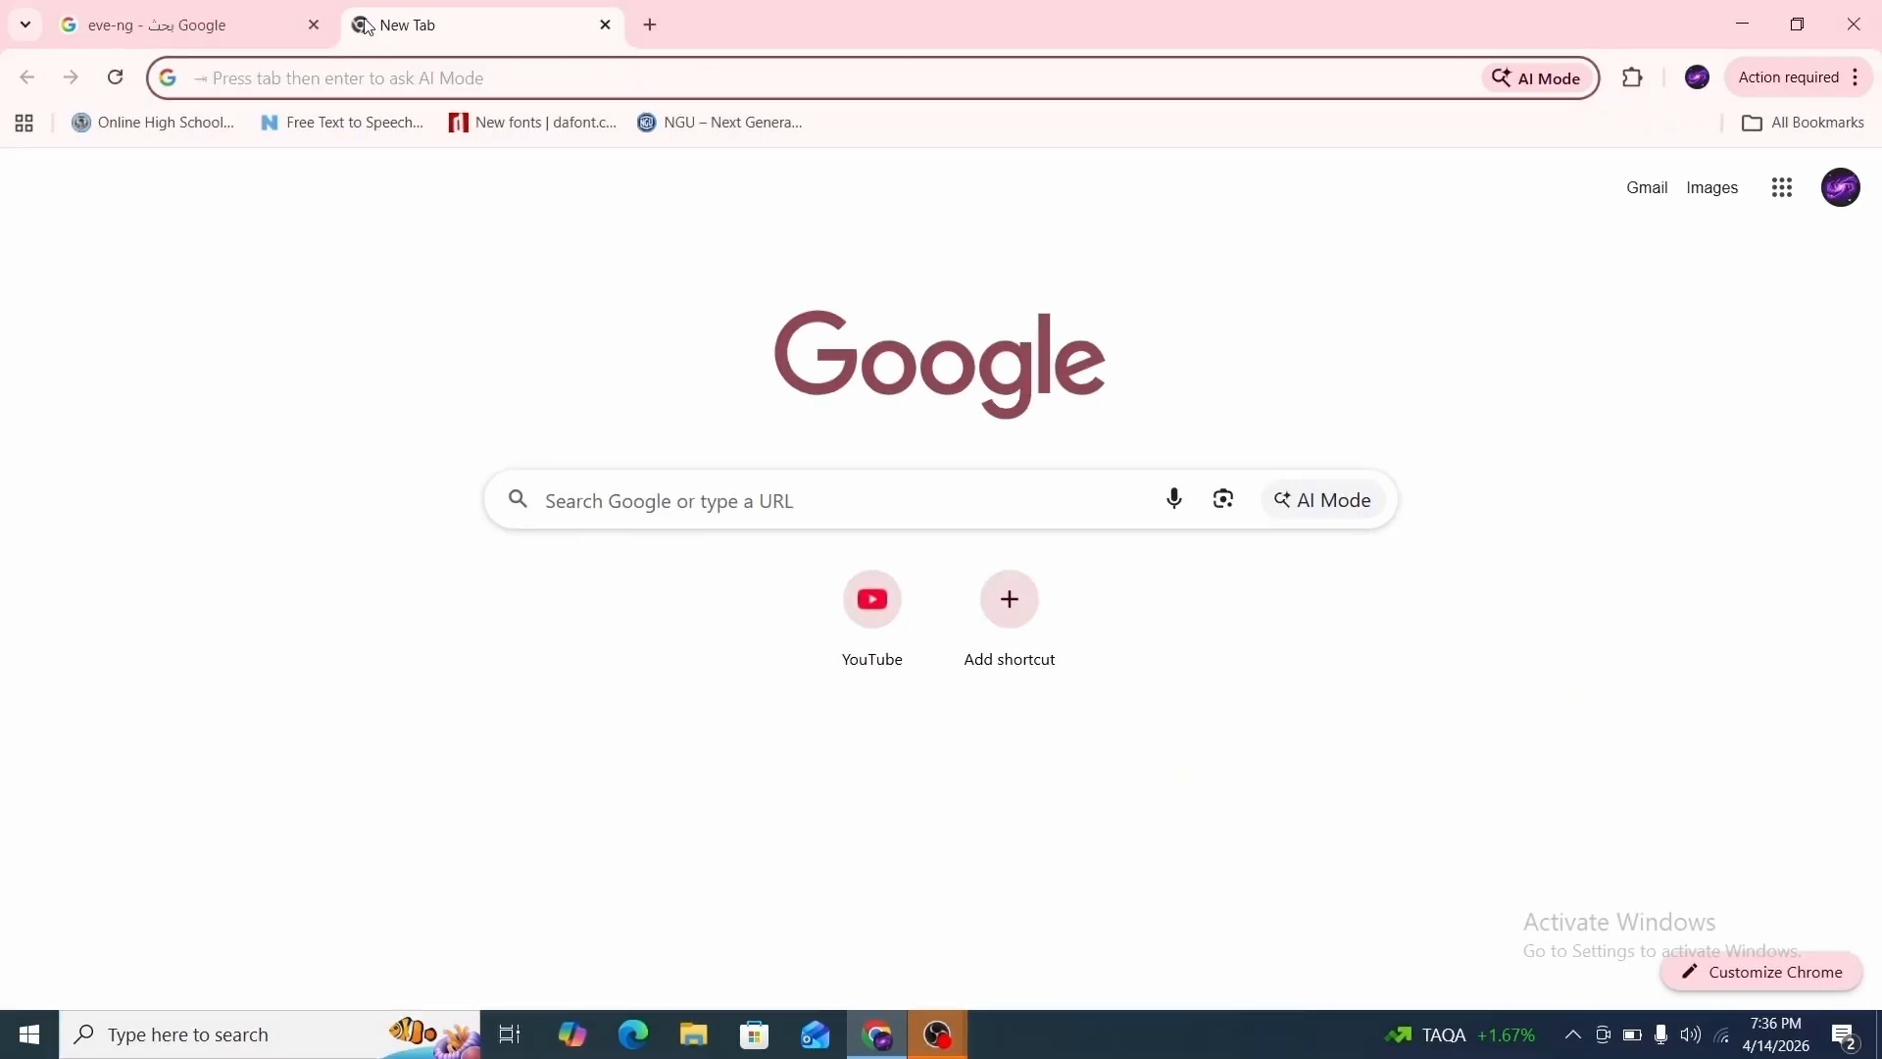
Step: Search Google for 'vmware 17 pro download' using the address-bar suggestion for 'VMware 17'
{"action": "type", "text": "VMware 17"}
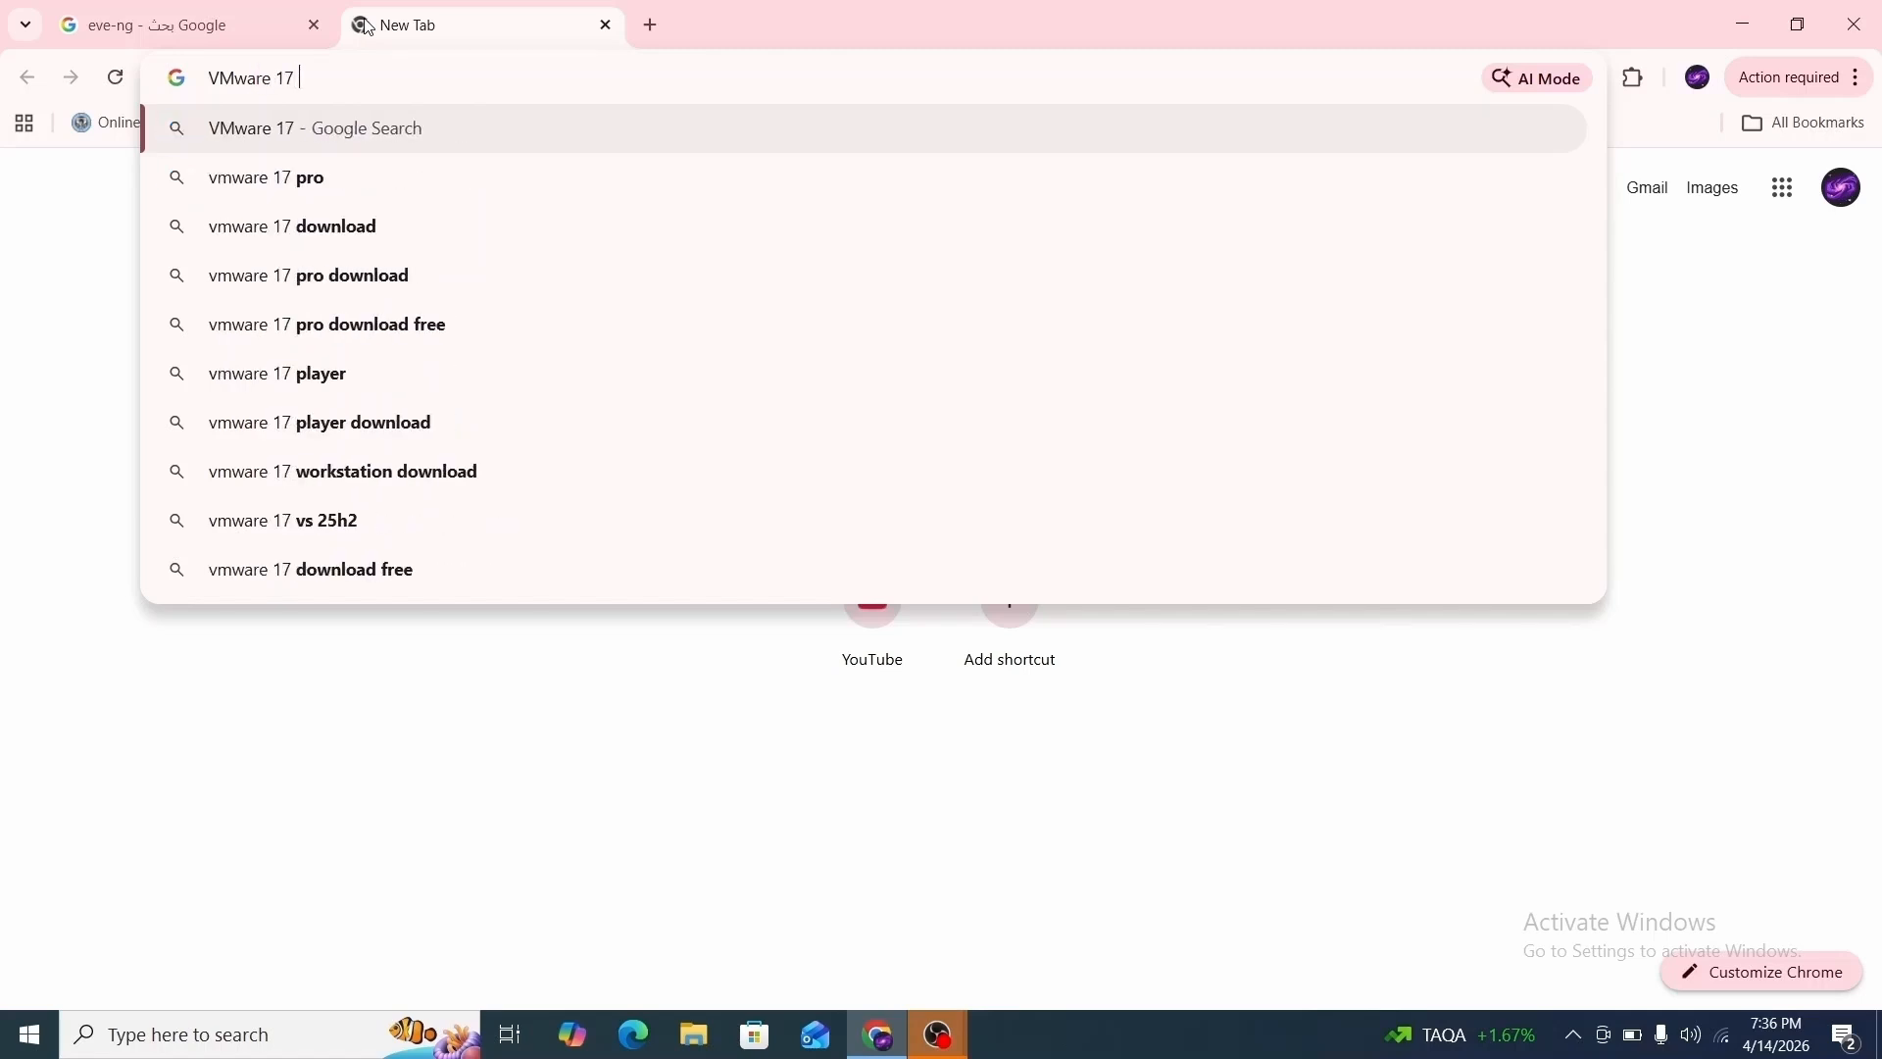
{"action": "key", "text": "Down"}
{"action": "key", "text": "Down"}
{"action": "key", "text": "Down"}
{"action": "key", "text": "Down"}
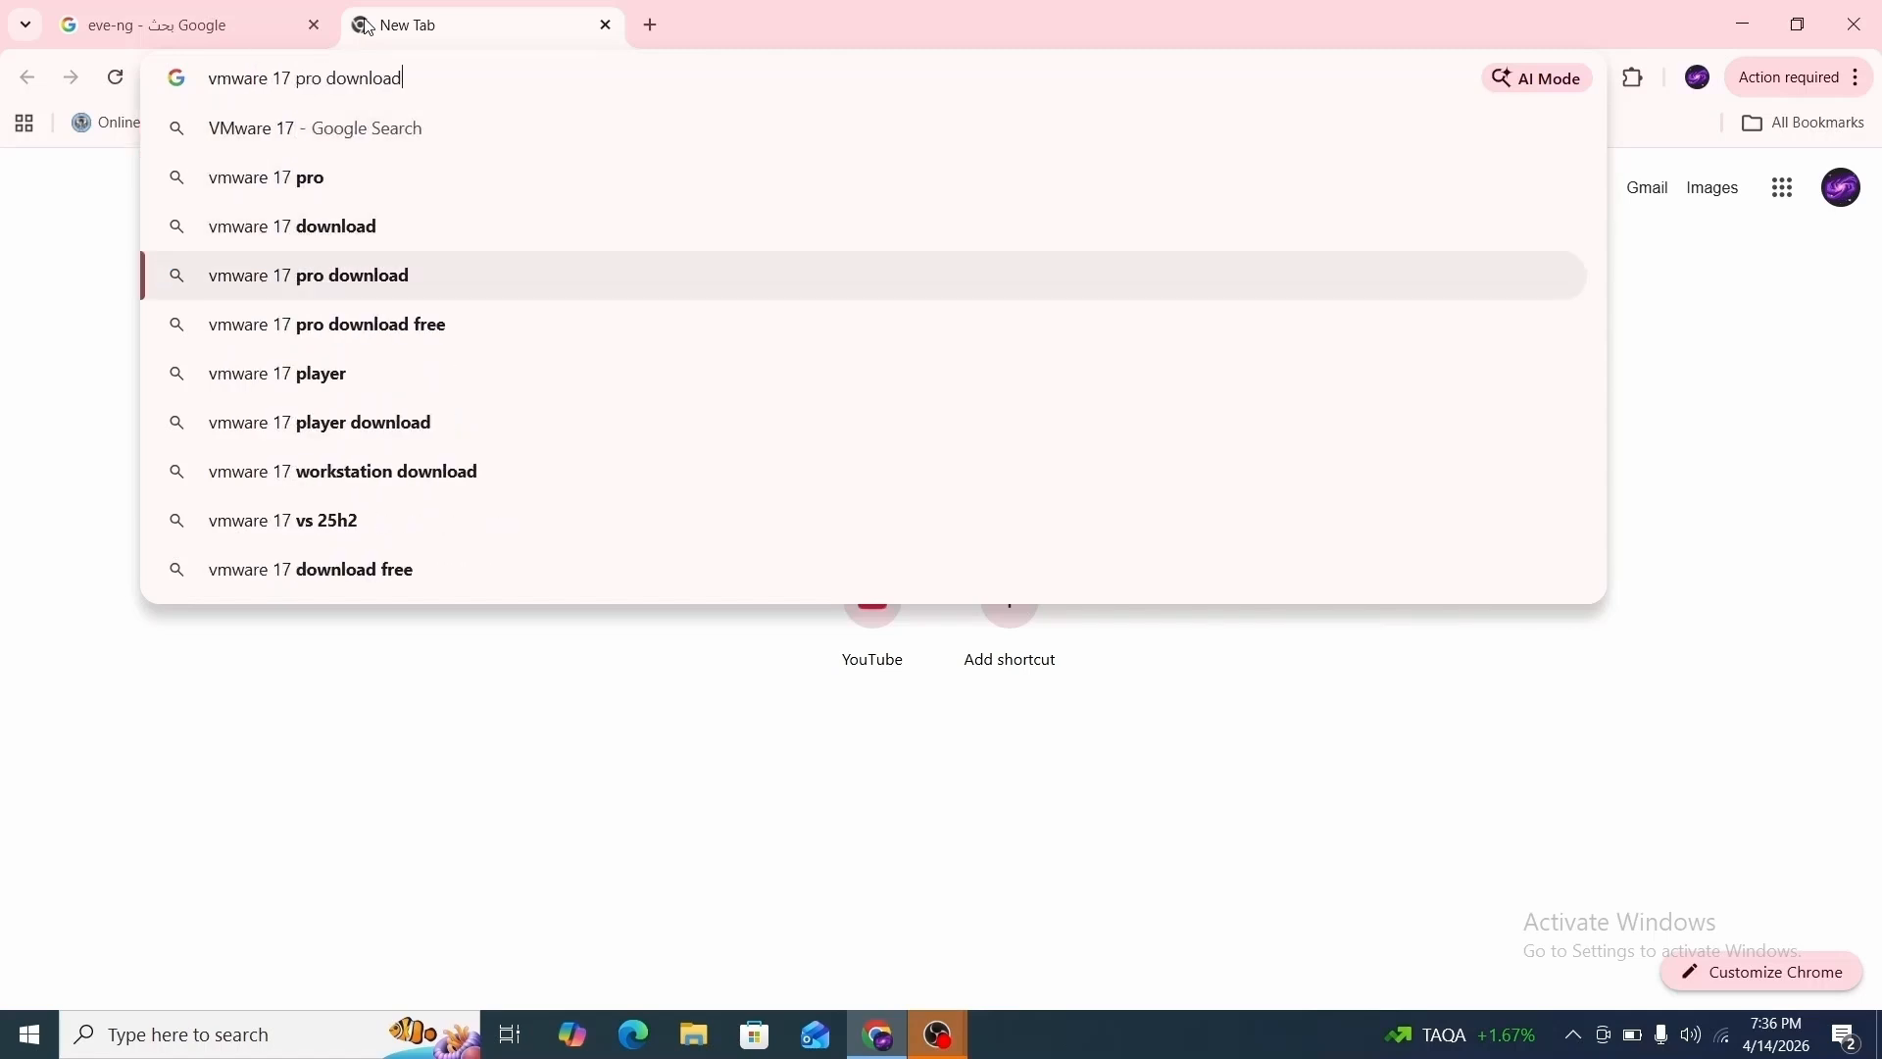
{"action": "key", "text": "Up"}
{"action": "key", "text": "Return"}
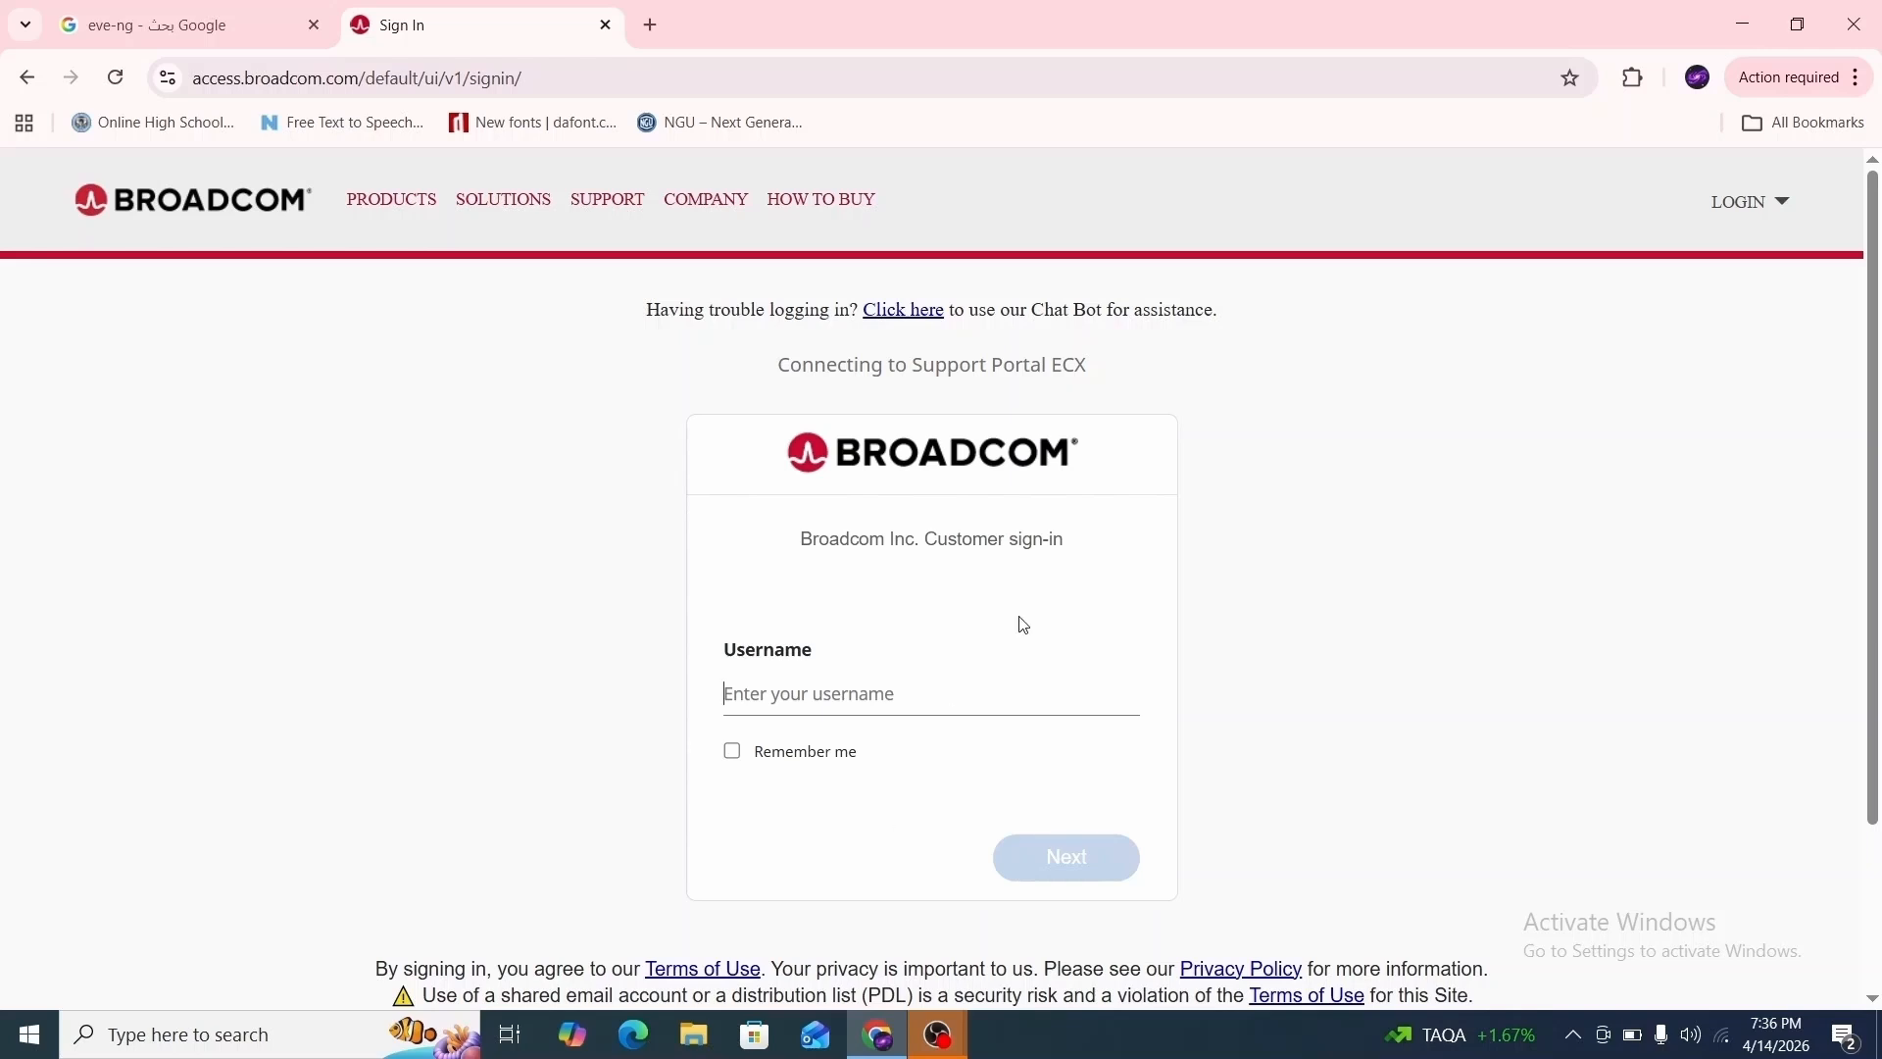
Step: Start a new Broadcom account registration, dismiss the cookies notice, and submit the captcha
{"action": "left_click", "coordinate": [1750, 202]}
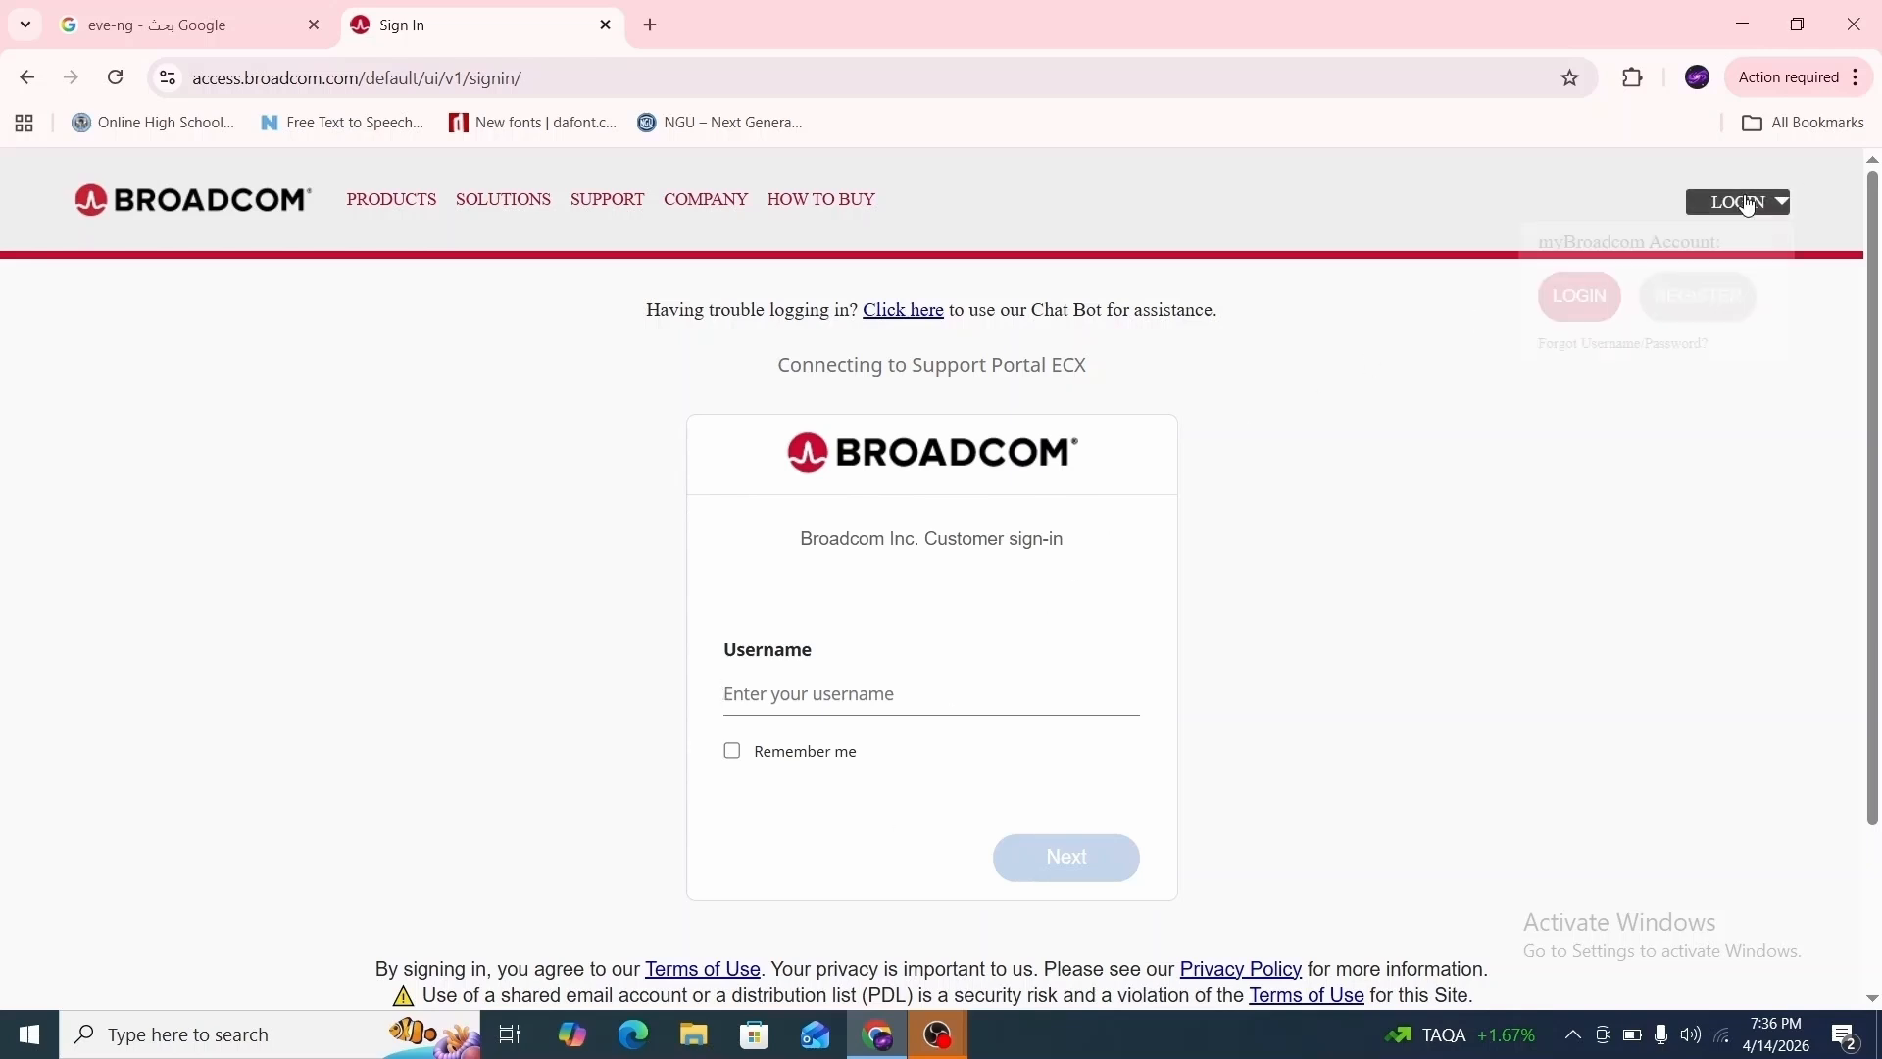
{"action": "left_click", "coordinate": [1732, 295]}
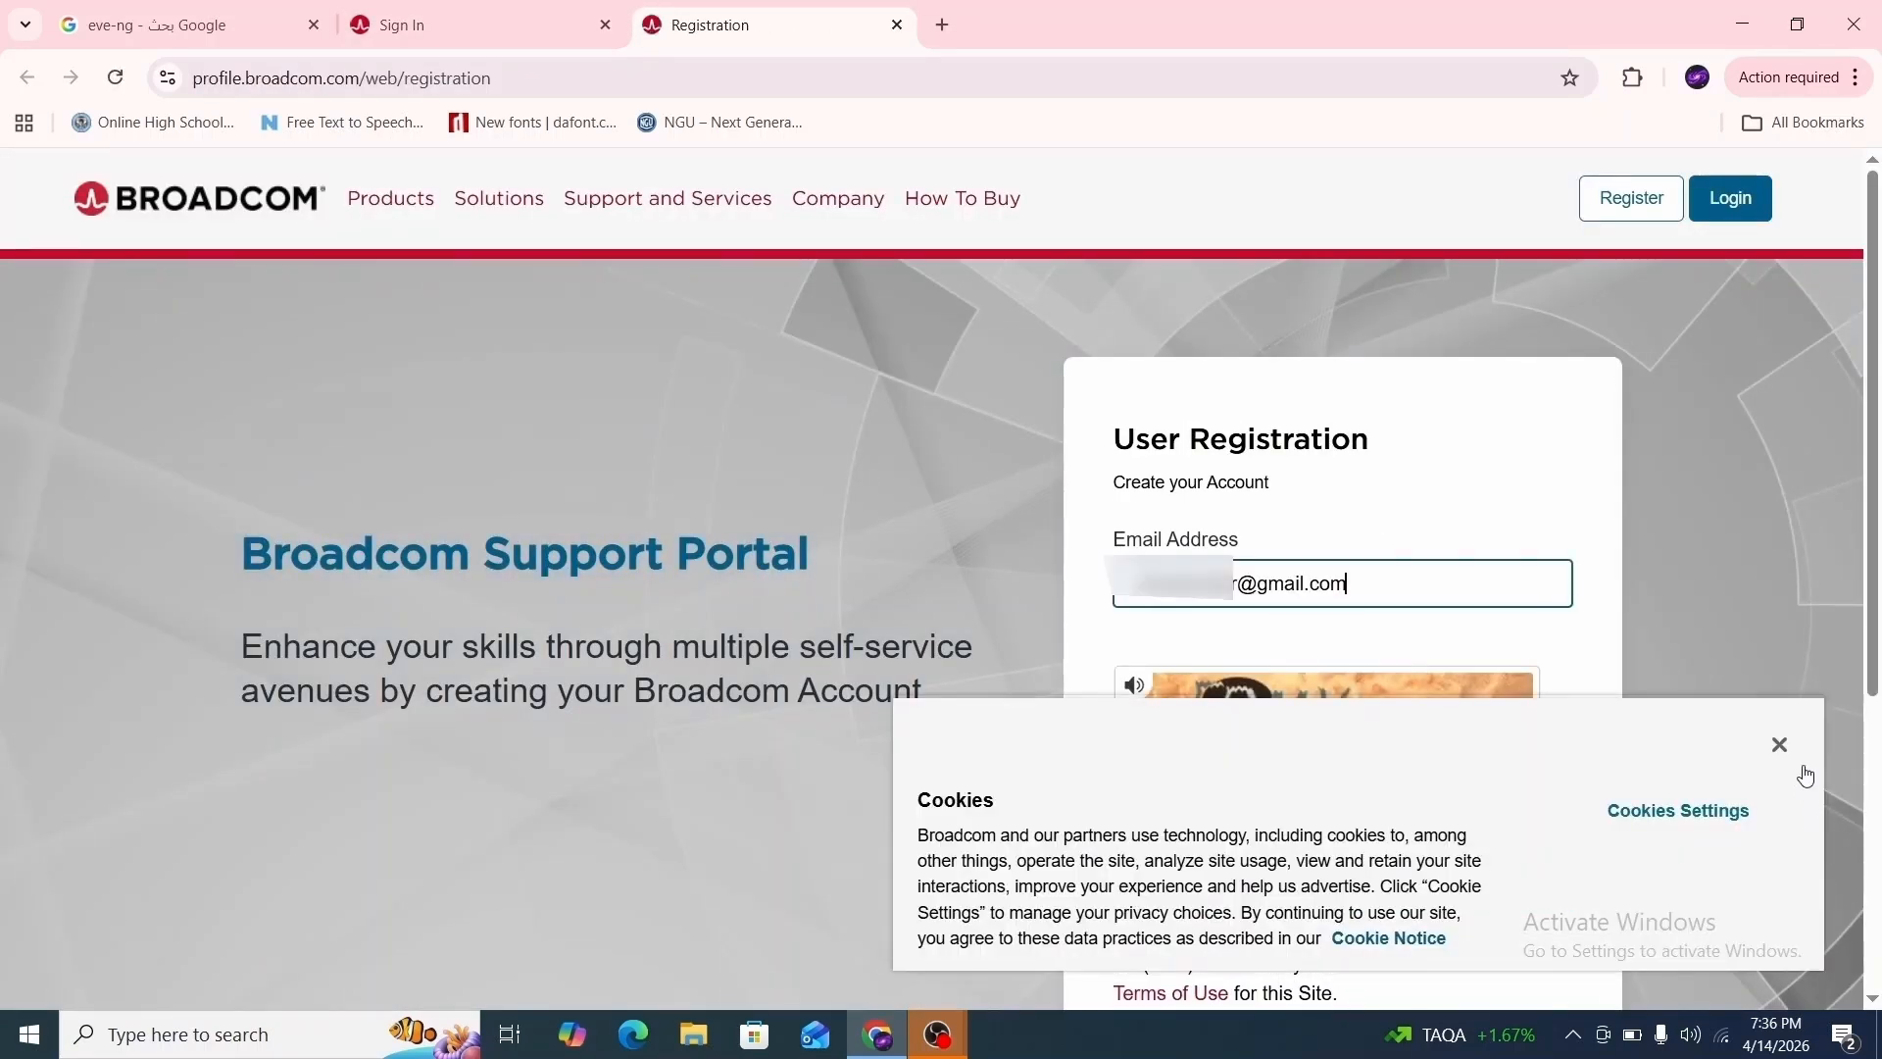
{"action": "left_click", "coordinate": [1787, 753]}
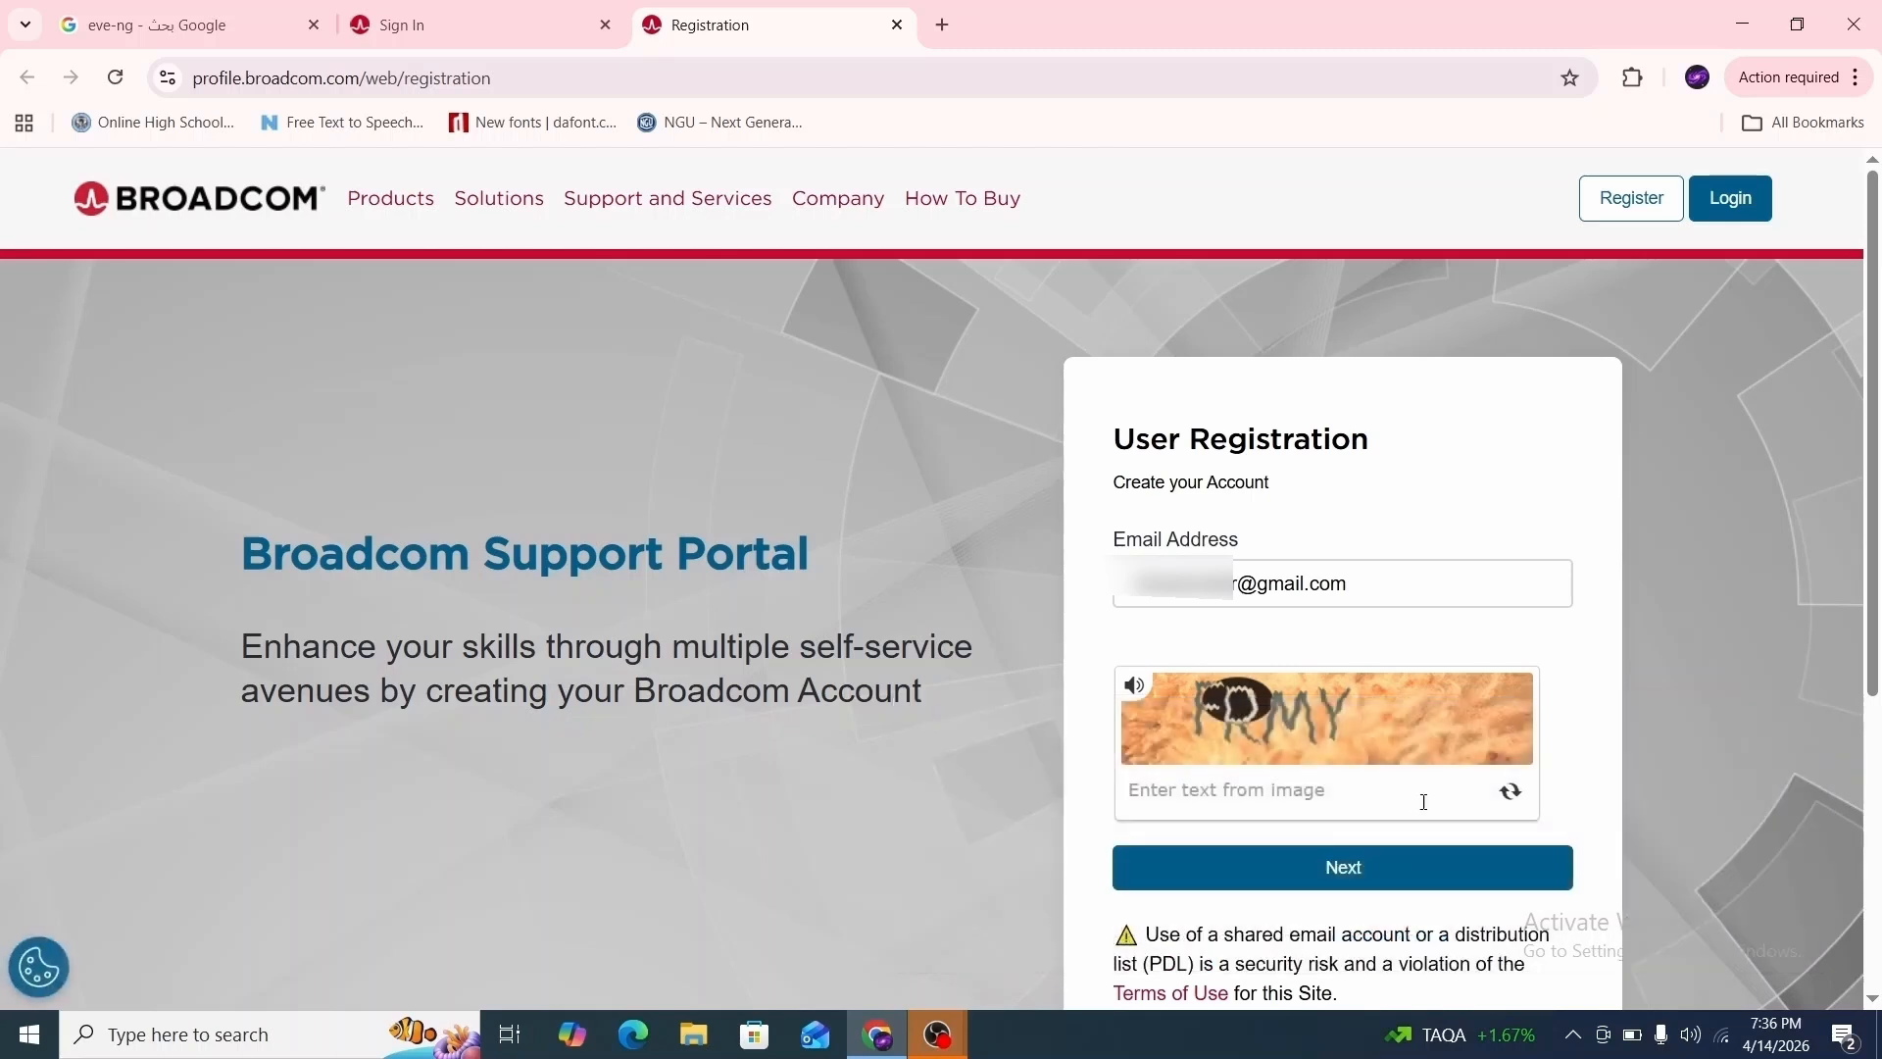
{"action": "left_click", "coordinate": [1416, 802]}
{"action": "type", "text": "FTMY"}
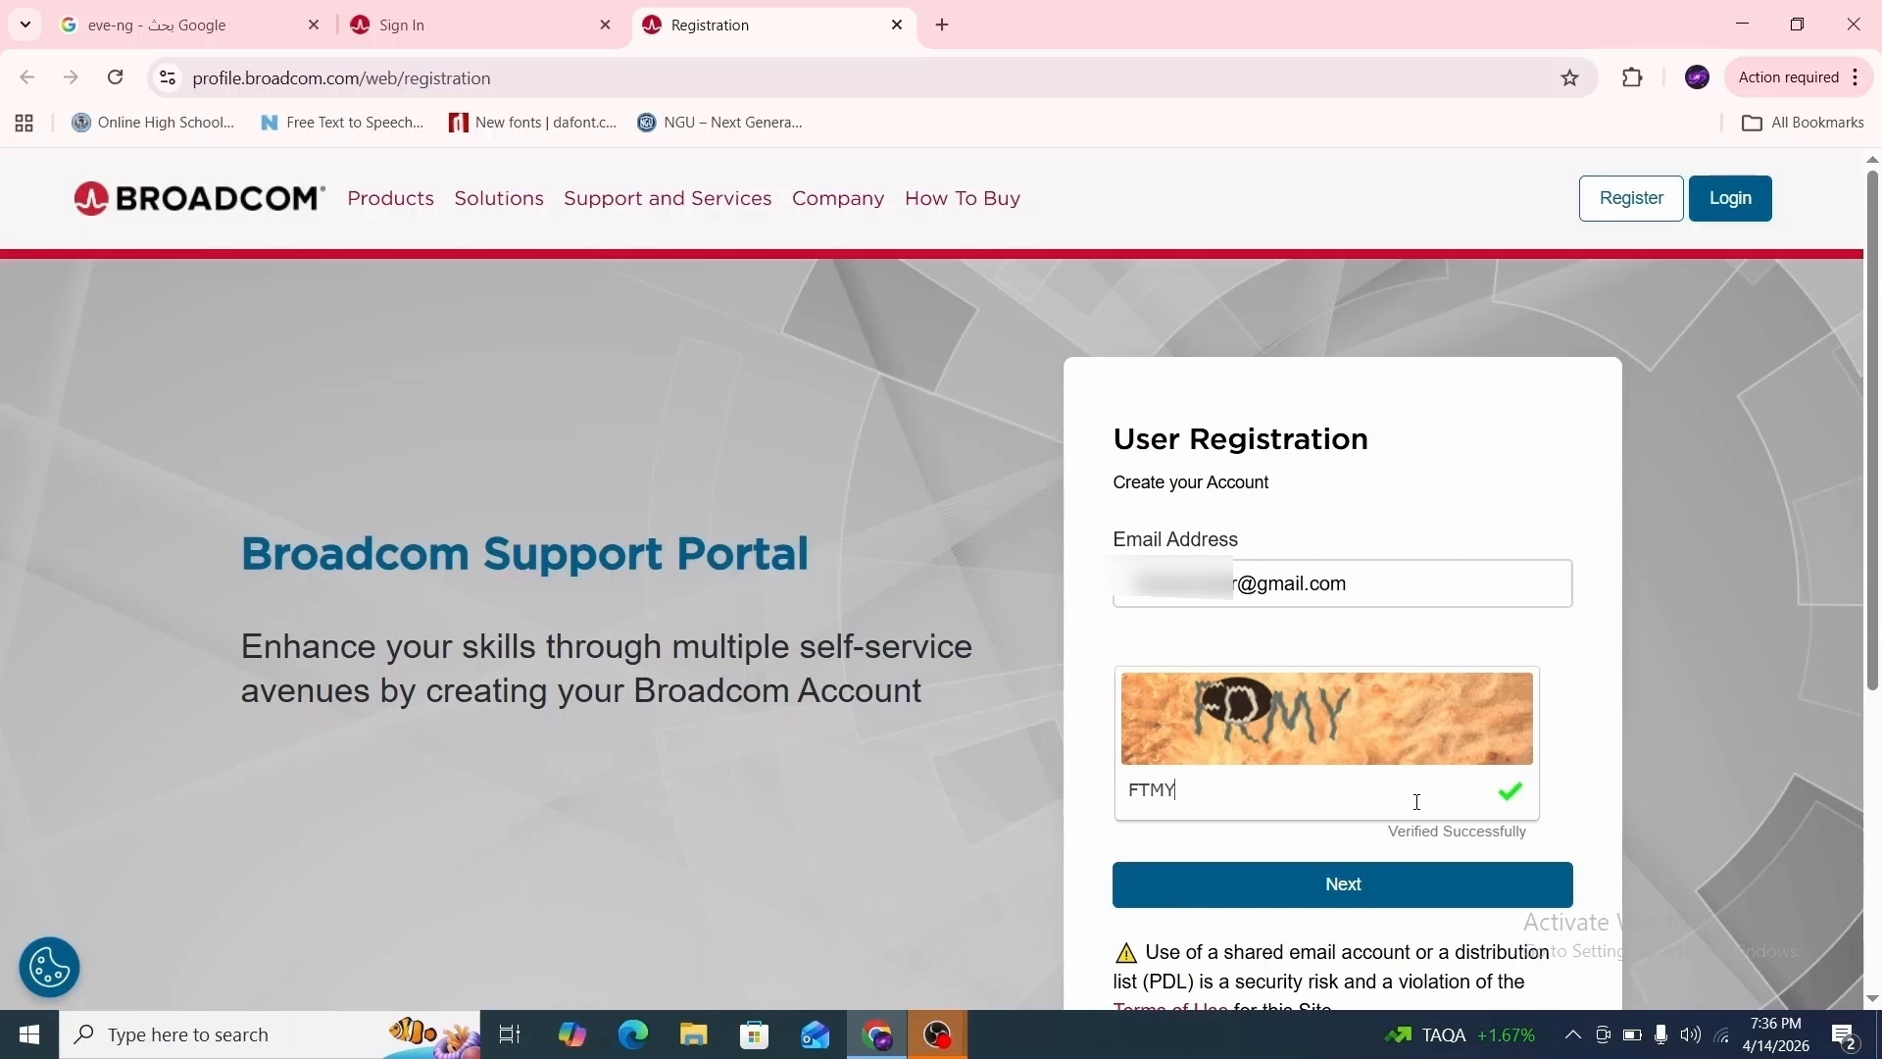
{"action": "scroll", "coordinate": [1263, 756], "scroll_direction": "down", "scroll_amount": 1}
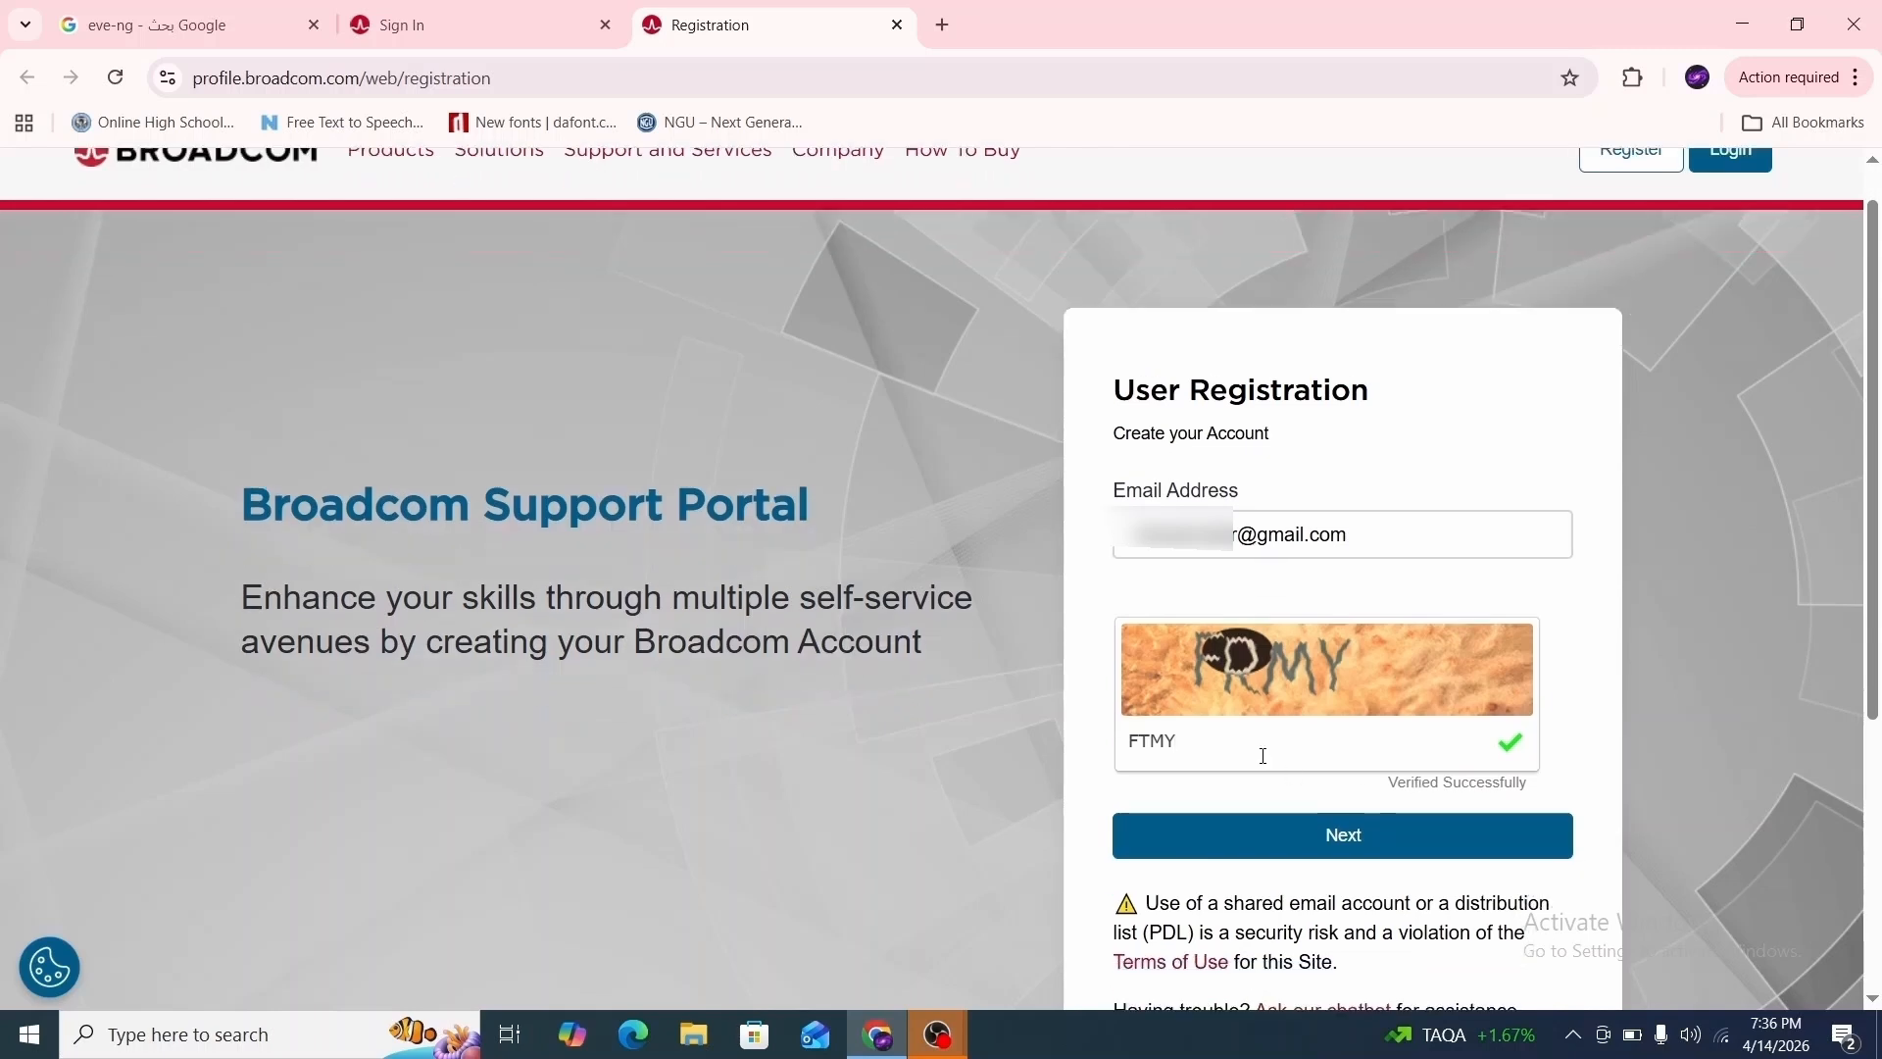
{"action": "double_click", "coordinate": [1151, 741]}
{"action": "left_click", "coordinate": [1149, 741]}
{"action": "left_click", "coordinate": [1451, 846]}
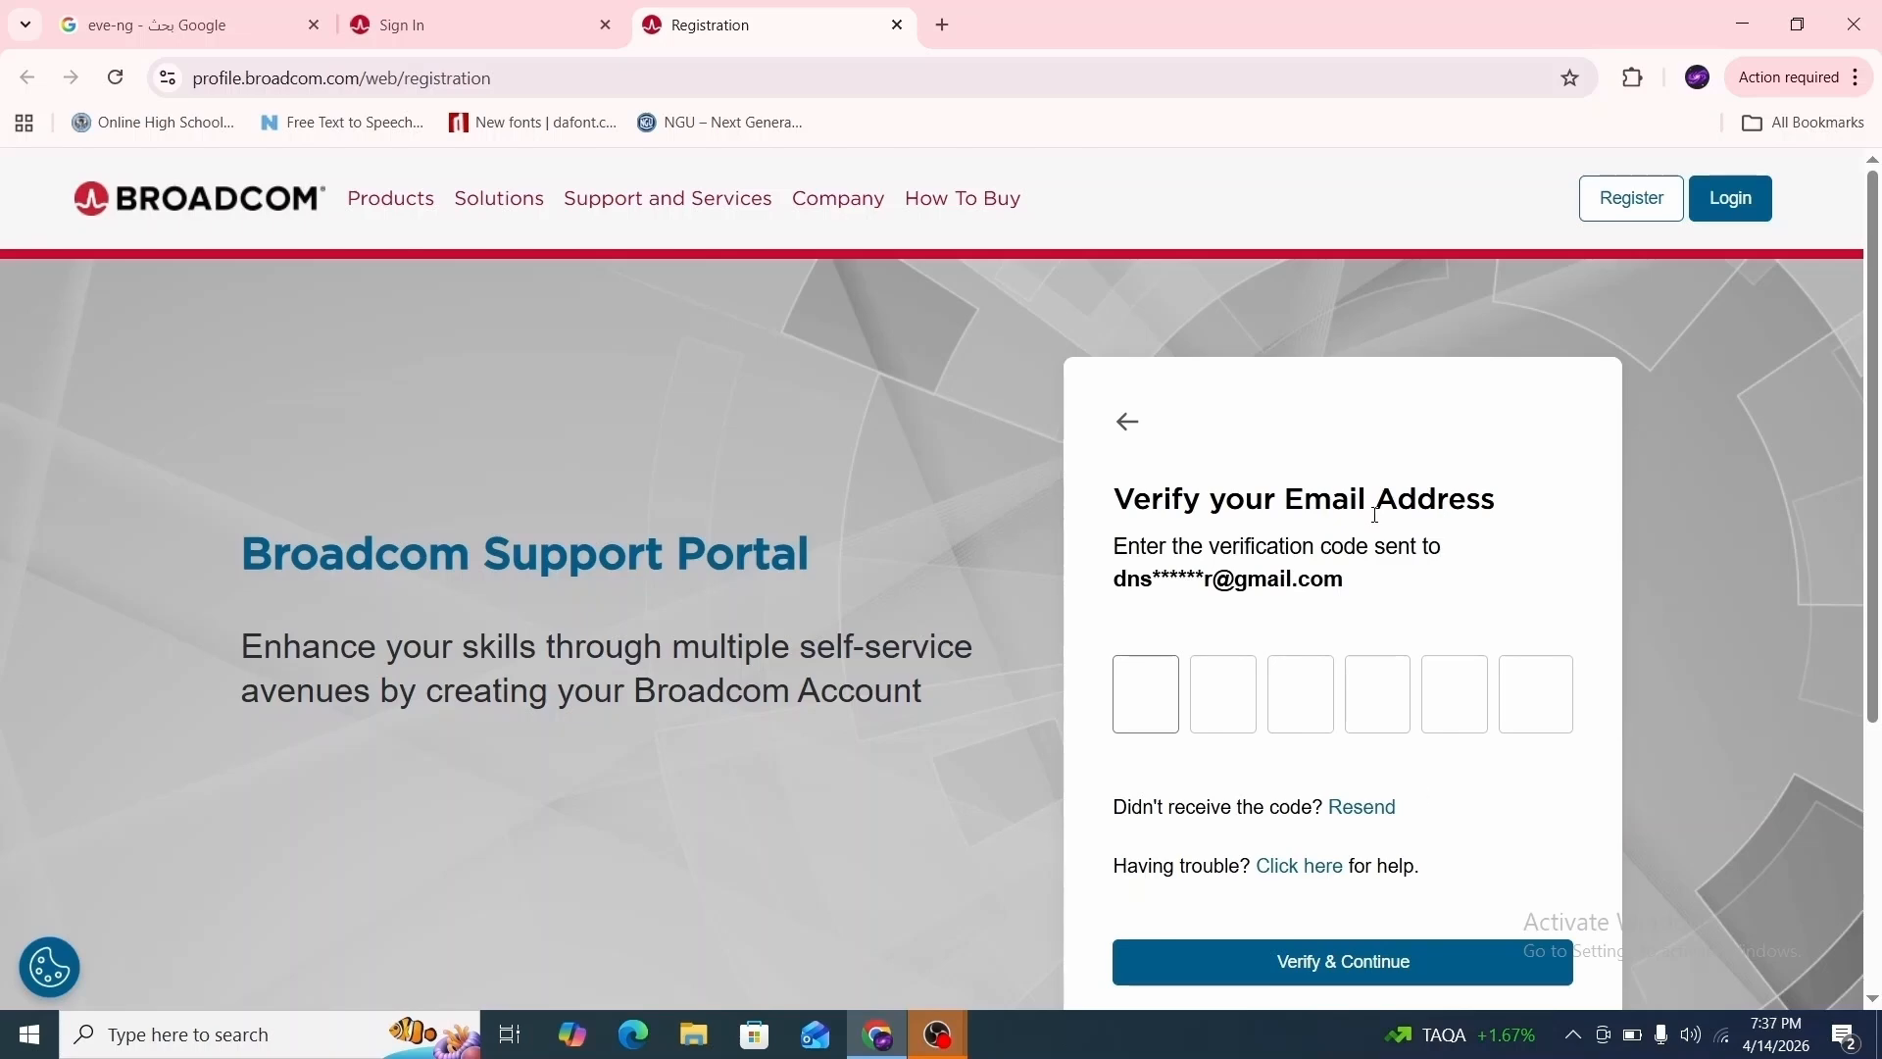
Step: Paste the emailed six-digit verification code into the verification boxes
{"action": "right_click", "coordinate": [114, 10]}
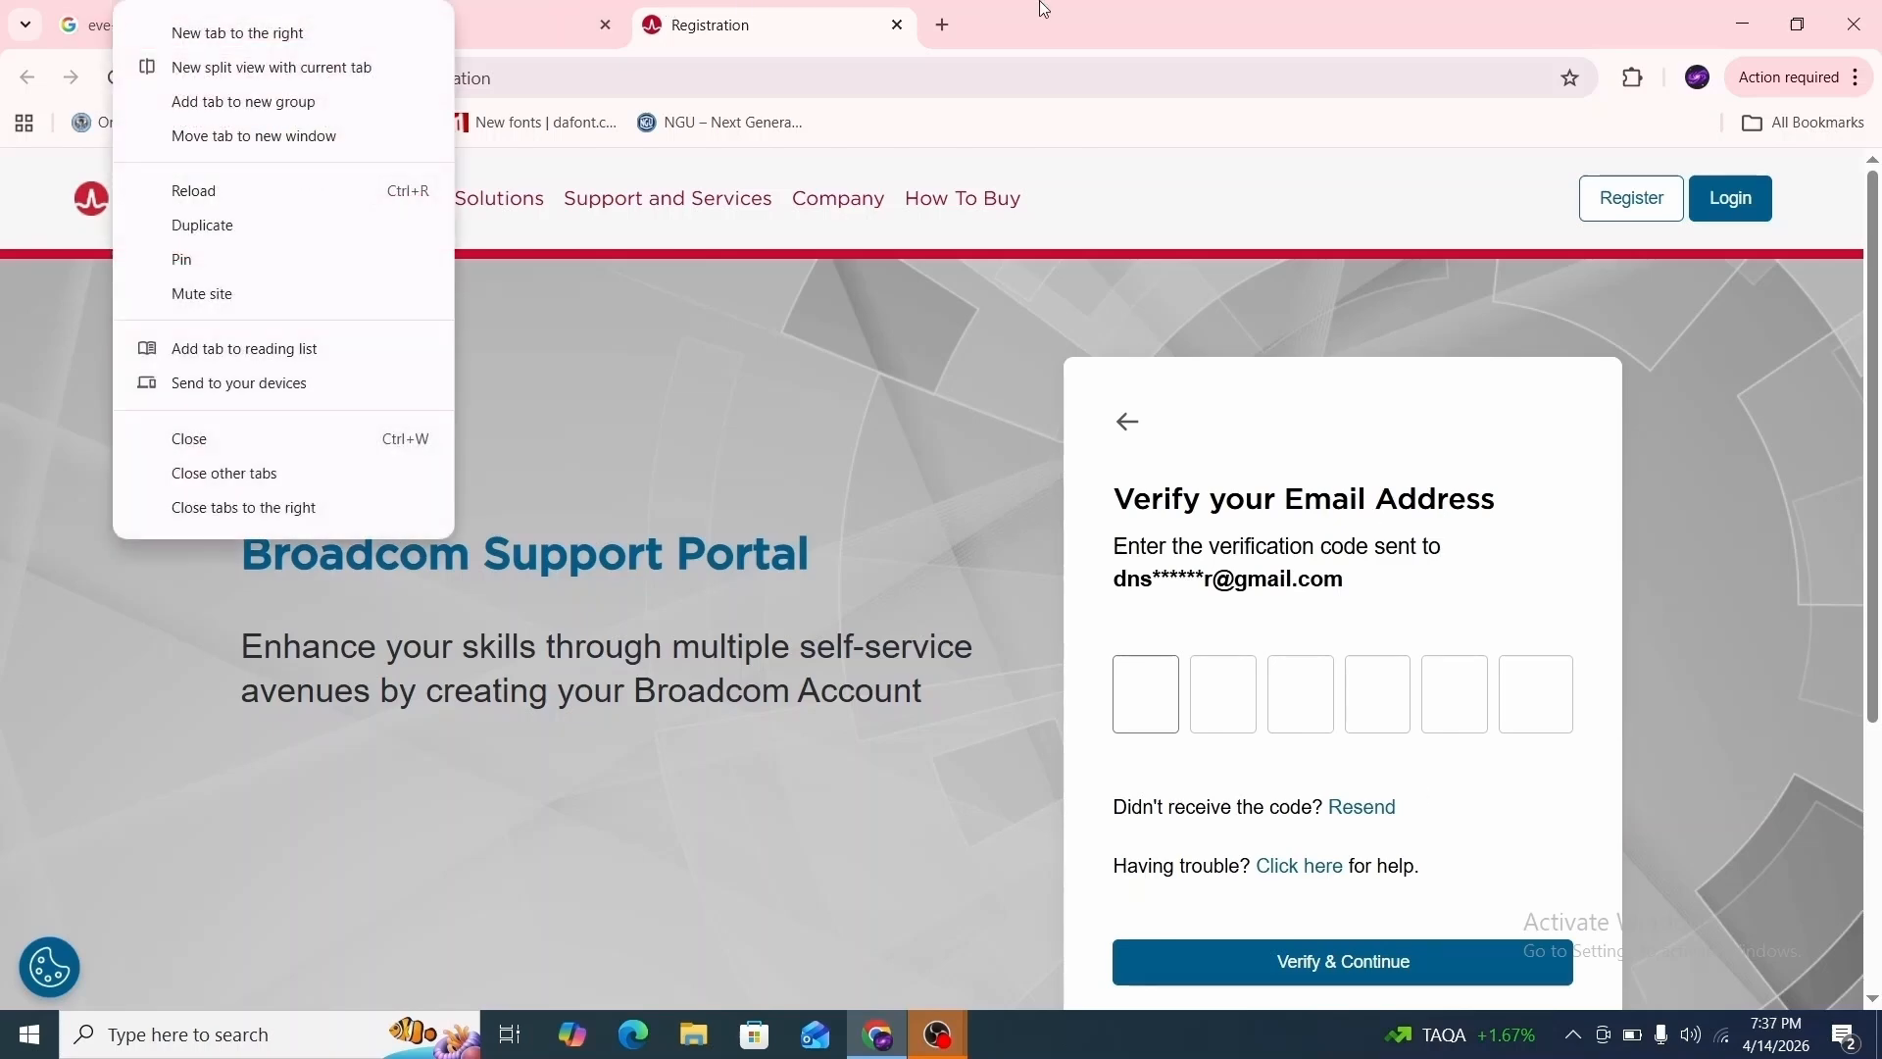
{"action": "left_click", "coordinate": [938, 32]}
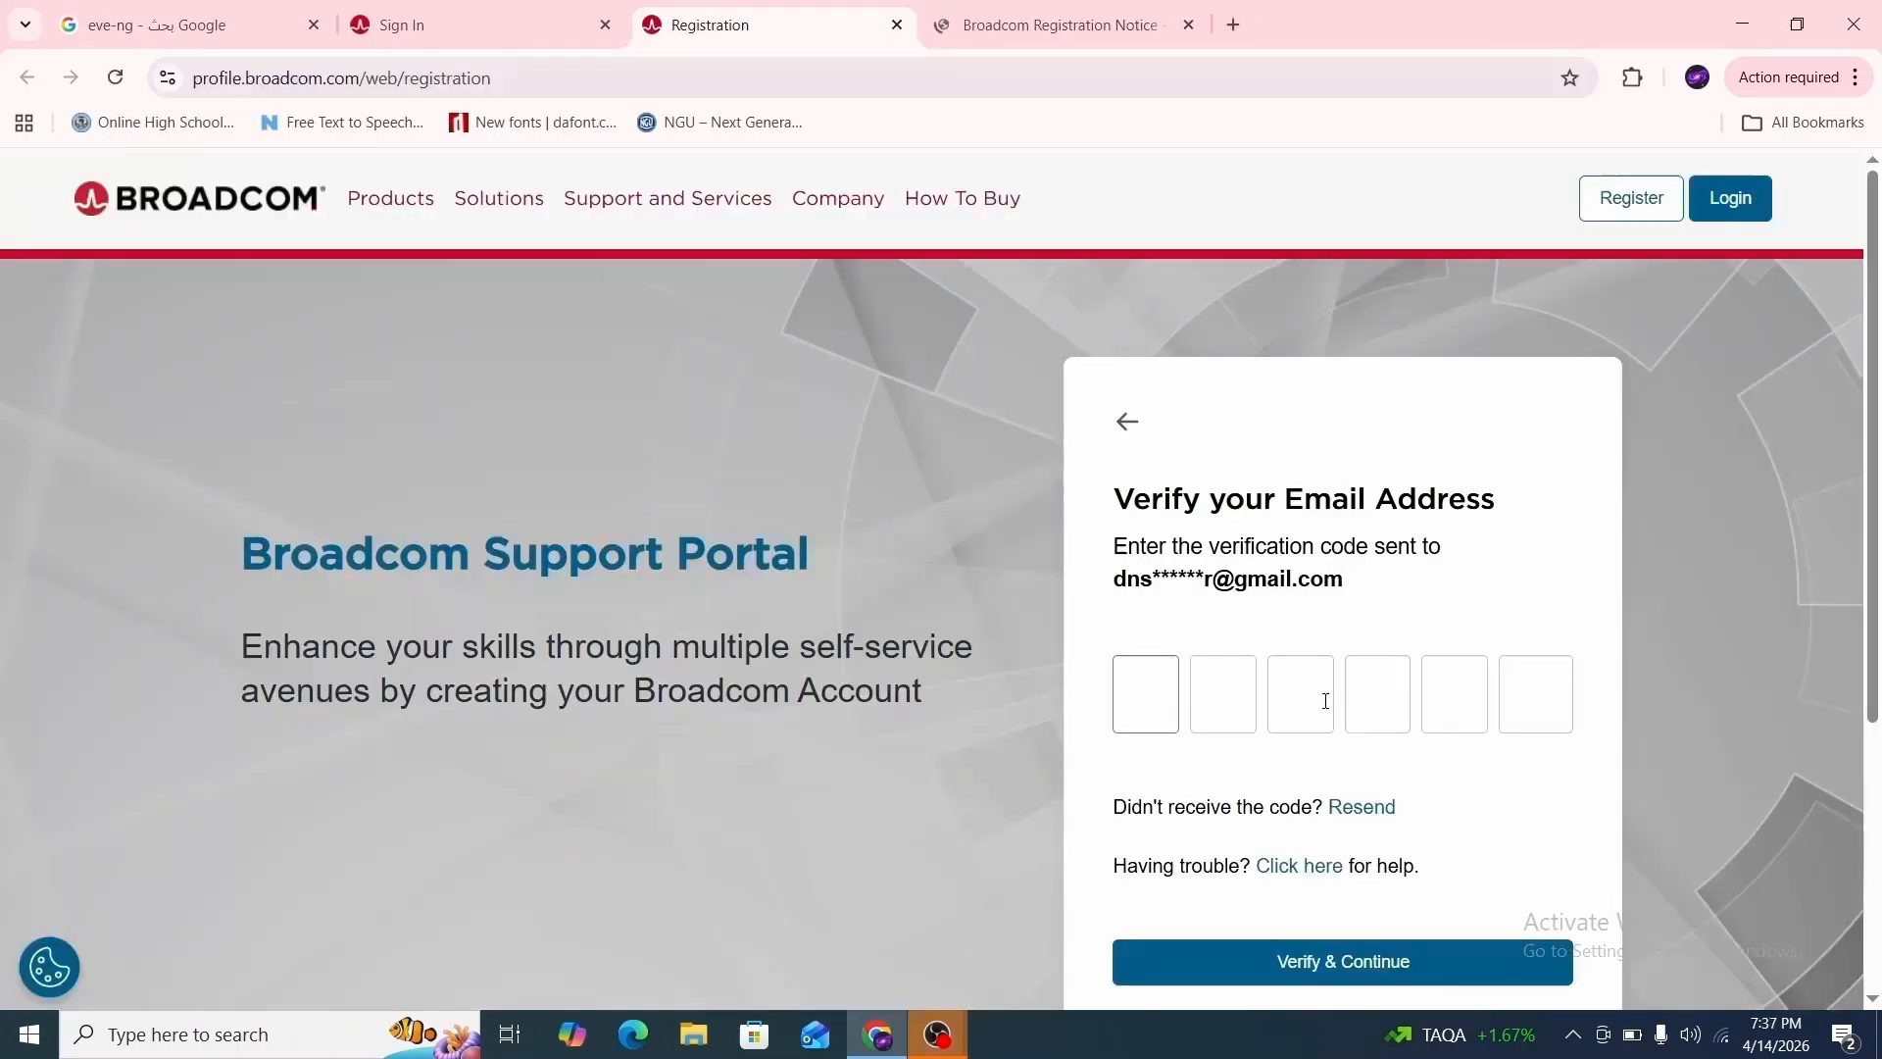
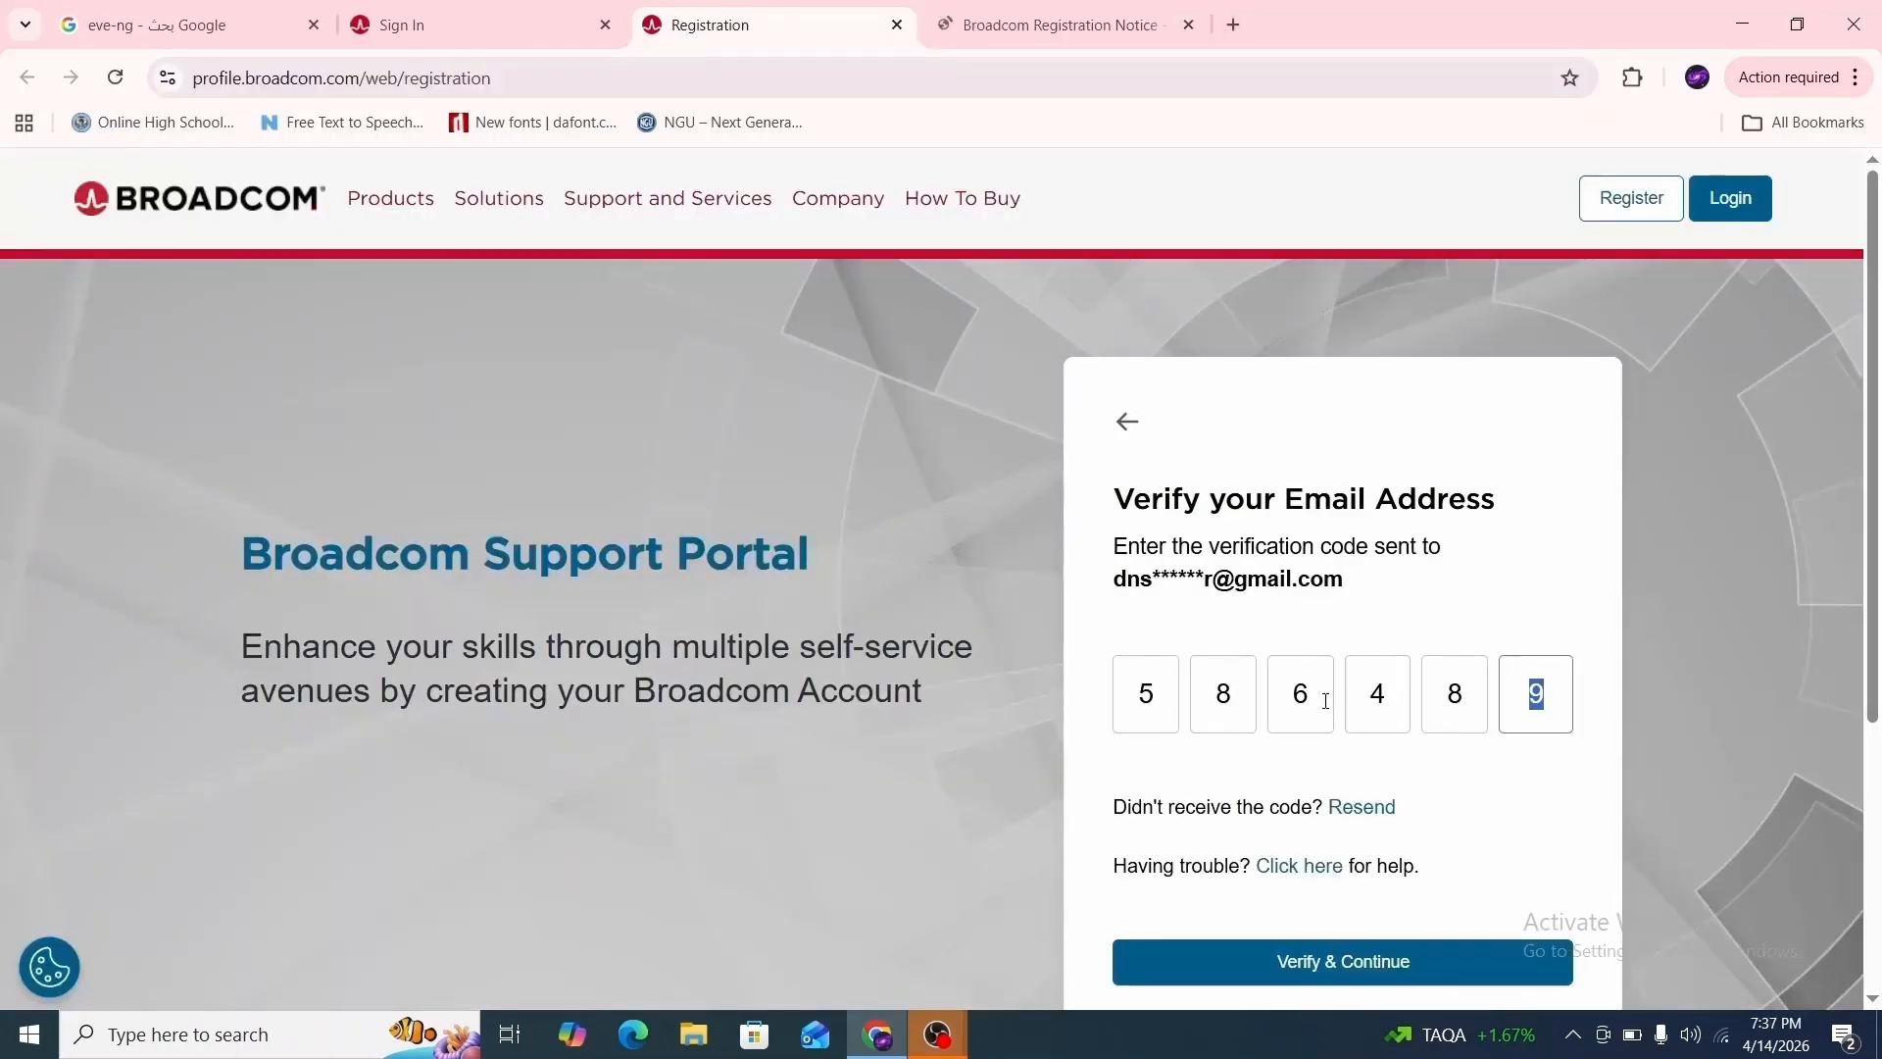
Step: Confirm the verification code and skip the profile with 'I'll do it later'
{"action": "left_click", "coordinate": [1359, 968]}
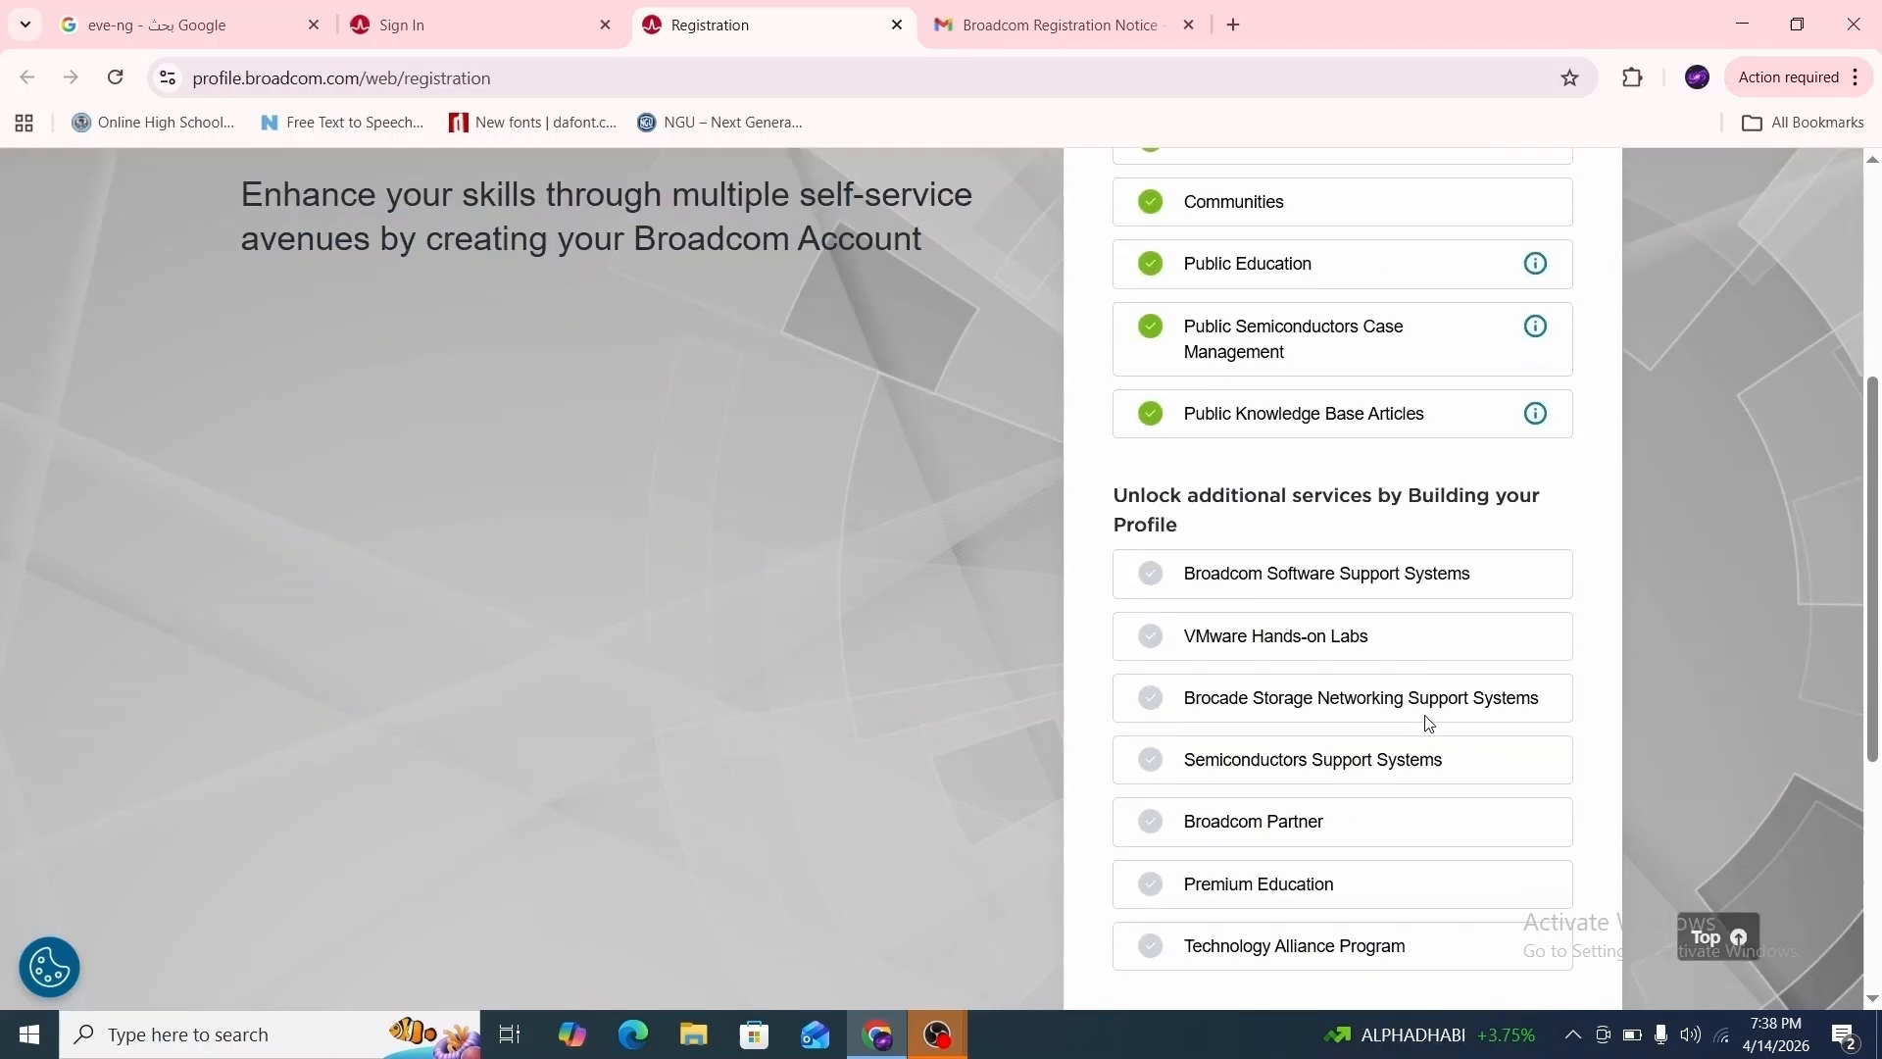
{"action": "scroll", "coordinate": [1429, 723], "scroll_direction": "down", "scroll_amount": 5}
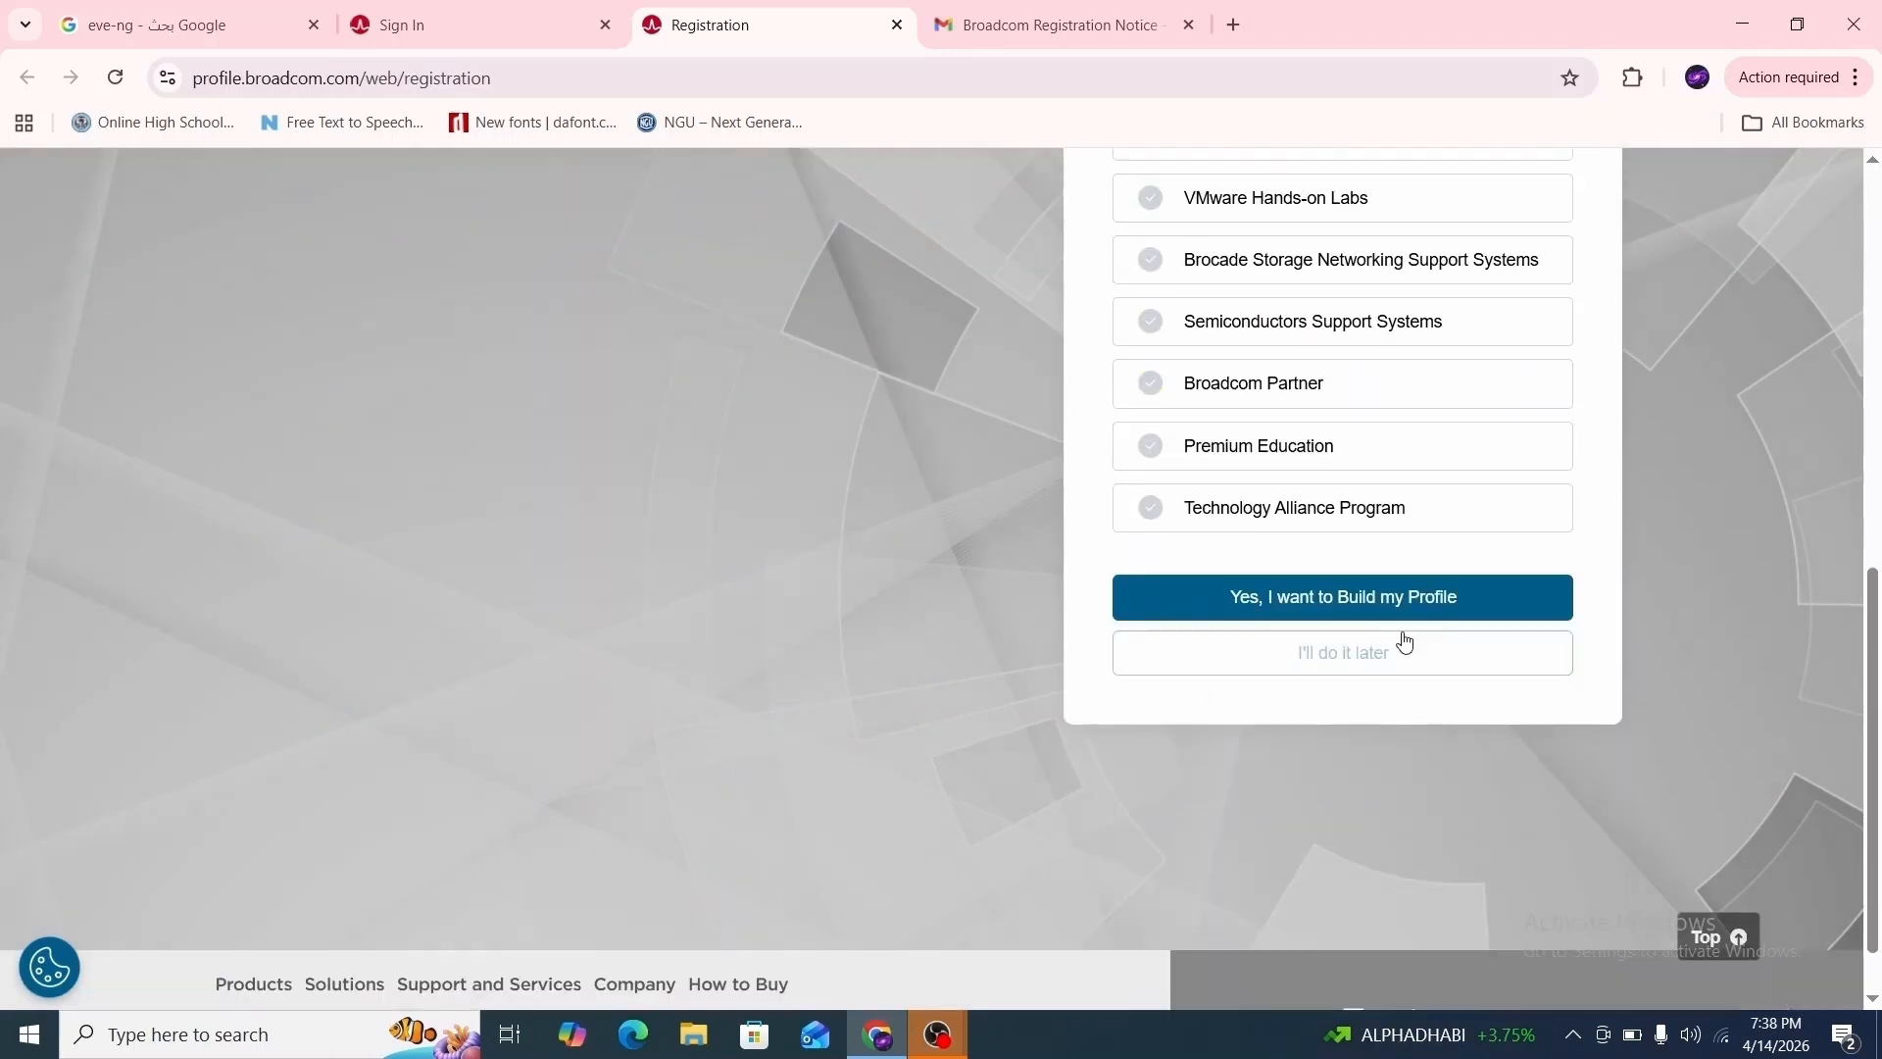
{"action": "left_click", "coordinate": [1409, 655]}
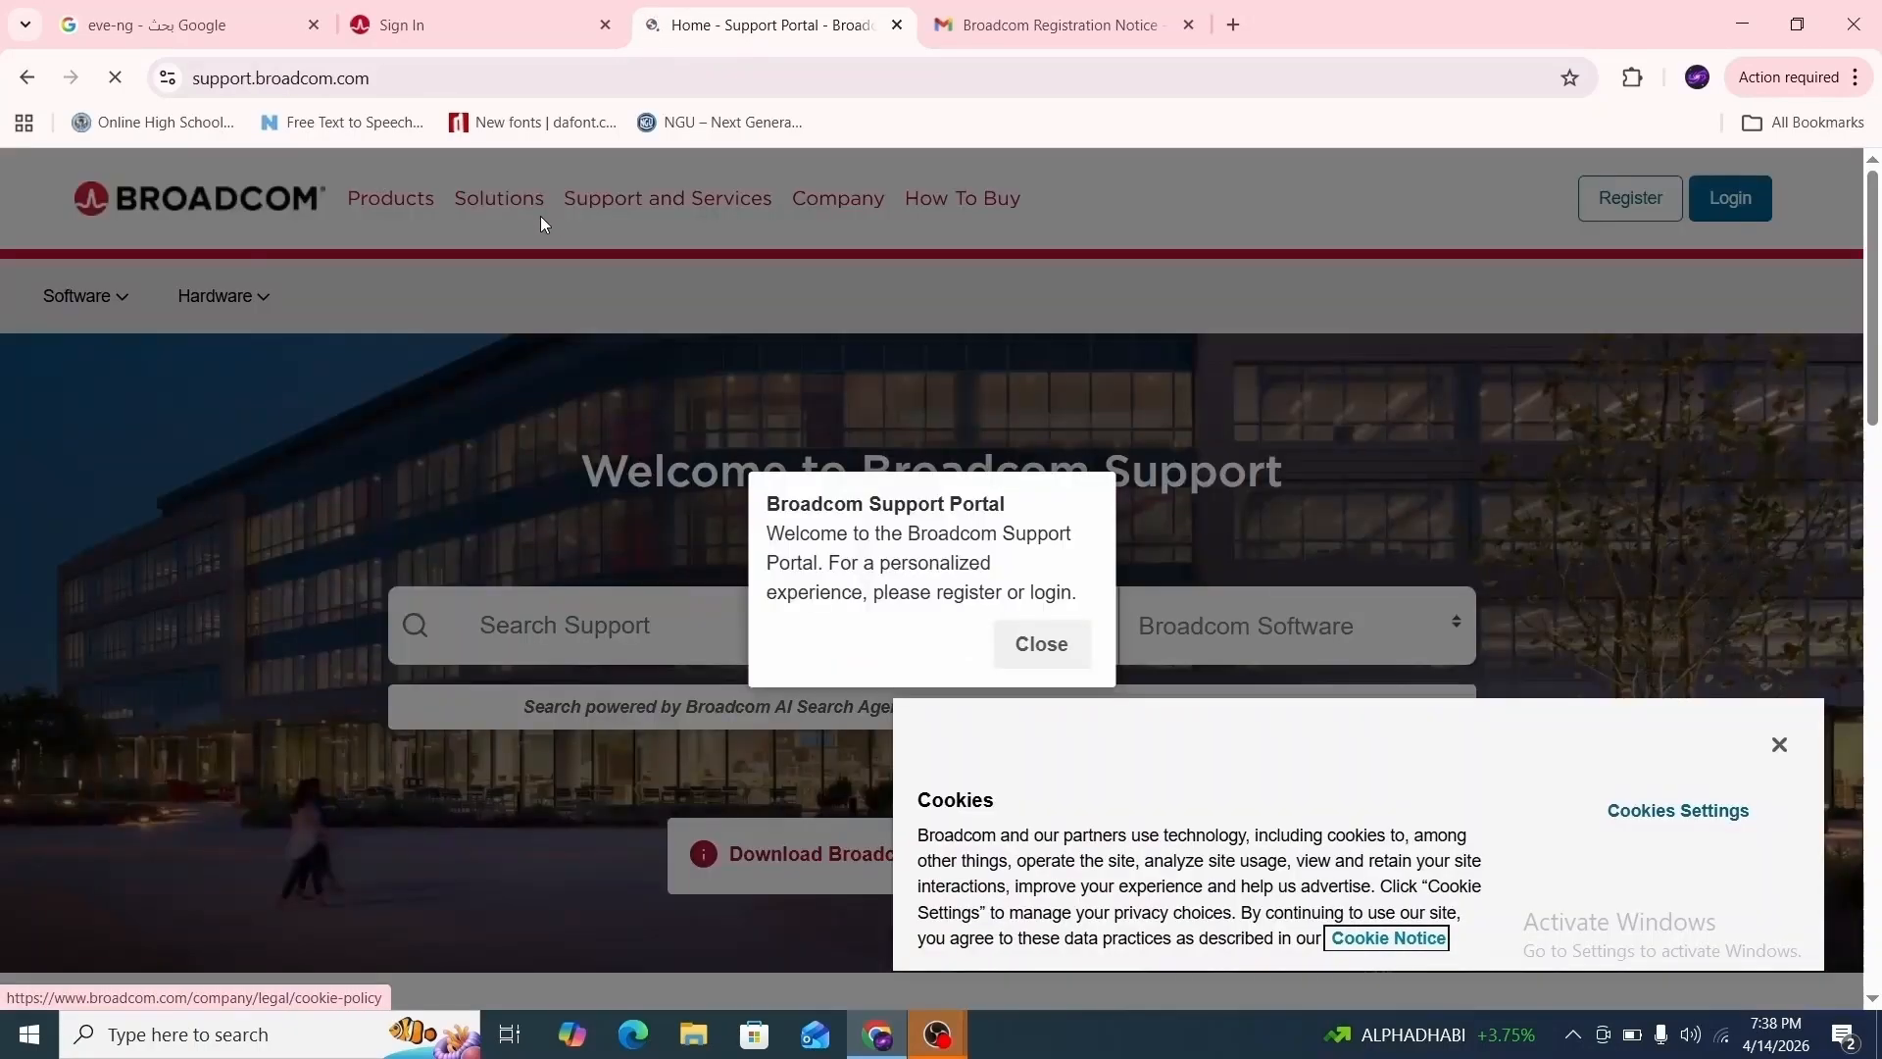
Step: Return to the Google results and open the Broadcom Workstation Pro download result
{"action": "left_click", "coordinate": [238, 13]}
{"action": "left_click", "coordinate": [397, 14]}
{"action": "left_click", "coordinate": [27, 77]}
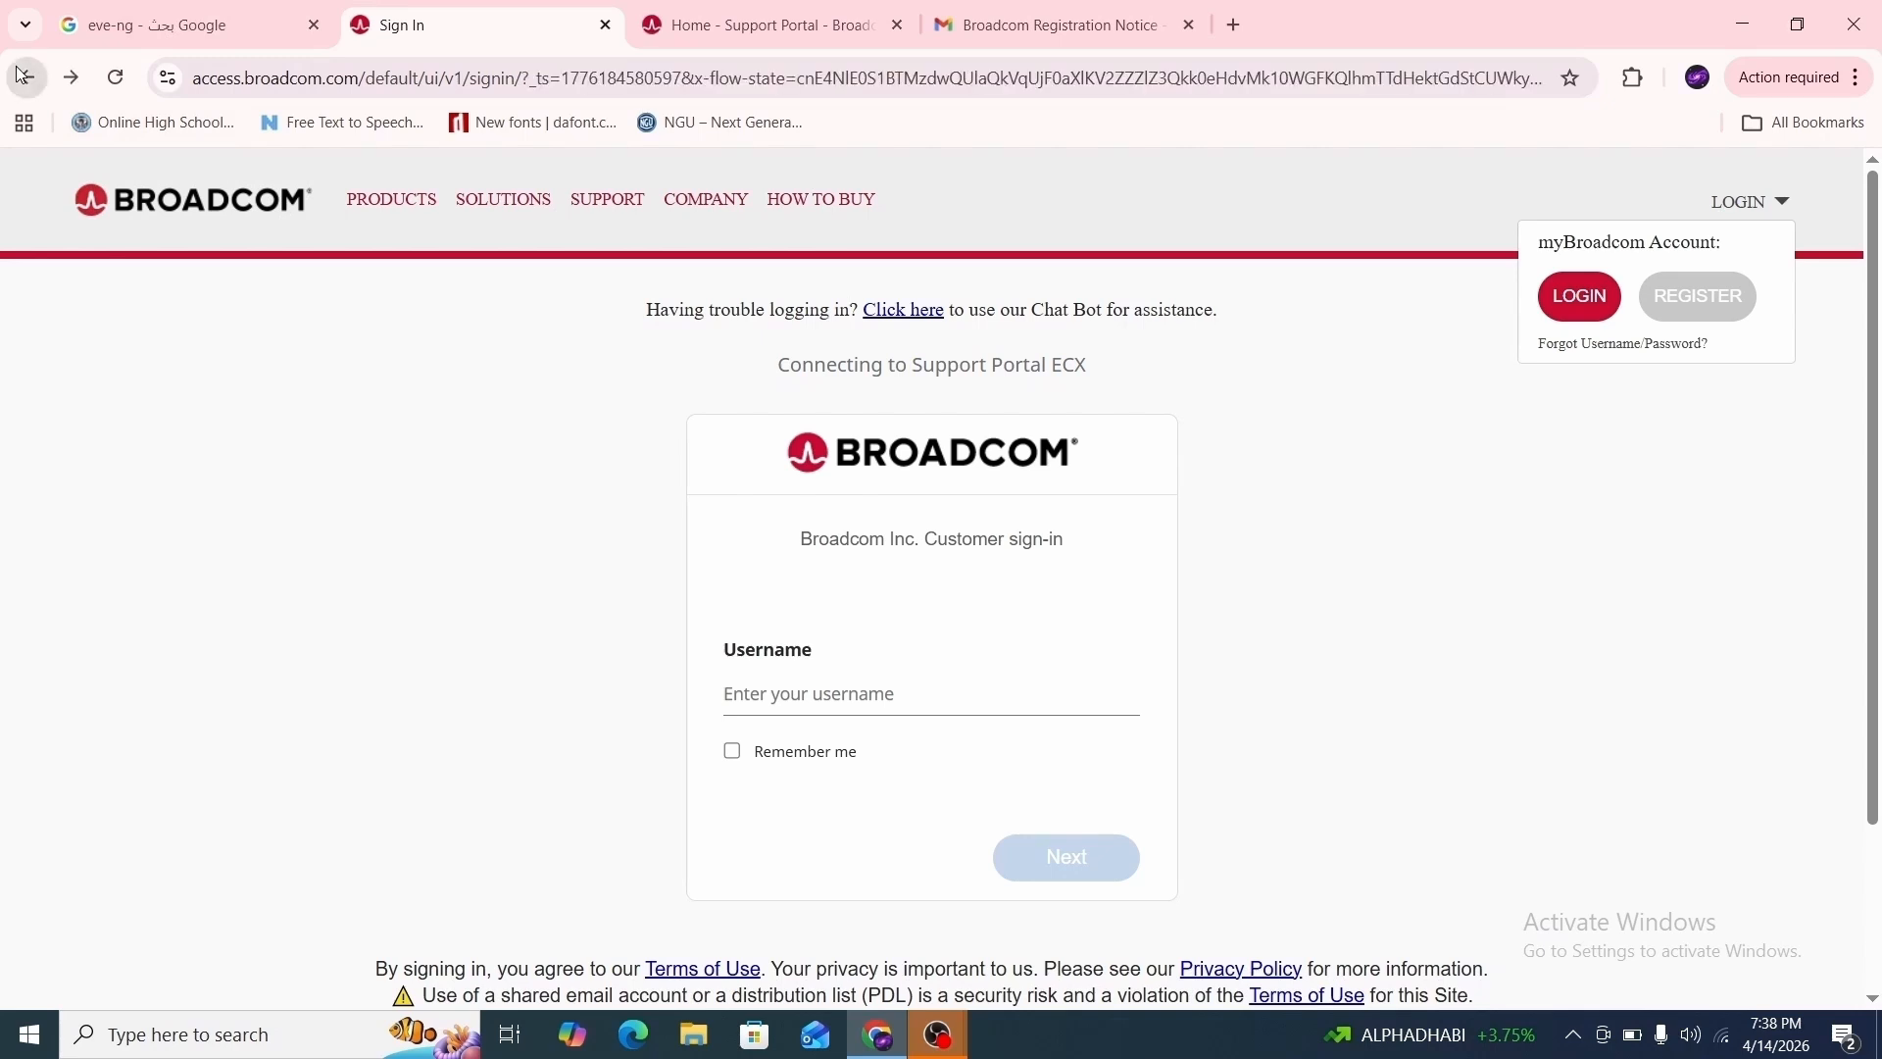
{"action": "left_click", "coordinate": [27, 76]}
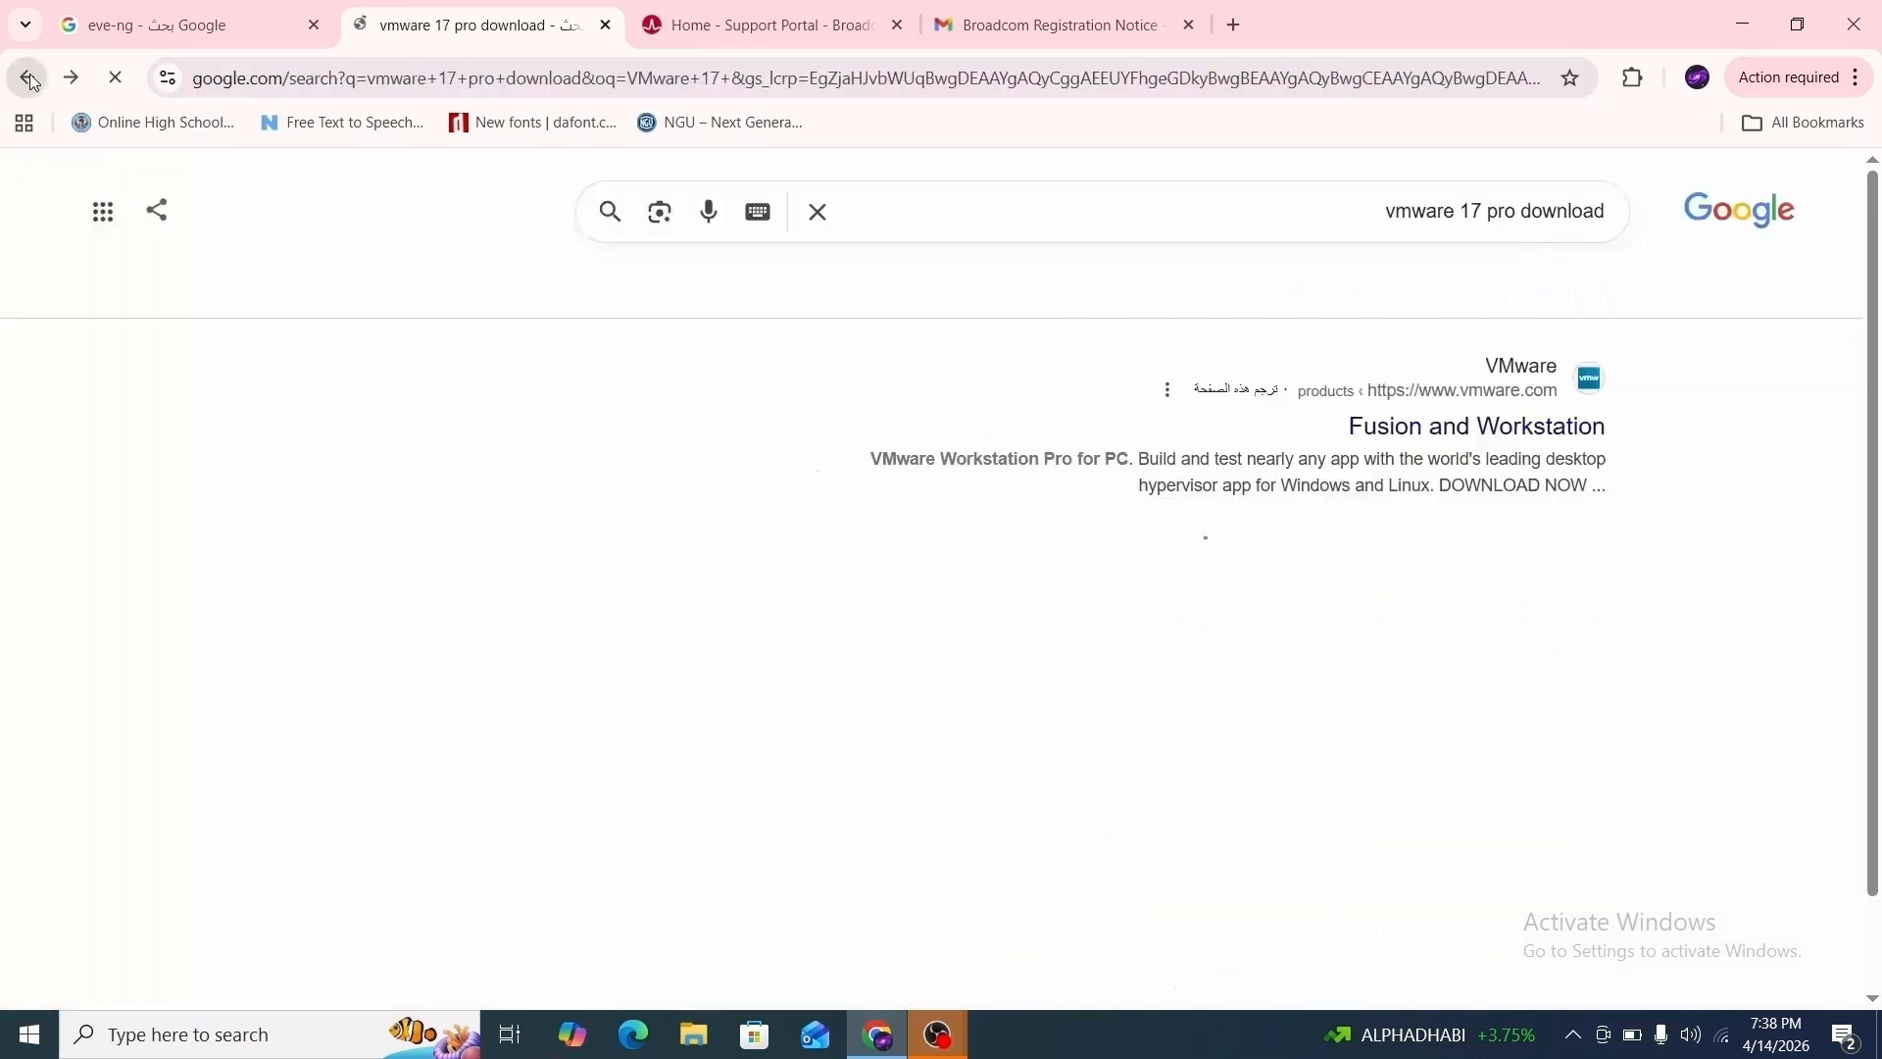
{"action": "left_click", "coordinate": [1323, 612]}
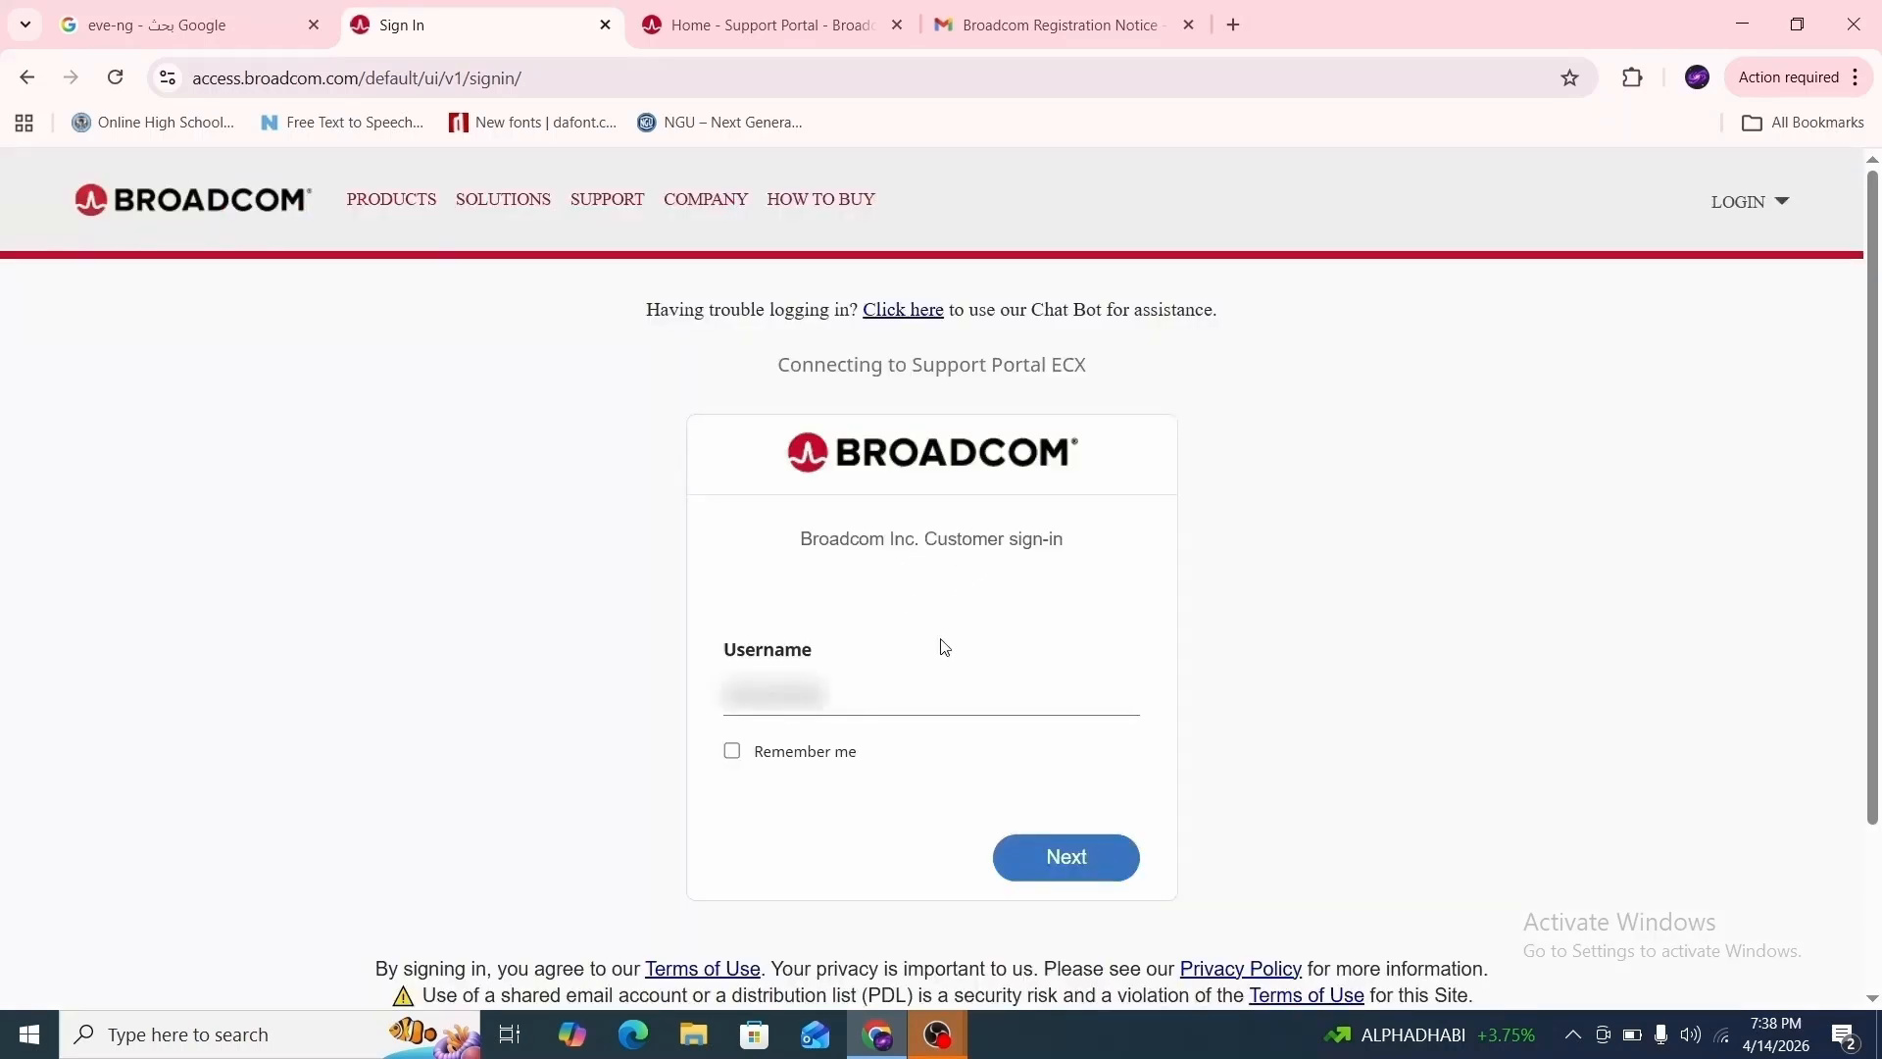
Step: Sign in with the new account's email username and password
{"action": "type", "text": "@gm"}
{"action": "key", "text": "Return"}
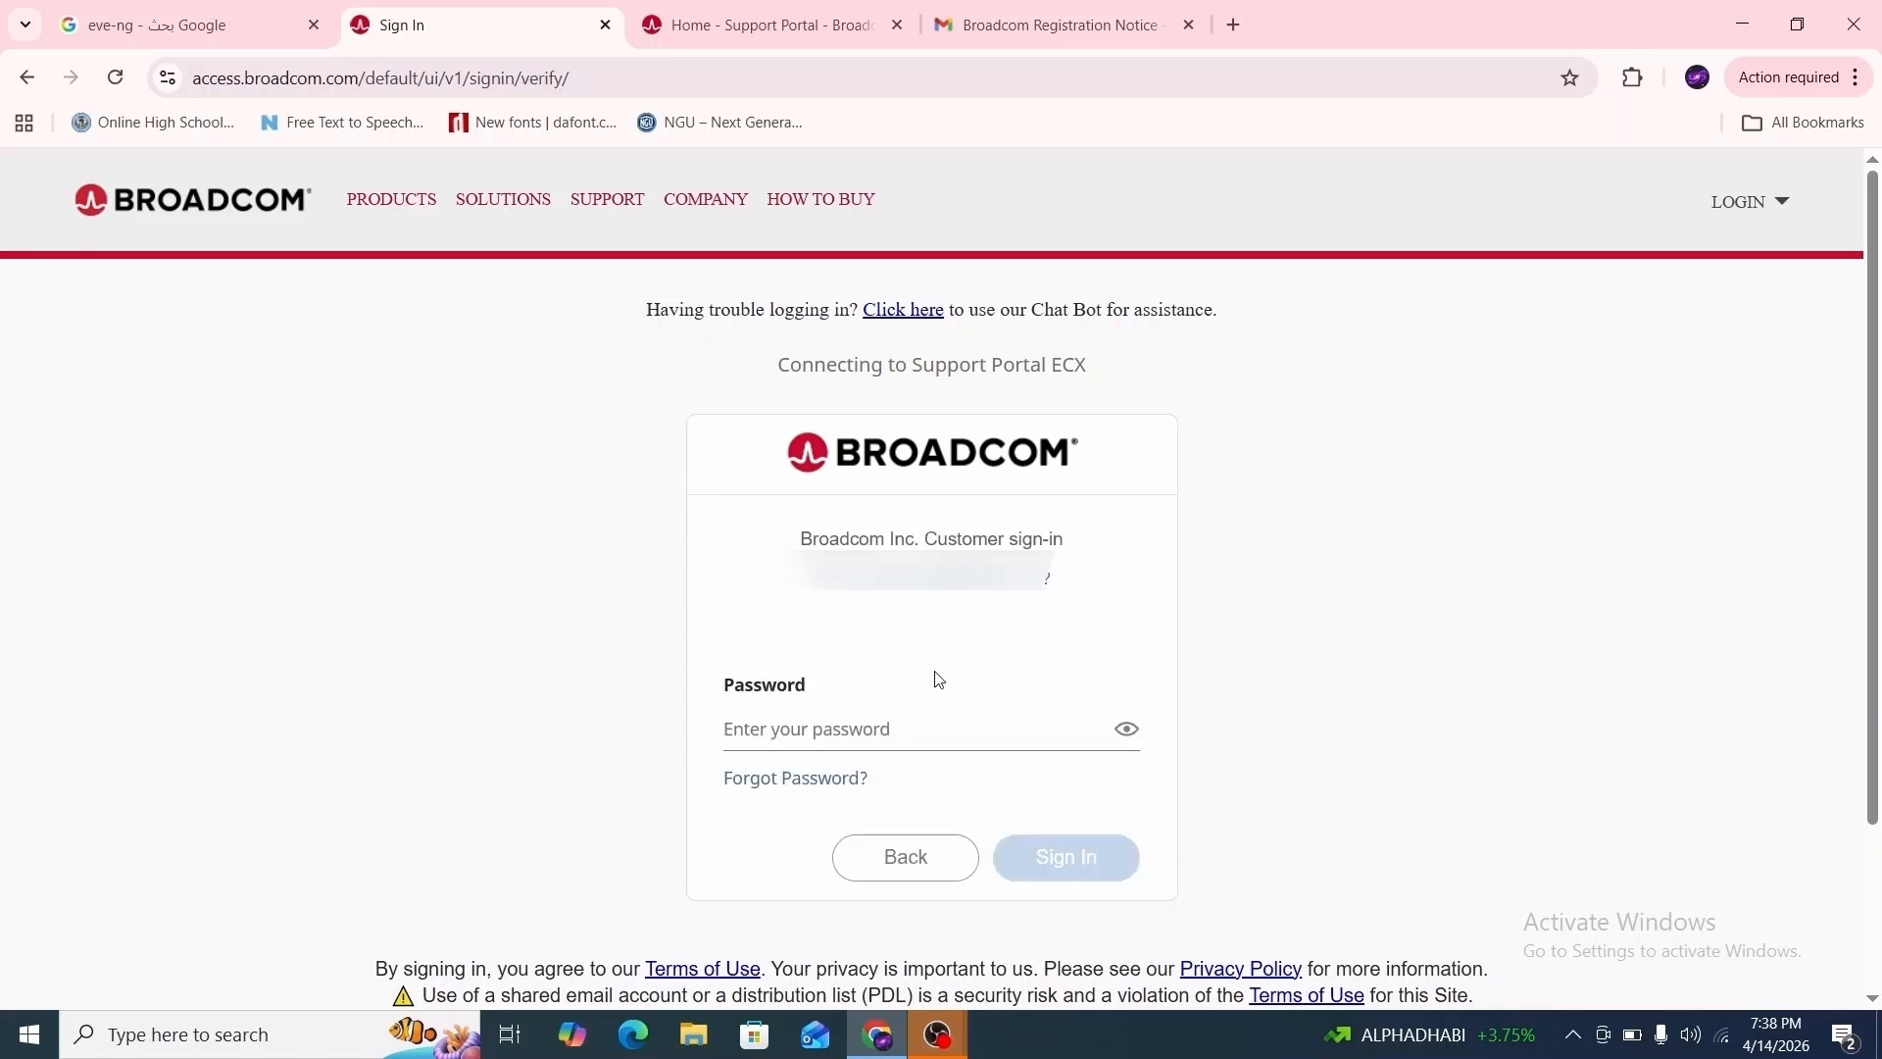
{"action": "type", "text": "•"}
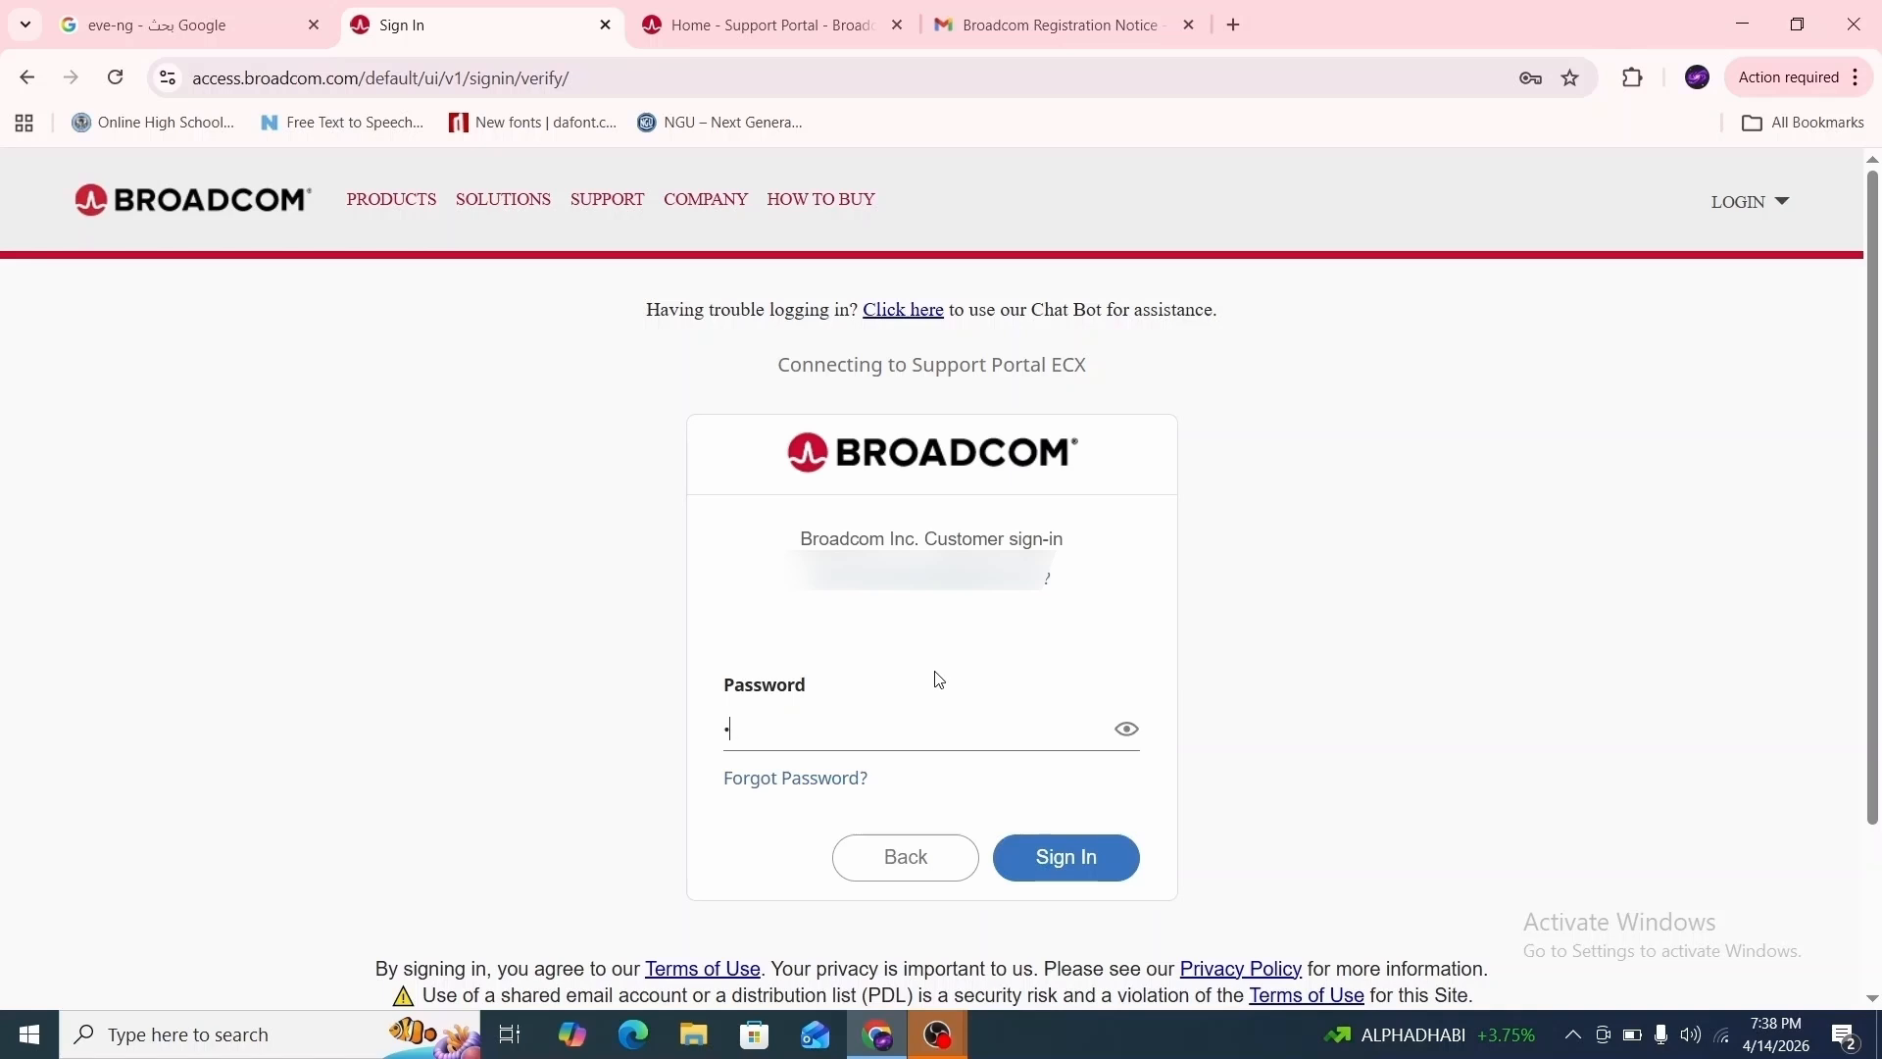
{"action": "key", "text": "BackSpace"}
{"action": "type", "text": "•••••••••"}
{"action": "key", "text": "Return"}
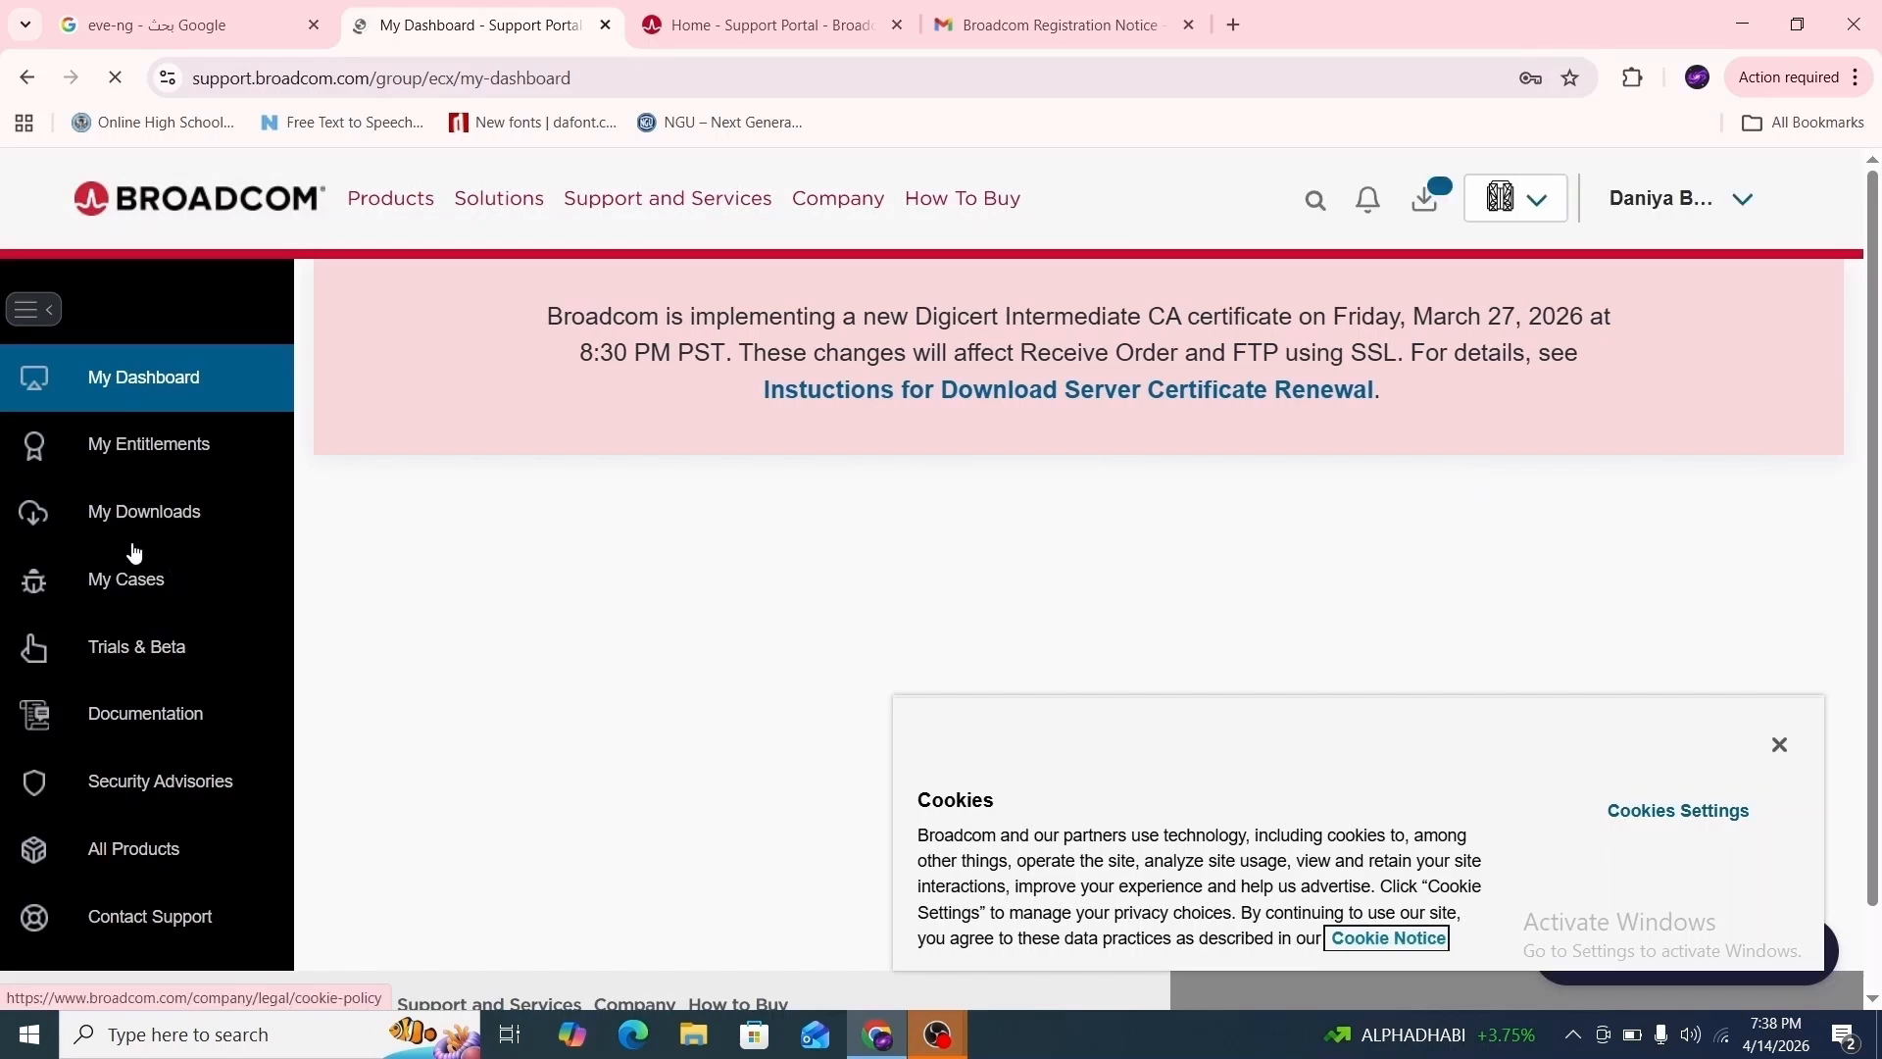
Step: From My Downloads, go to the free downloads and search product name 'VMware Workstation'
{"action": "left_click", "coordinate": [133, 541]}
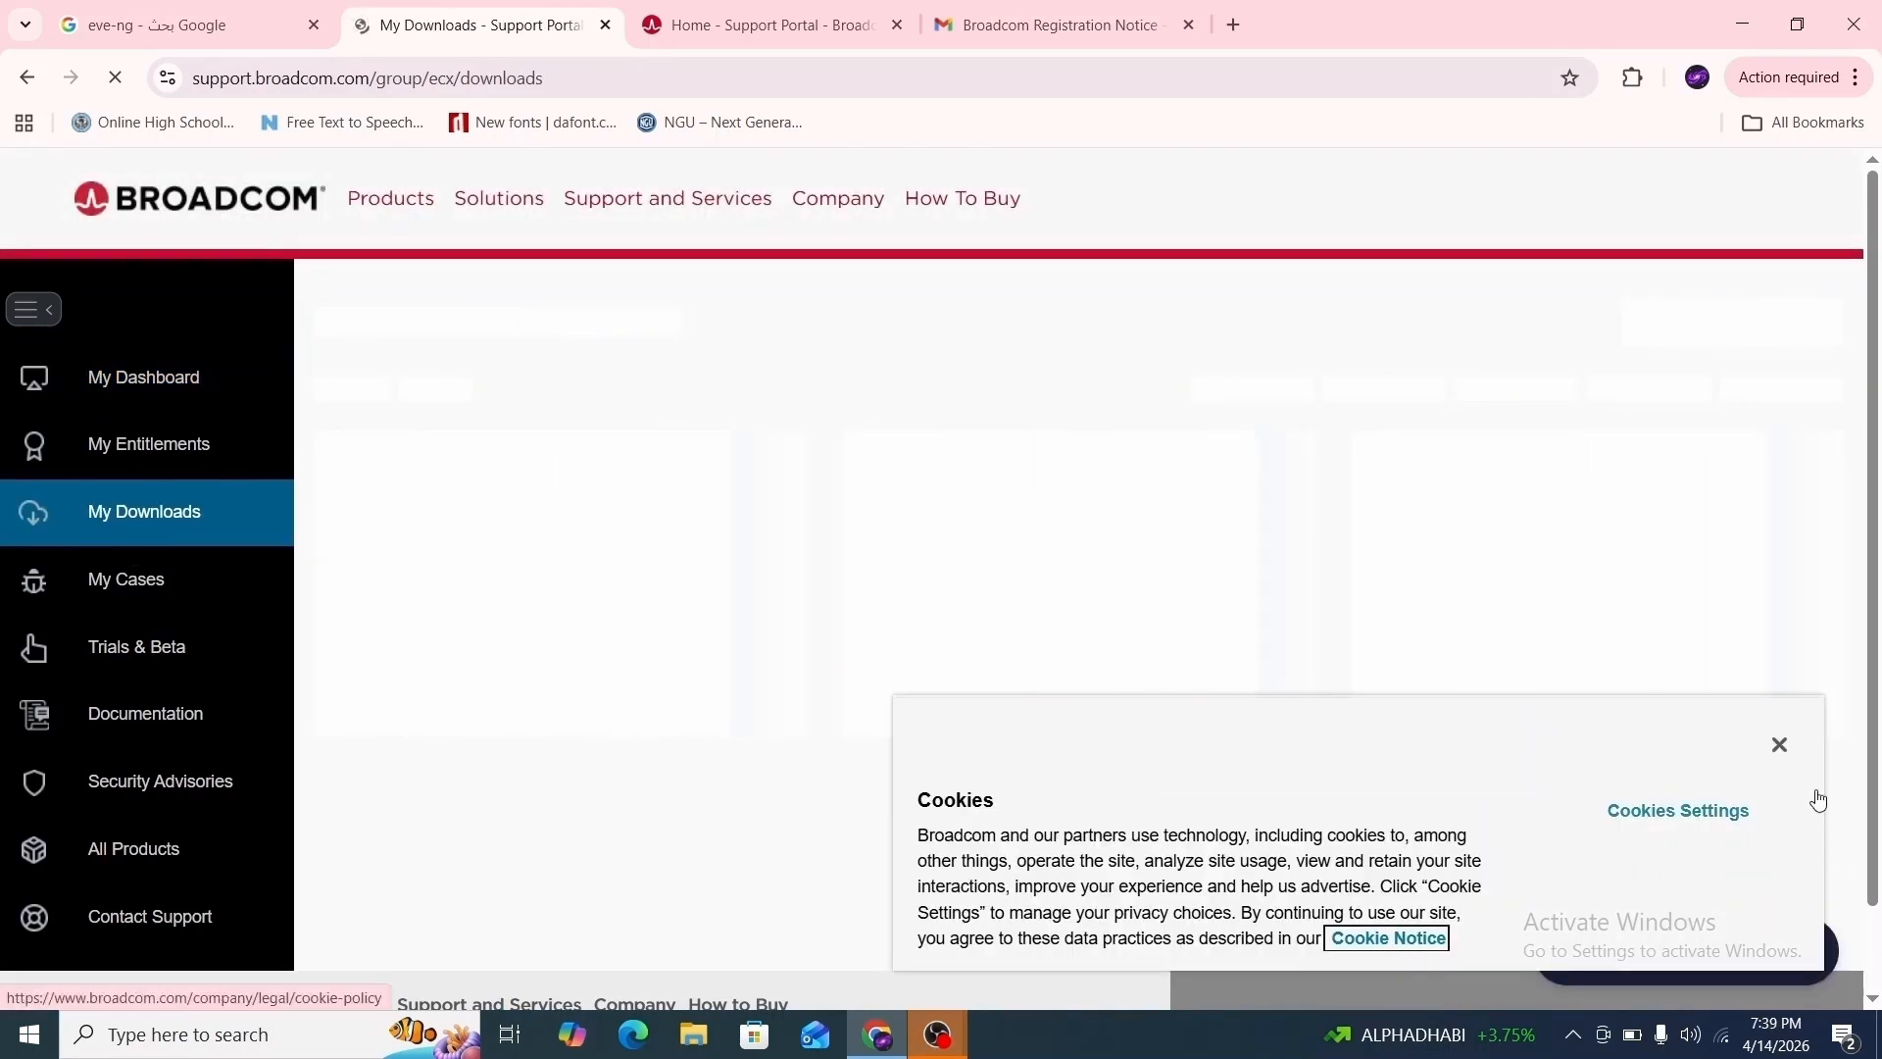
{"action": "left_click", "coordinate": [1780, 751]}
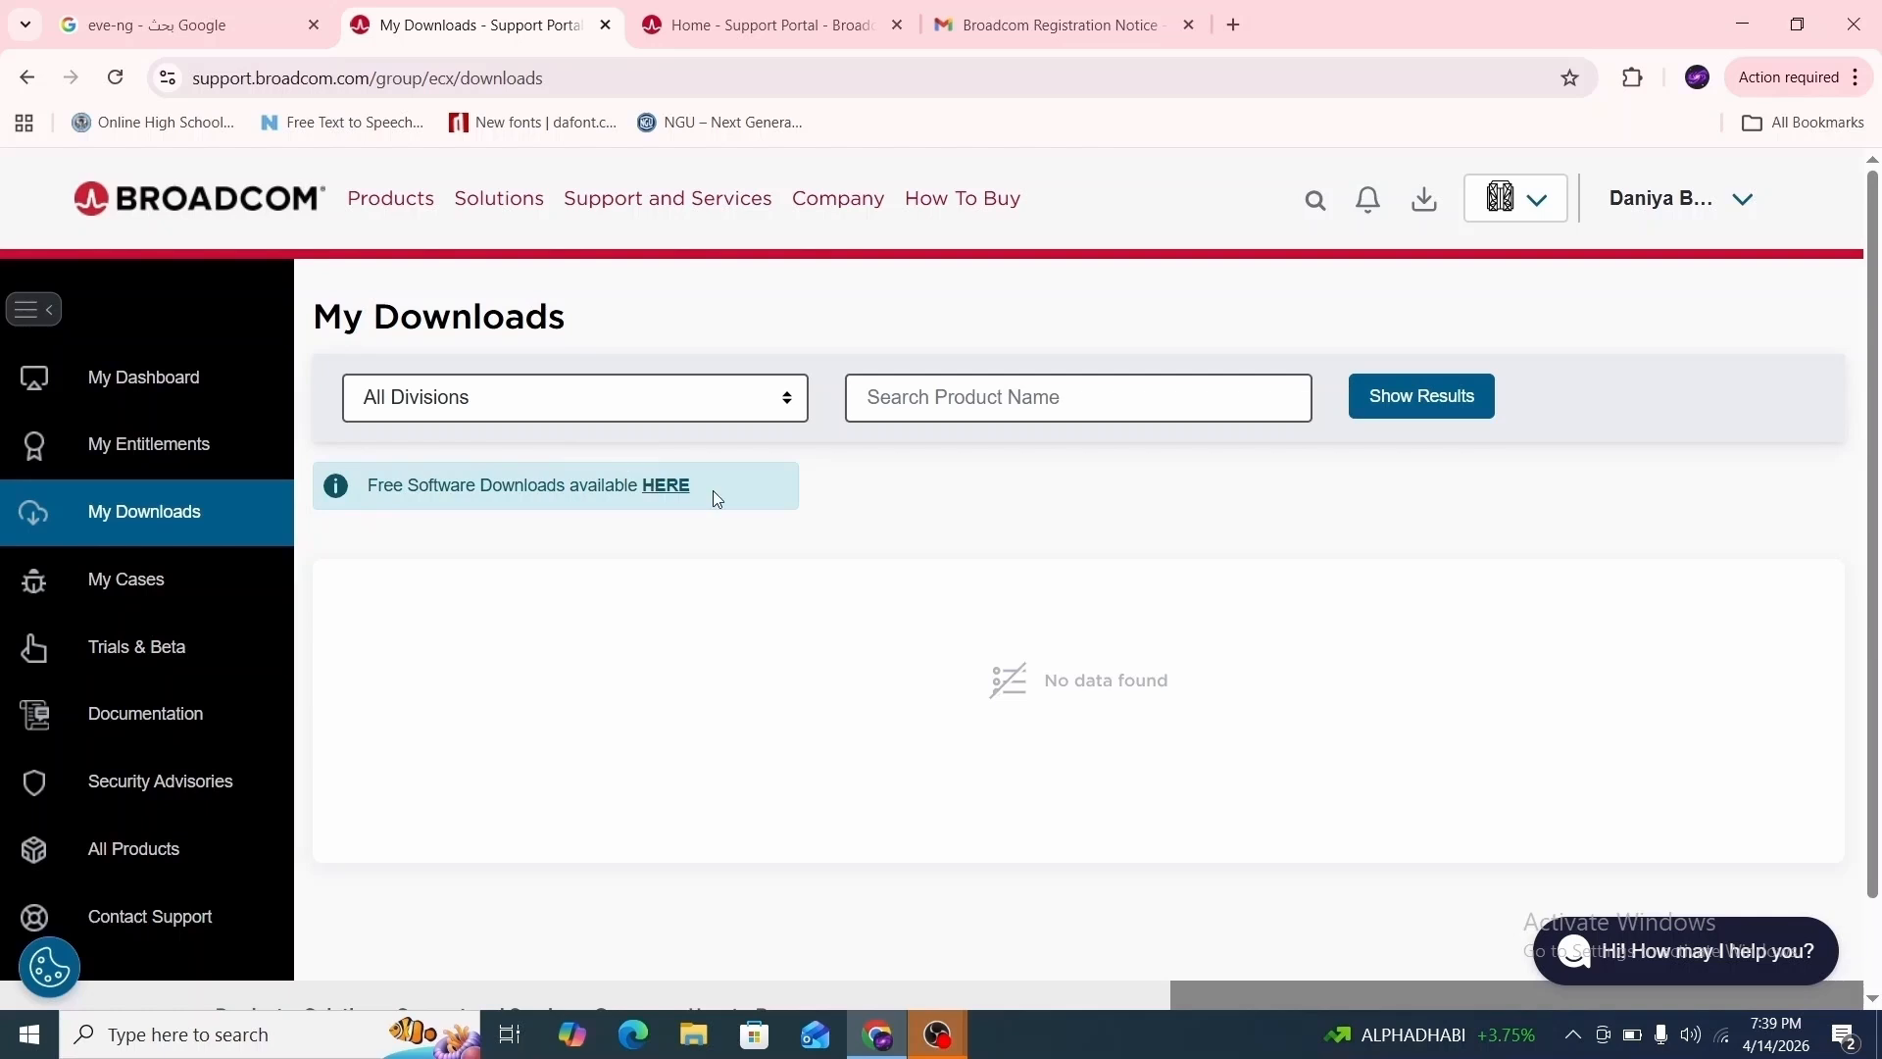
{"action": "left_click", "coordinate": [656, 487]}
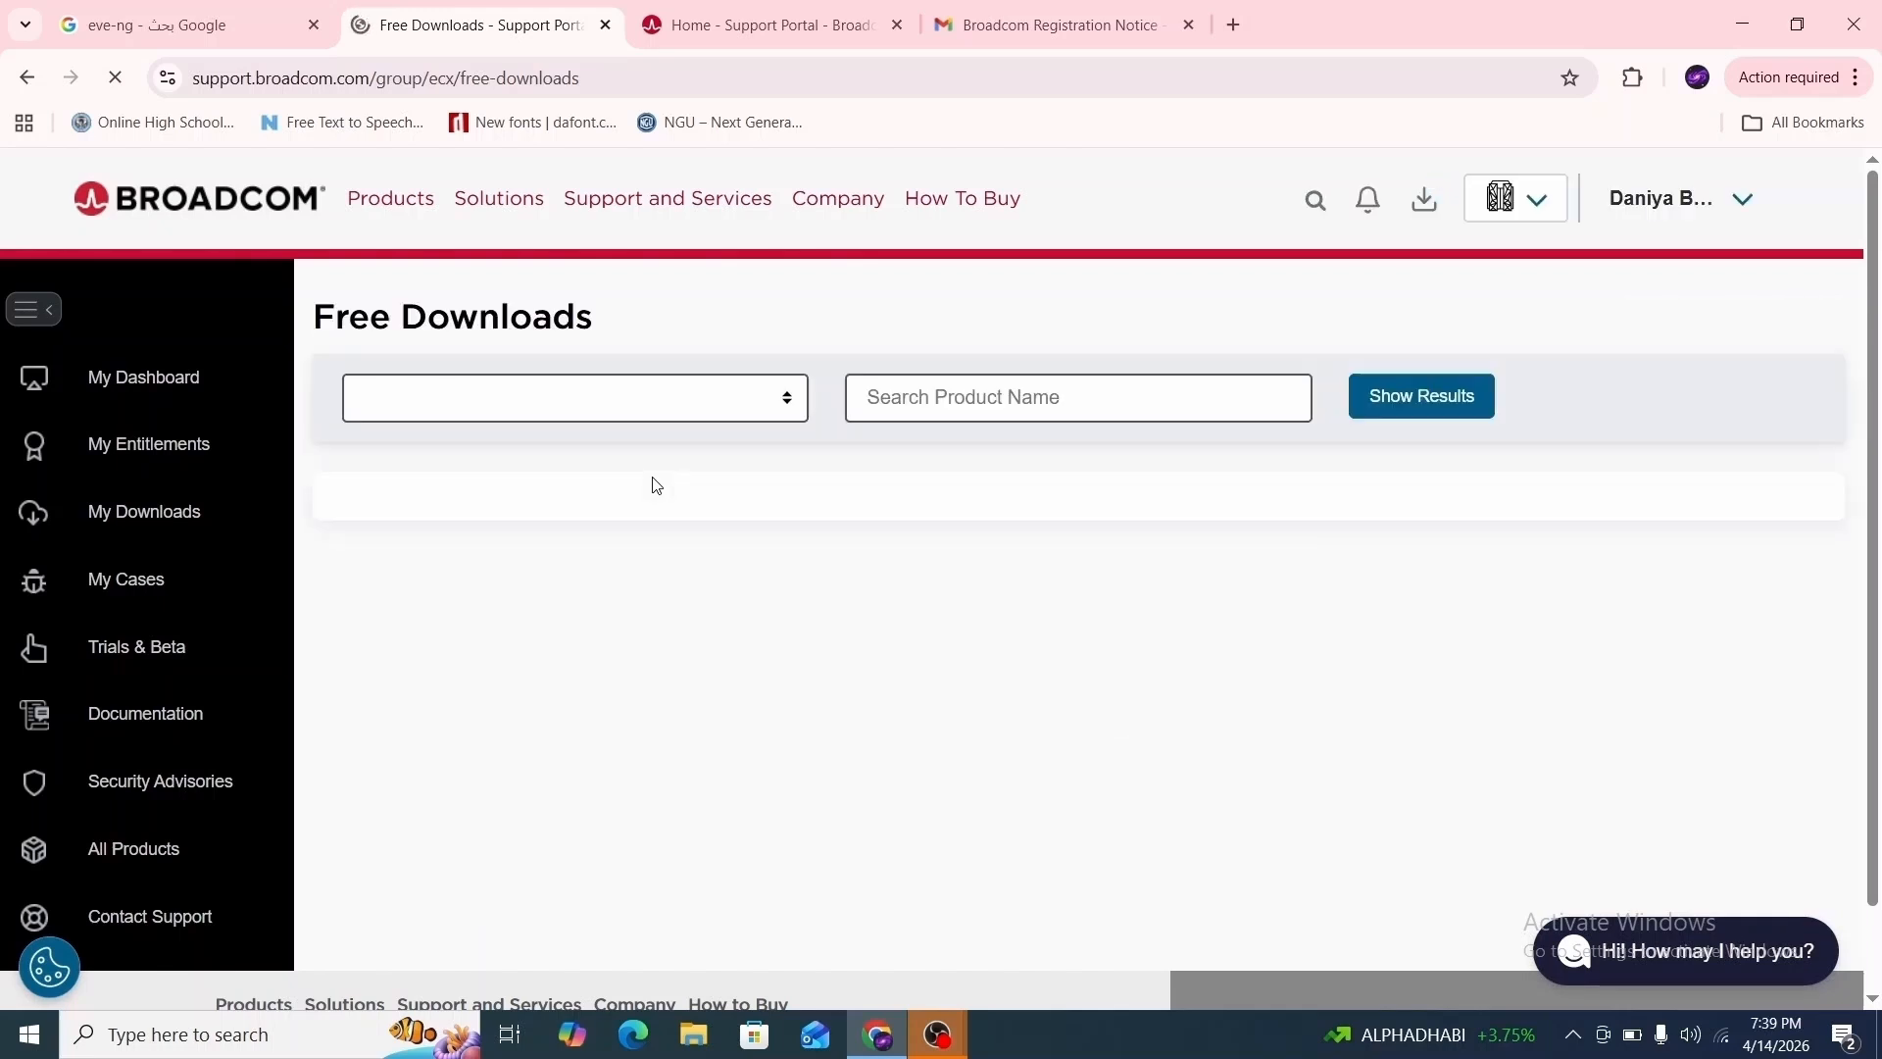
{"action": "left_click", "coordinate": [1045, 390]}
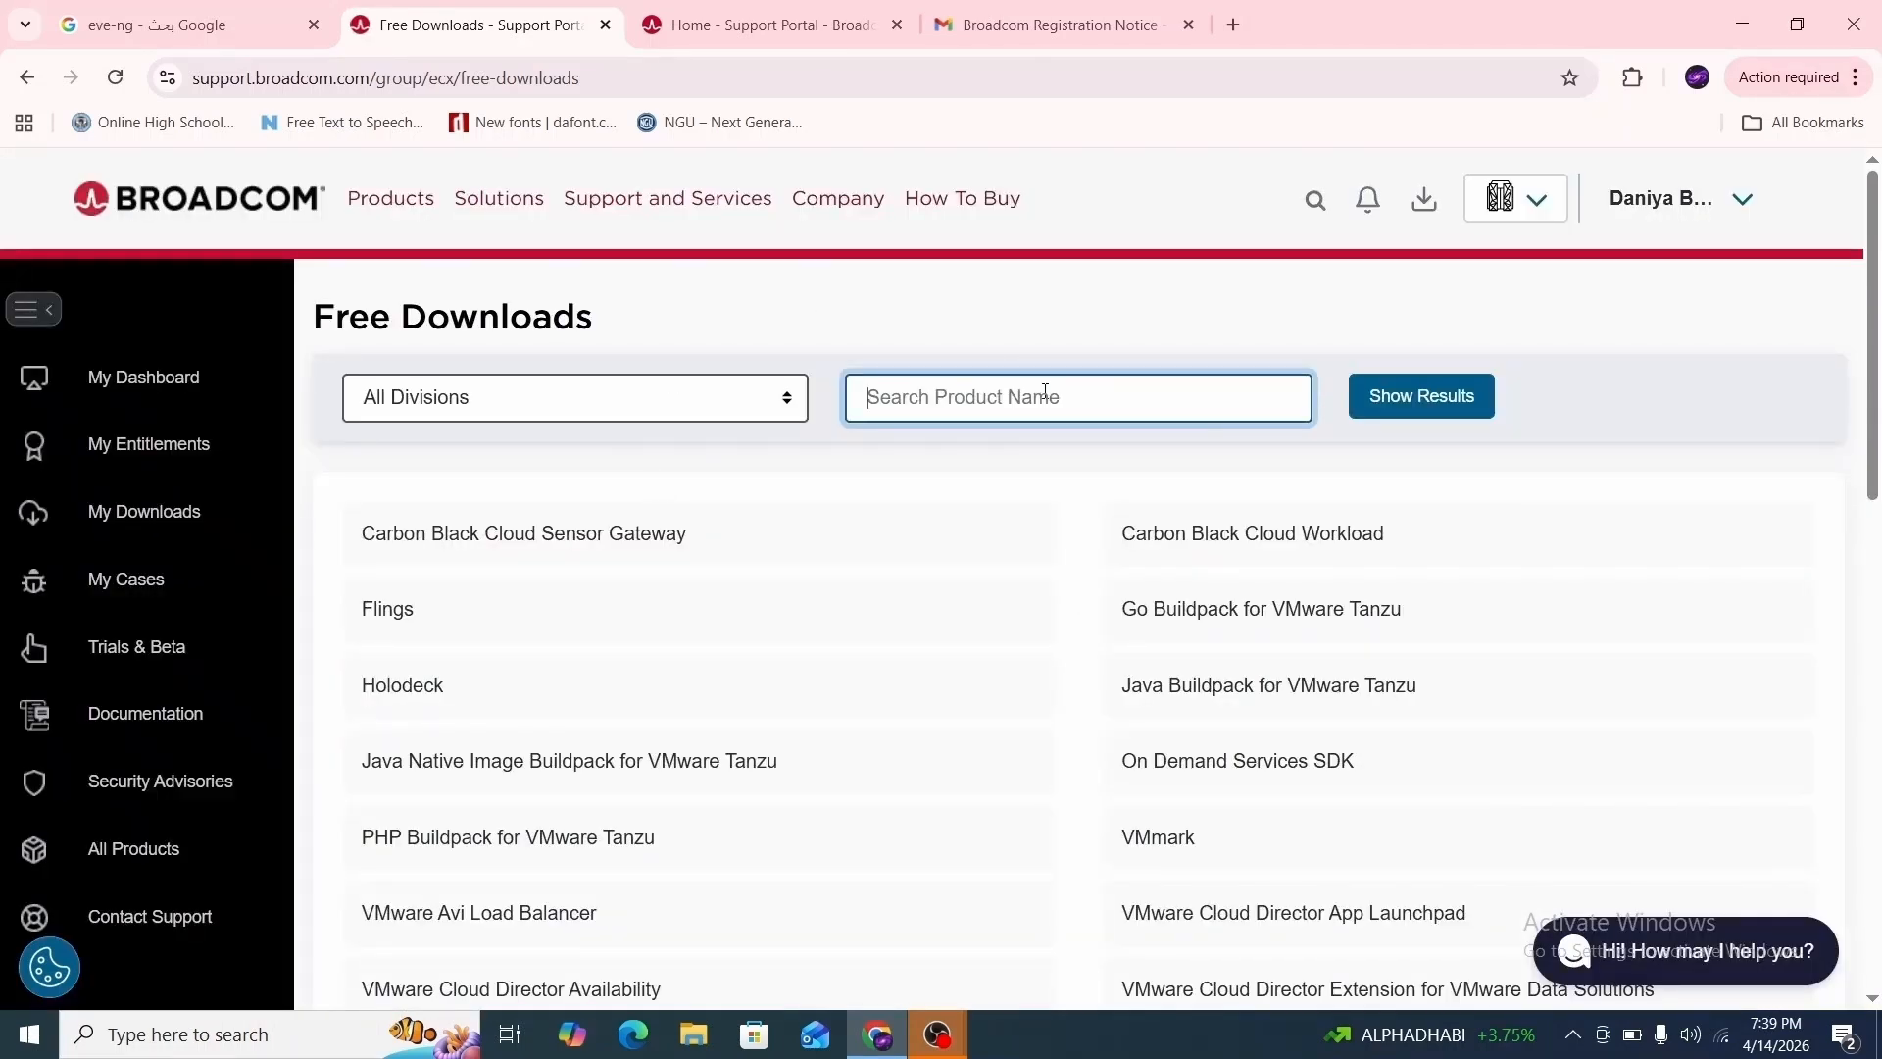
{"action": "type", "text": "VMware"}
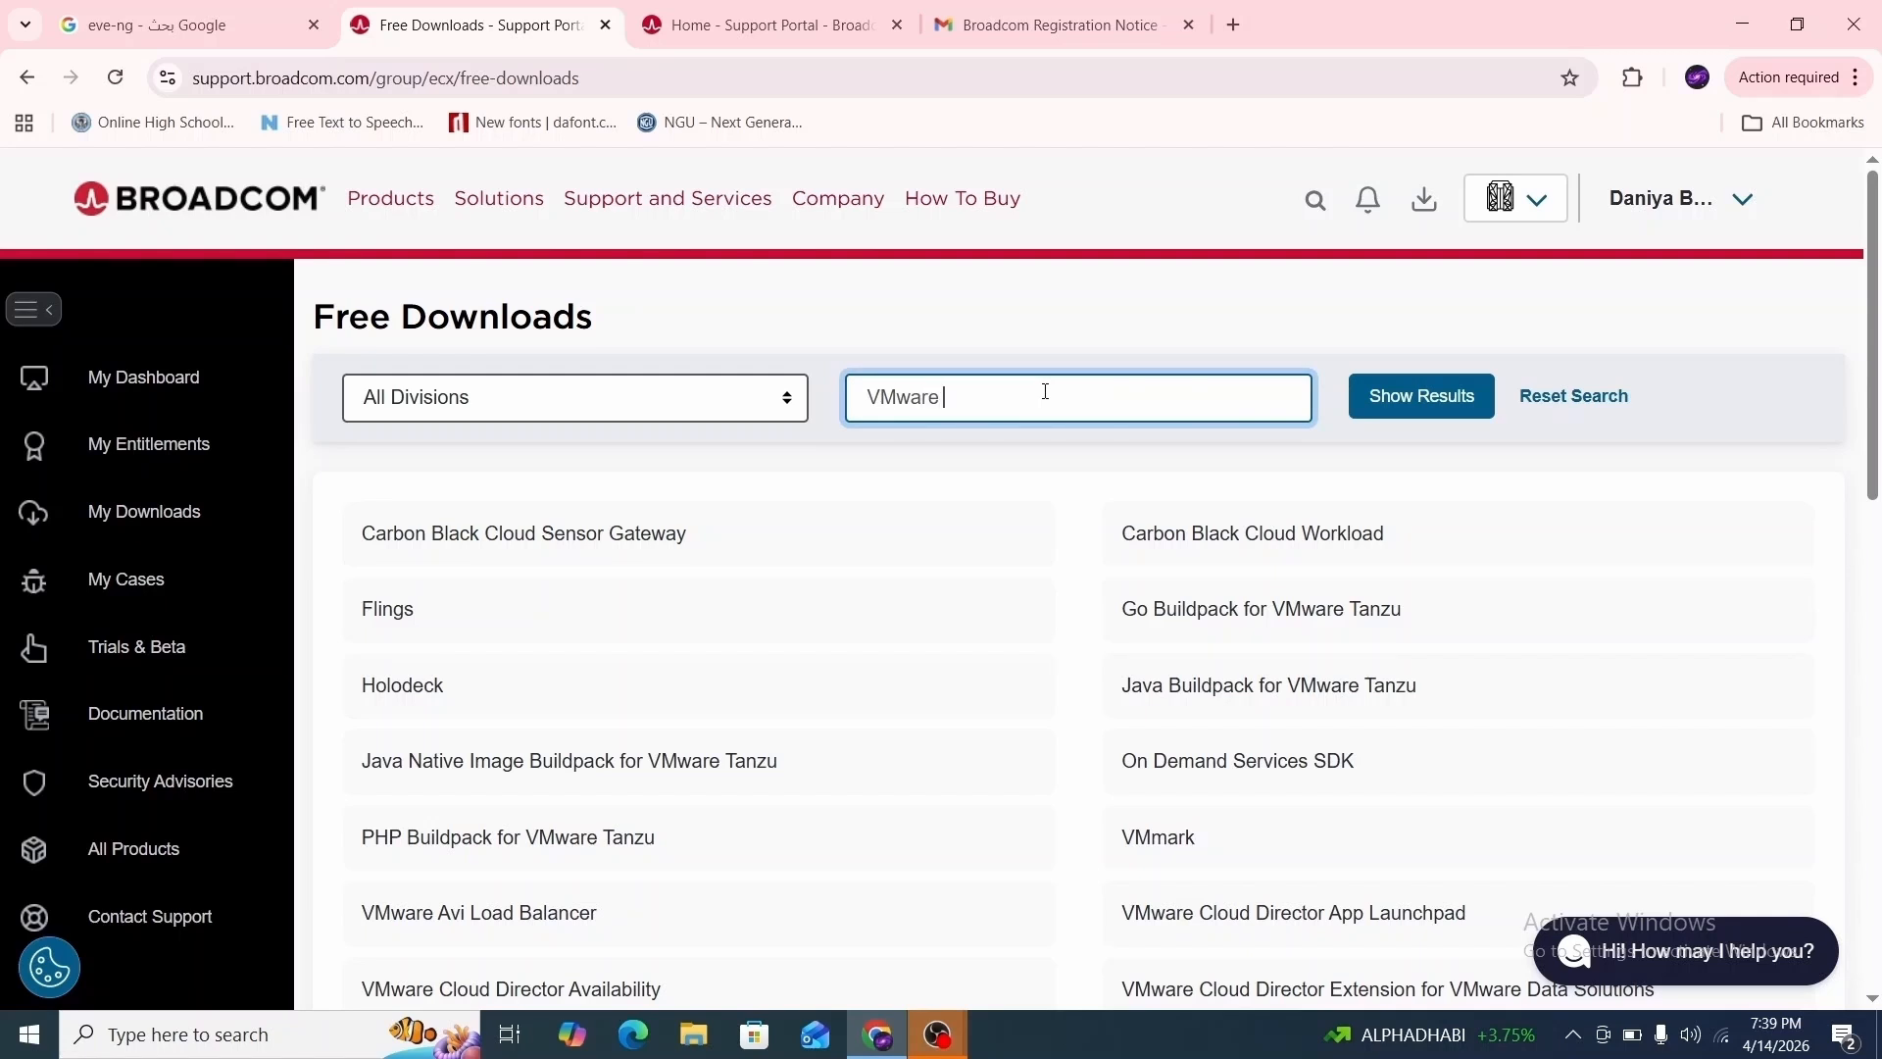
{"action": "type", "text": " Workstation"}
{"action": "key", "text": "Return"}
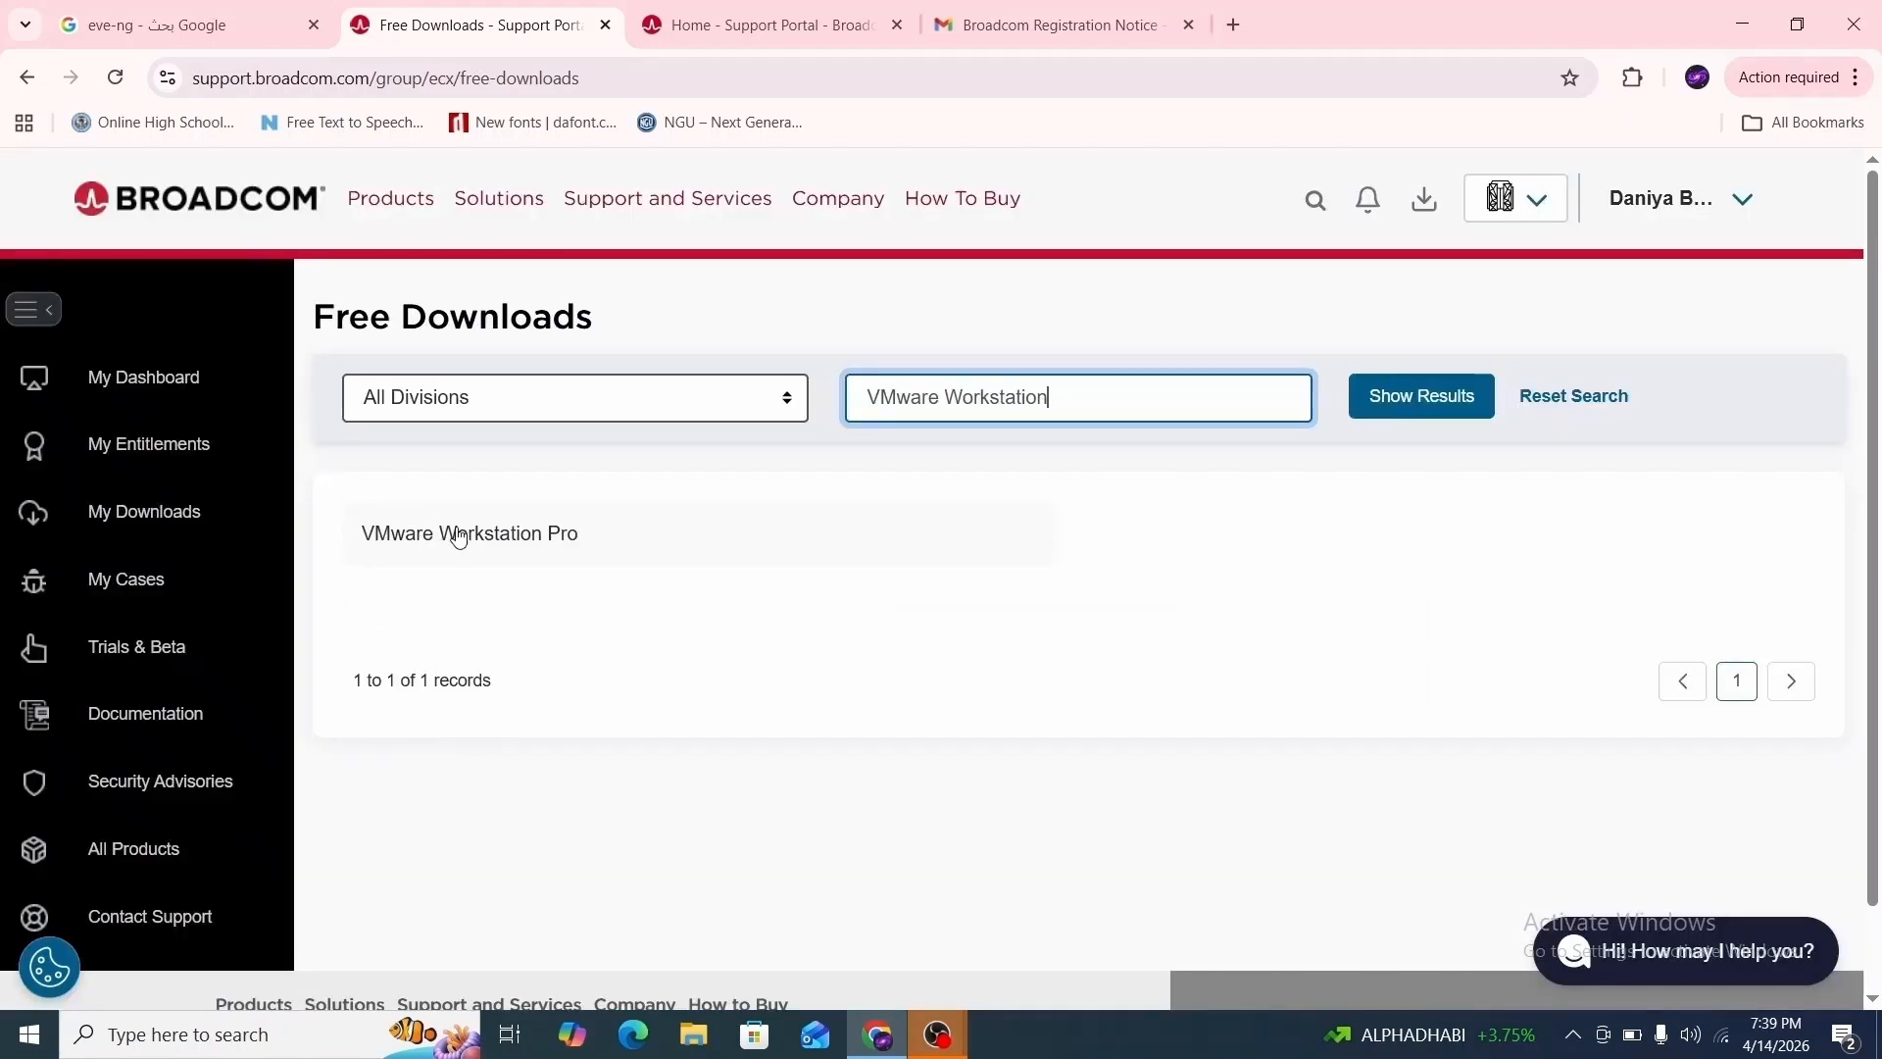
Step: Open VMware Workstation Pro, expand 17.0 for Windows, and select release 17.6.4
{"action": "left_click", "coordinate": [499, 538]}
{"action": "left_click", "coordinate": [499, 538]}
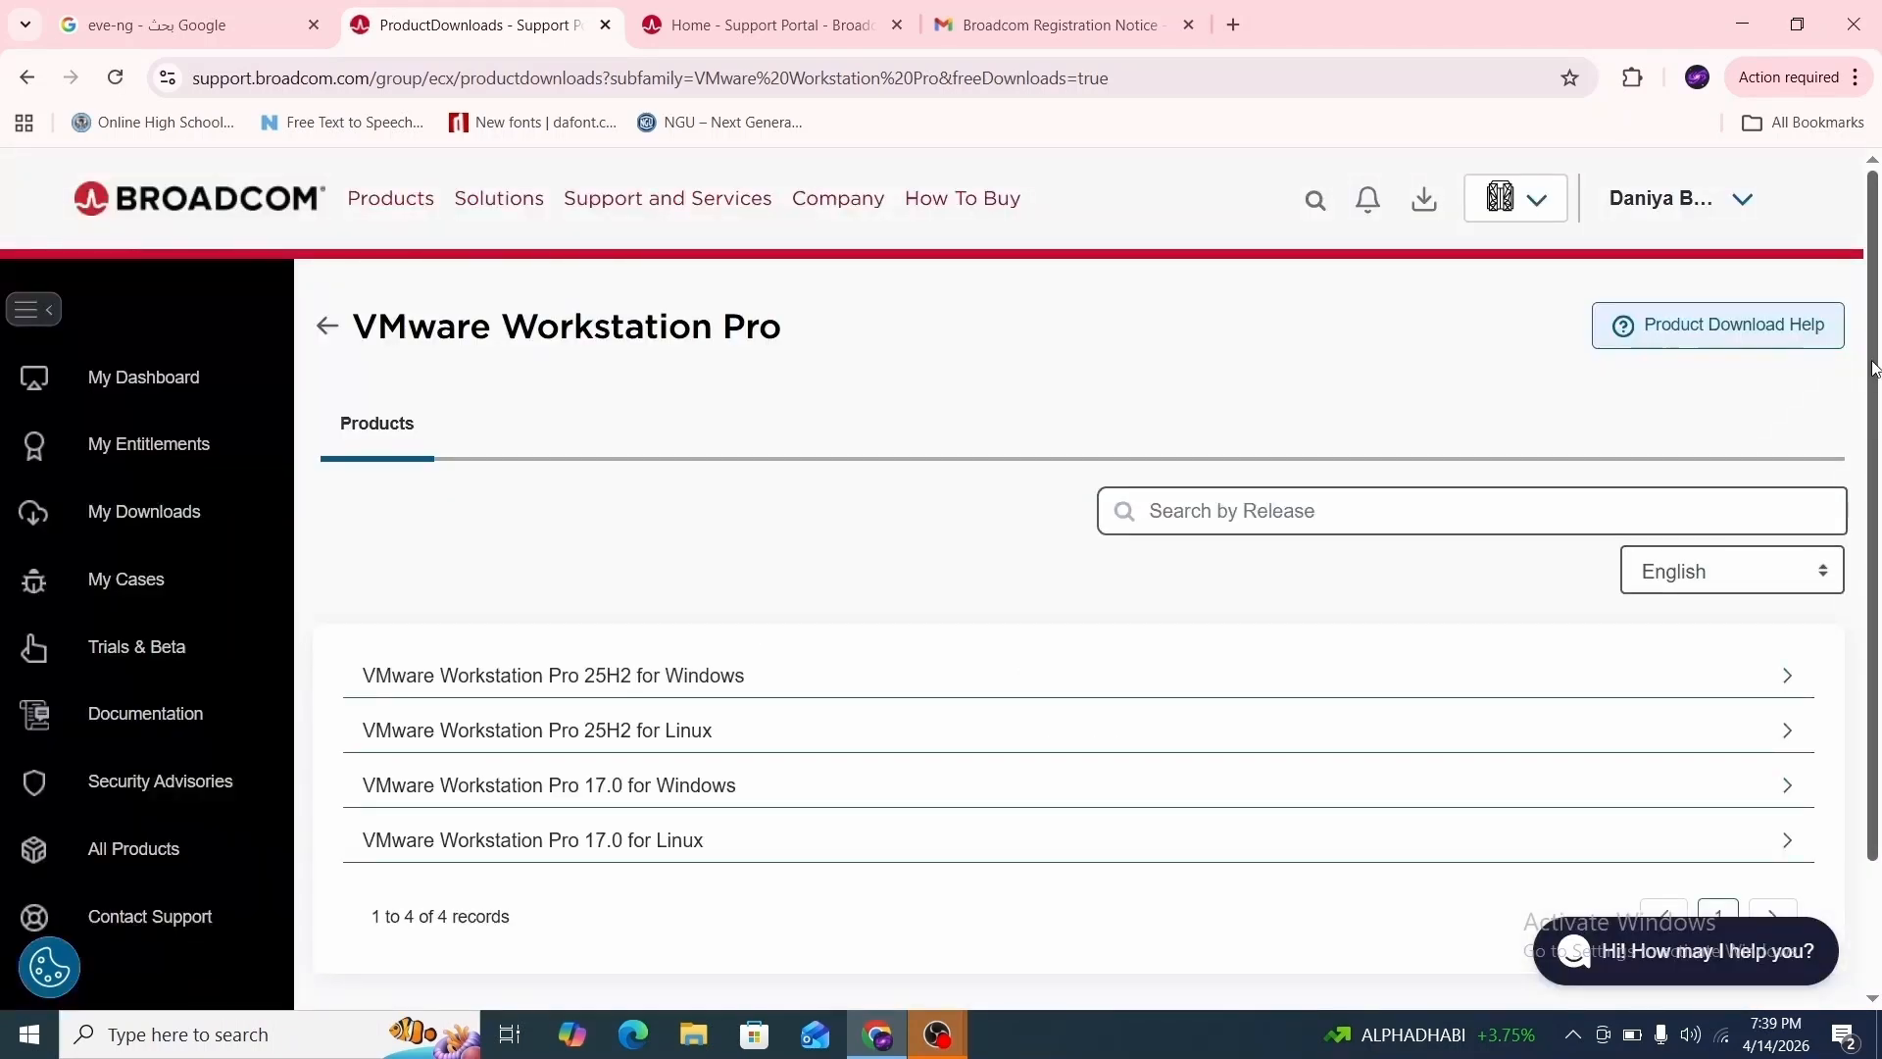
{"action": "left_click_drag", "start_coordinate": [1873, 368], "coordinate": [1845, 459]}
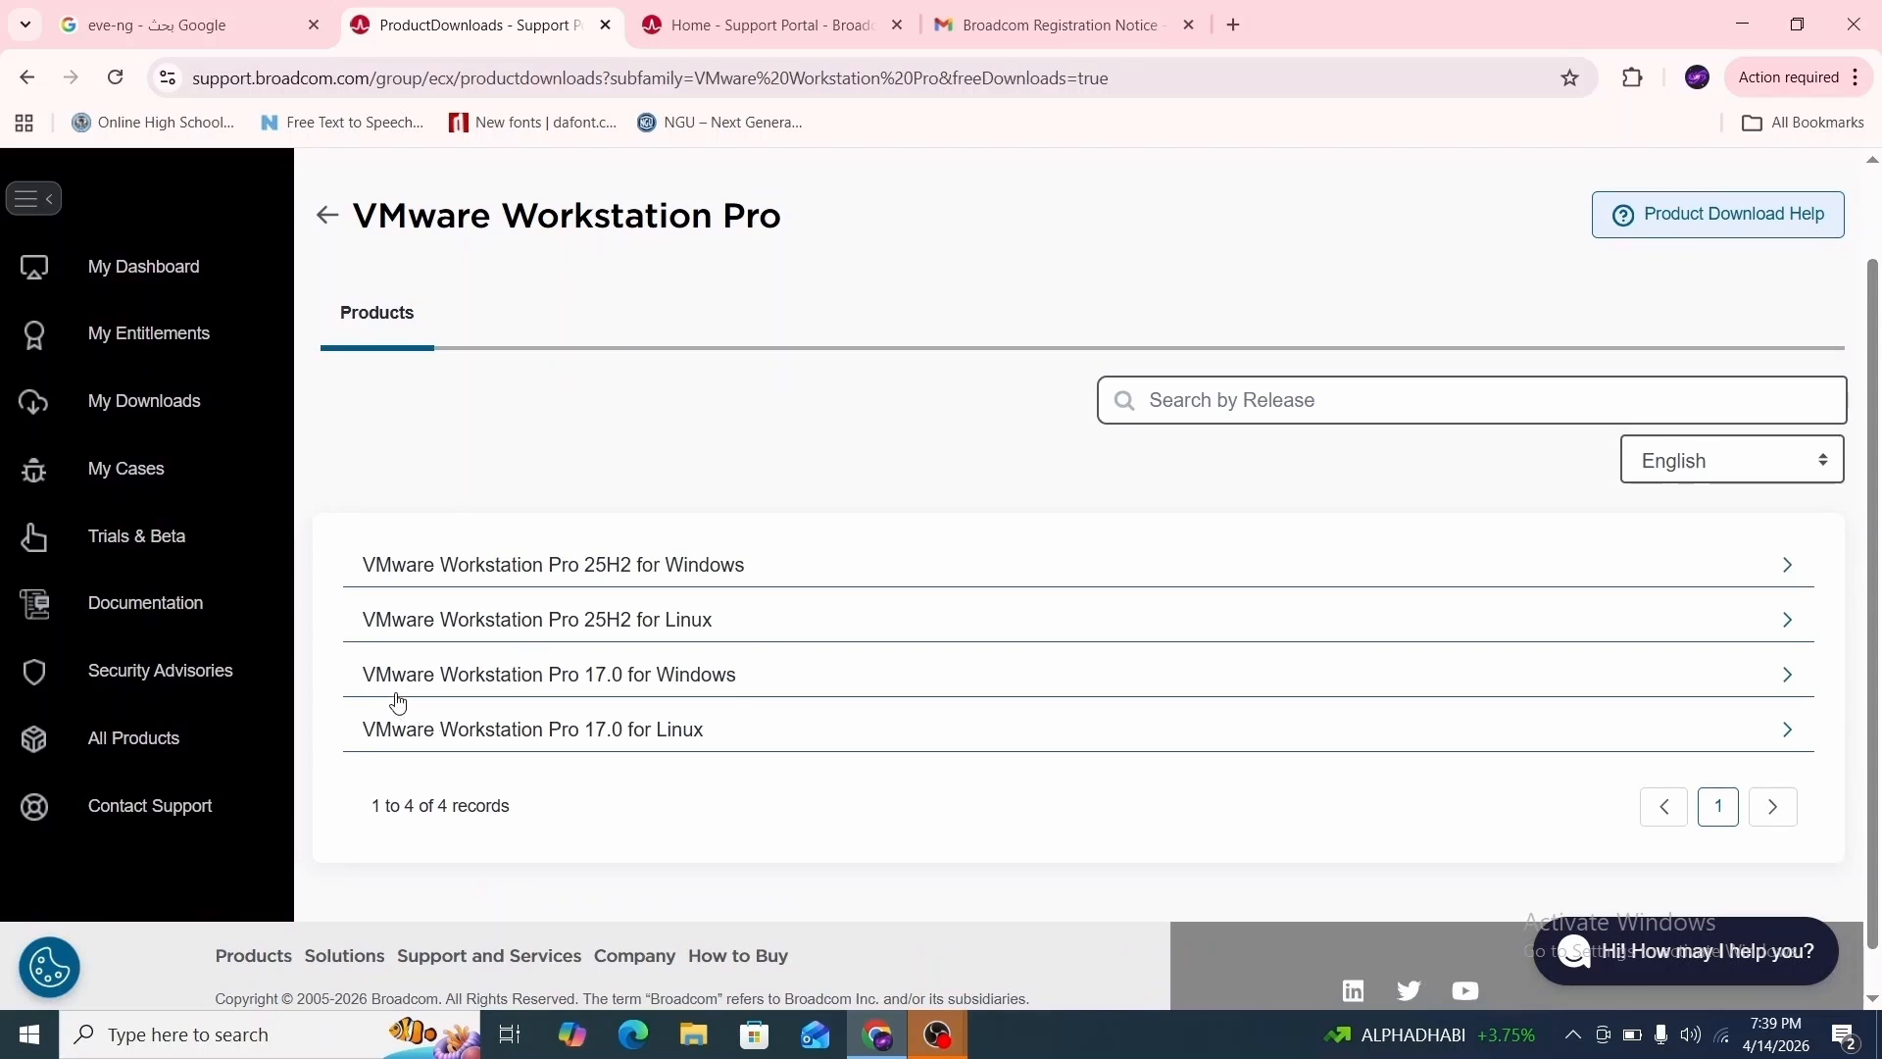
{"action": "left_click", "coordinate": [672, 675]}
{"action": "scroll", "coordinate": [878, 811], "scroll_direction": "down", "scroll_amount": 3}
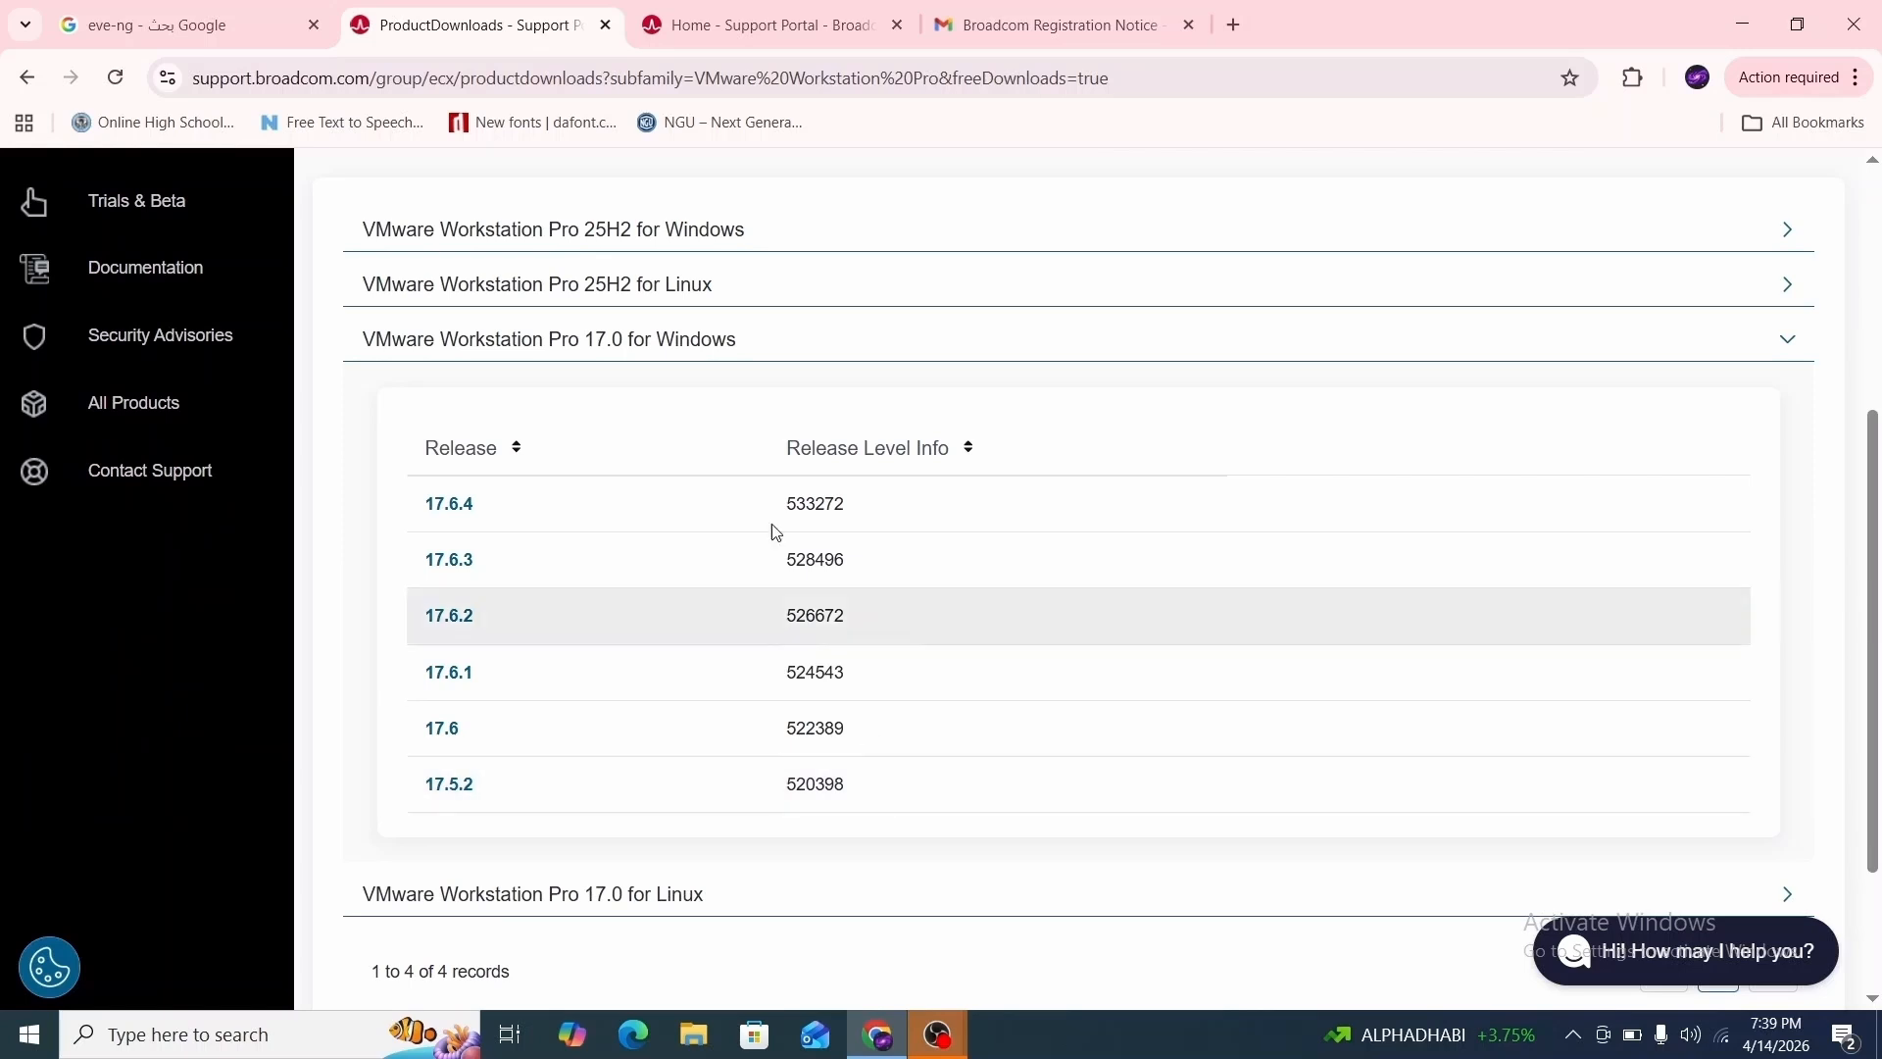
{"action": "left_click", "coordinate": [462, 507]}
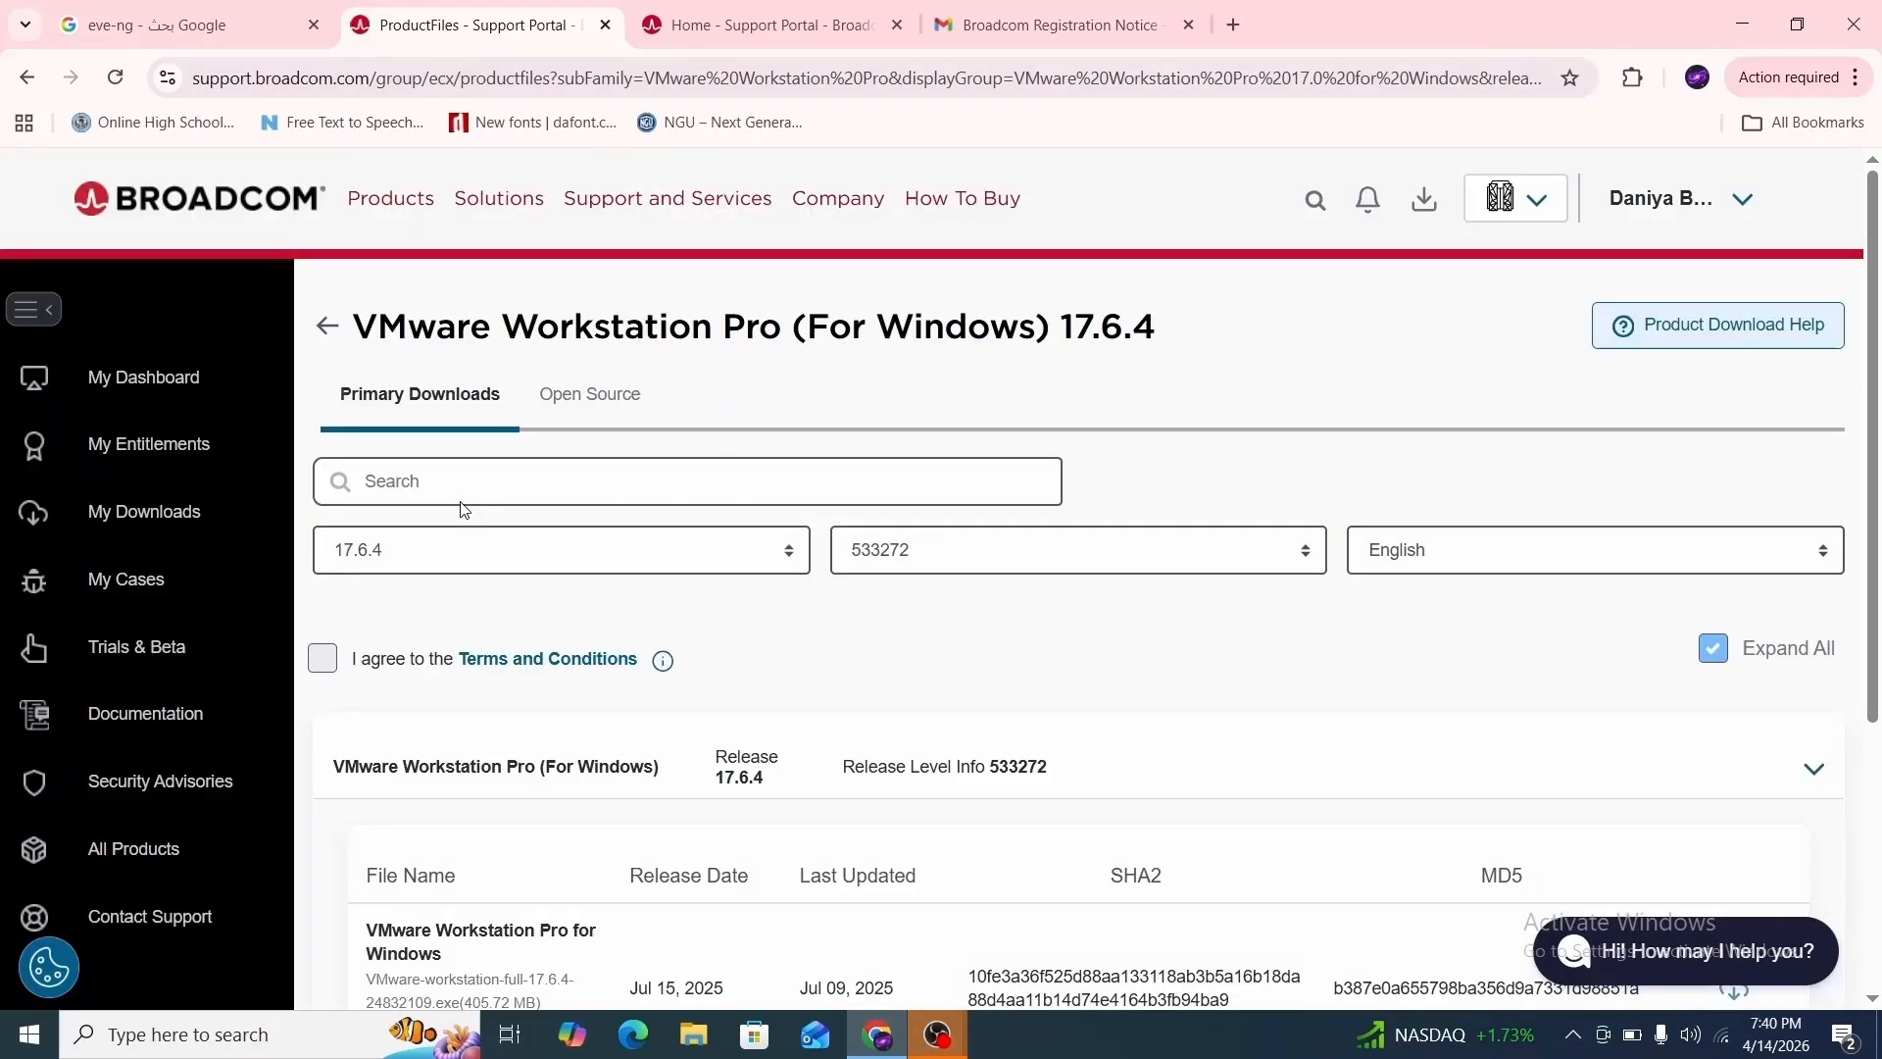
Step: Review the download Terms and Conditions and tick 'I agree to the Terms and Conditions'
{"action": "scroll", "coordinate": [463, 509], "scroll_direction": "down", "scroll_amount": 4}
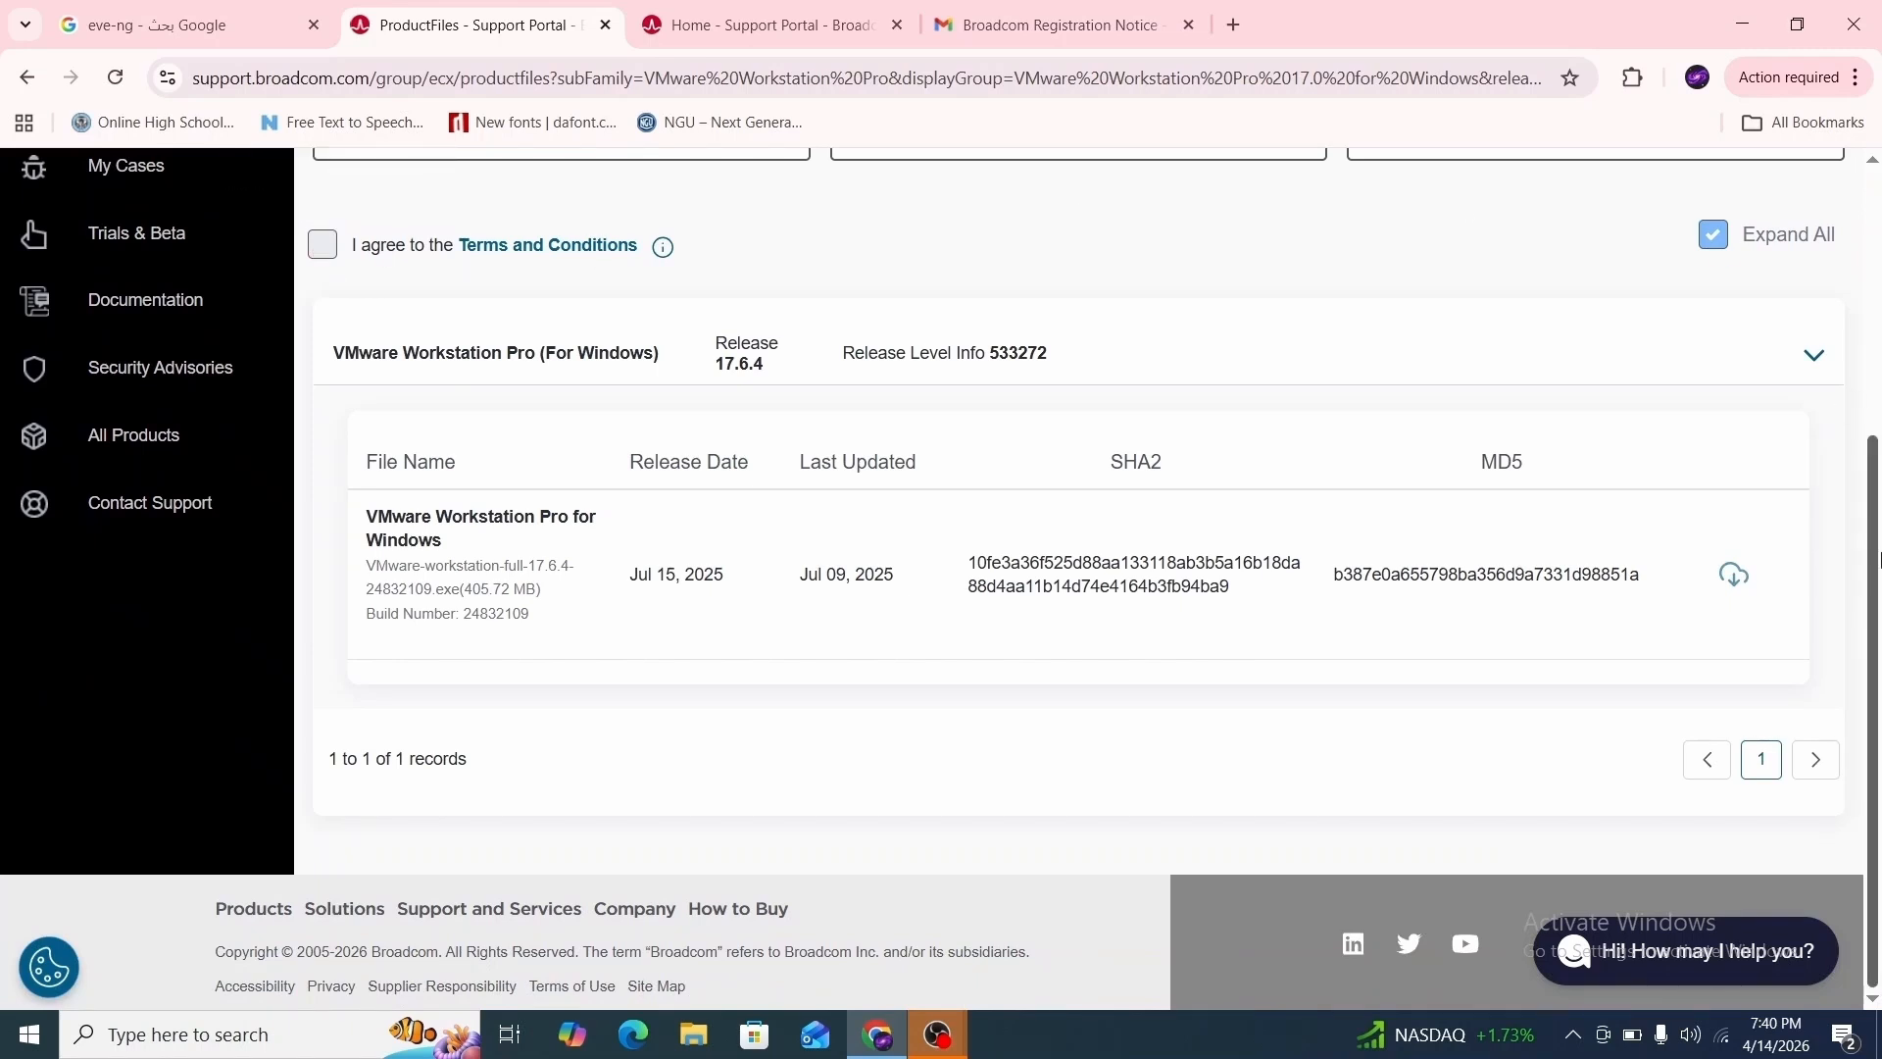
{"action": "left_click_drag", "start_coordinate": [1877, 579], "coordinate": [1877, 415]}
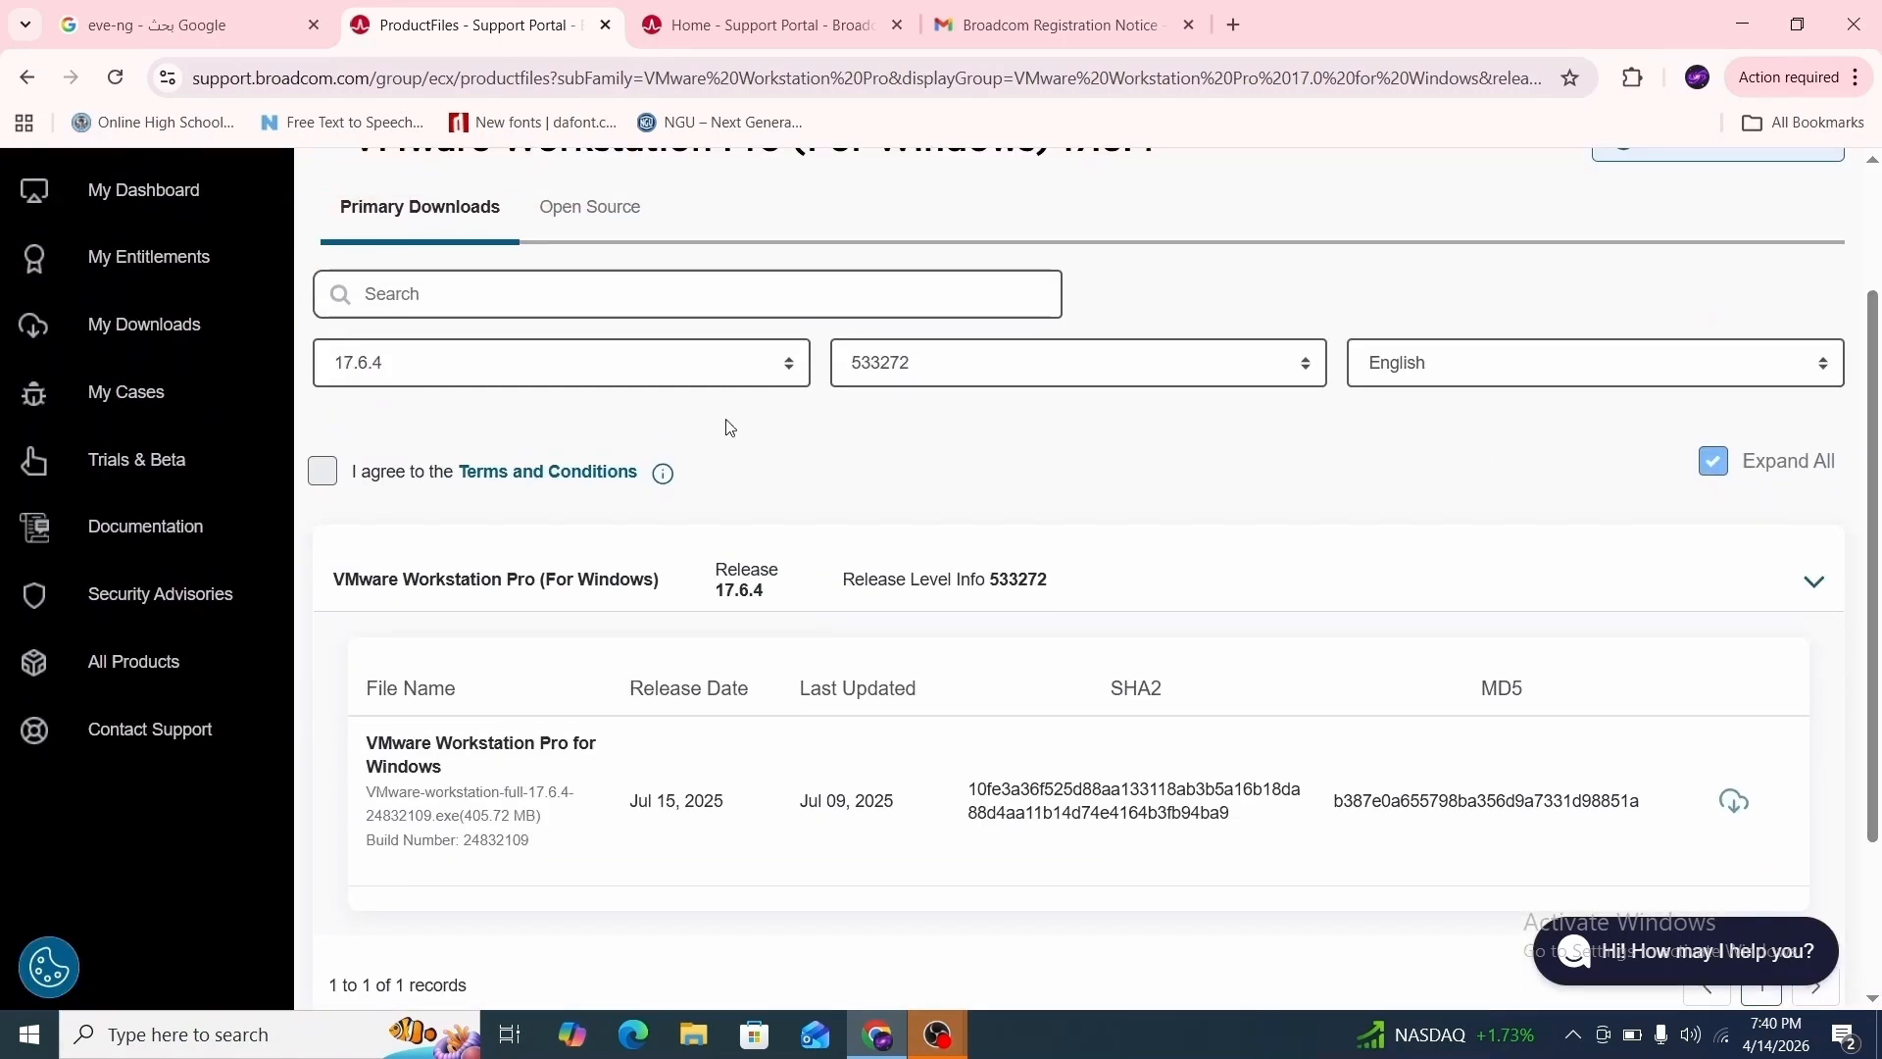
{"action": "left_click", "coordinate": [557, 472]}
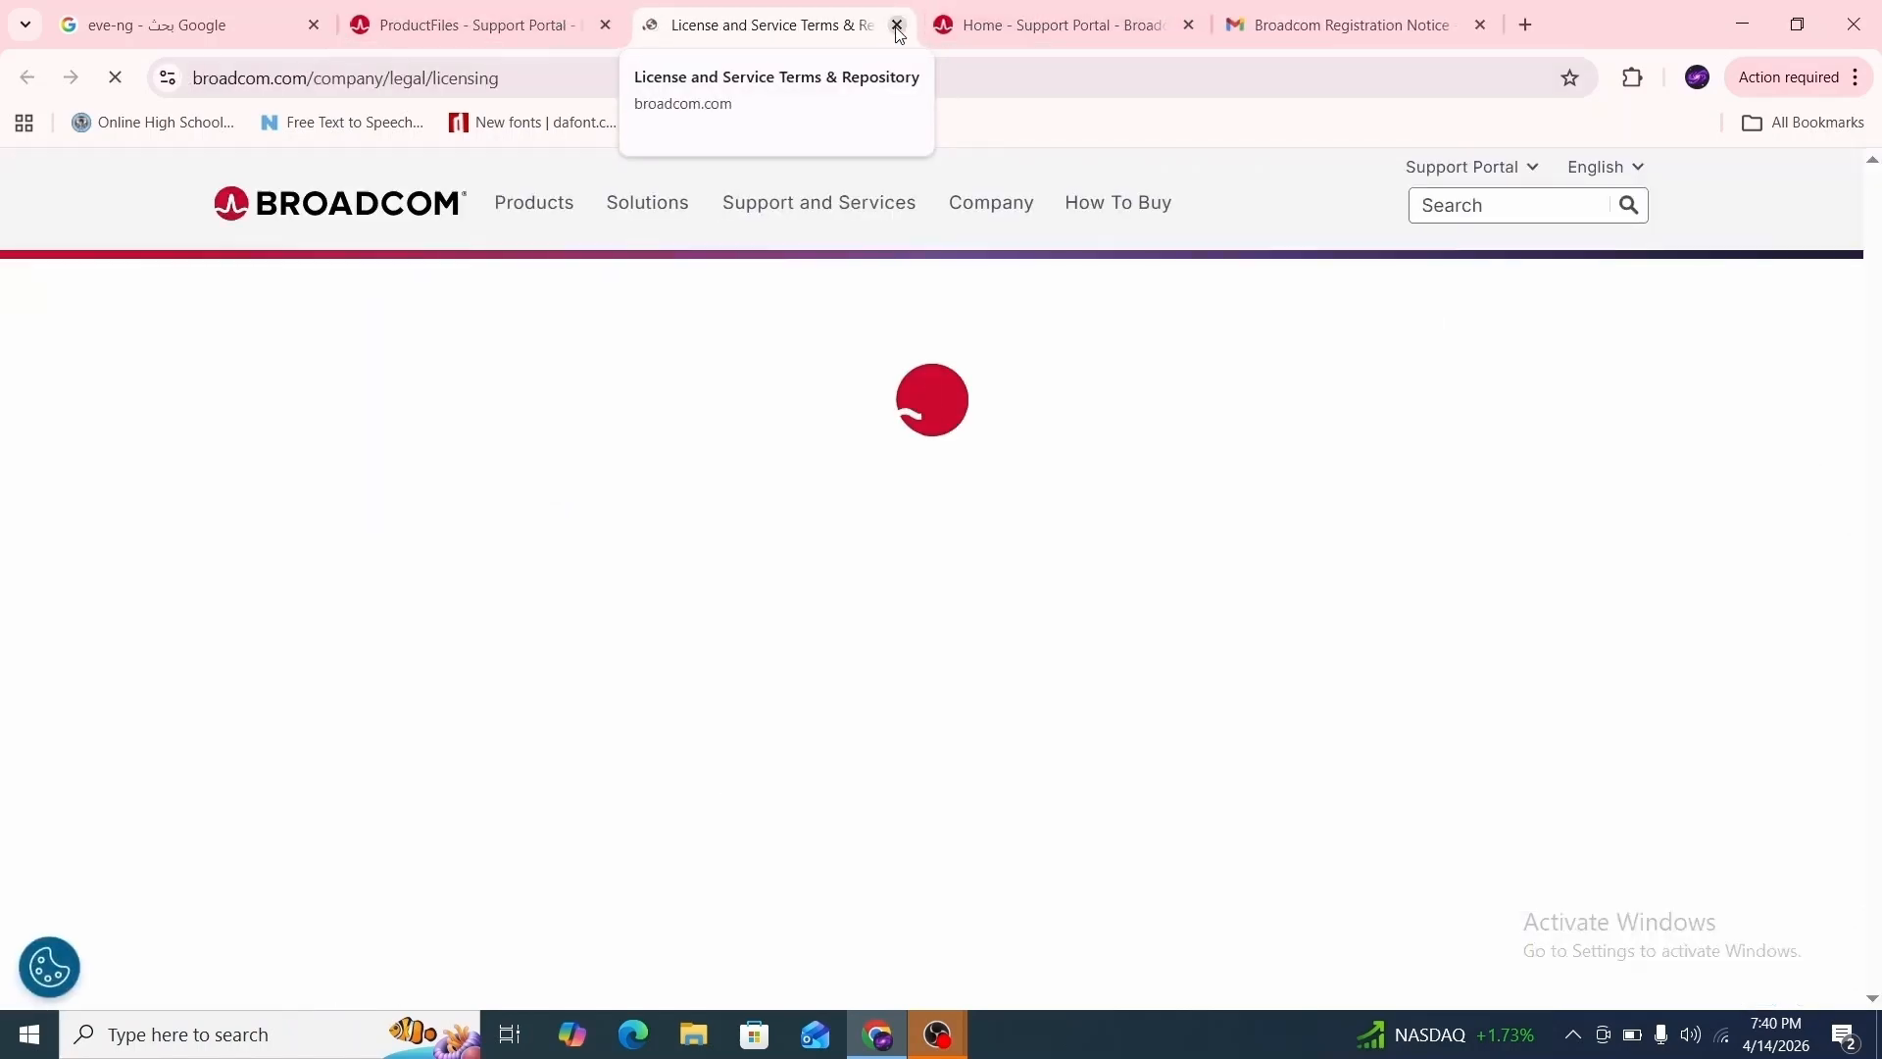
{"action": "left_click", "coordinate": [480, 24]}
{"action": "left_click", "coordinate": [323, 471]}
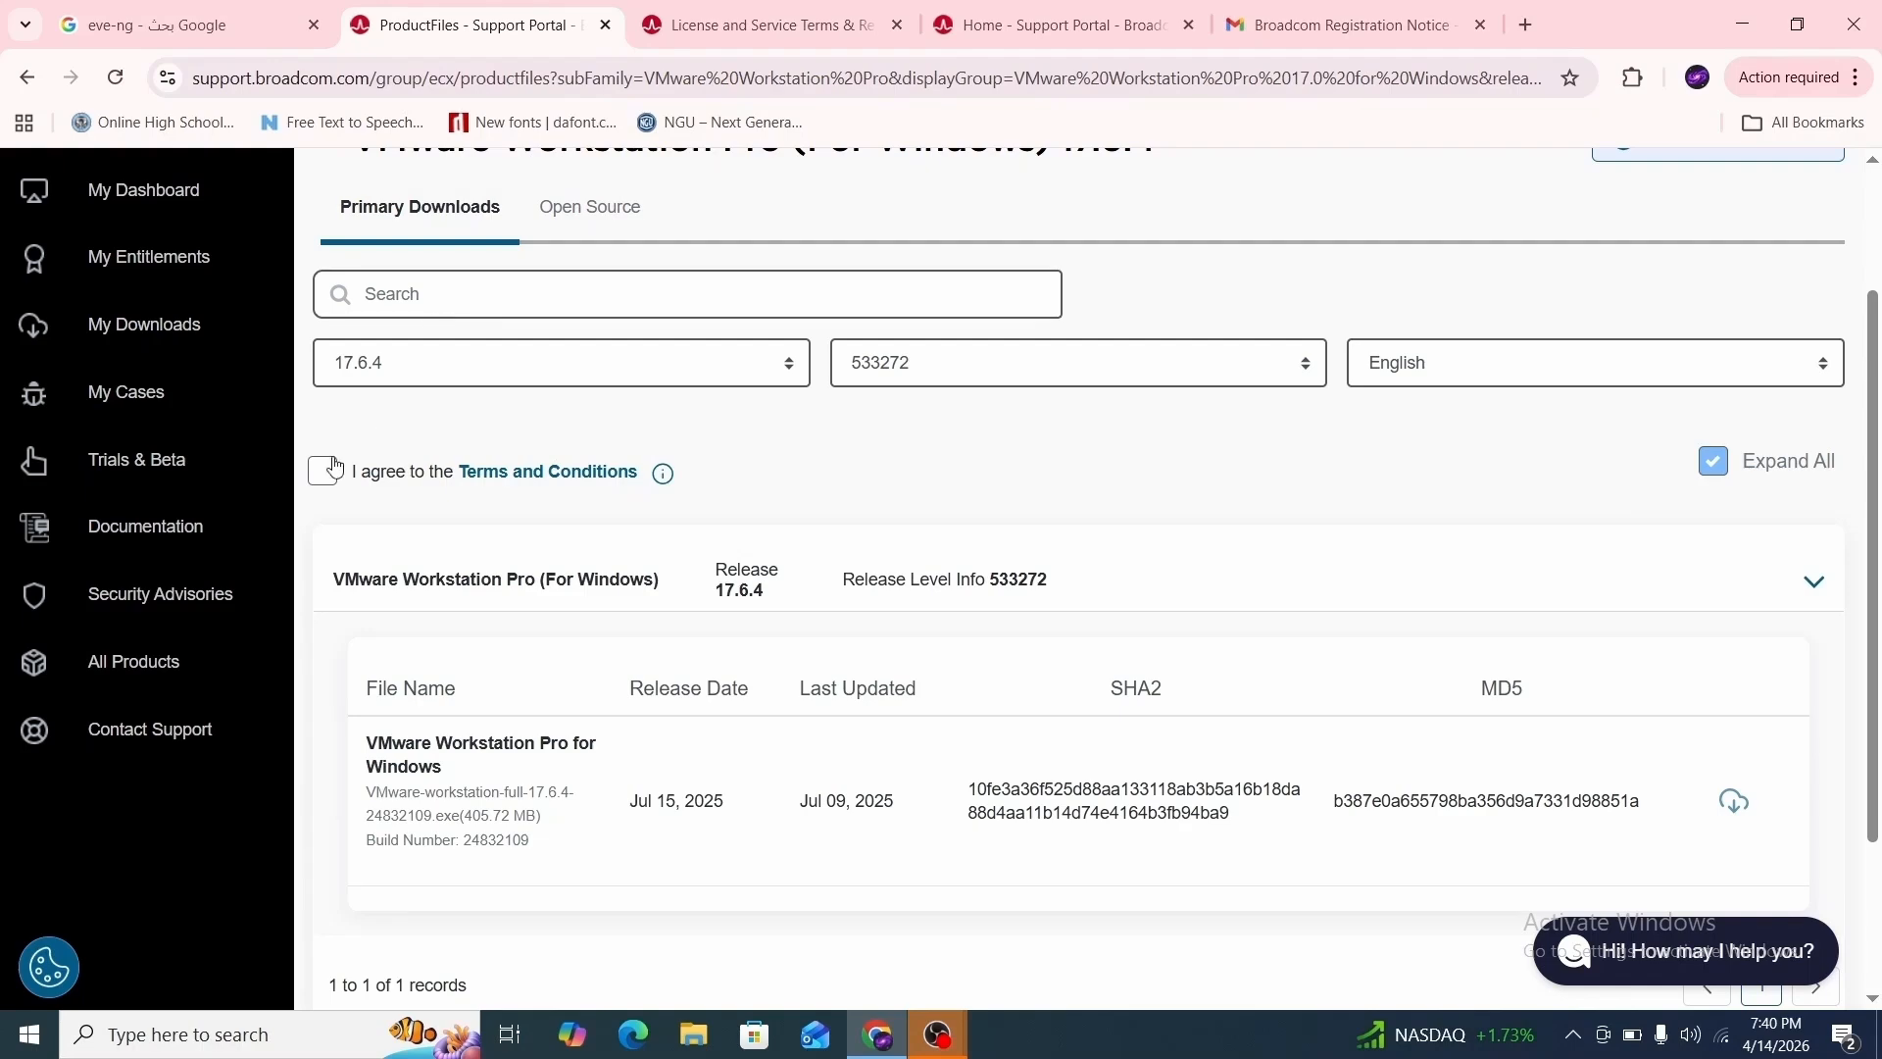
Step: Download VMware-workstation-full-17.6.4-24832109.exe after submitting the trade compliance form, then check its progress
{"action": "scroll", "coordinate": [782, 673], "scroll_direction": "down", "scroll_amount": 3}
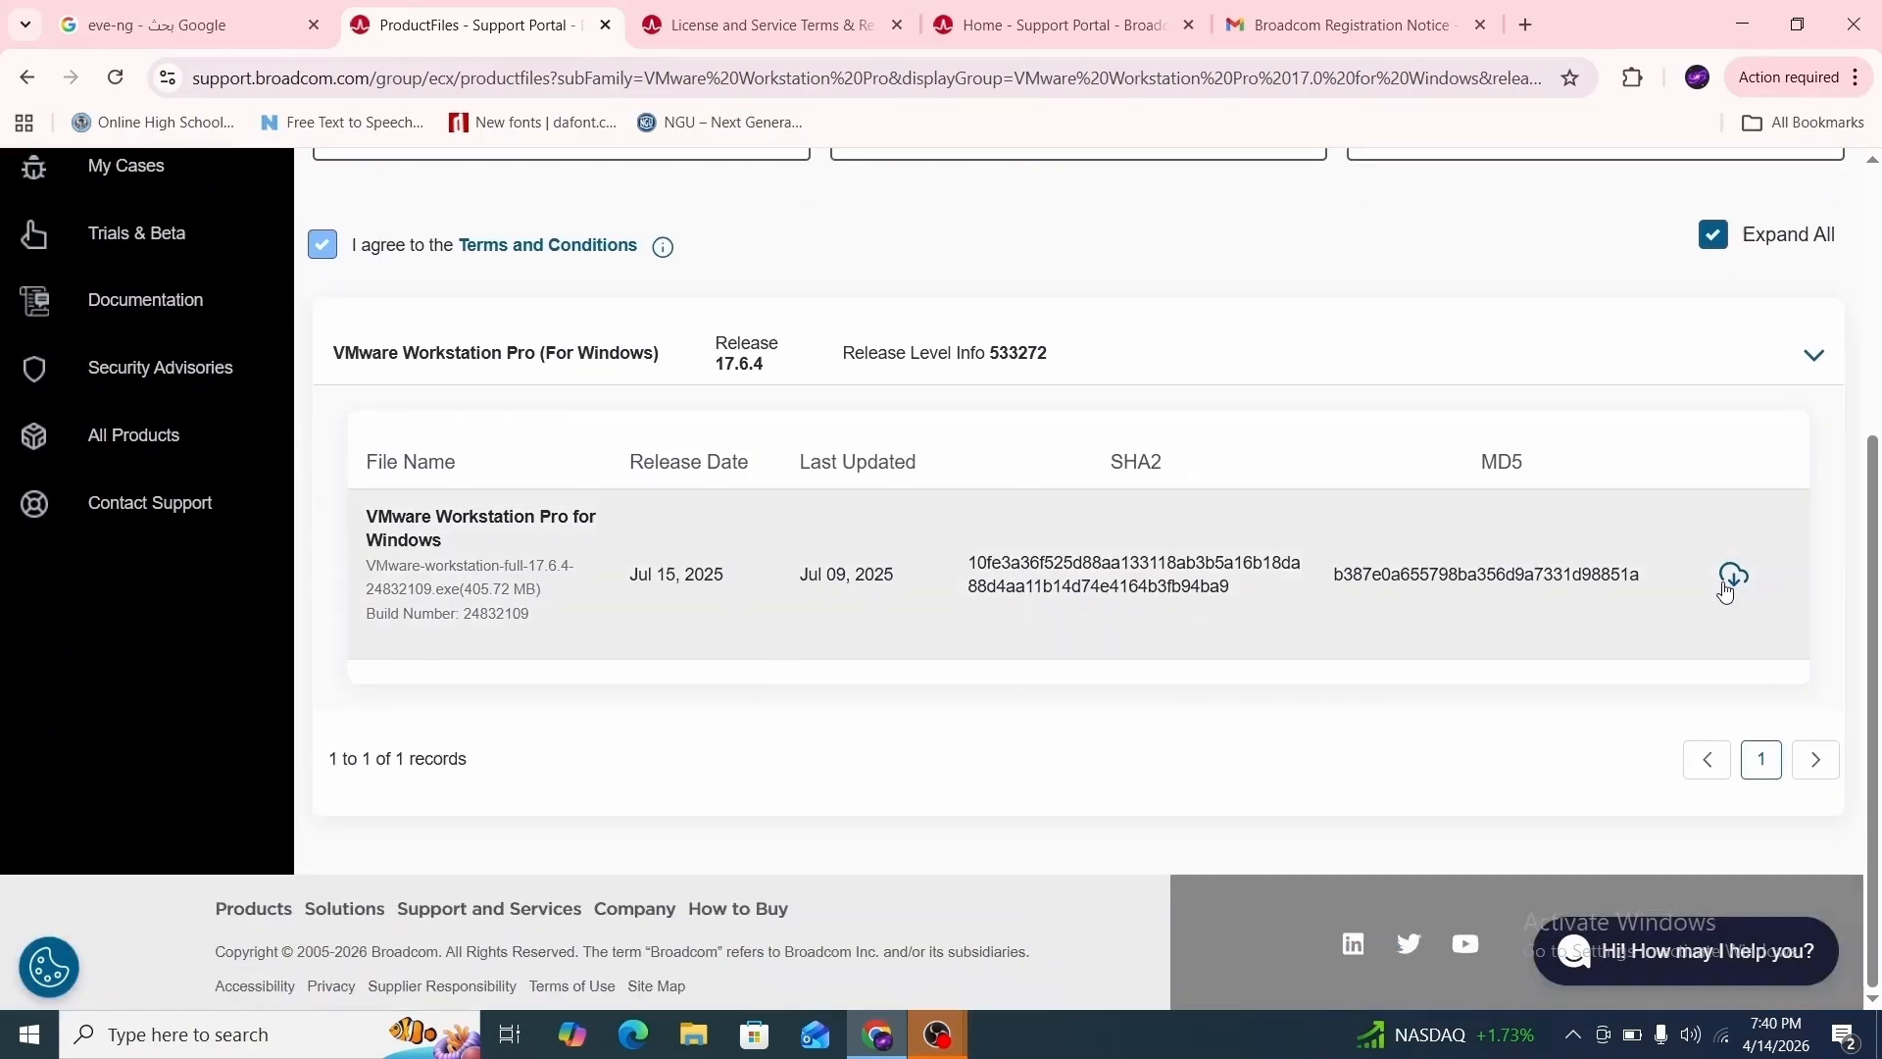
{"action": "left_click", "coordinate": [1727, 580]}
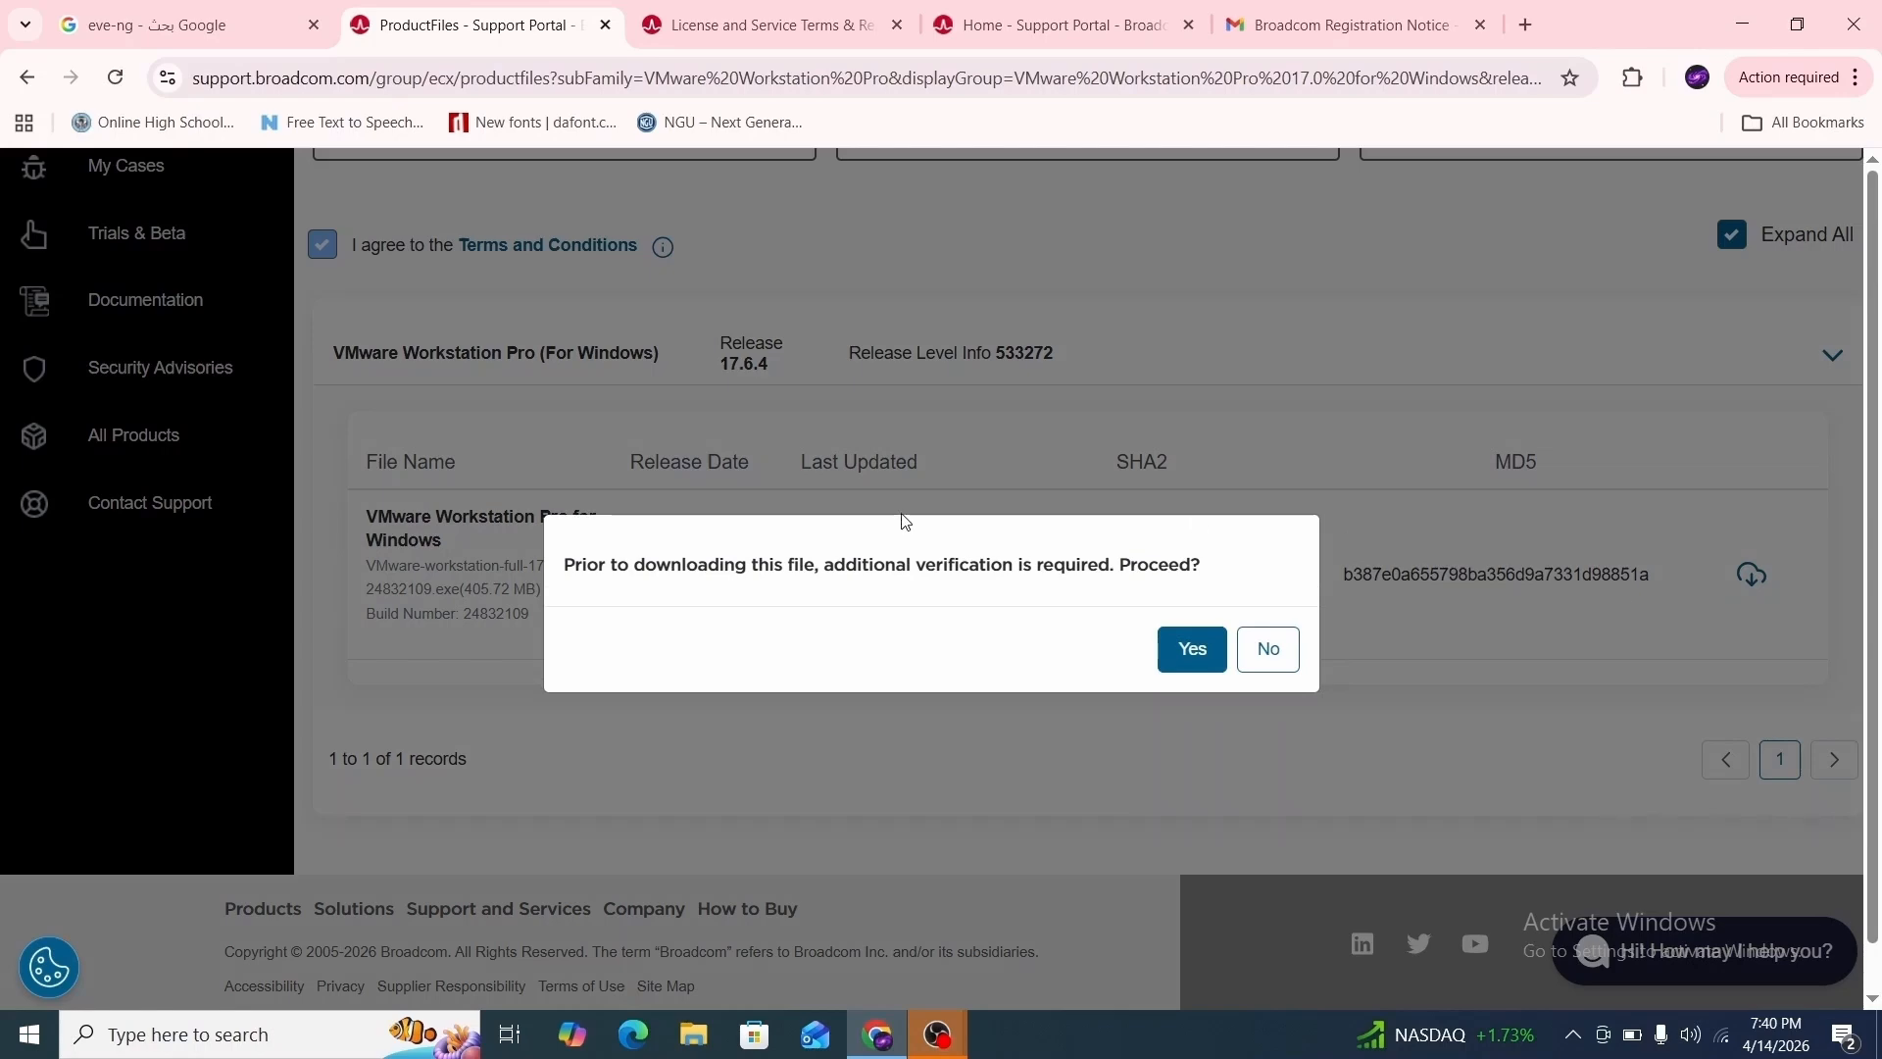
{"action": "left_click", "coordinate": [1196, 655]}
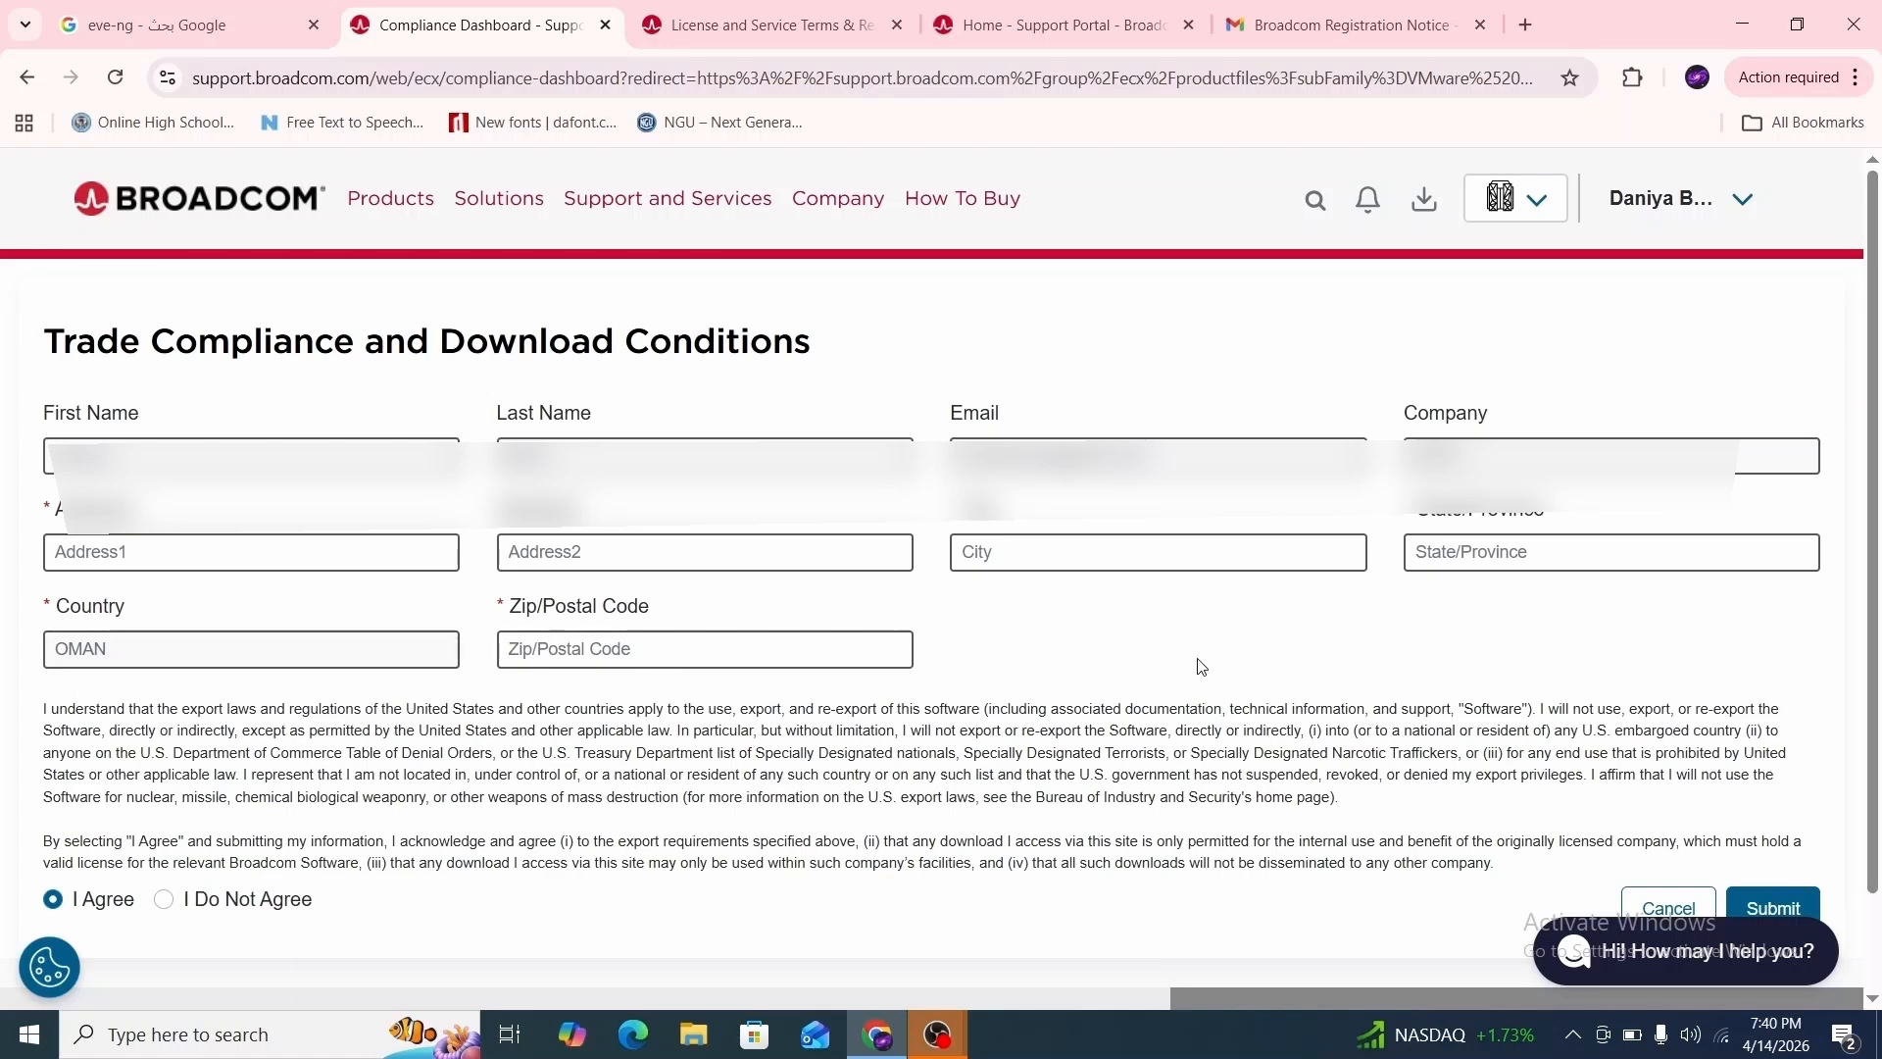
{"action": "left_click", "coordinate": [1788, 894]}
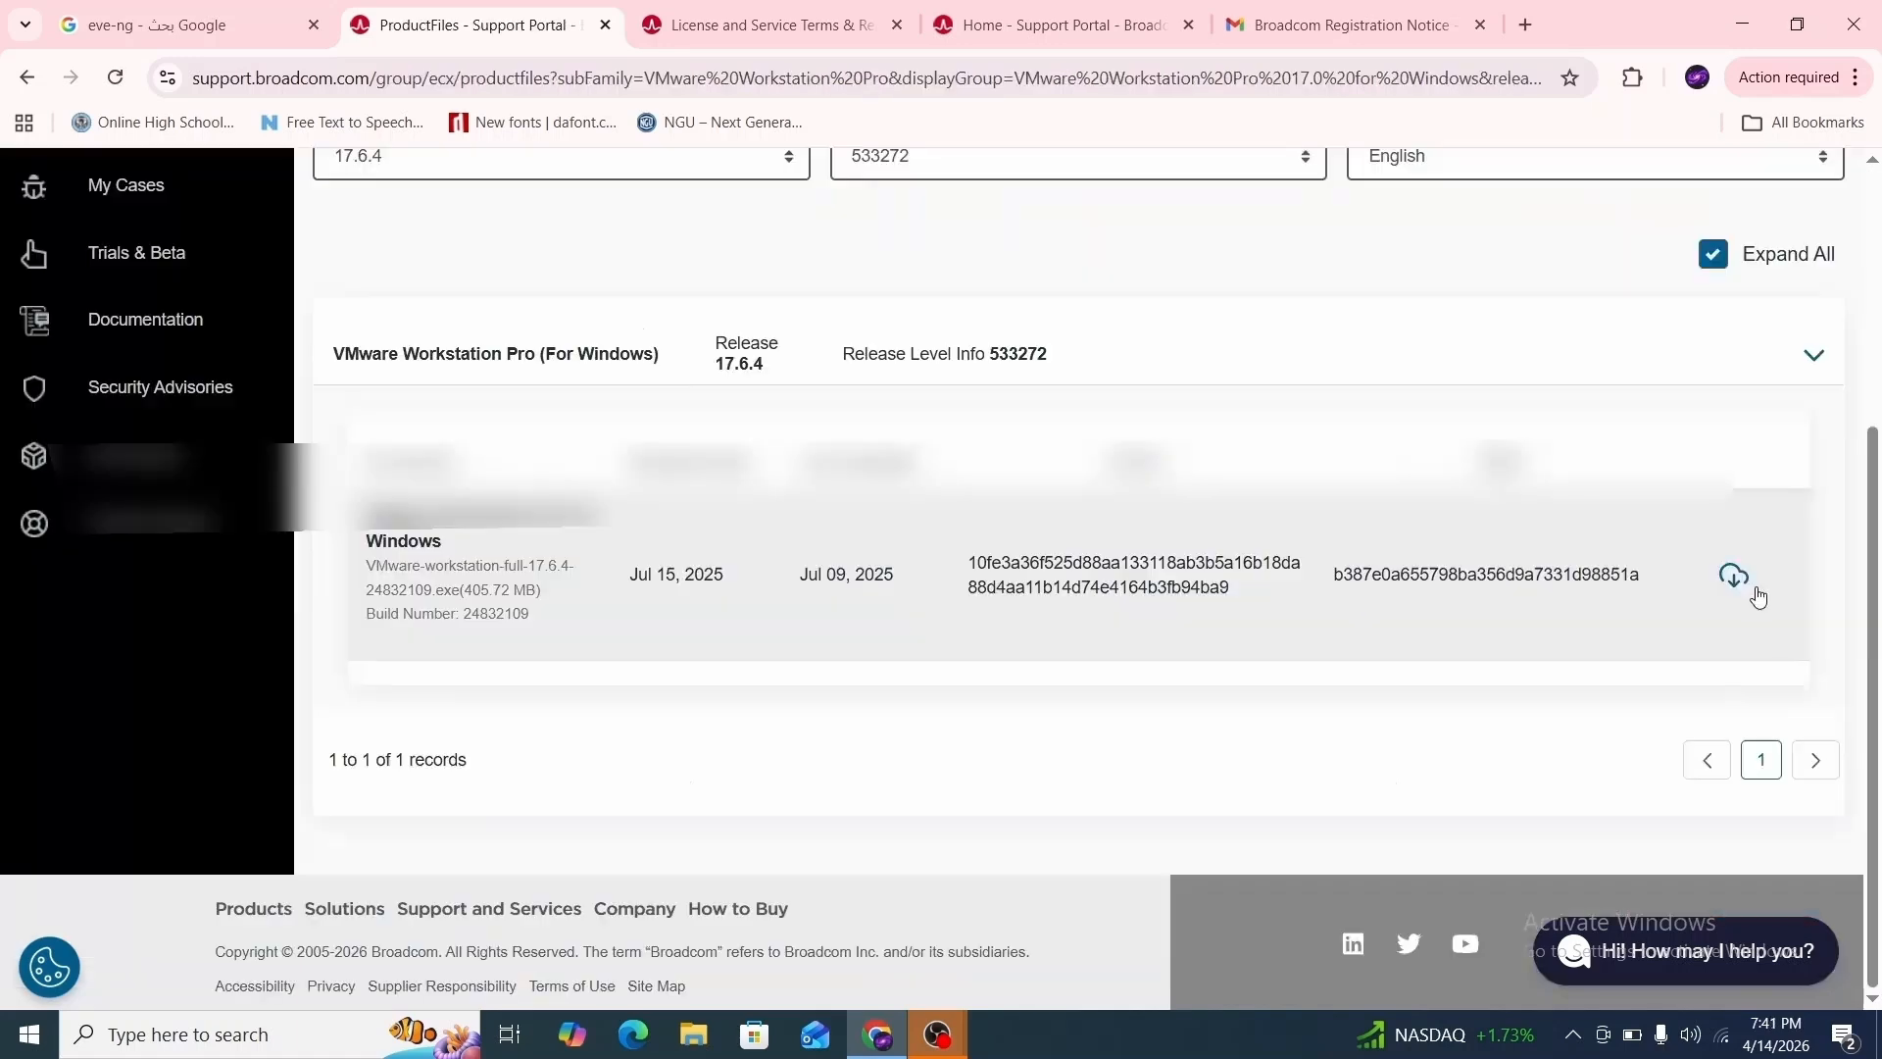
{"action": "left_click", "coordinate": [1735, 576]}
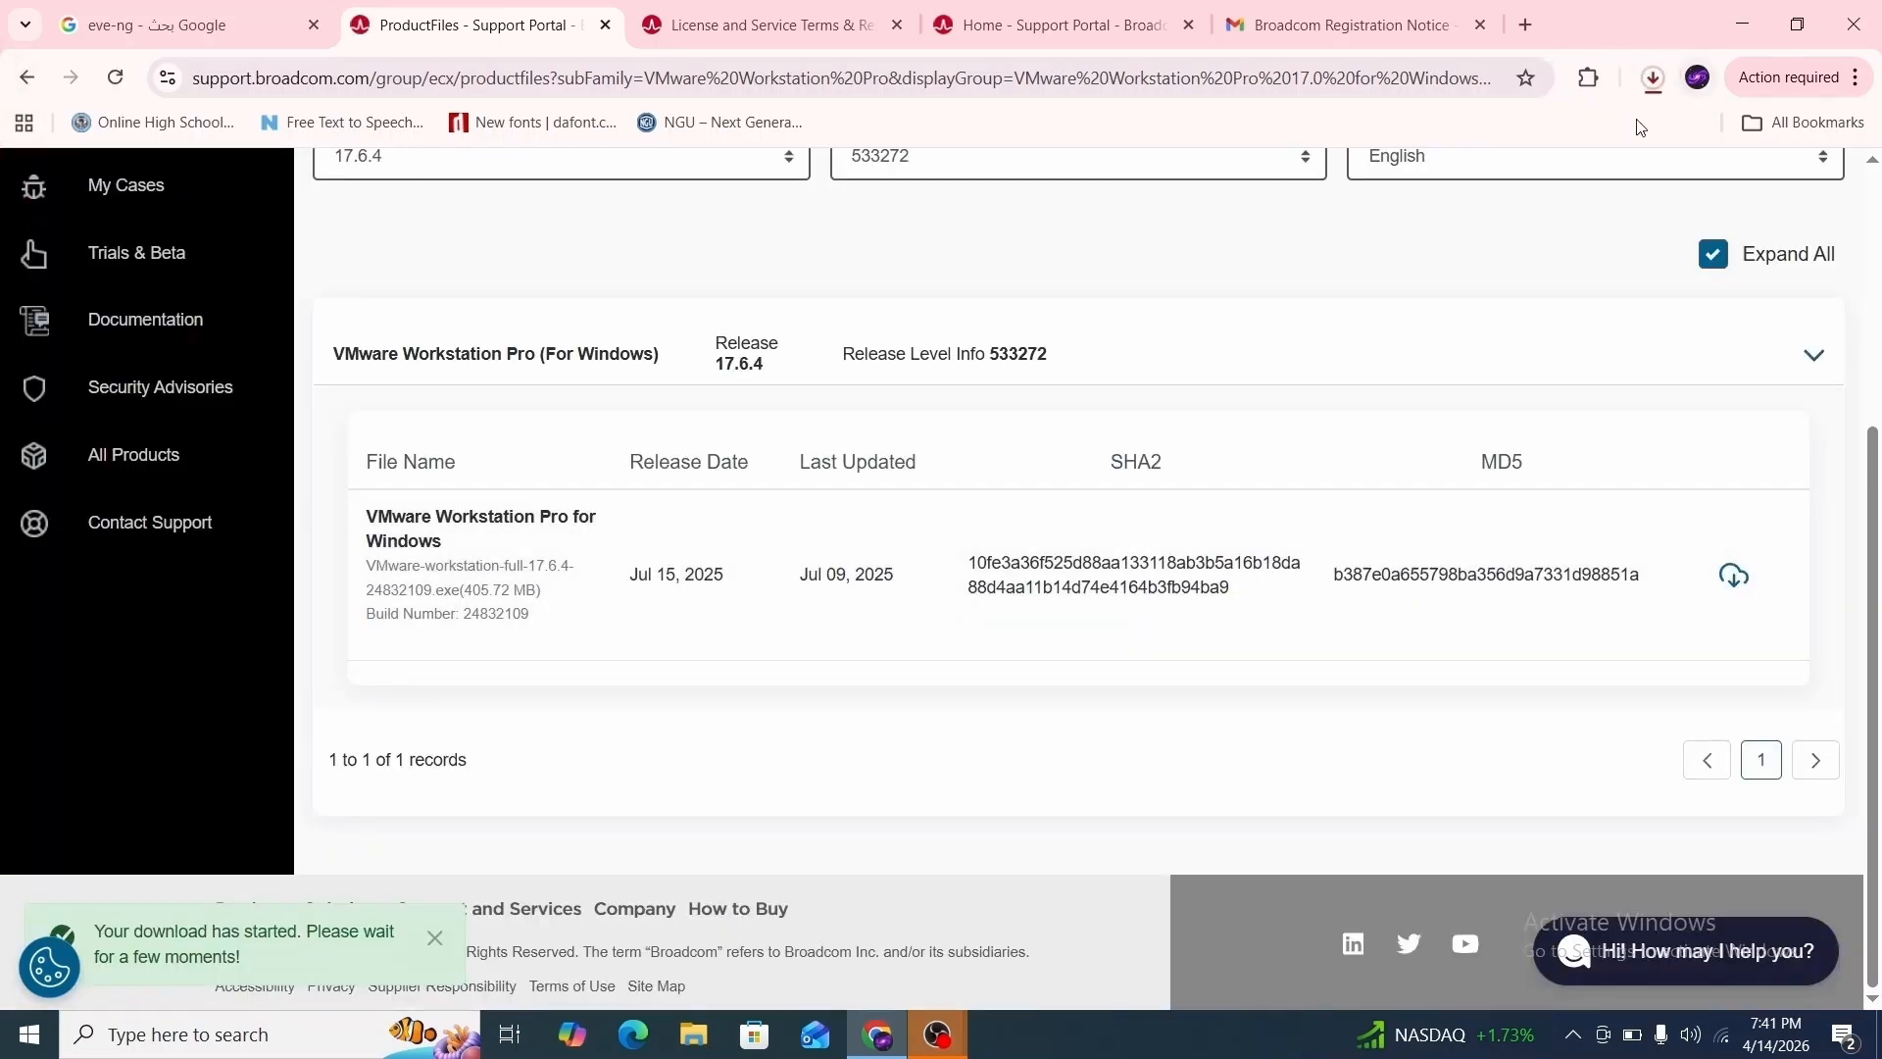
{"action": "left_click", "coordinate": [1652, 79]}
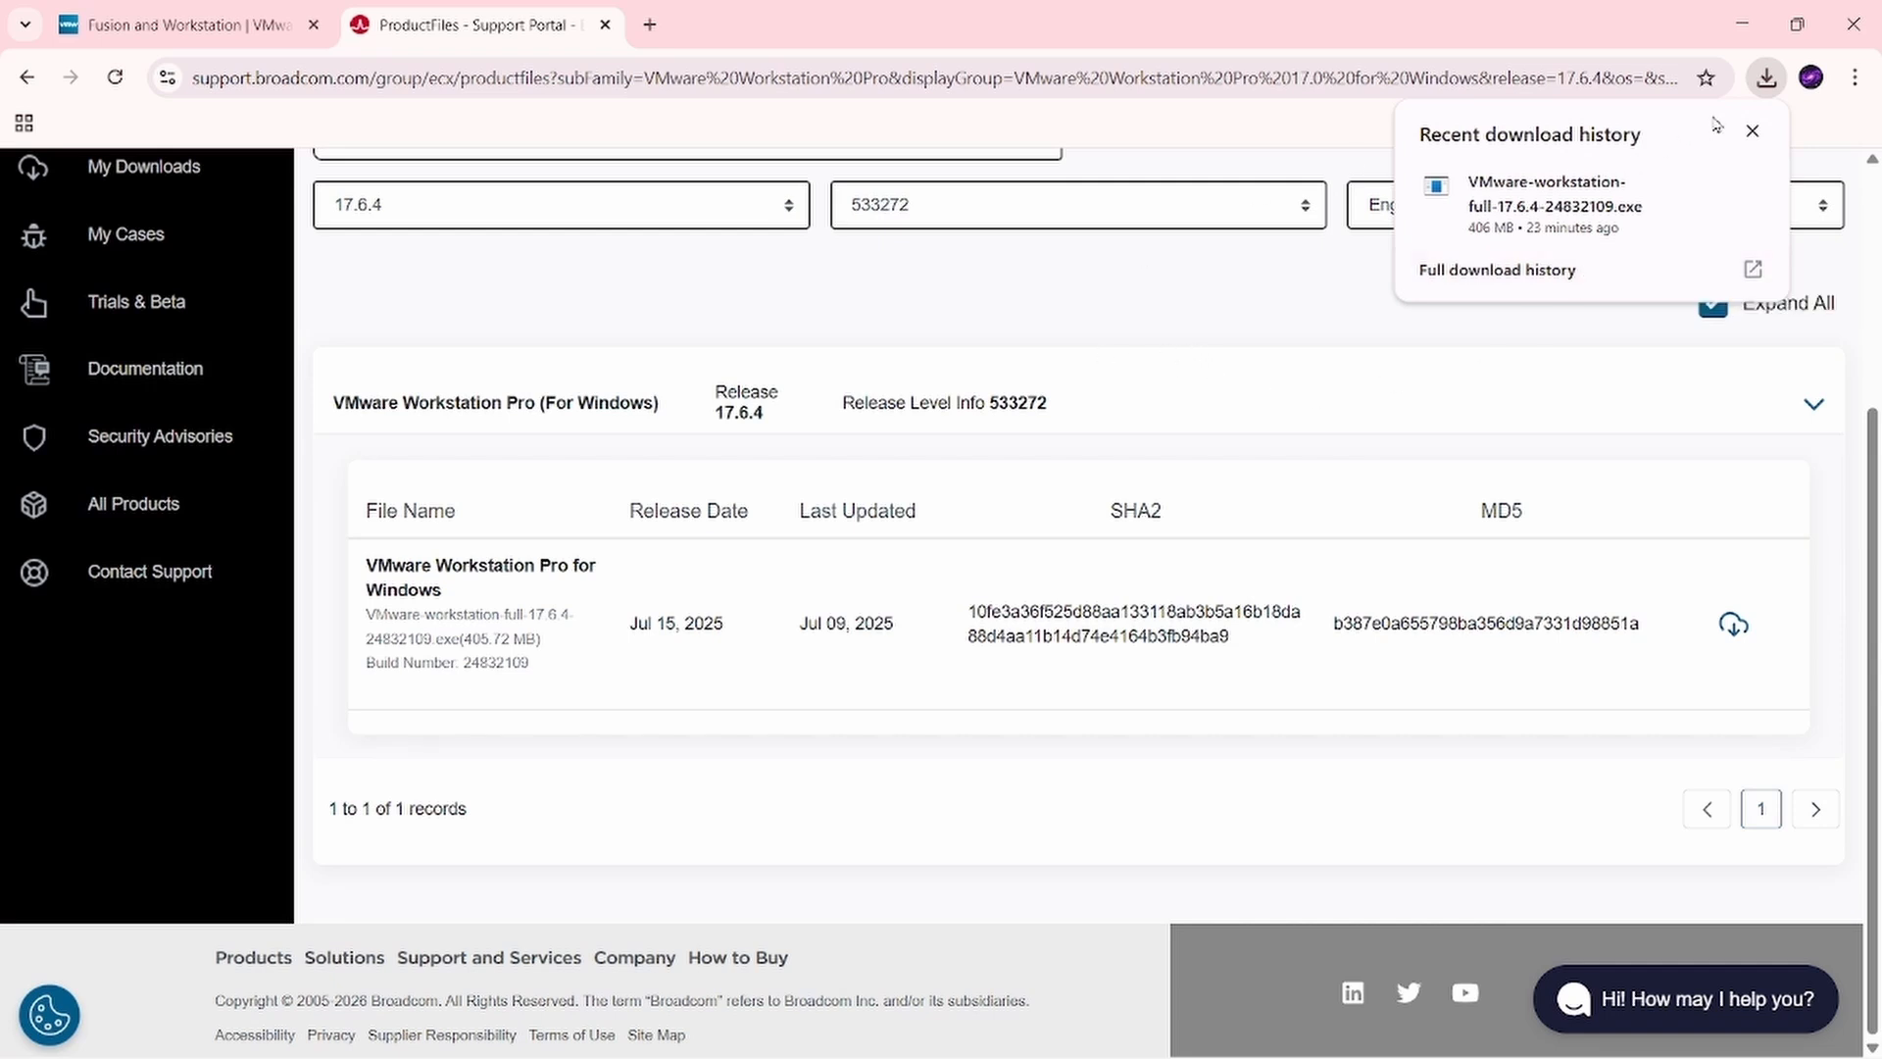
Step: In a fresh tab with old tabs closed, search 'eve-ng' and open the Download sitelink
{"action": "left_click", "coordinate": [650, 25]}
{"action": "left_click", "coordinate": [603, 25]}
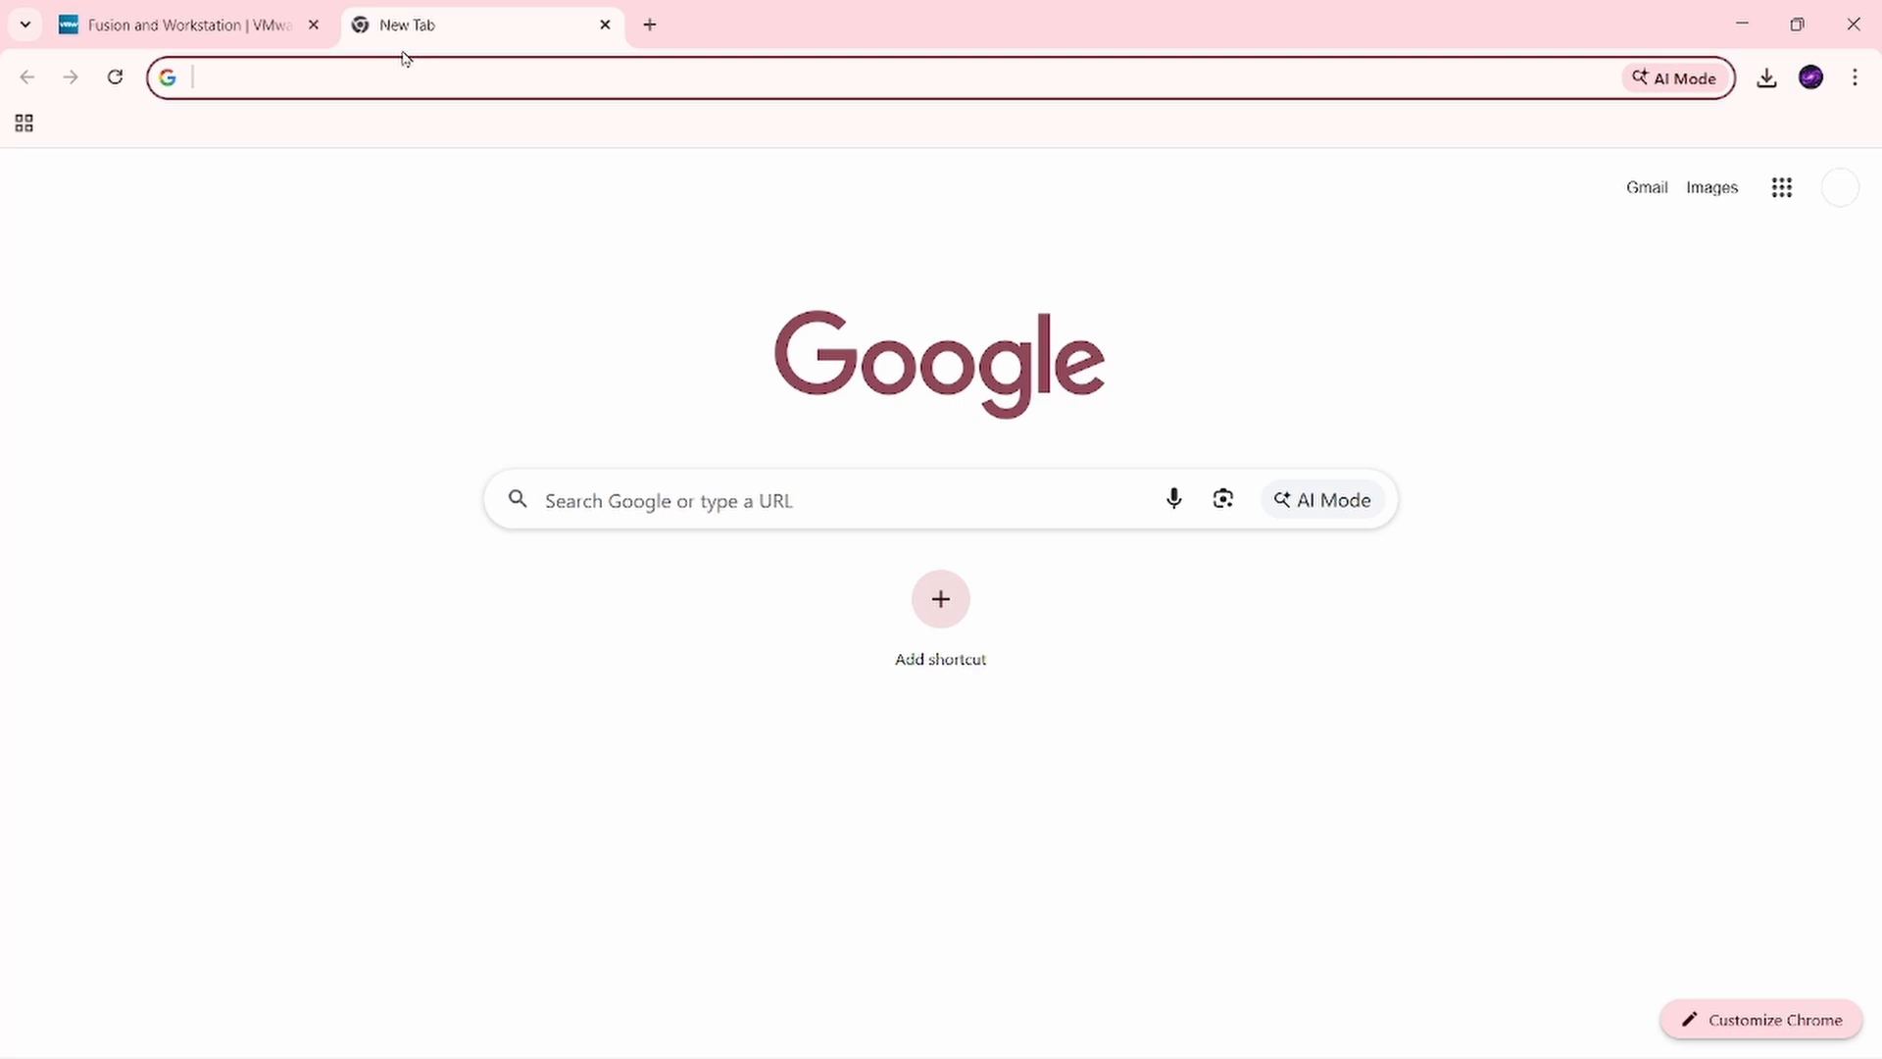
{"action": "left_click", "coordinate": [314, 25]}
{"action": "type", "text": "eve-ng"}
{"action": "key", "text": "Return"}
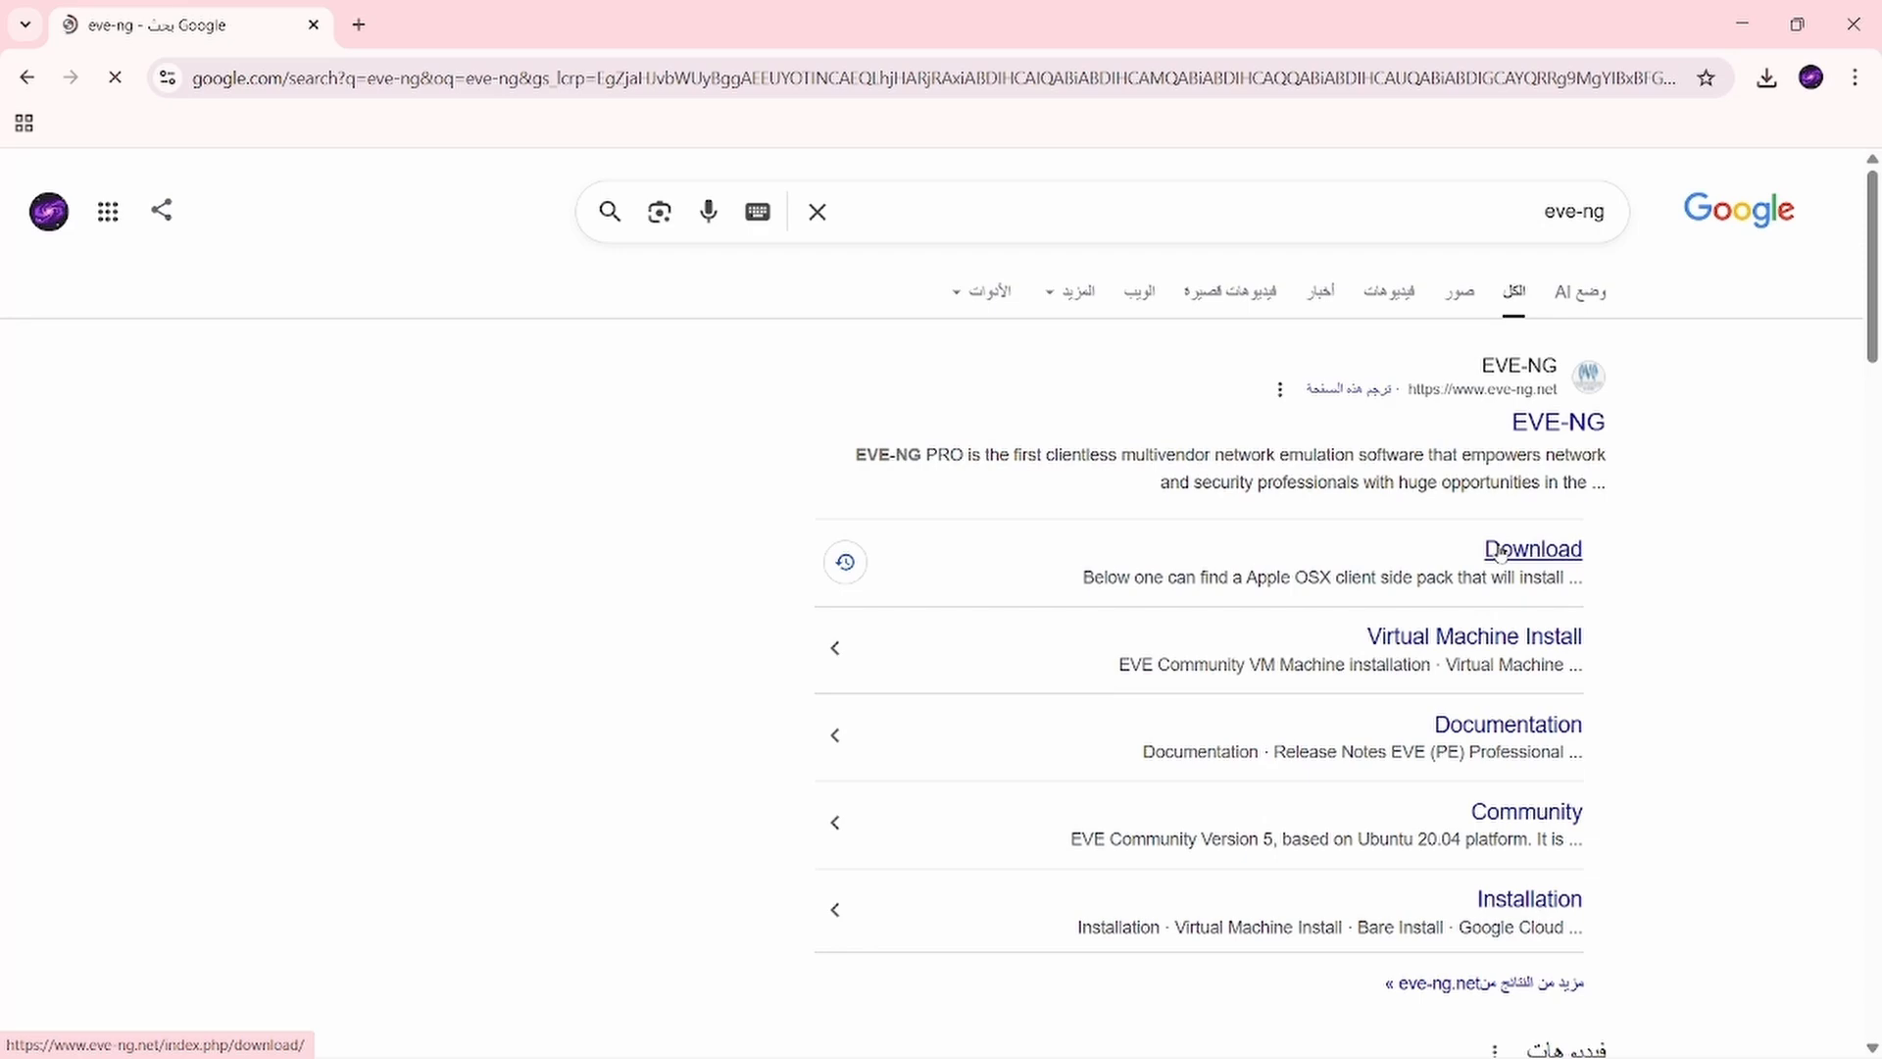
{"action": "left_click", "coordinate": [1502, 552]}
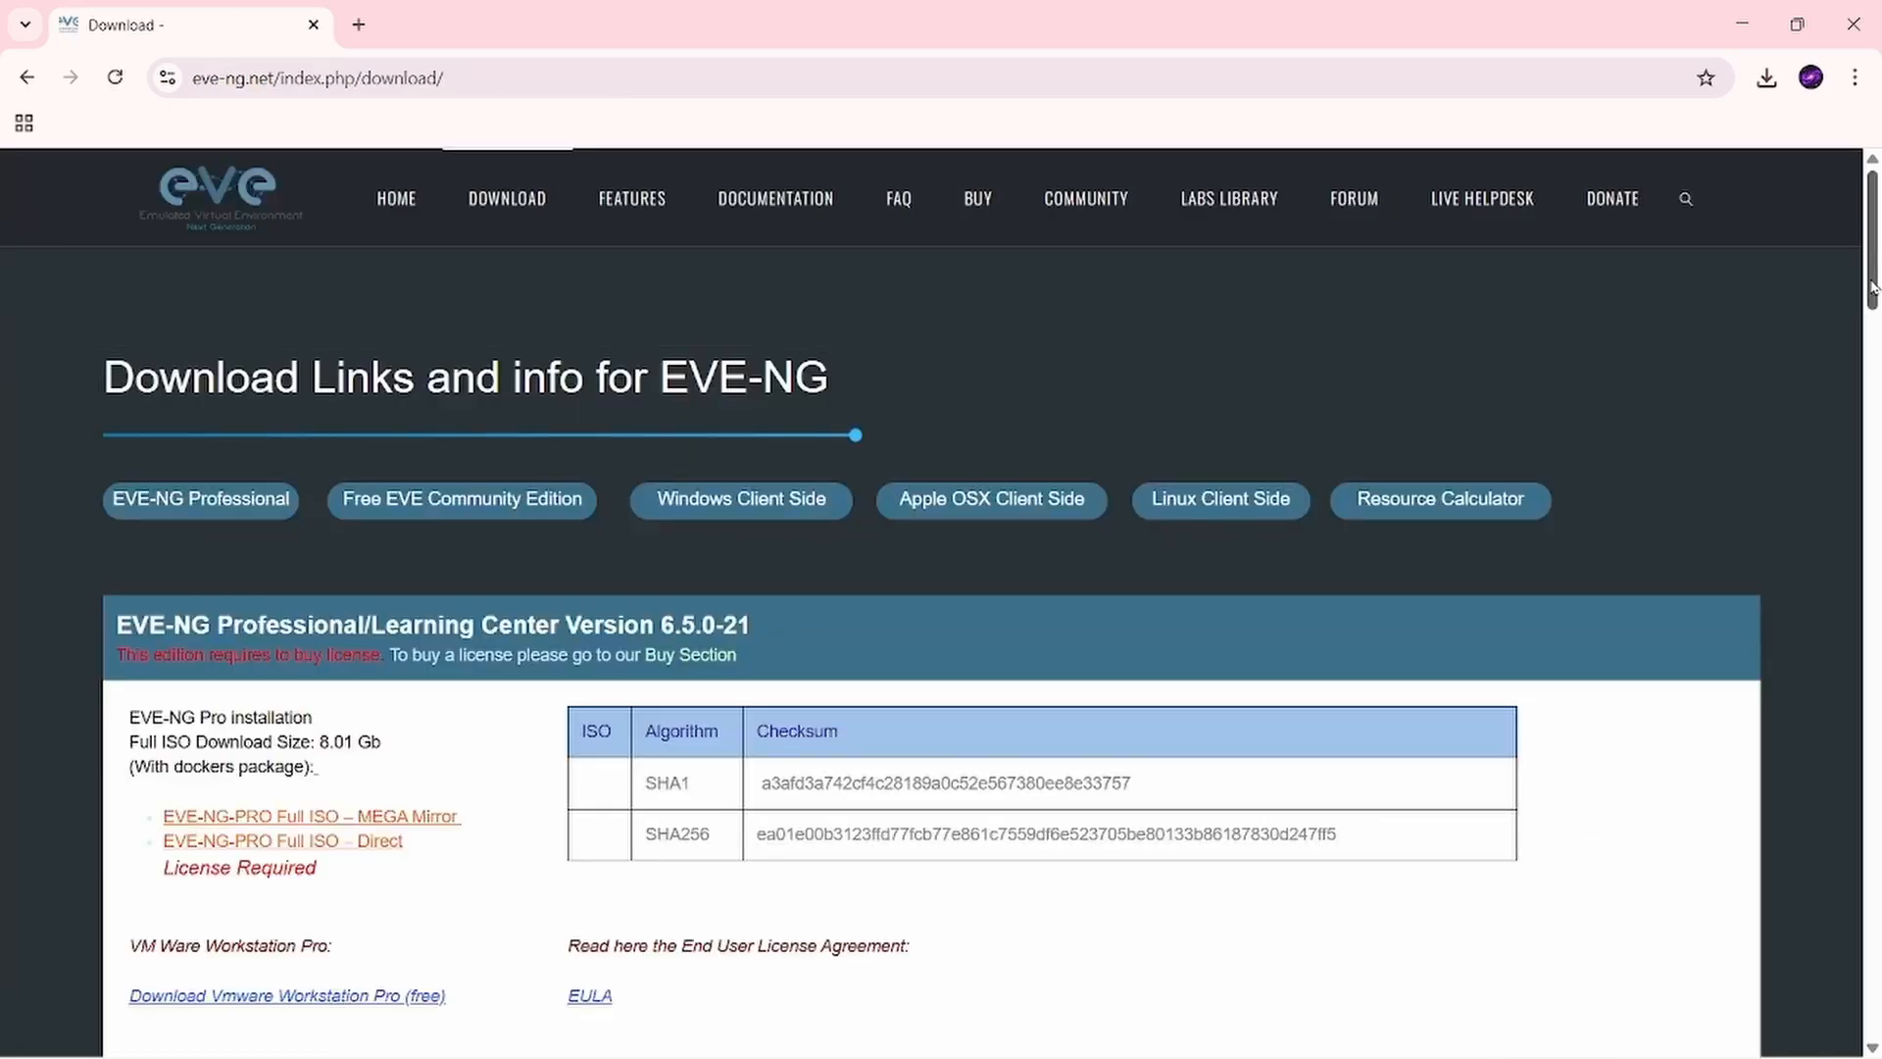
Step: Start downloading the EVE-NG CE Full ISO via its direct link and check progress
{"action": "left_click_drag", "start_coordinate": [1873, 286], "coordinate": [1872, 415]}
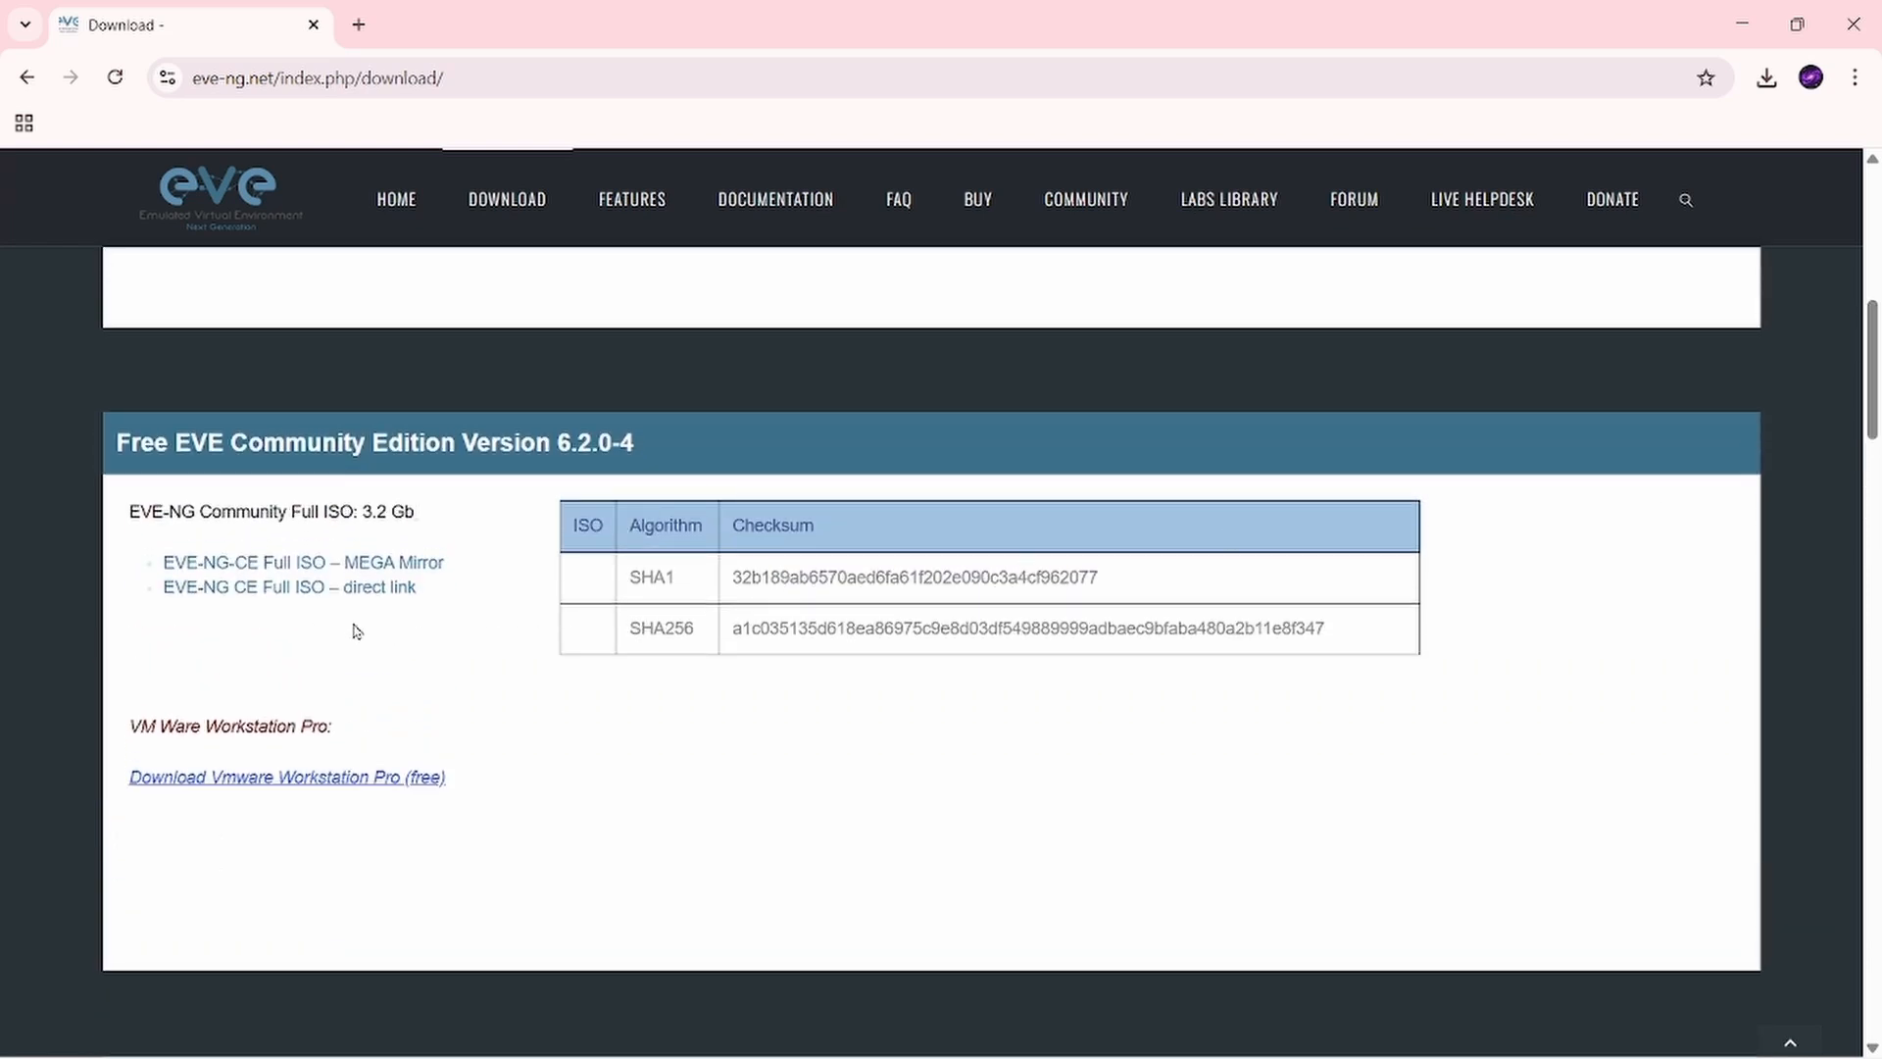
{"action": "left_click", "coordinate": [271, 588]}
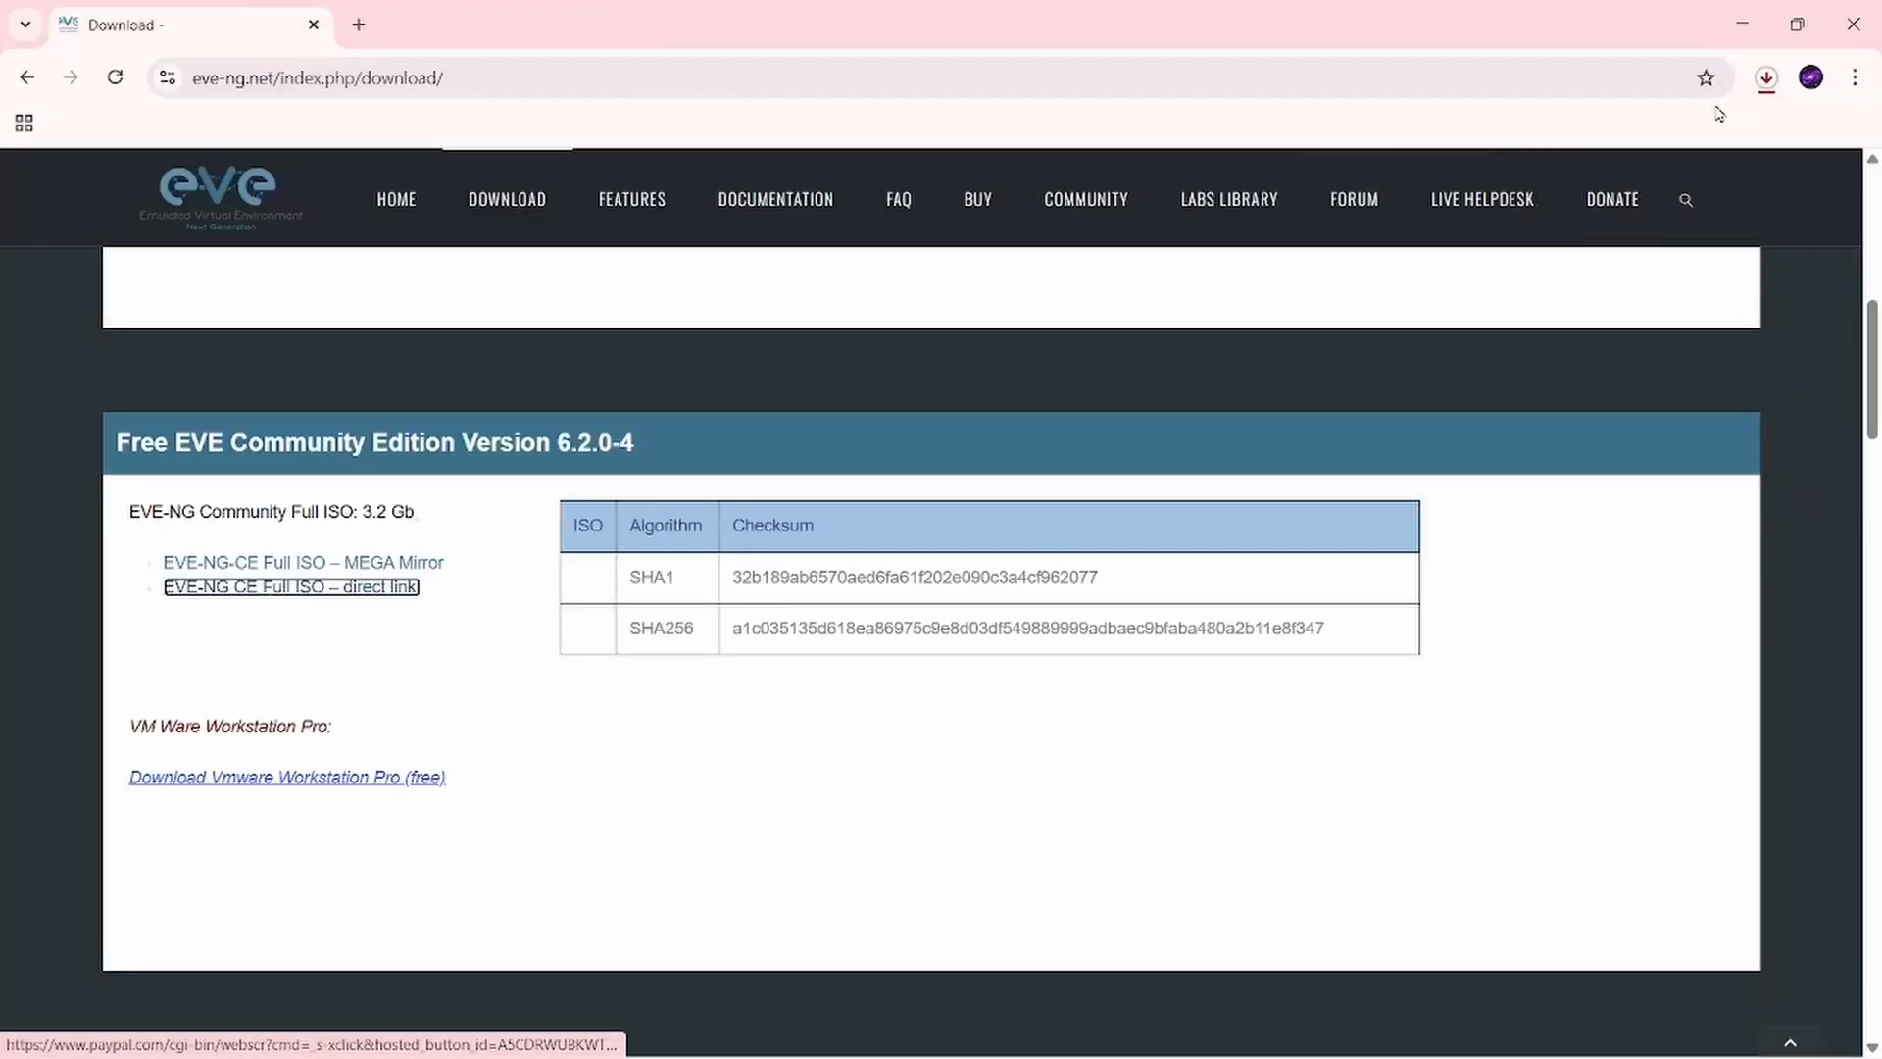
{"action": "left_click", "coordinate": [1766, 79]}
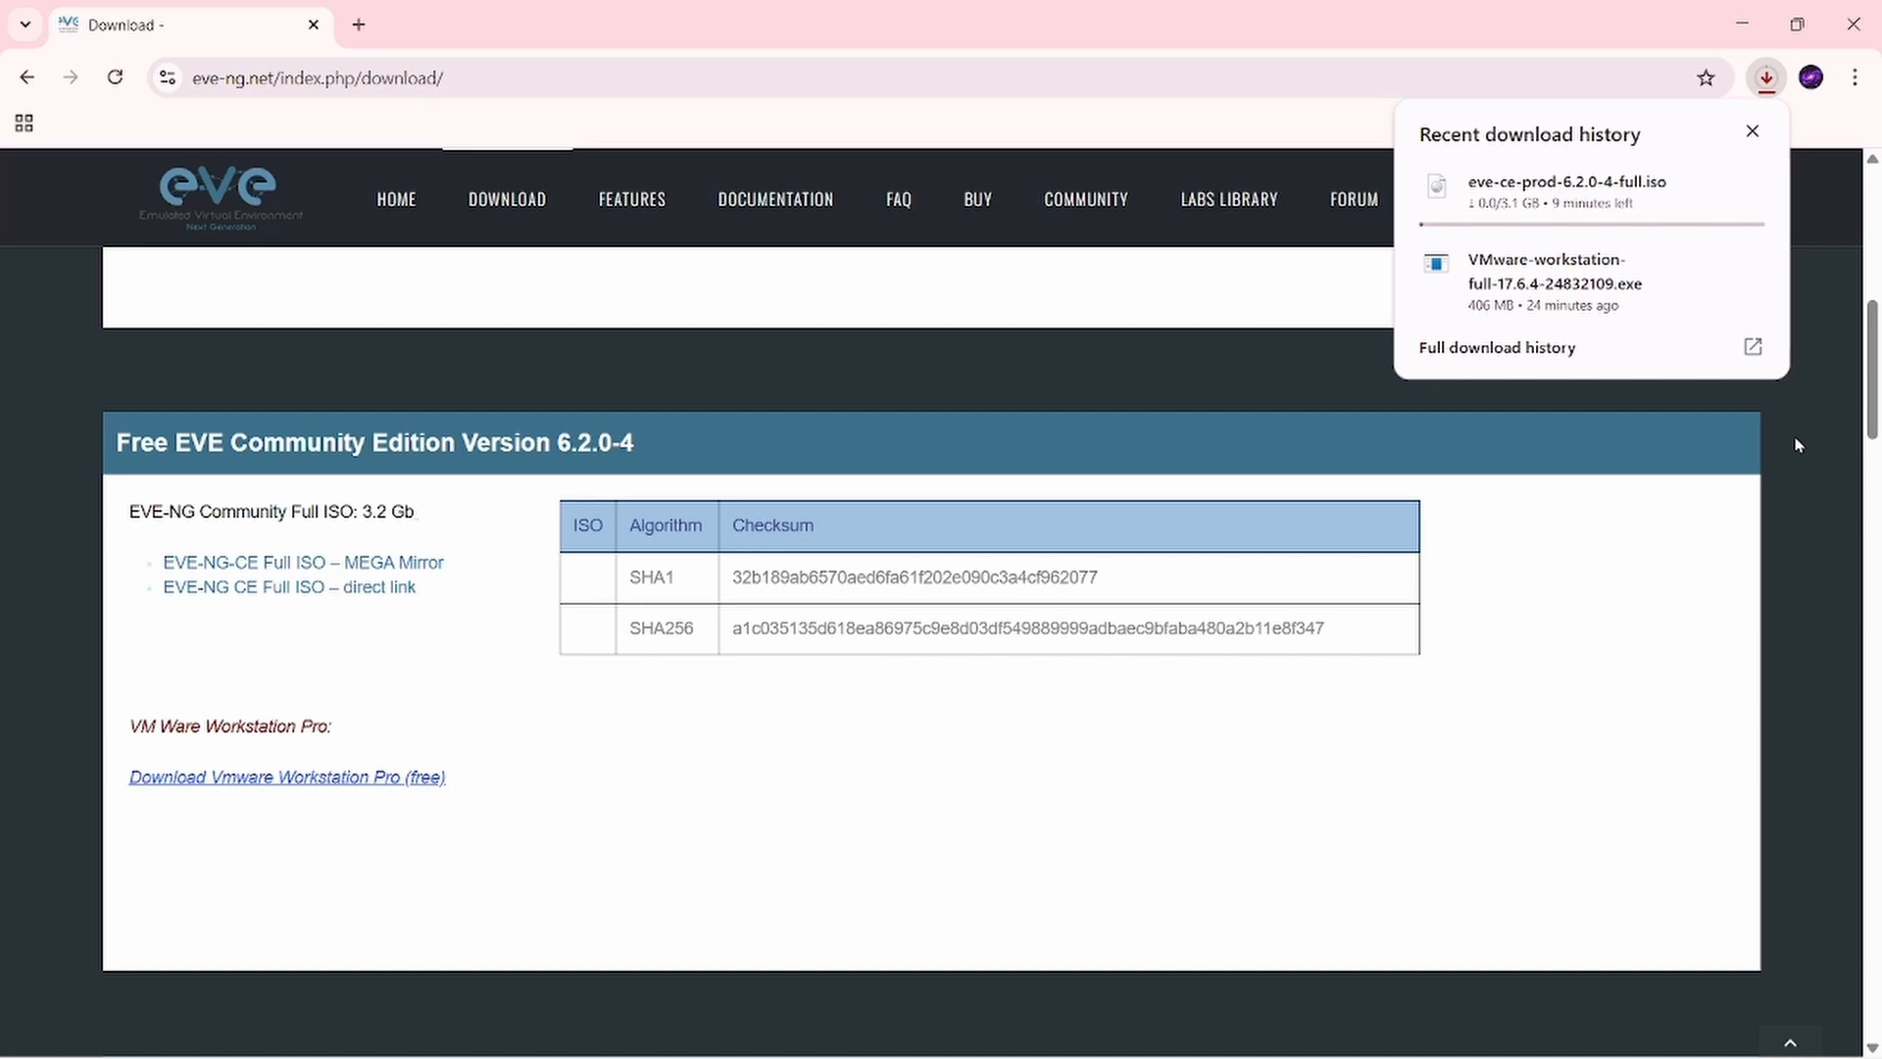
Step: Open the 'Windows integration pack mirror' link under Windows Client Side
{"action": "left_click_drag", "start_coordinate": [1873, 388], "coordinate": [1880, 485]}
{"action": "scroll", "coordinate": [903, 638], "scroll_direction": "down", "scroll_amount": 2}
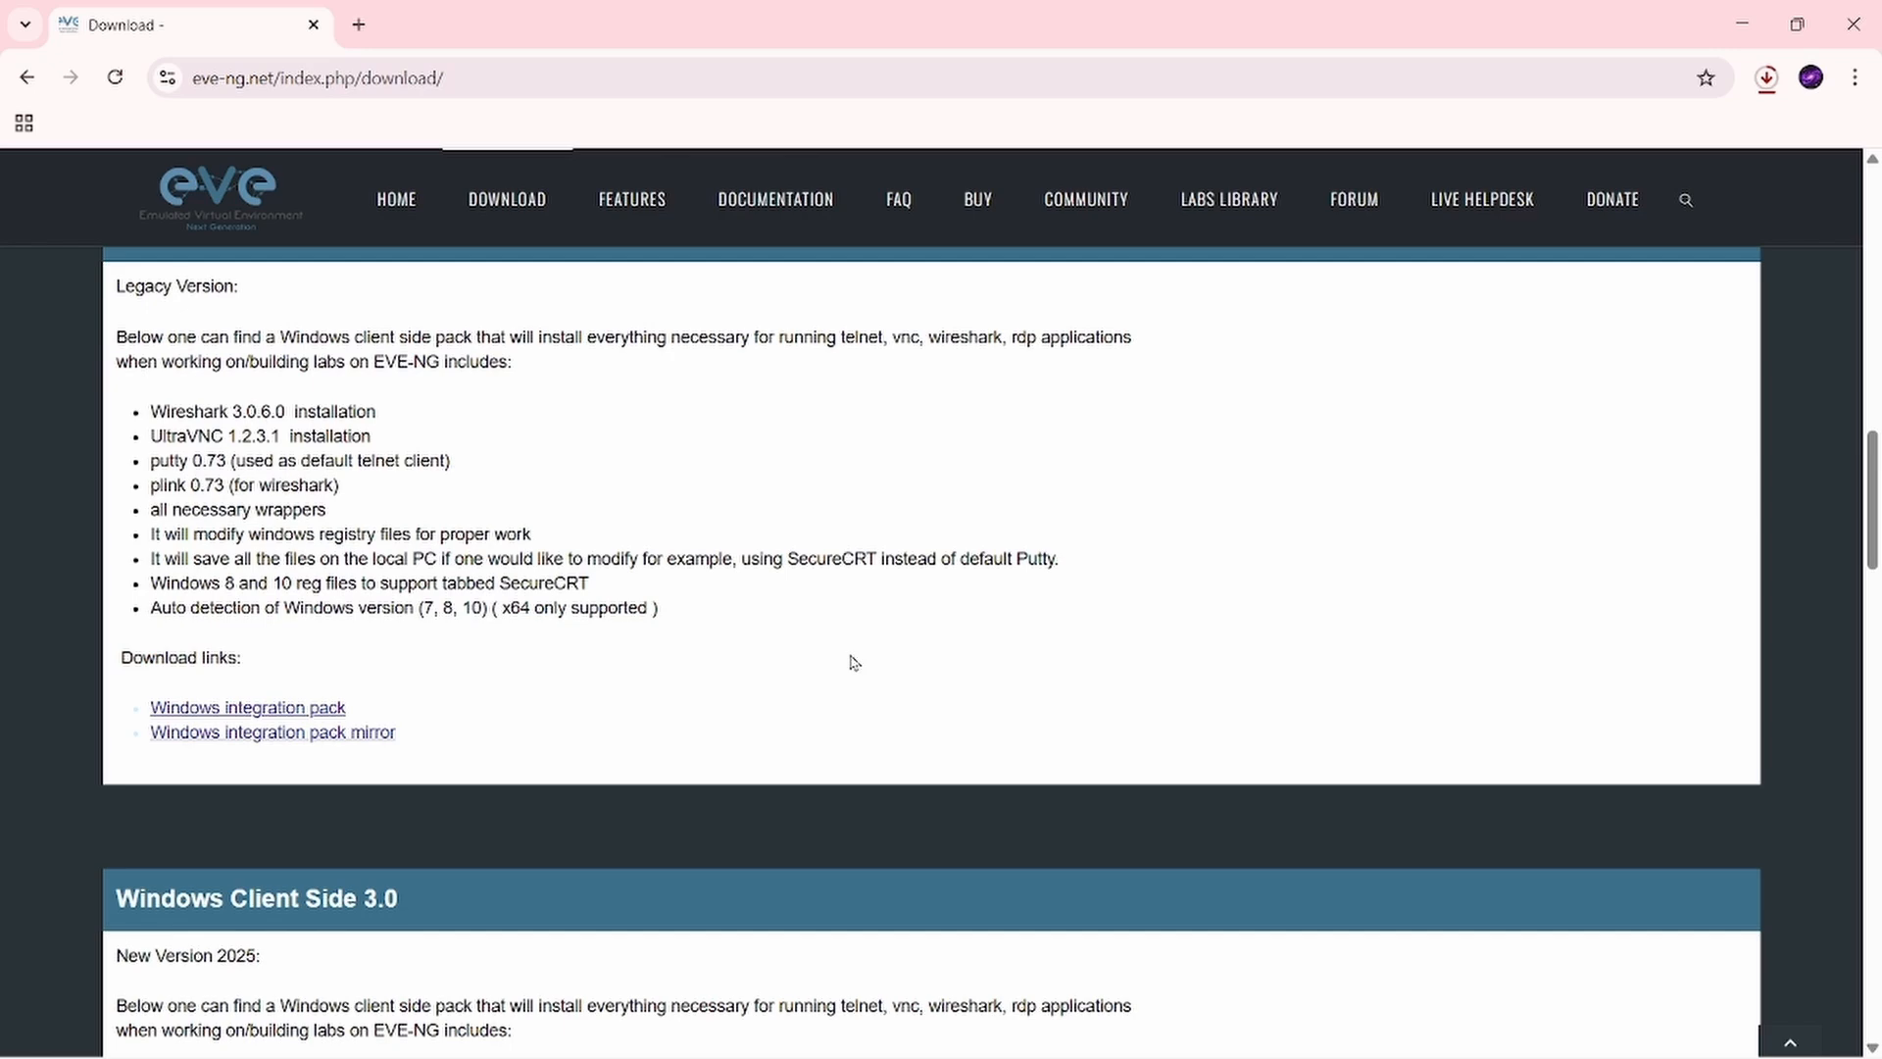
{"action": "left_click", "coordinate": [340, 735]}
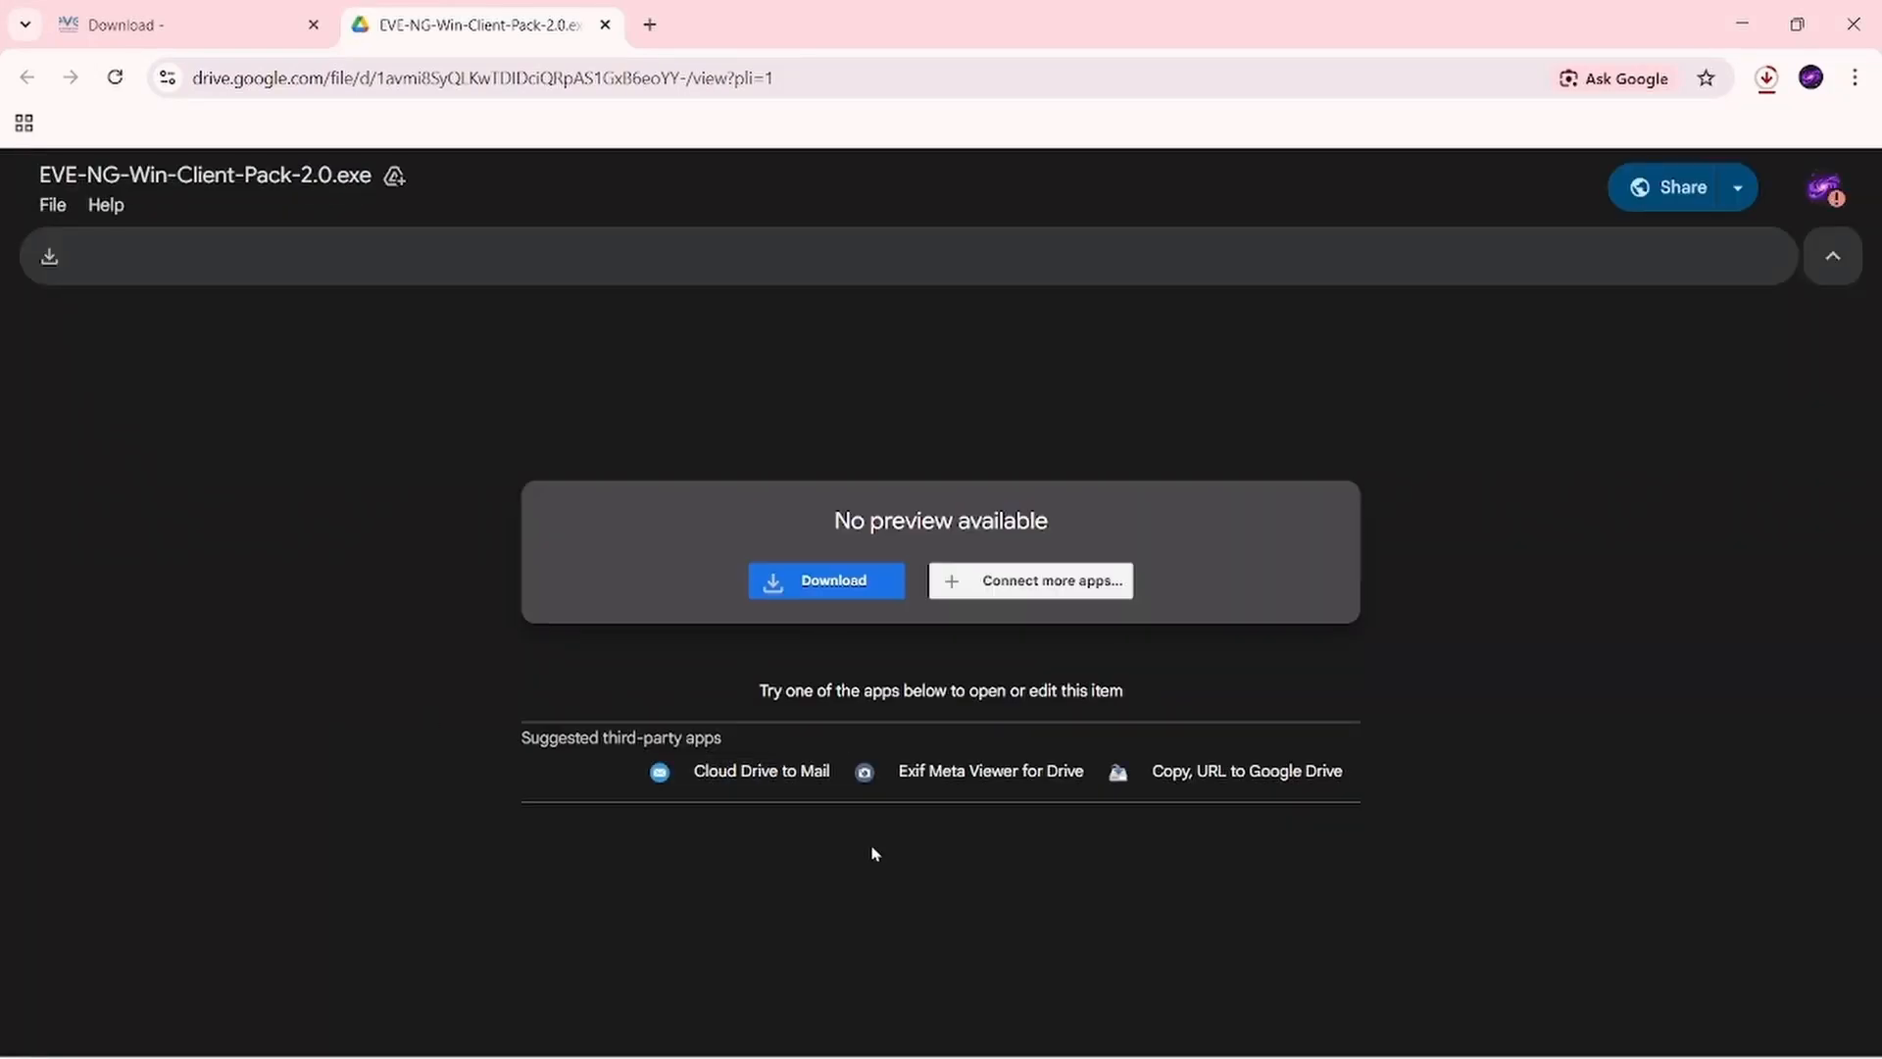
Step: Download EVE-NG-Win-Client-Pack-2.0.exe anyway despite the virus warning, then confirm all downloads finished
{"action": "left_click", "coordinate": [781, 588]}
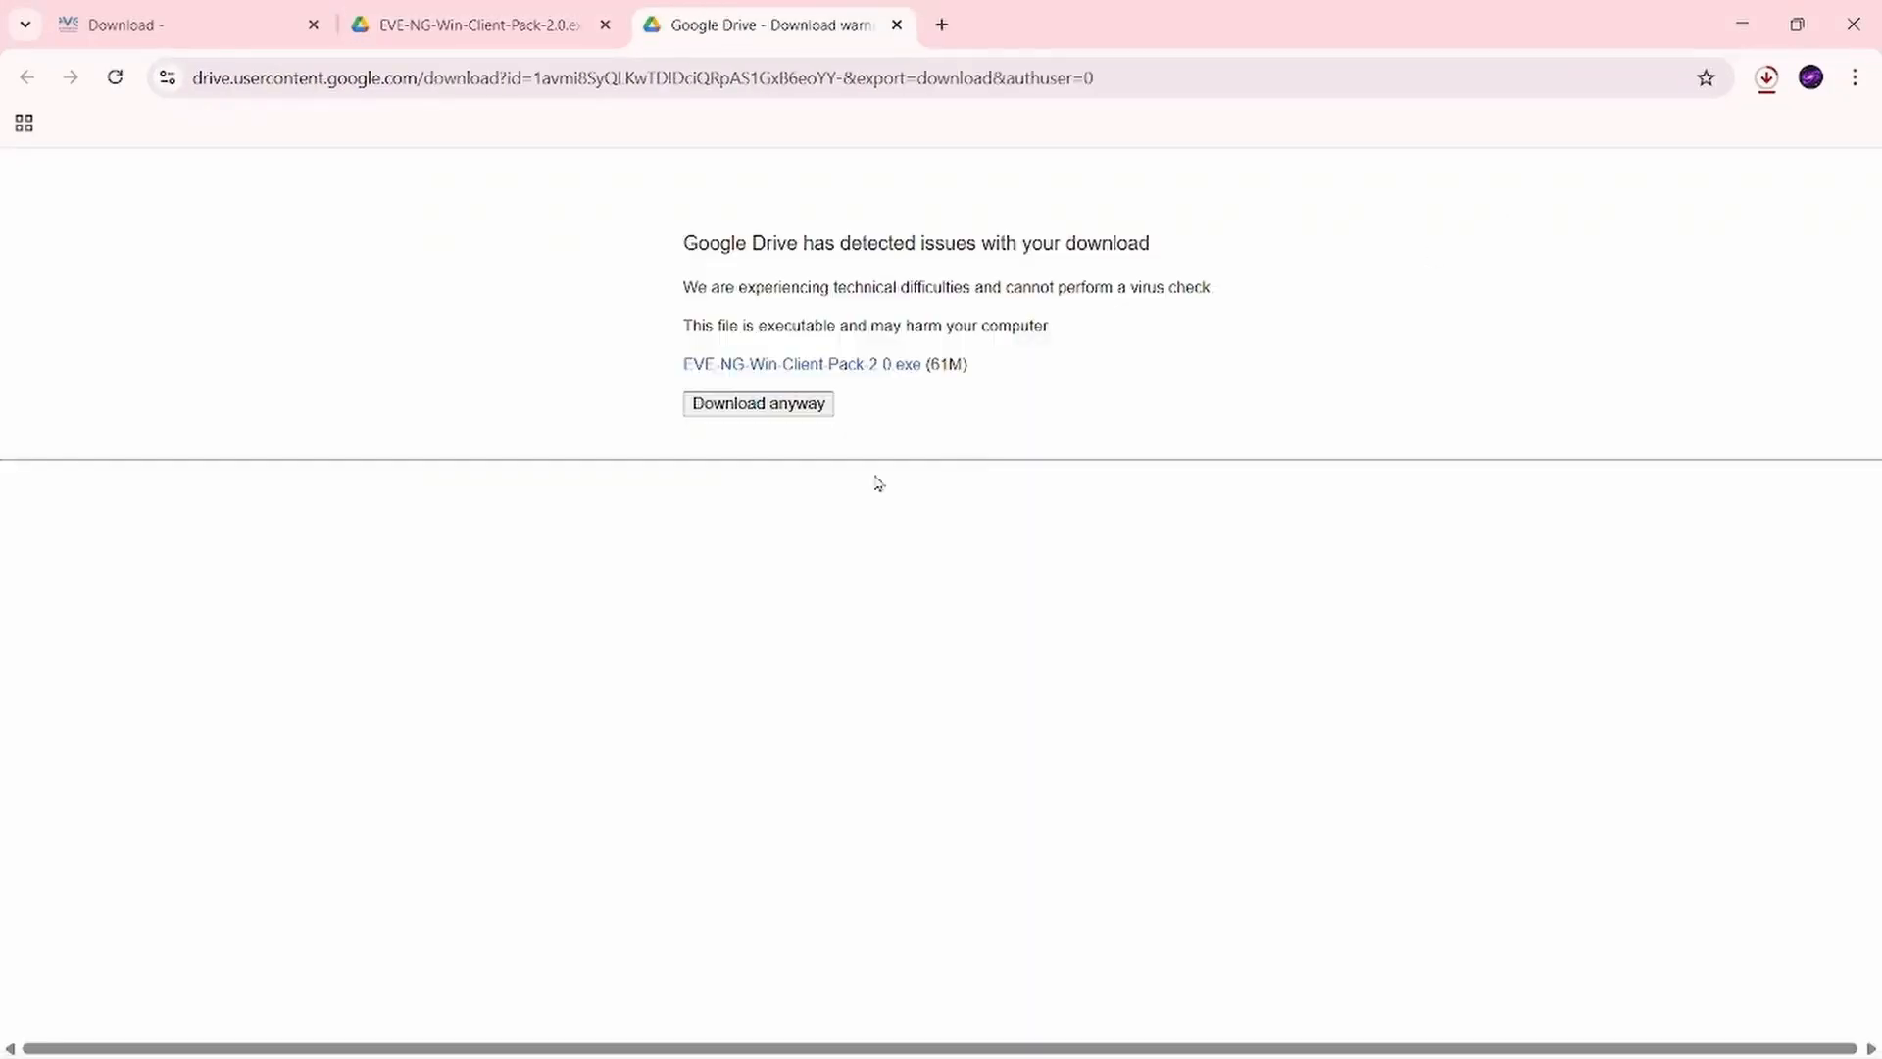
{"action": "left_click", "coordinate": [756, 405]}
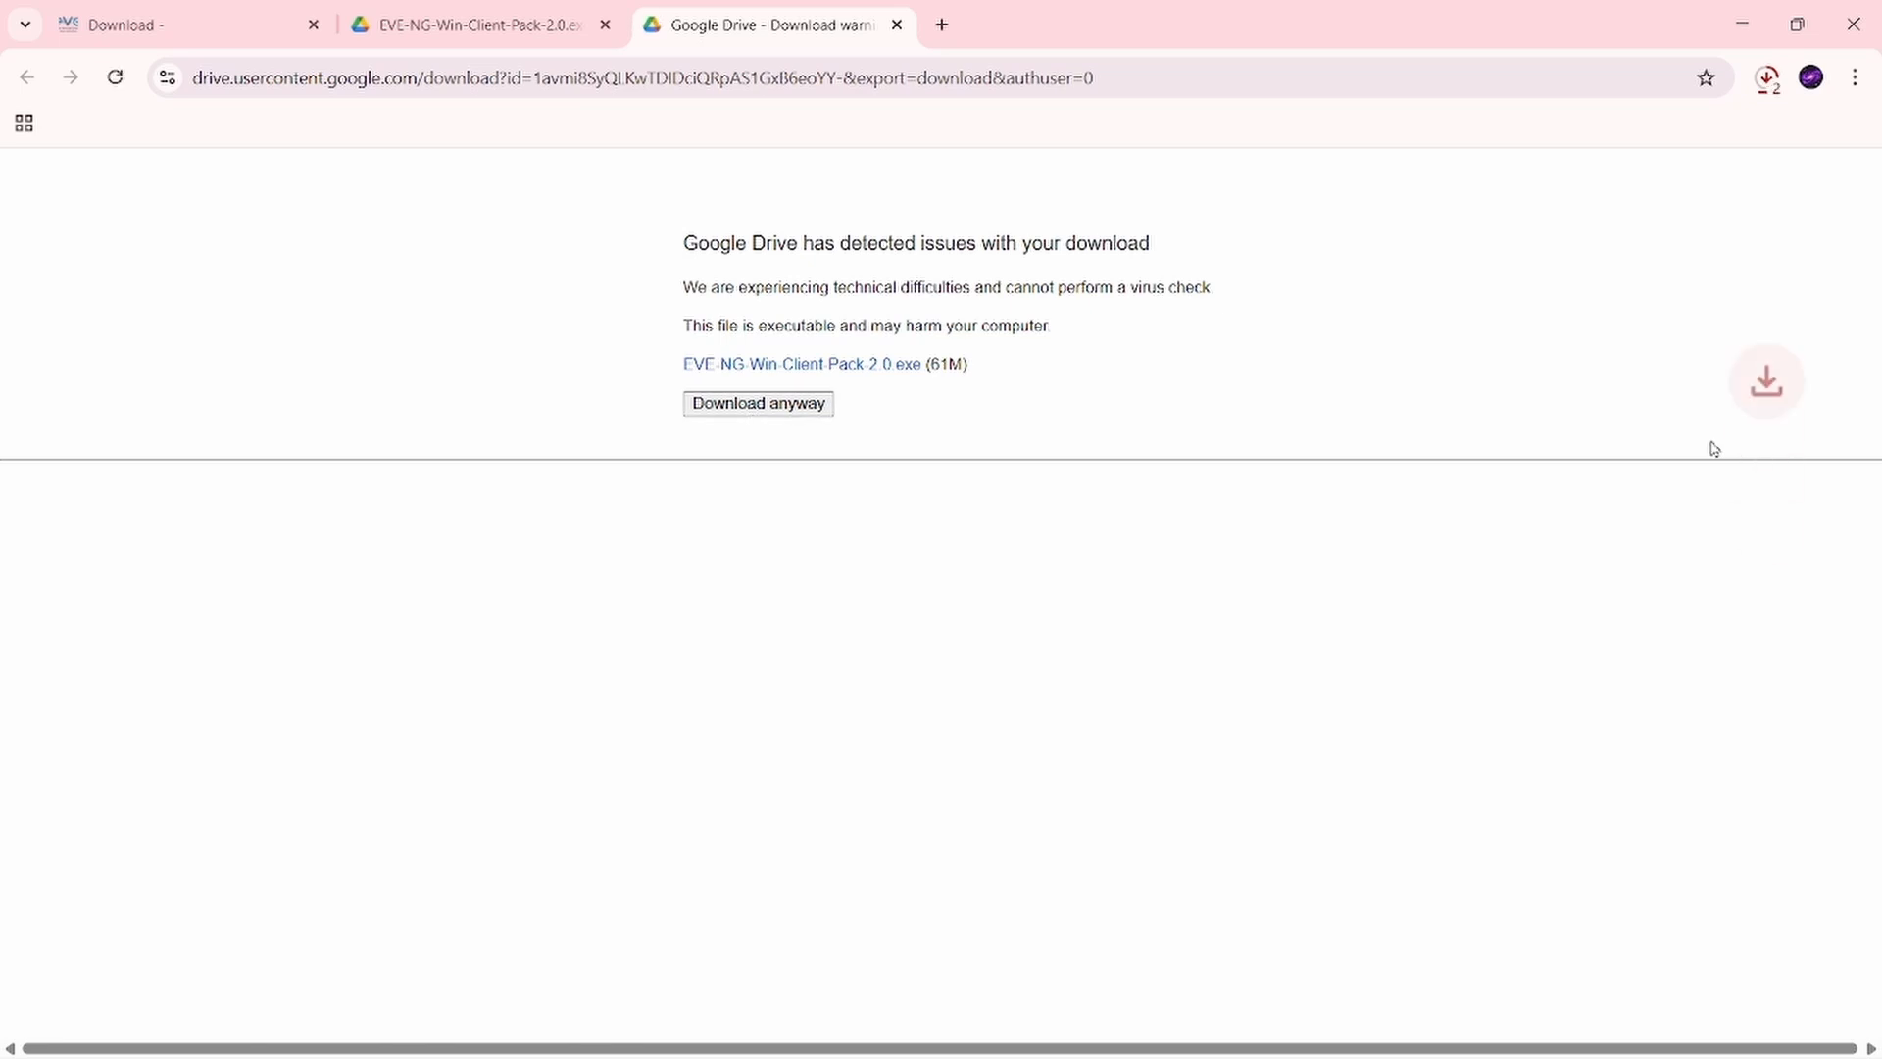
{"action": "left_click", "coordinate": [1767, 78]}
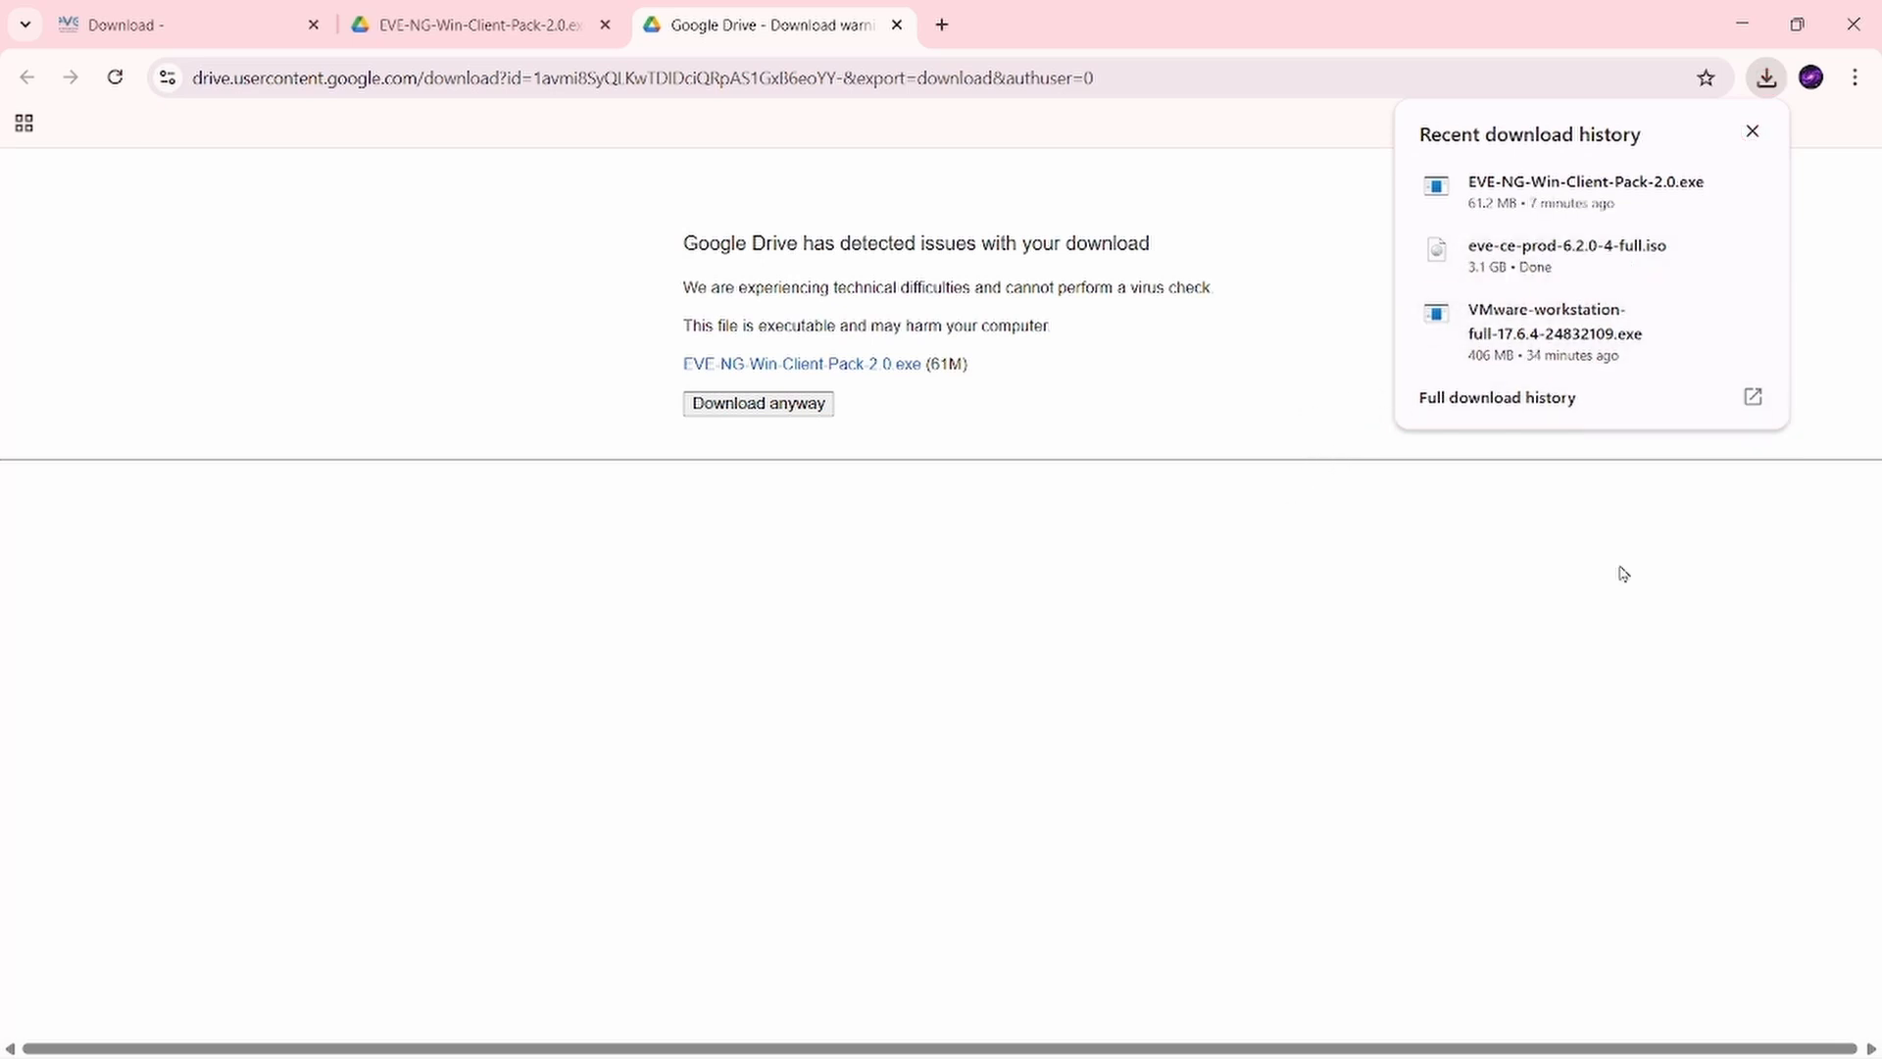
{"action": "left_click", "coordinate": [1466, 569]}
Step: Launch VMware-workstation-full-17.6.4-24832109.exe from the Downloads folder in File Explorer
{"action": "key", "text": "super"}
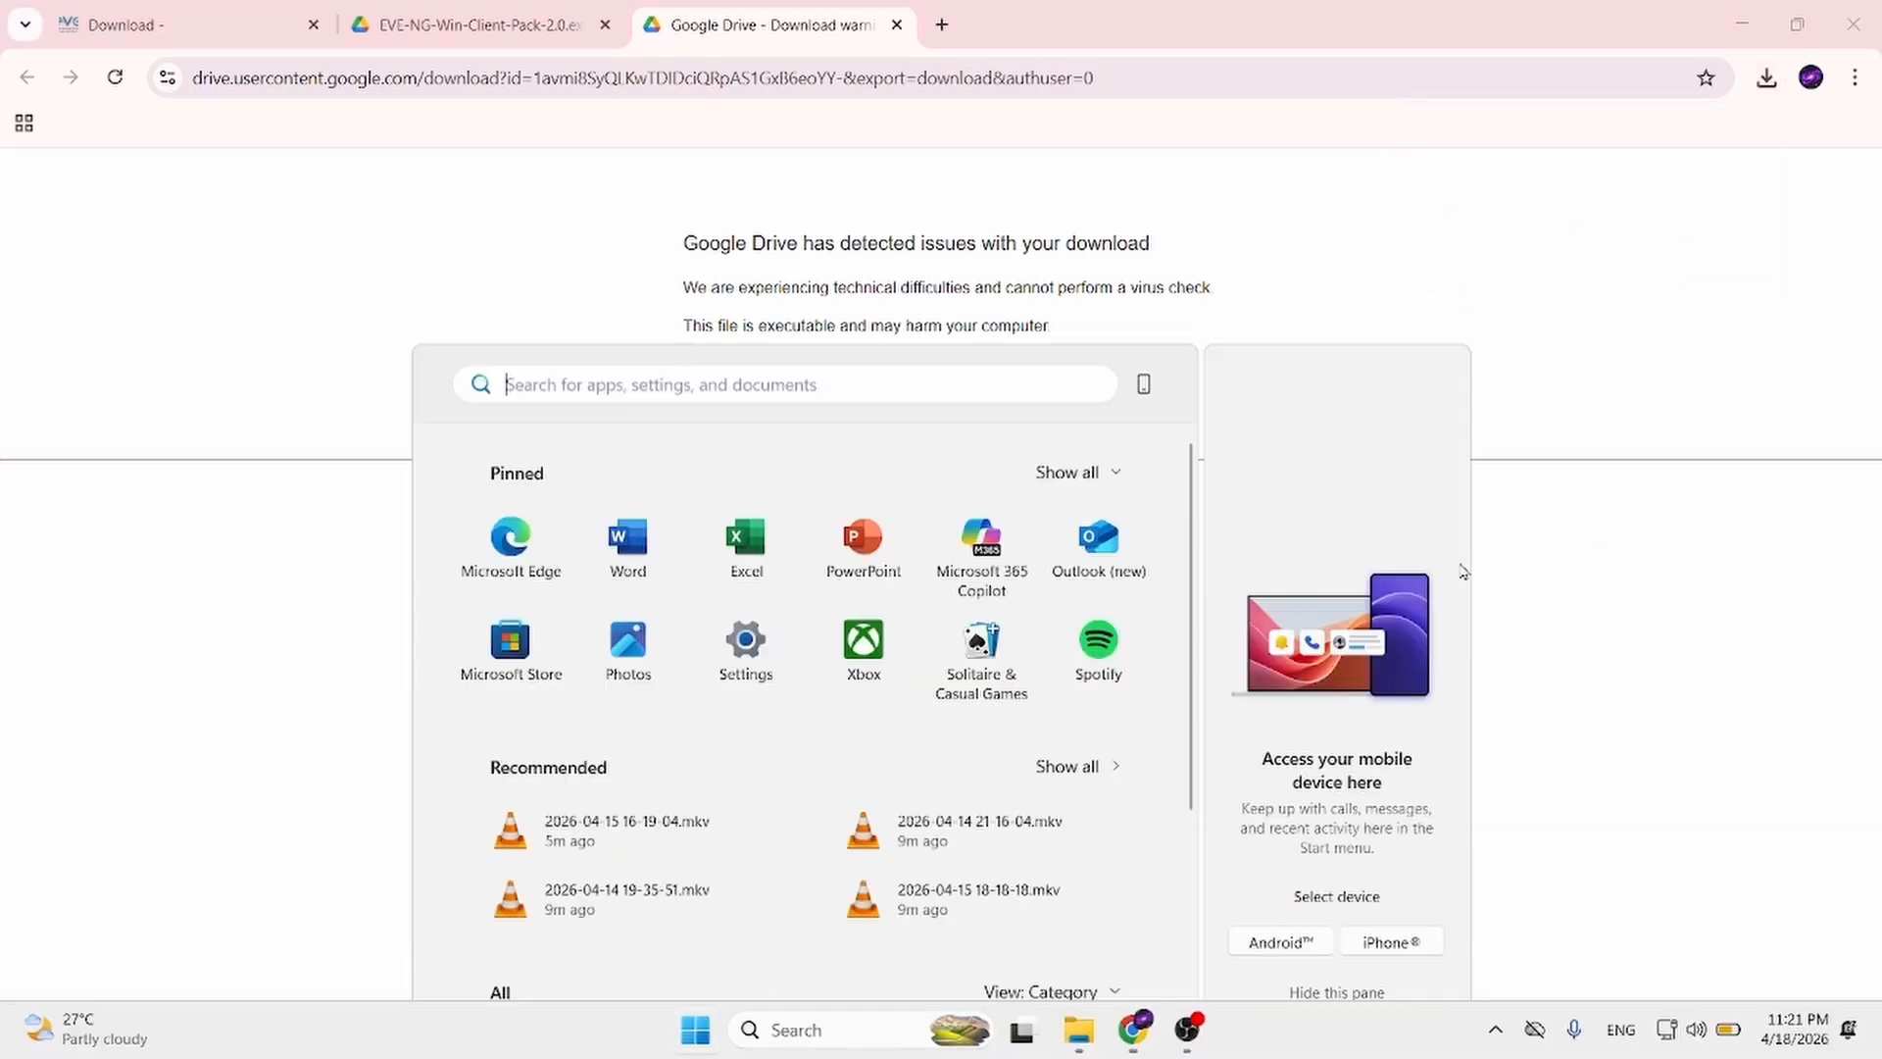
{"action": "type", "text": "f"}
{"action": "left_click", "coordinate": [710, 331]}
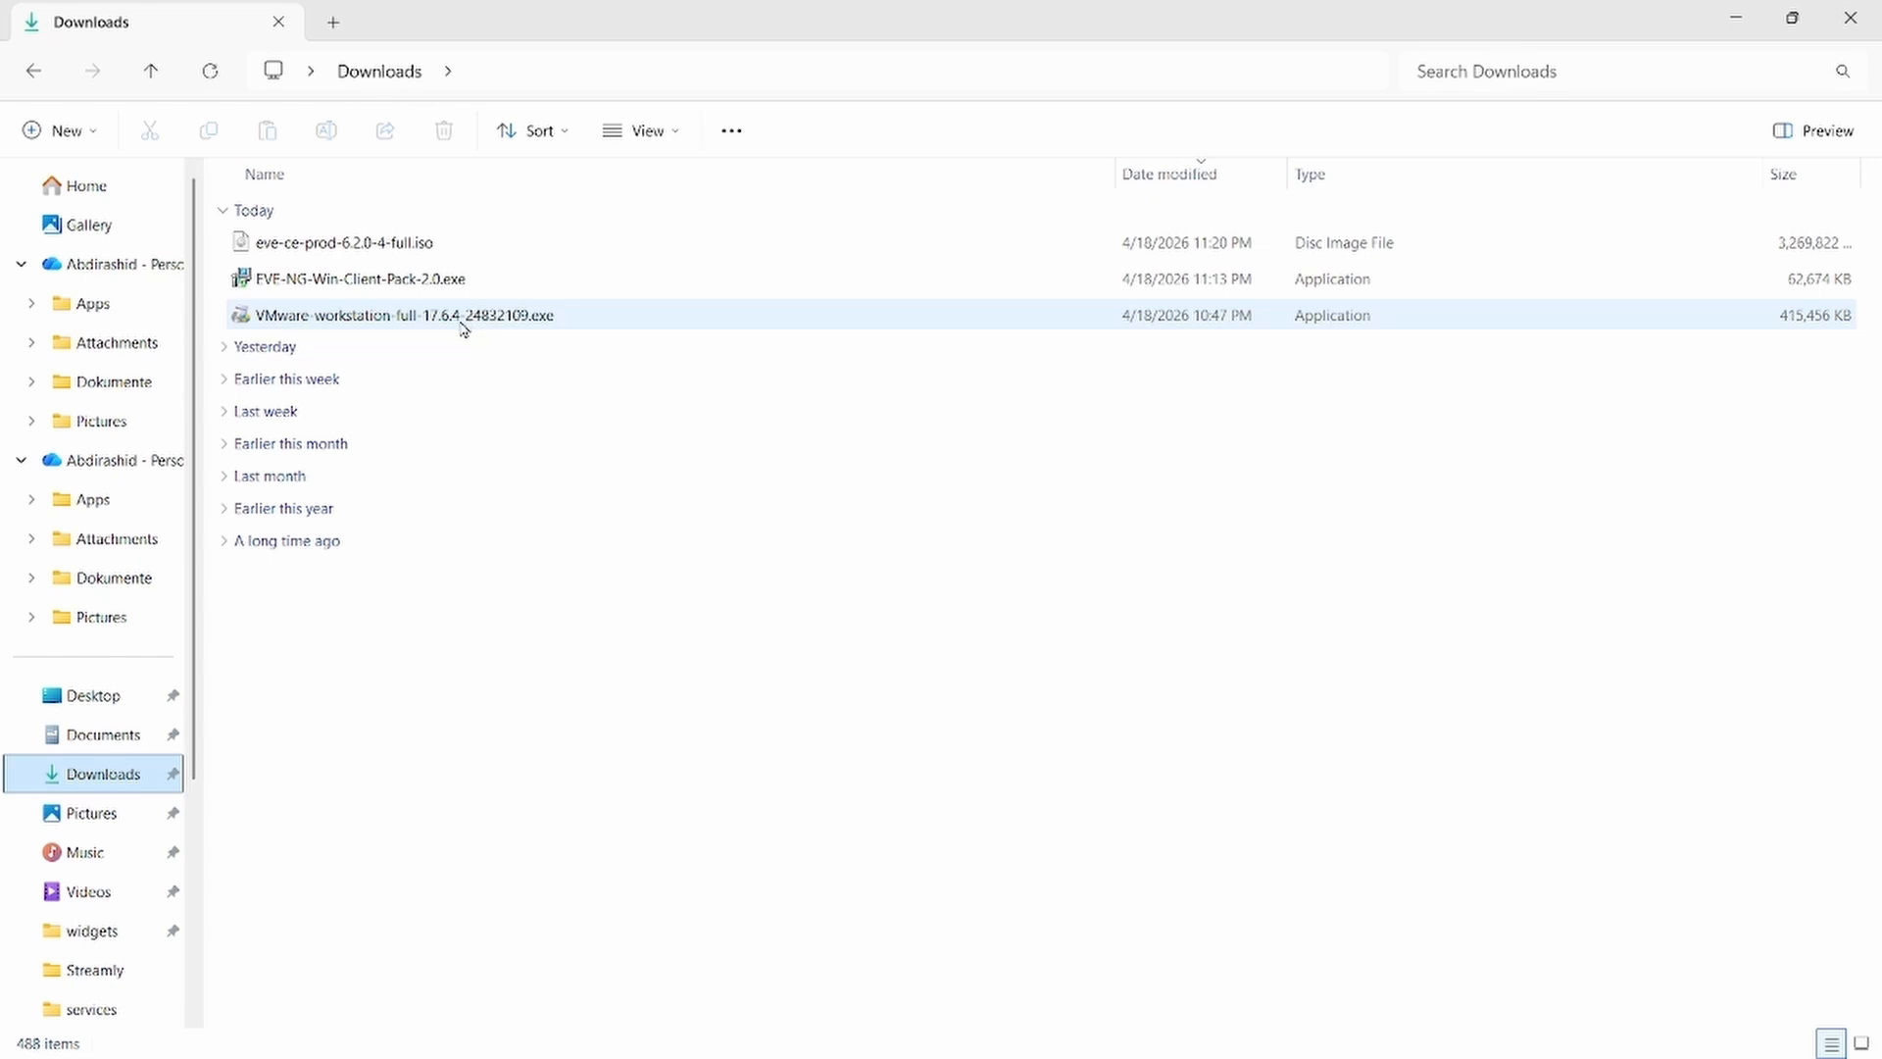
{"action": "left_click", "coordinate": [464, 328]}
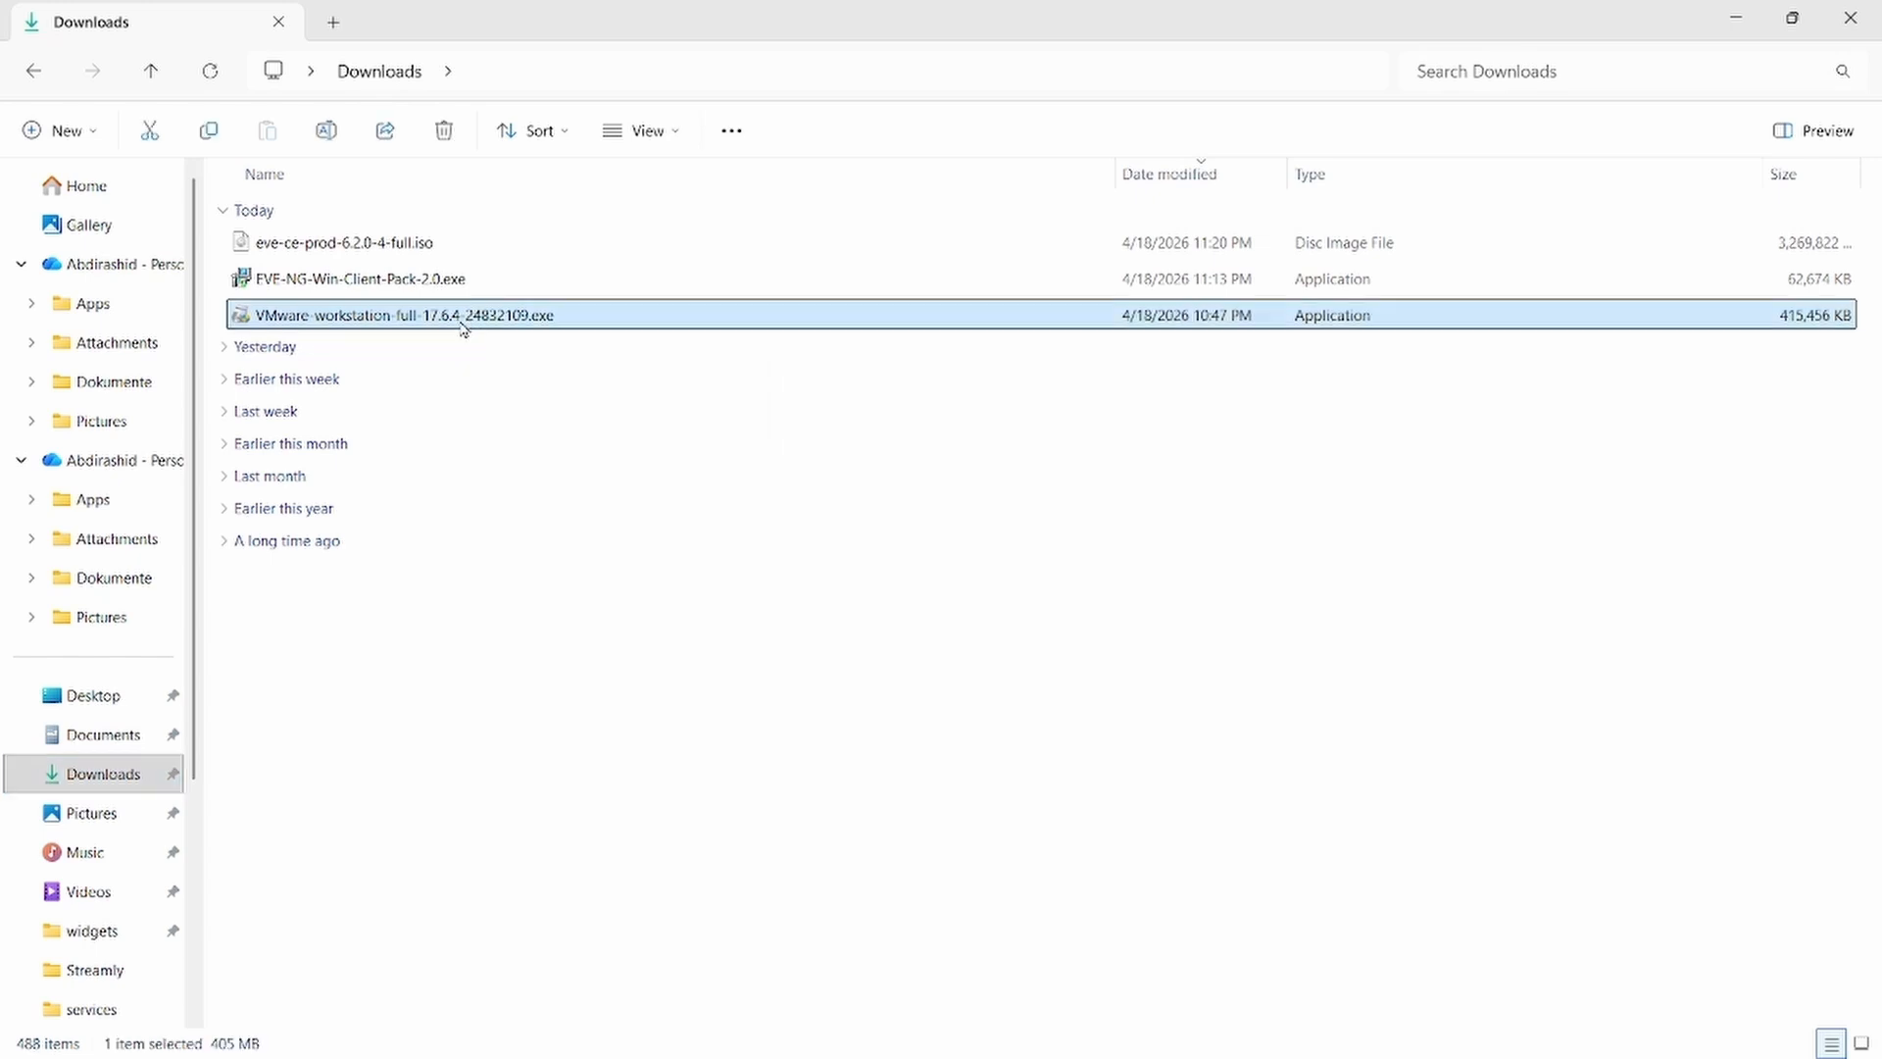
{"action": "double_click", "coordinate": [463, 327]}
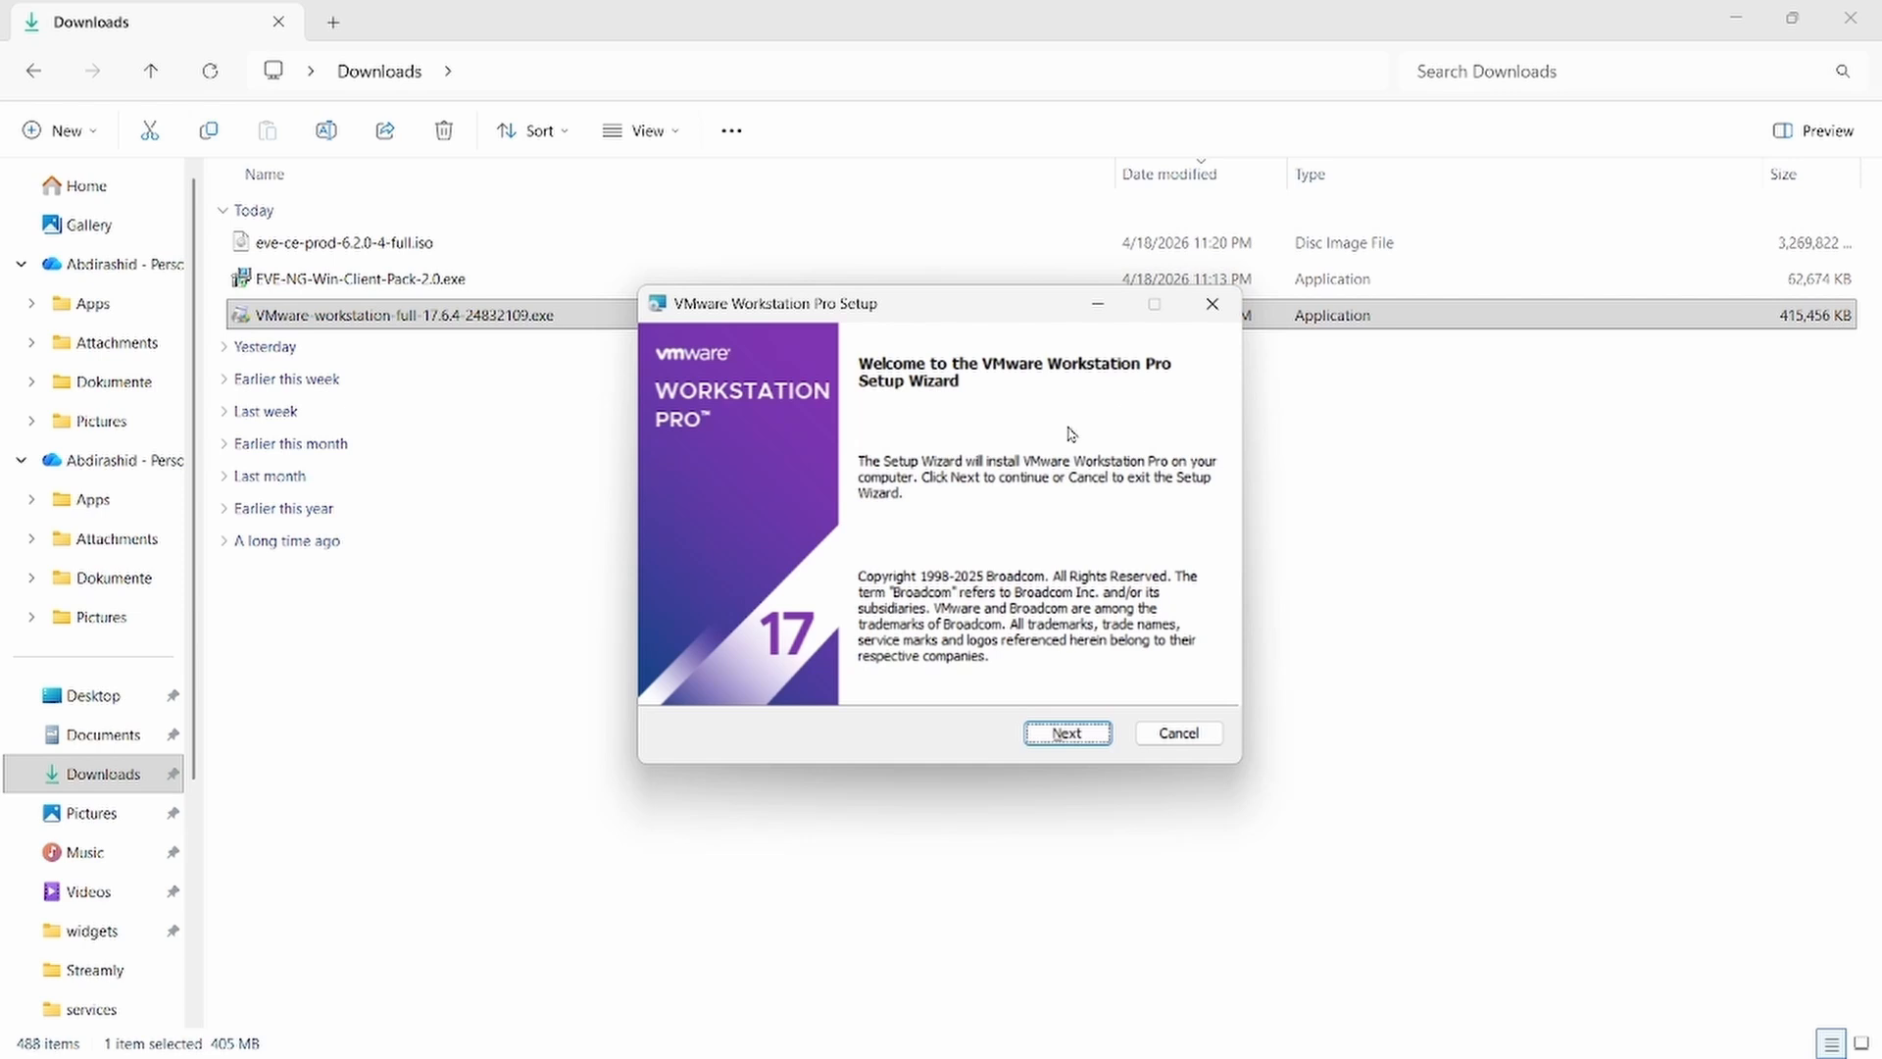
Step: Accept the VMware Workstation Pro license agreement in the setup wizard
{"action": "left_click", "coordinate": [1061, 737]}
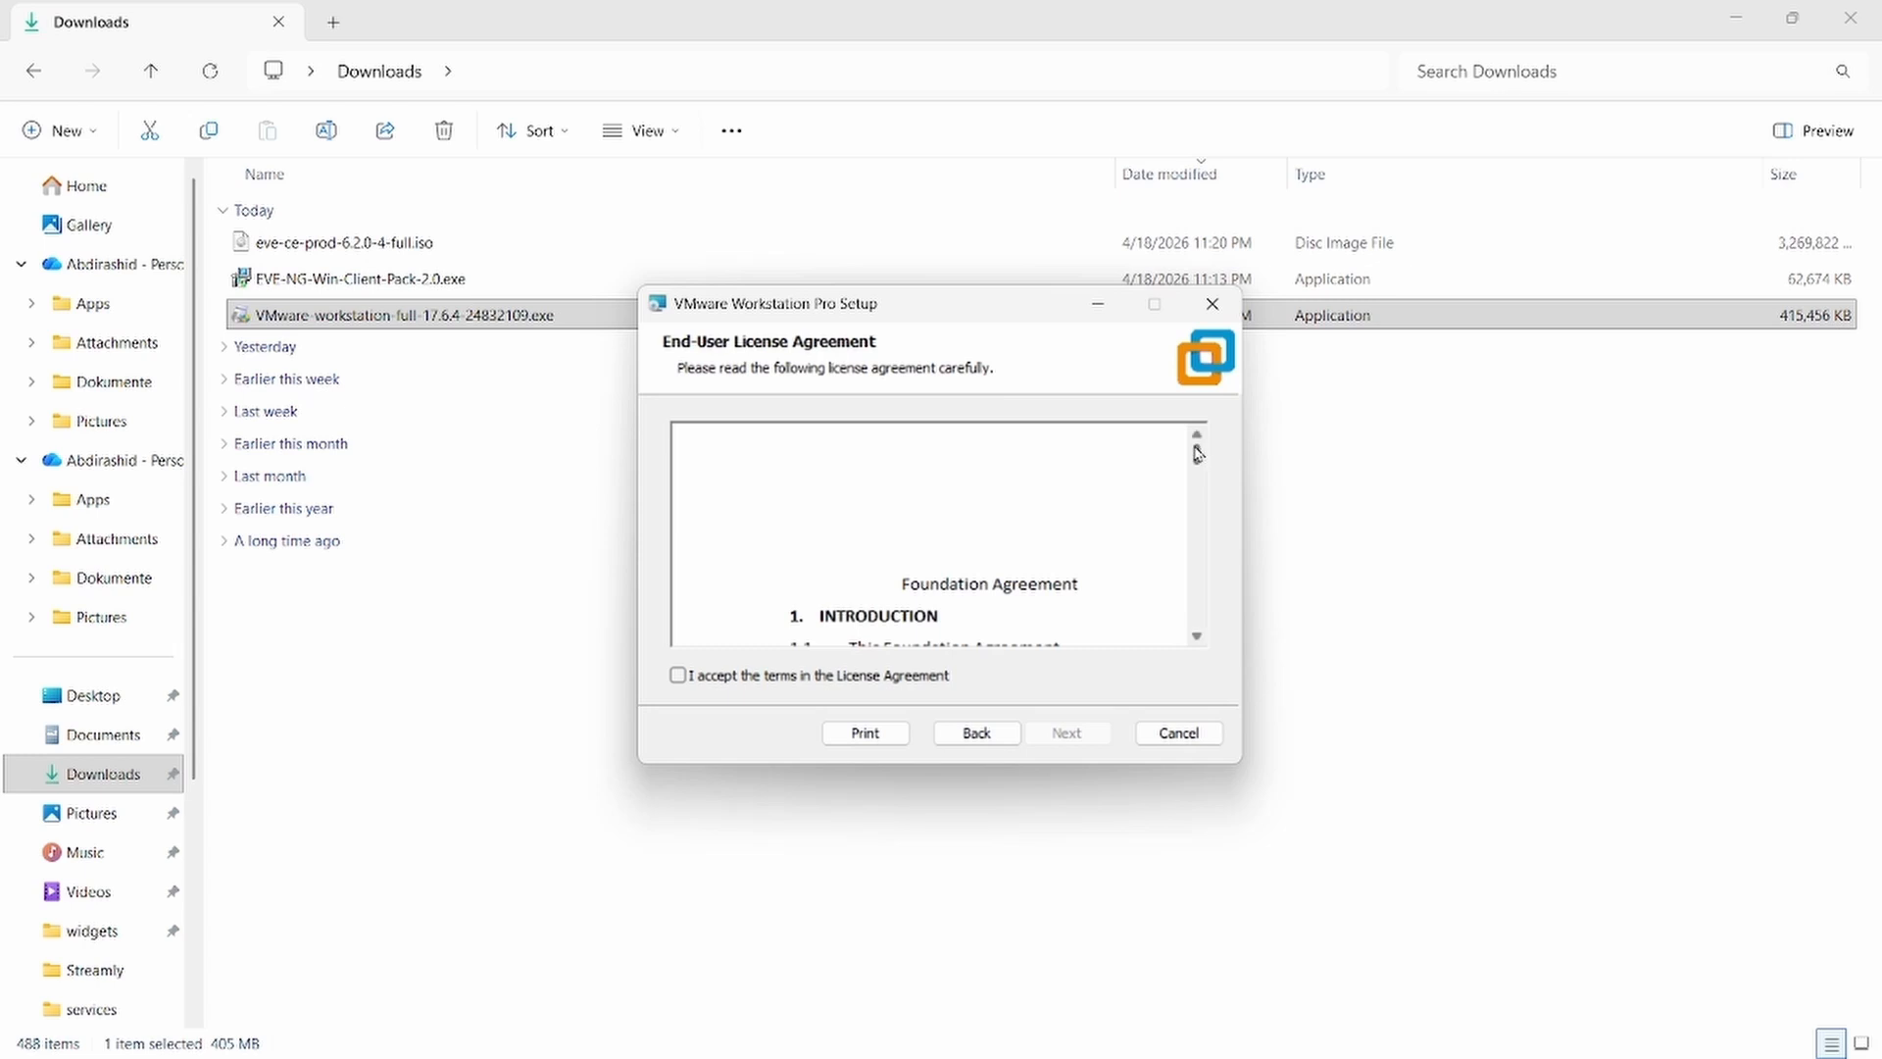
{"action": "left_click_drag", "start_coordinate": [1197, 451], "coordinate": [1198, 583]}
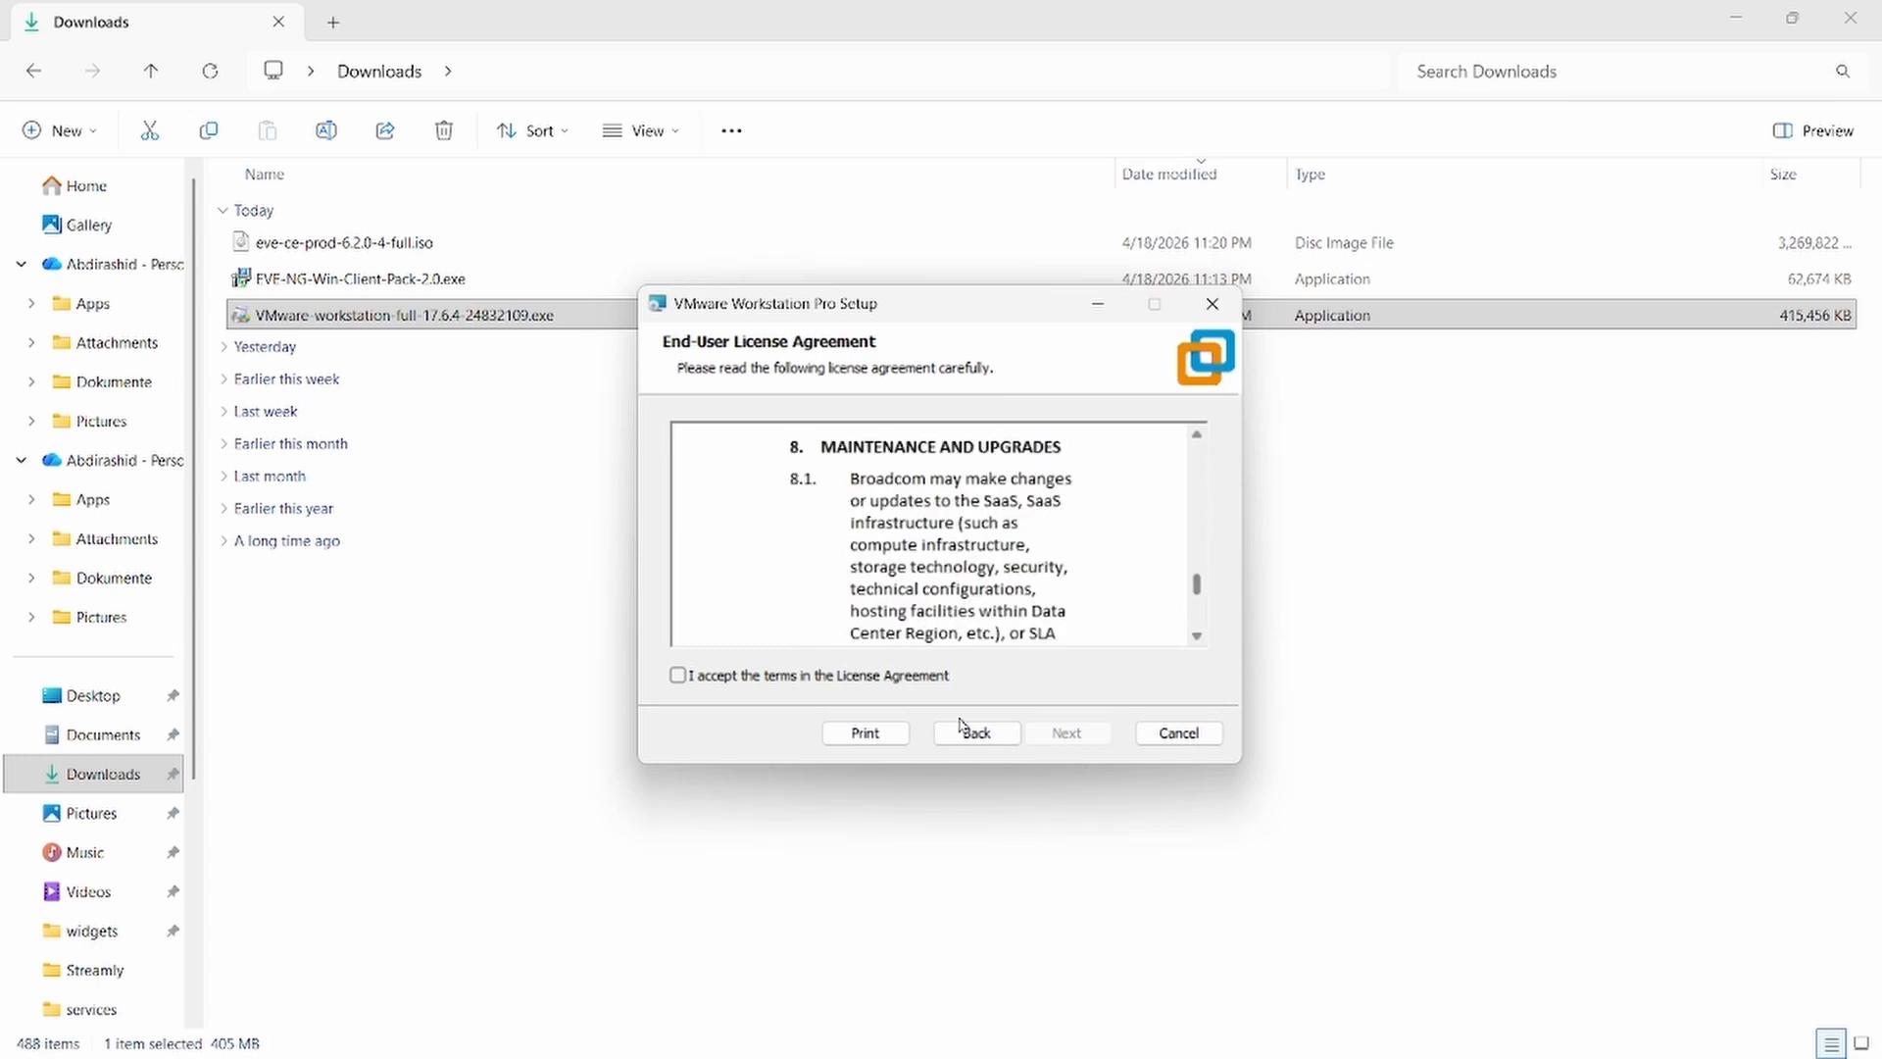
{"action": "left_click", "coordinate": [676, 675]}
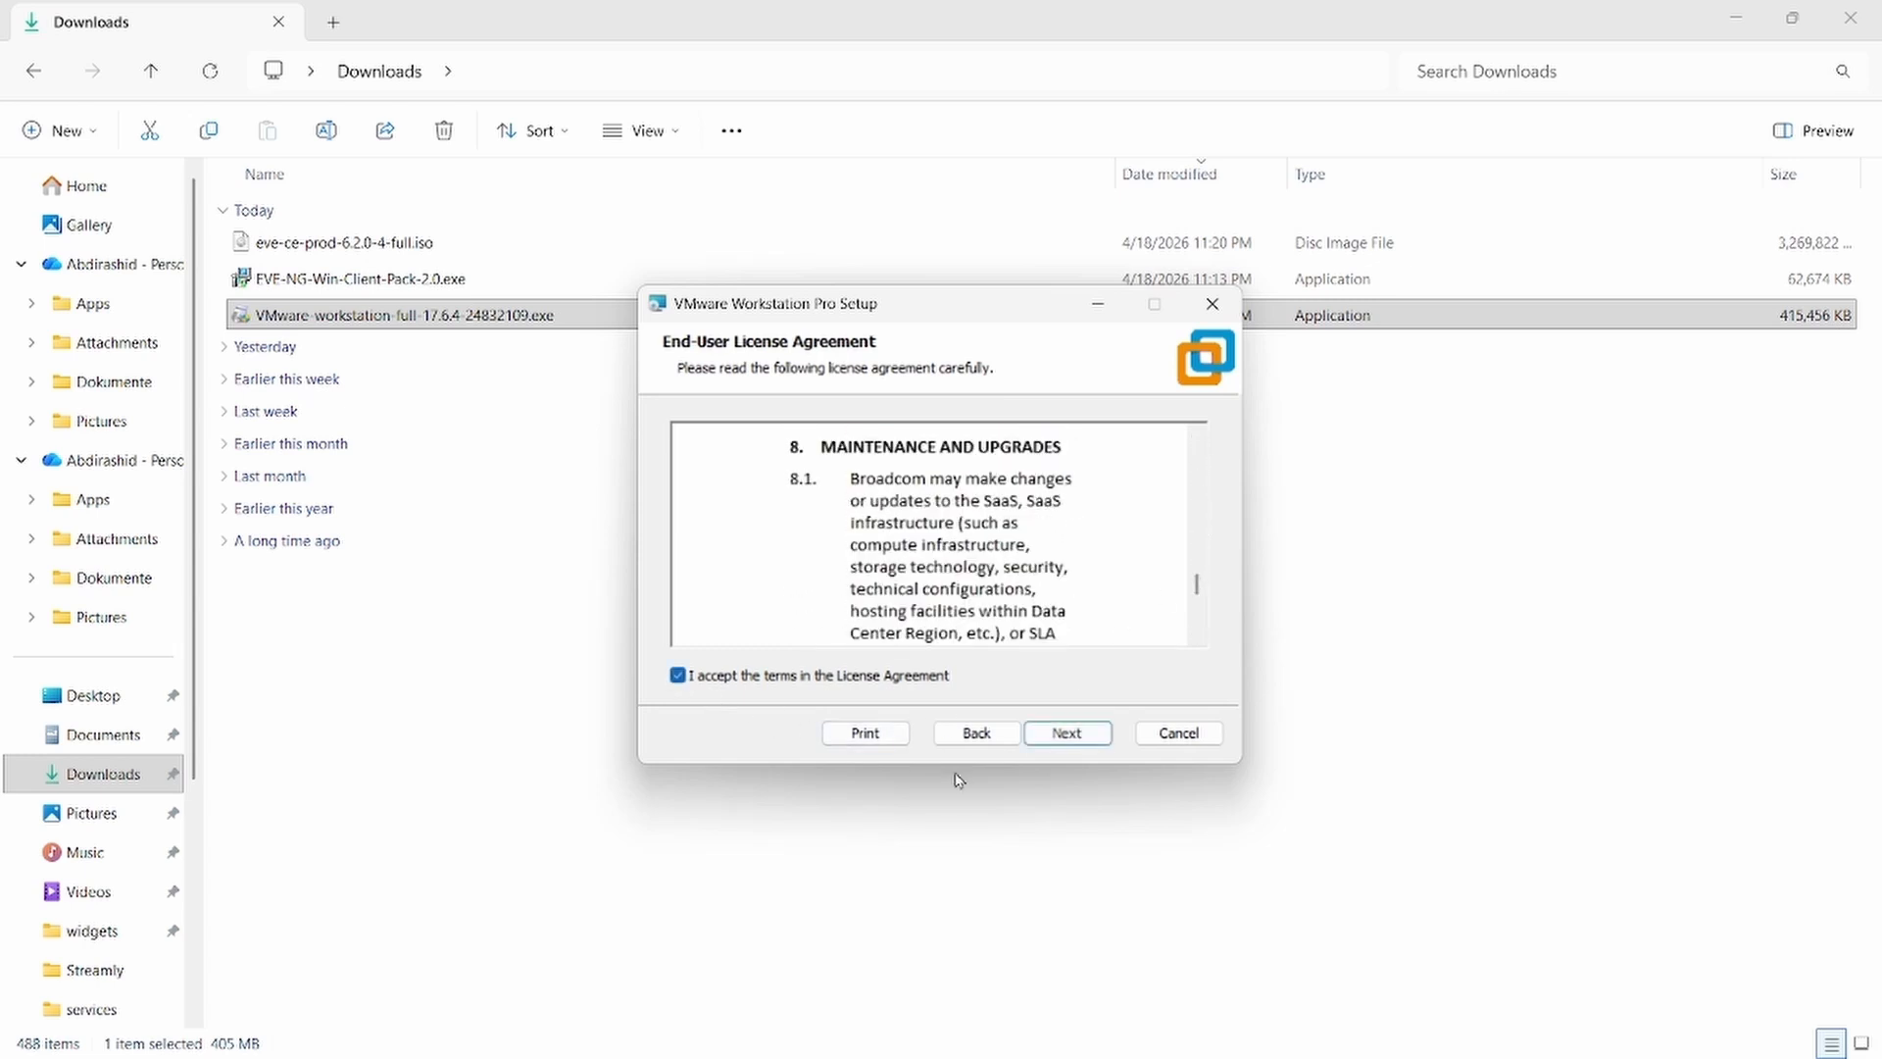
{"action": "left_click", "coordinate": [1068, 734]}
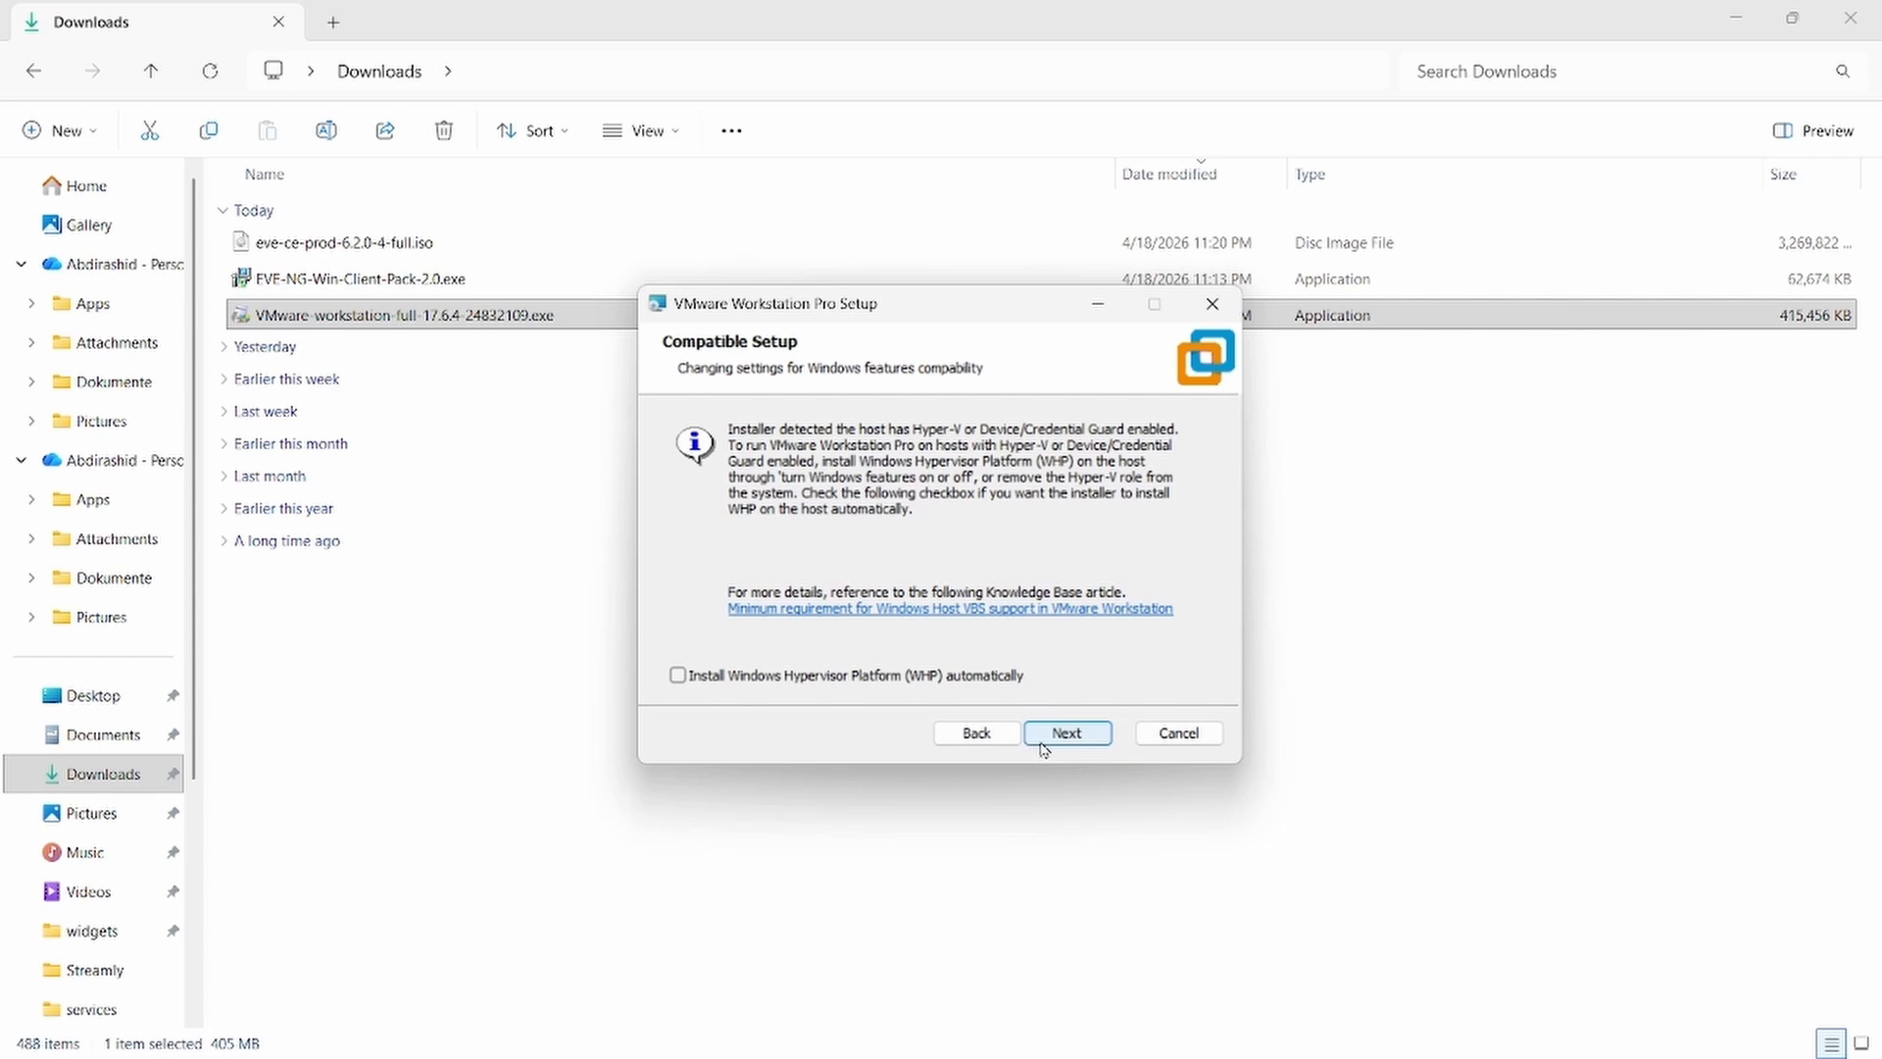
Step: Keep default options with desktop and Start menu shortcuts, install, and close the wizard
{"action": "left_click", "coordinate": [1043, 747]}
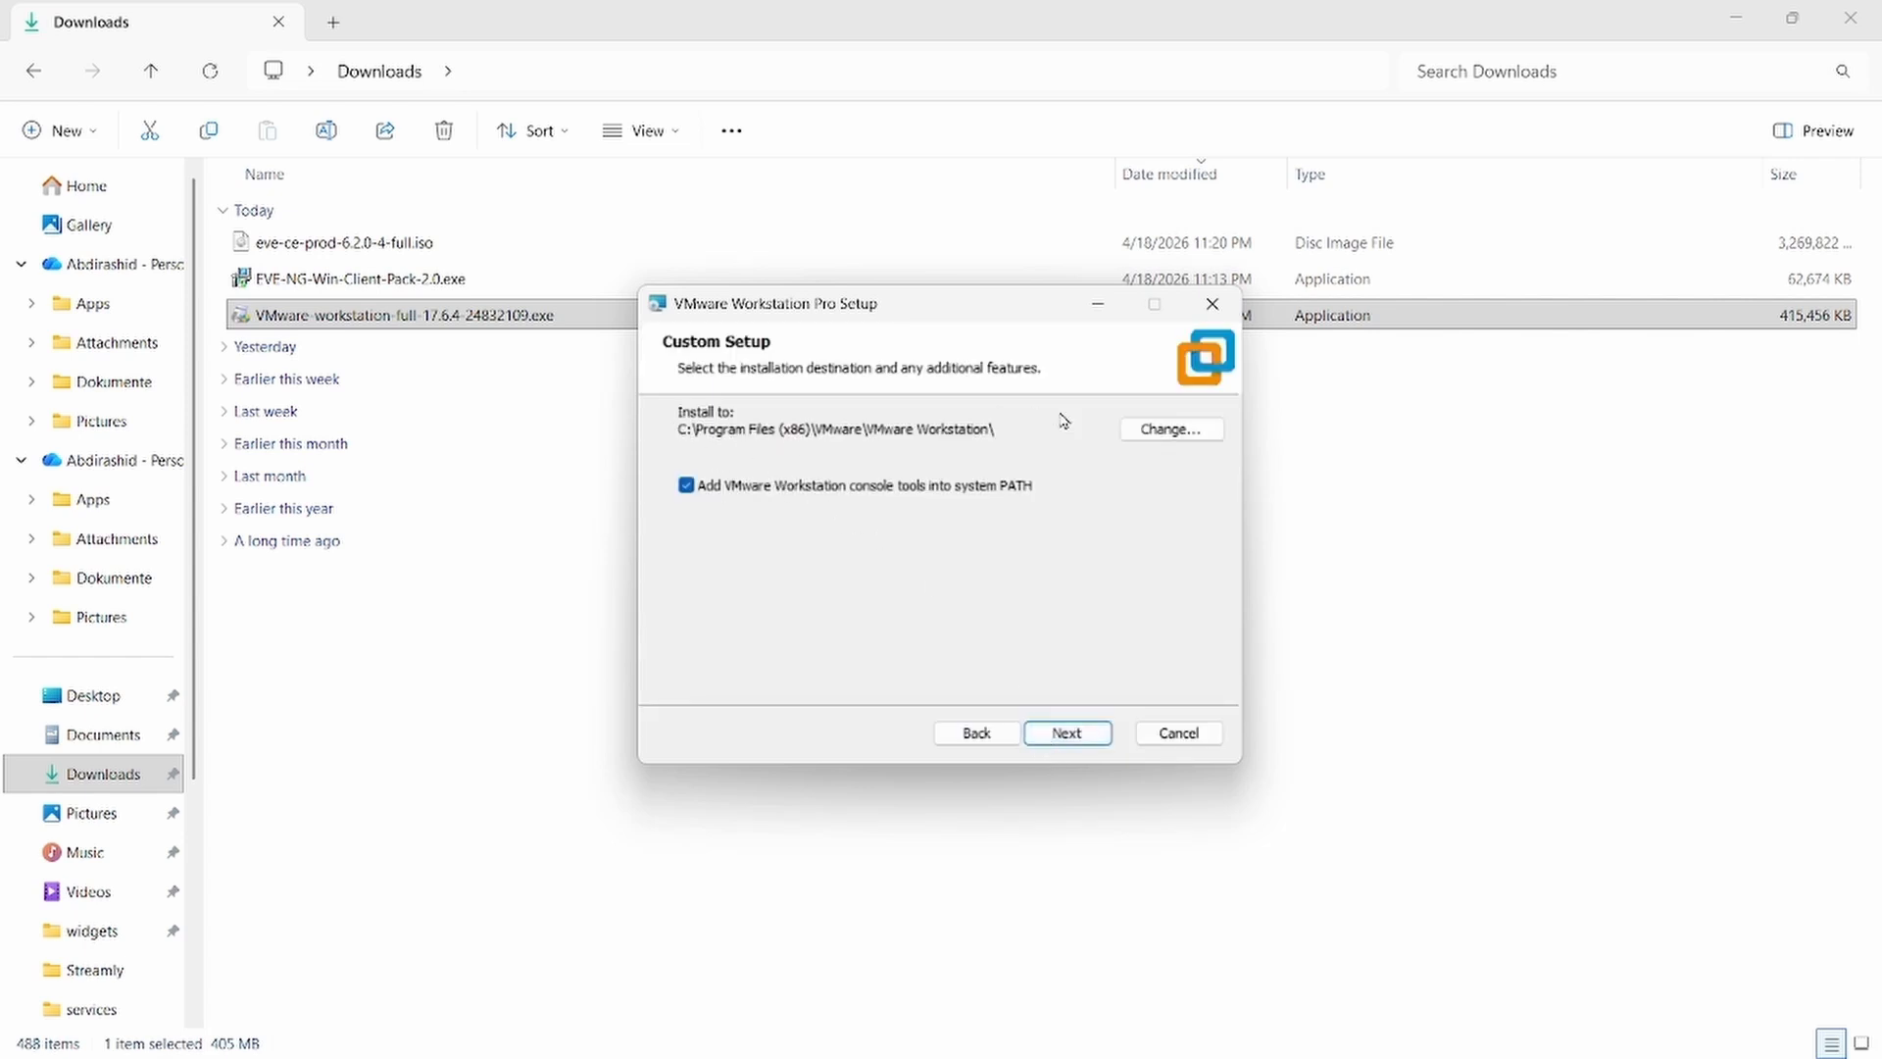
{"action": "left_click", "coordinate": [1059, 737]}
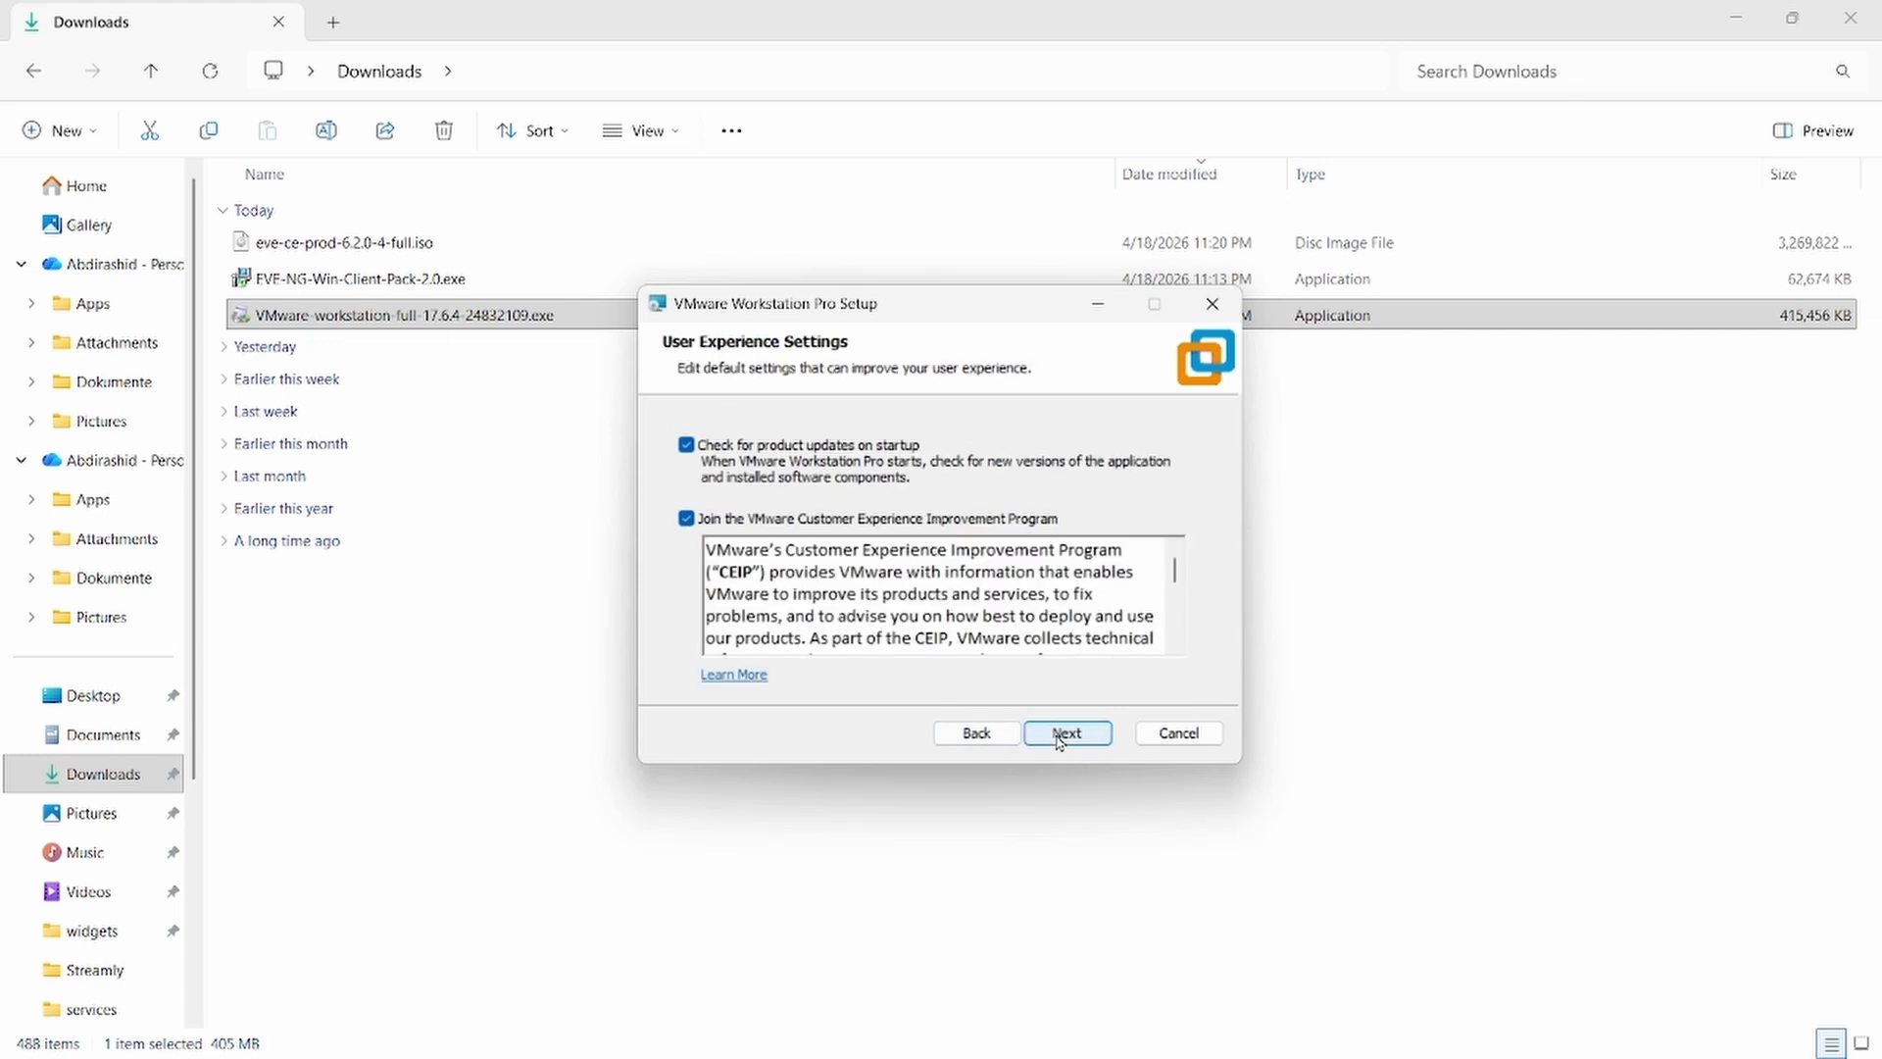
{"action": "left_click", "coordinate": [1059, 737]}
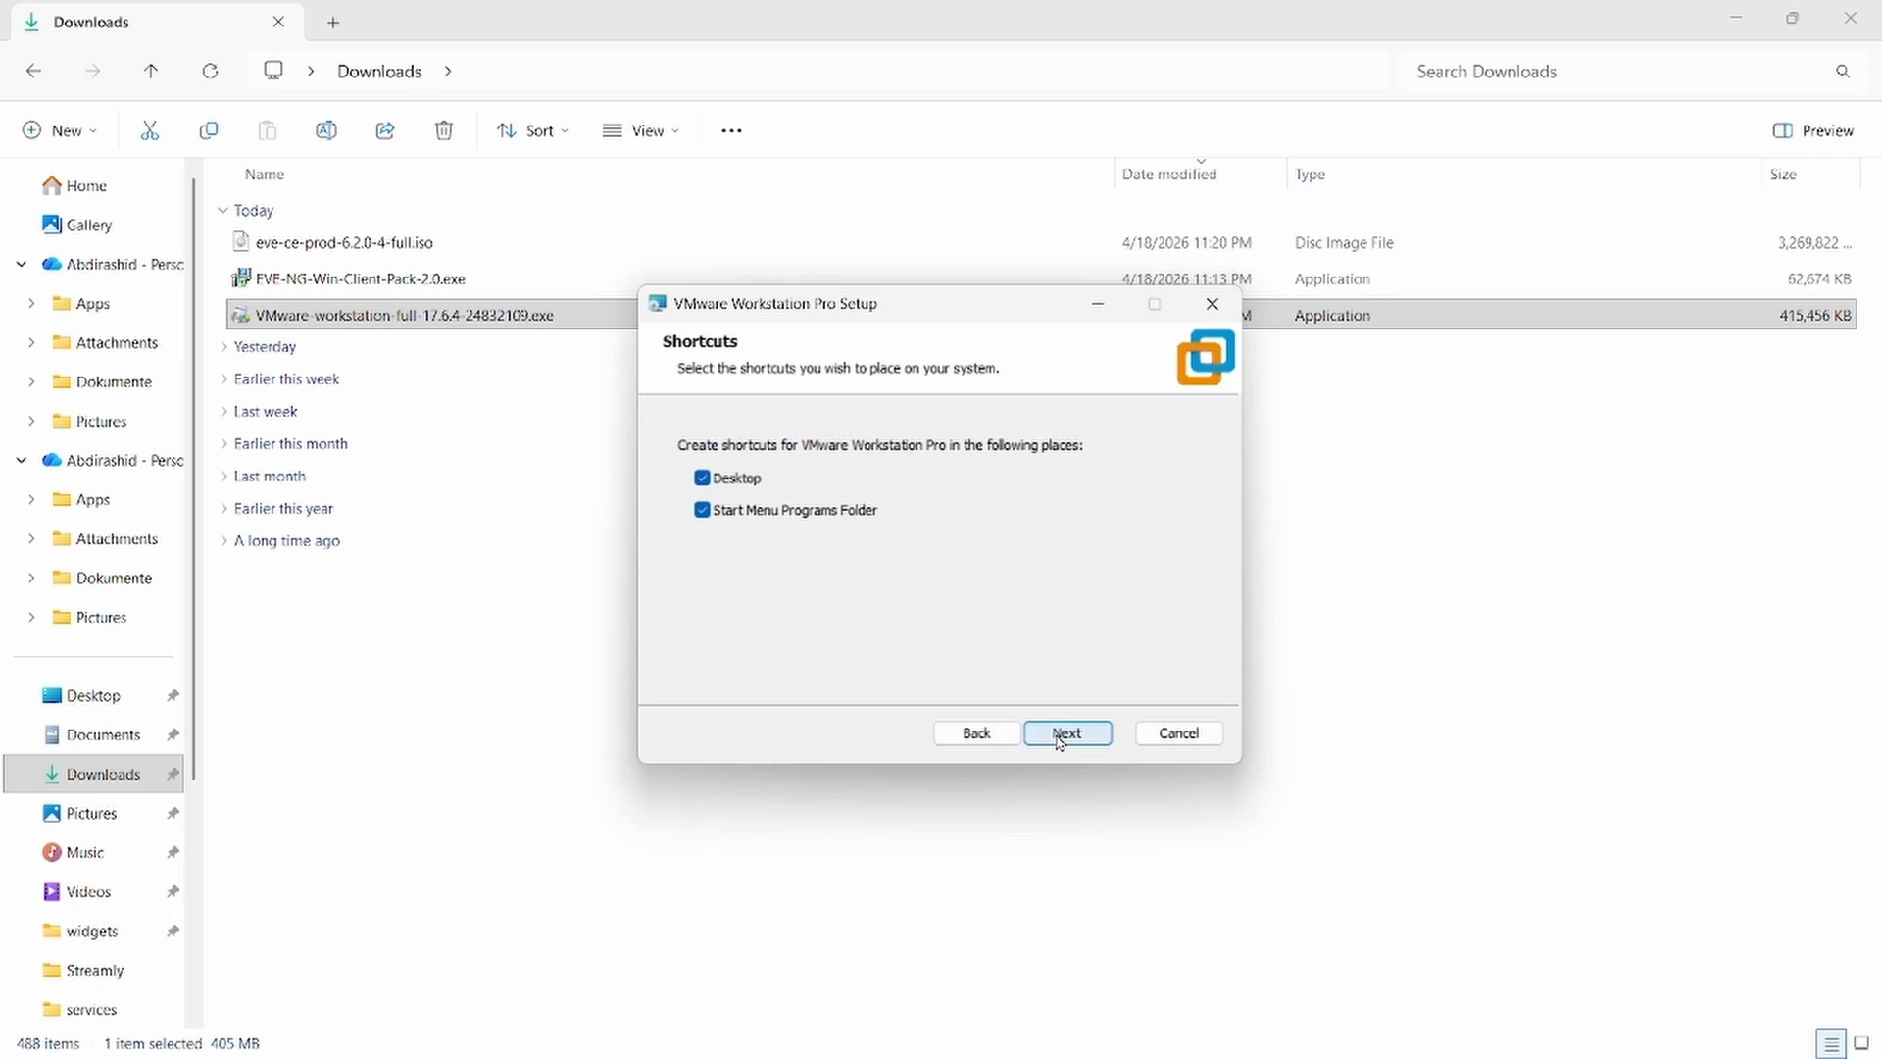
{"action": "left_click", "coordinate": [1059, 738]}
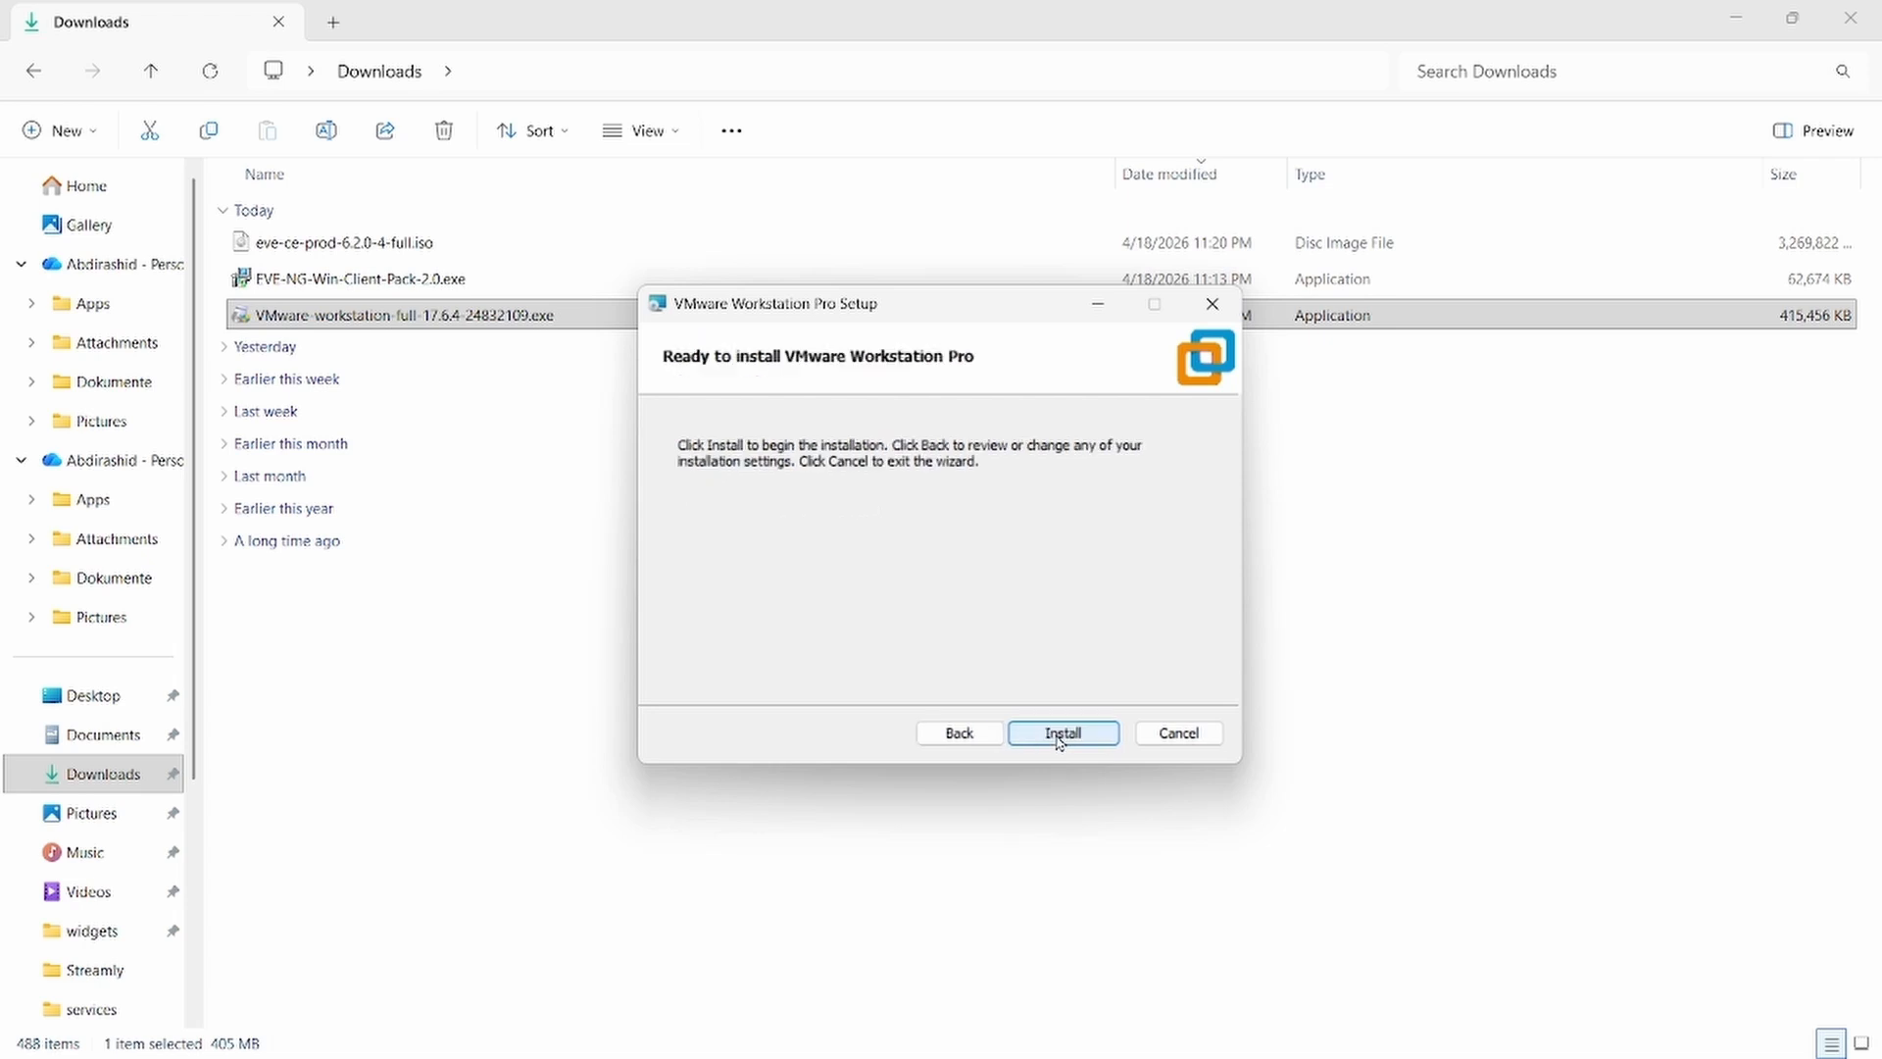
{"action": "left_click", "coordinate": [1060, 737]}
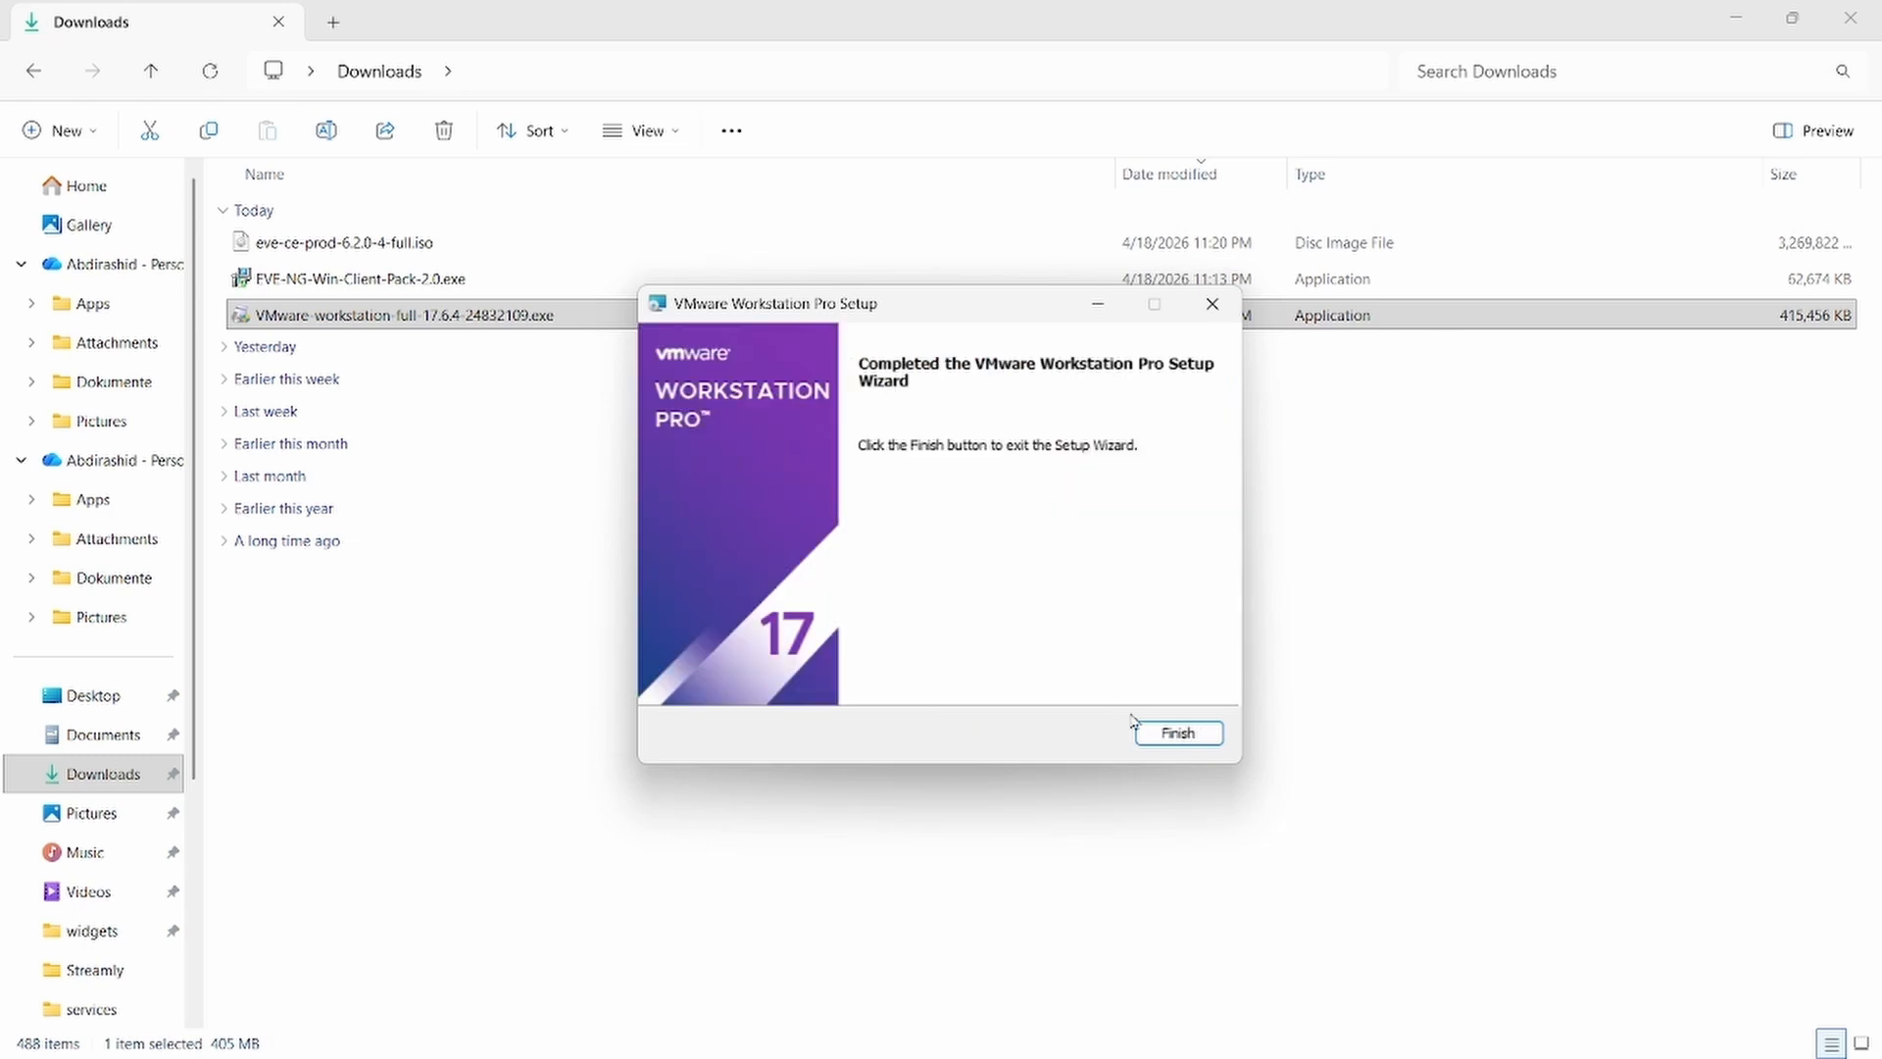
{"action": "left_click", "coordinate": [1177, 735]}
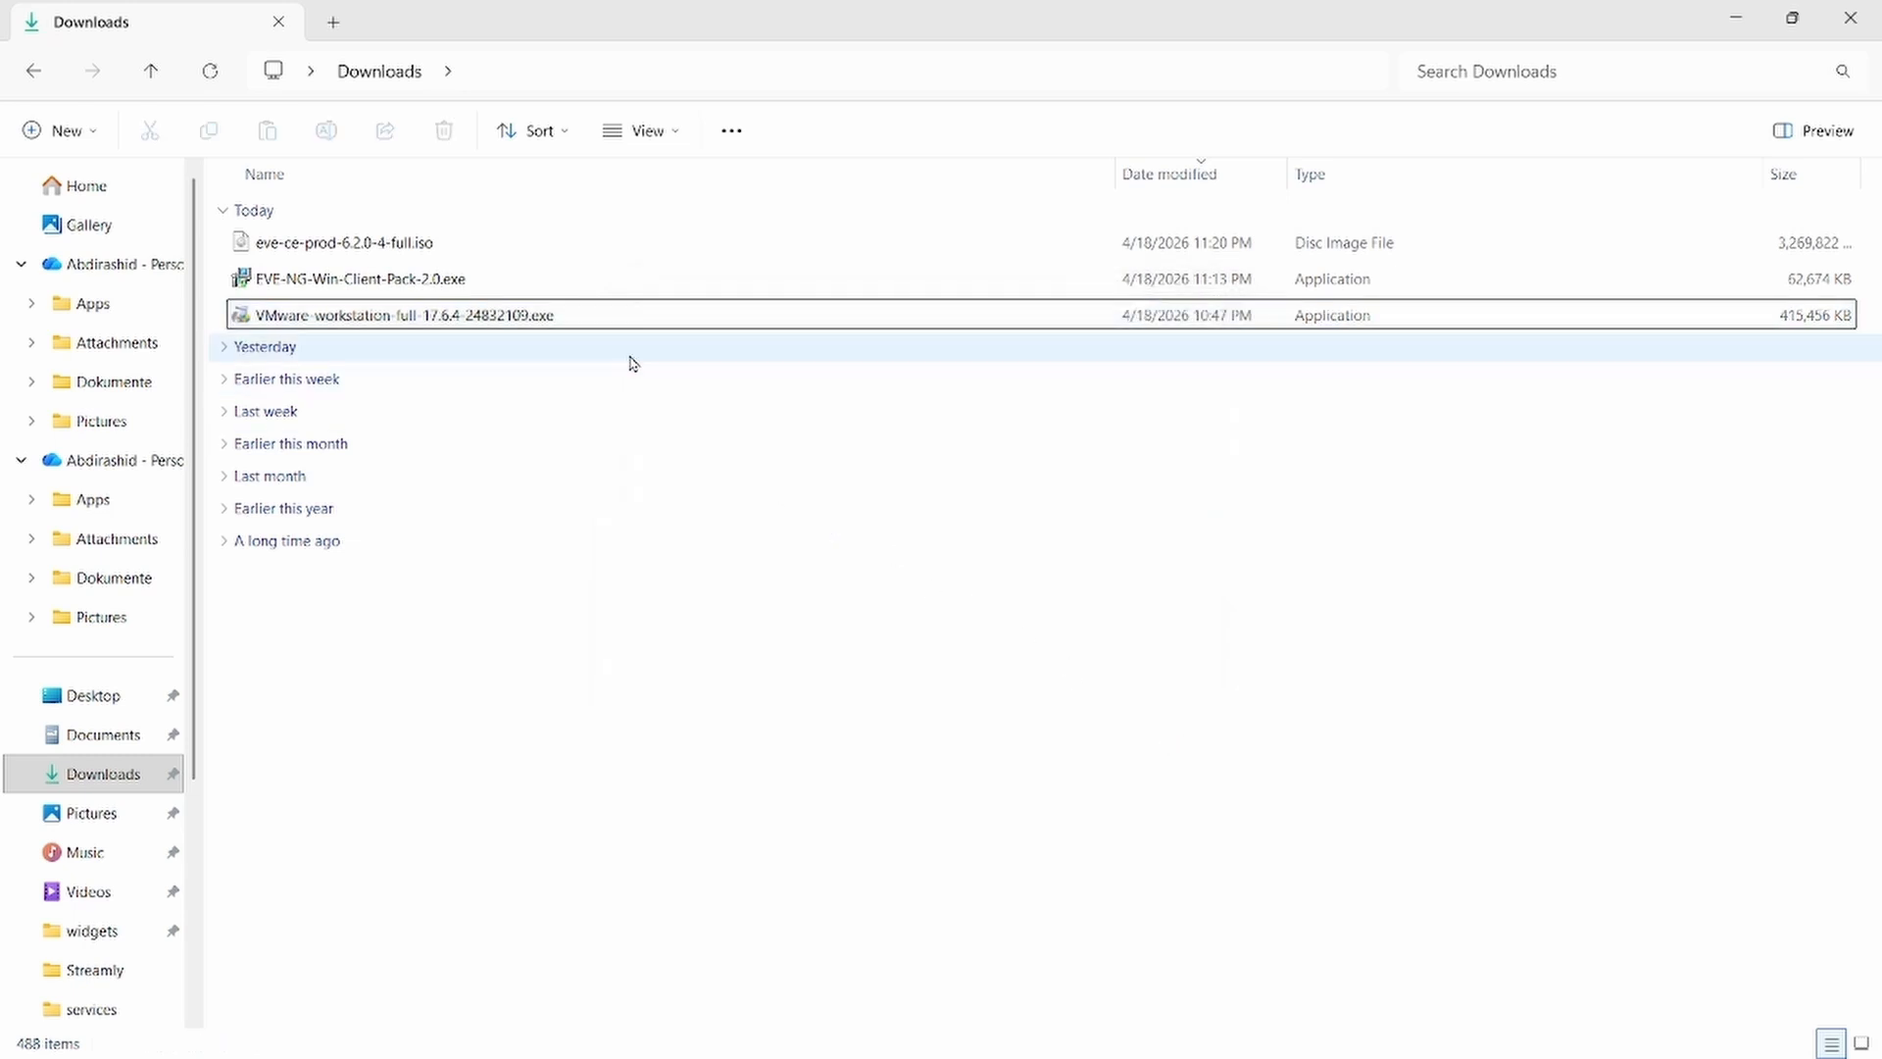
Step: Run EVE-NG-Win-Client-Pack-2.0.exe and install it with Wireshark and UltraVNC components included
{"action": "left_click", "coordinate": [454, 291]}
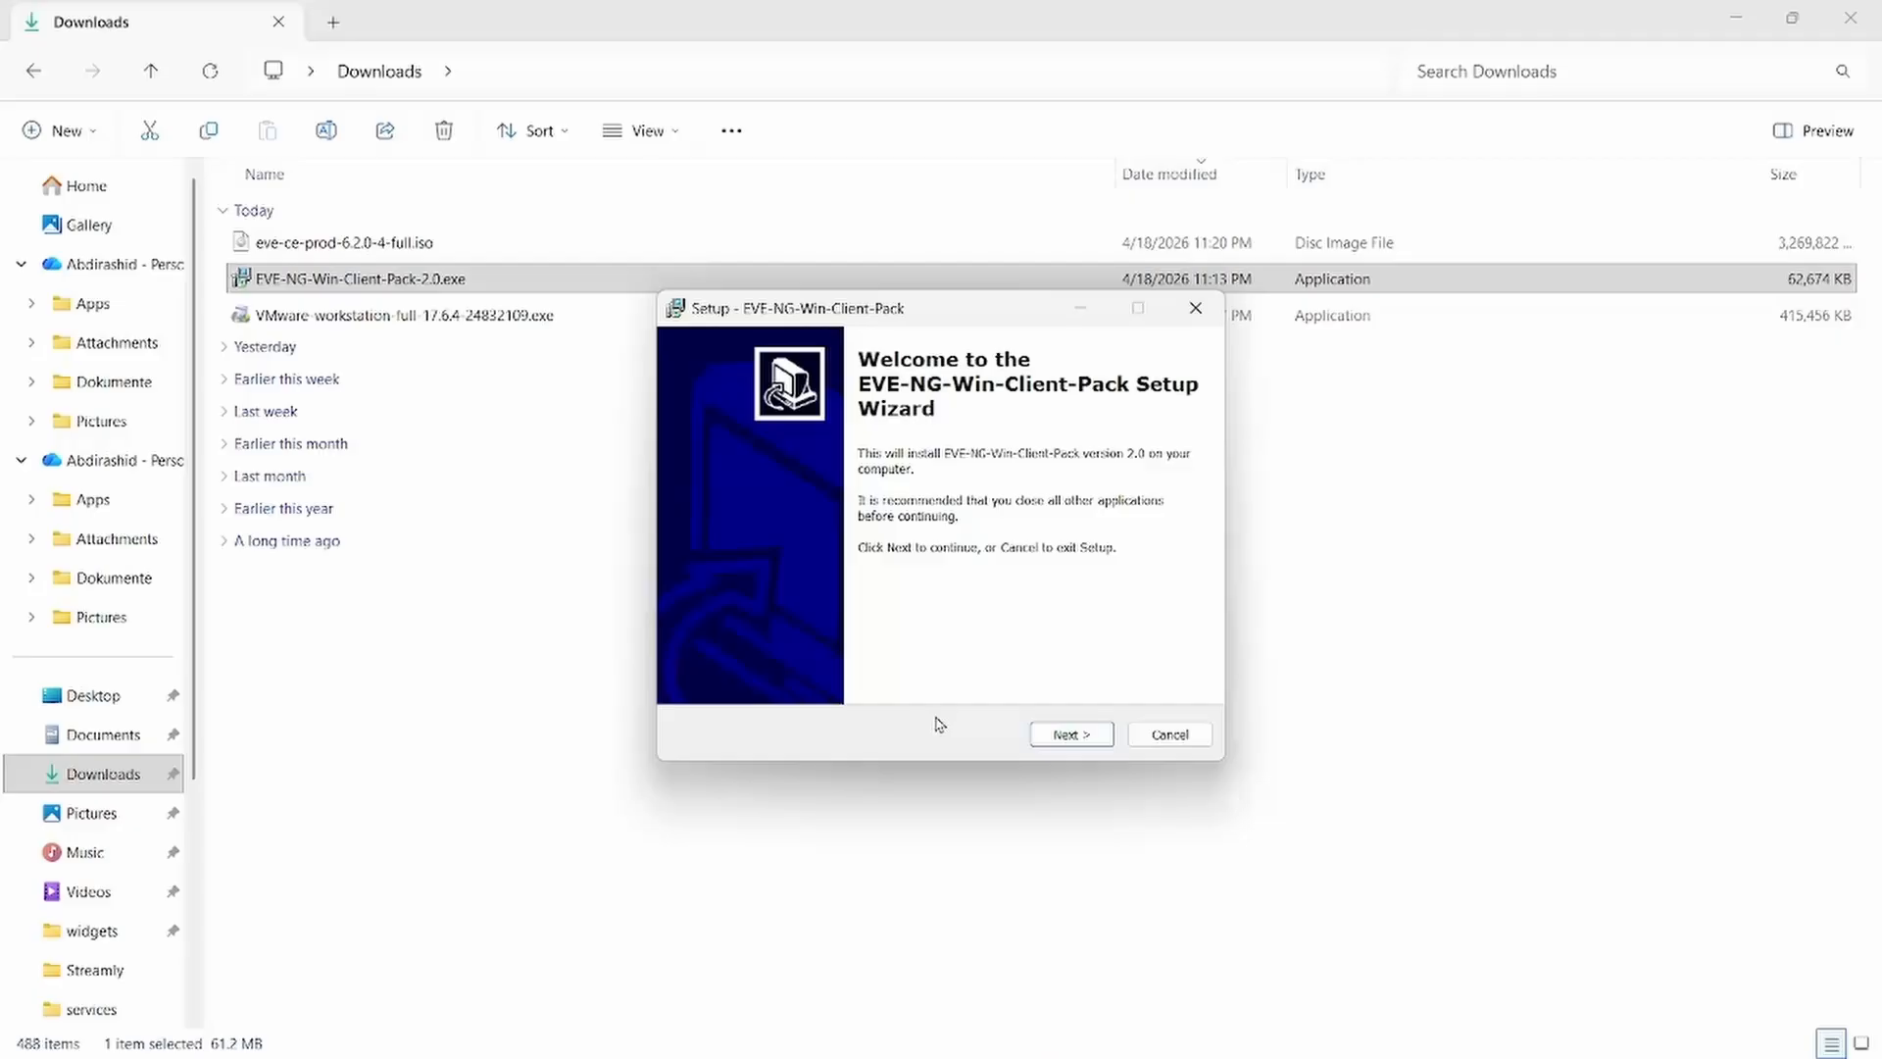
{"action": "left_click", "coordinate": [1066, 737]}
{"action": "left_click", "coordinate": [1068, 740]}
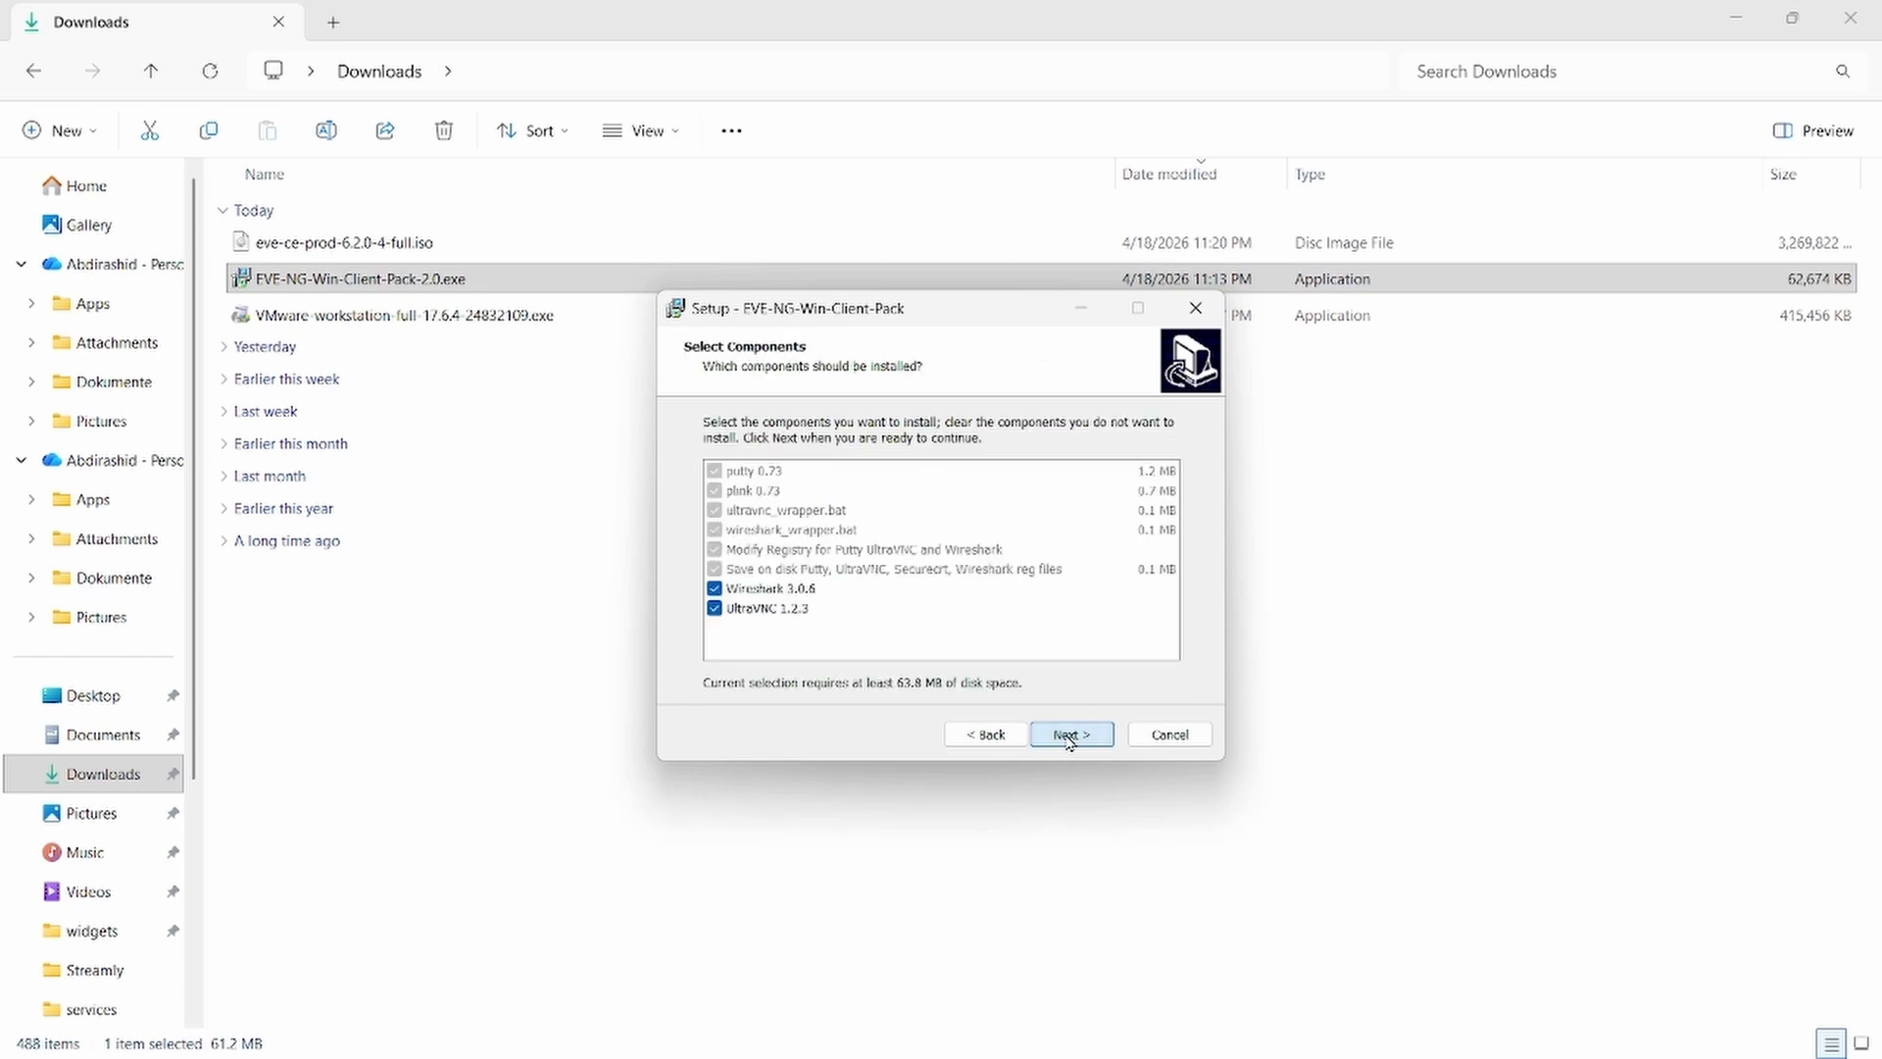
{"action": "left_click", "coordinate": [1074, 733]}
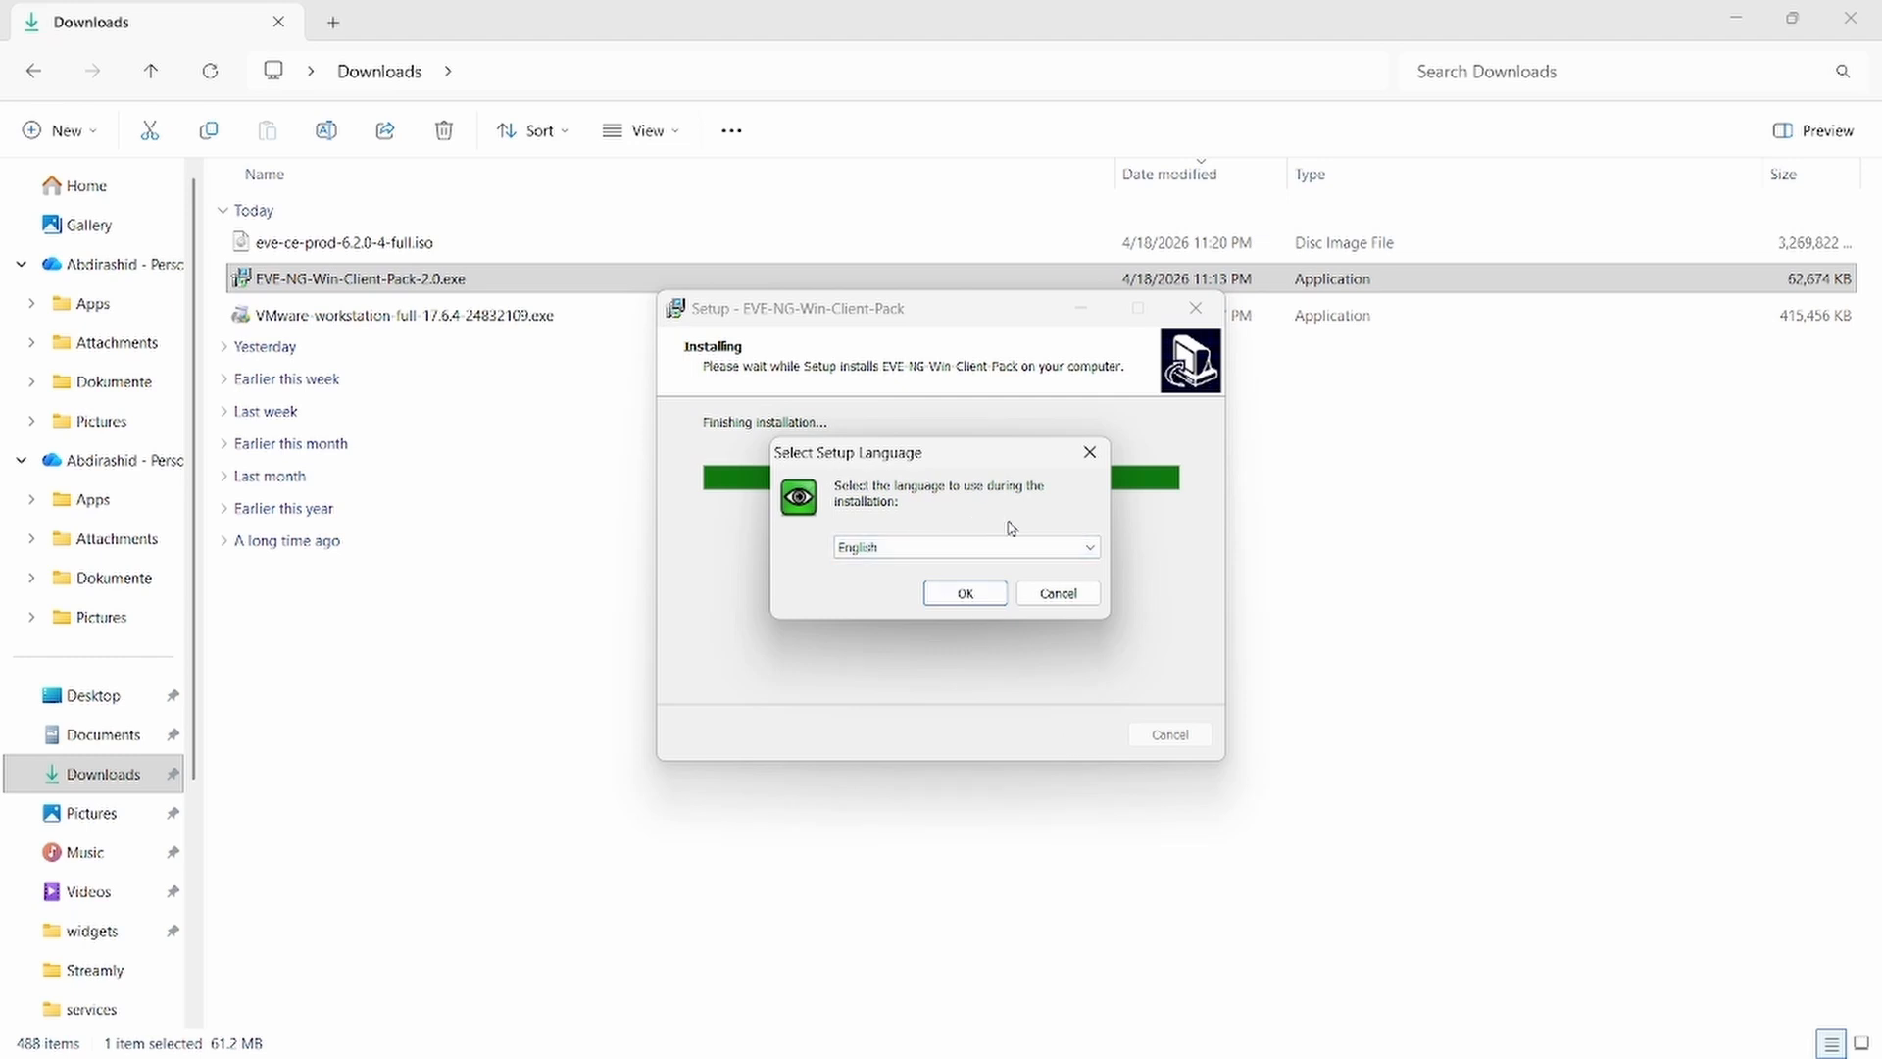
Step: Choose English for UltraVNC setup and accept its license agreement
{"action": "left_click", "coordinate": [962, 594]}
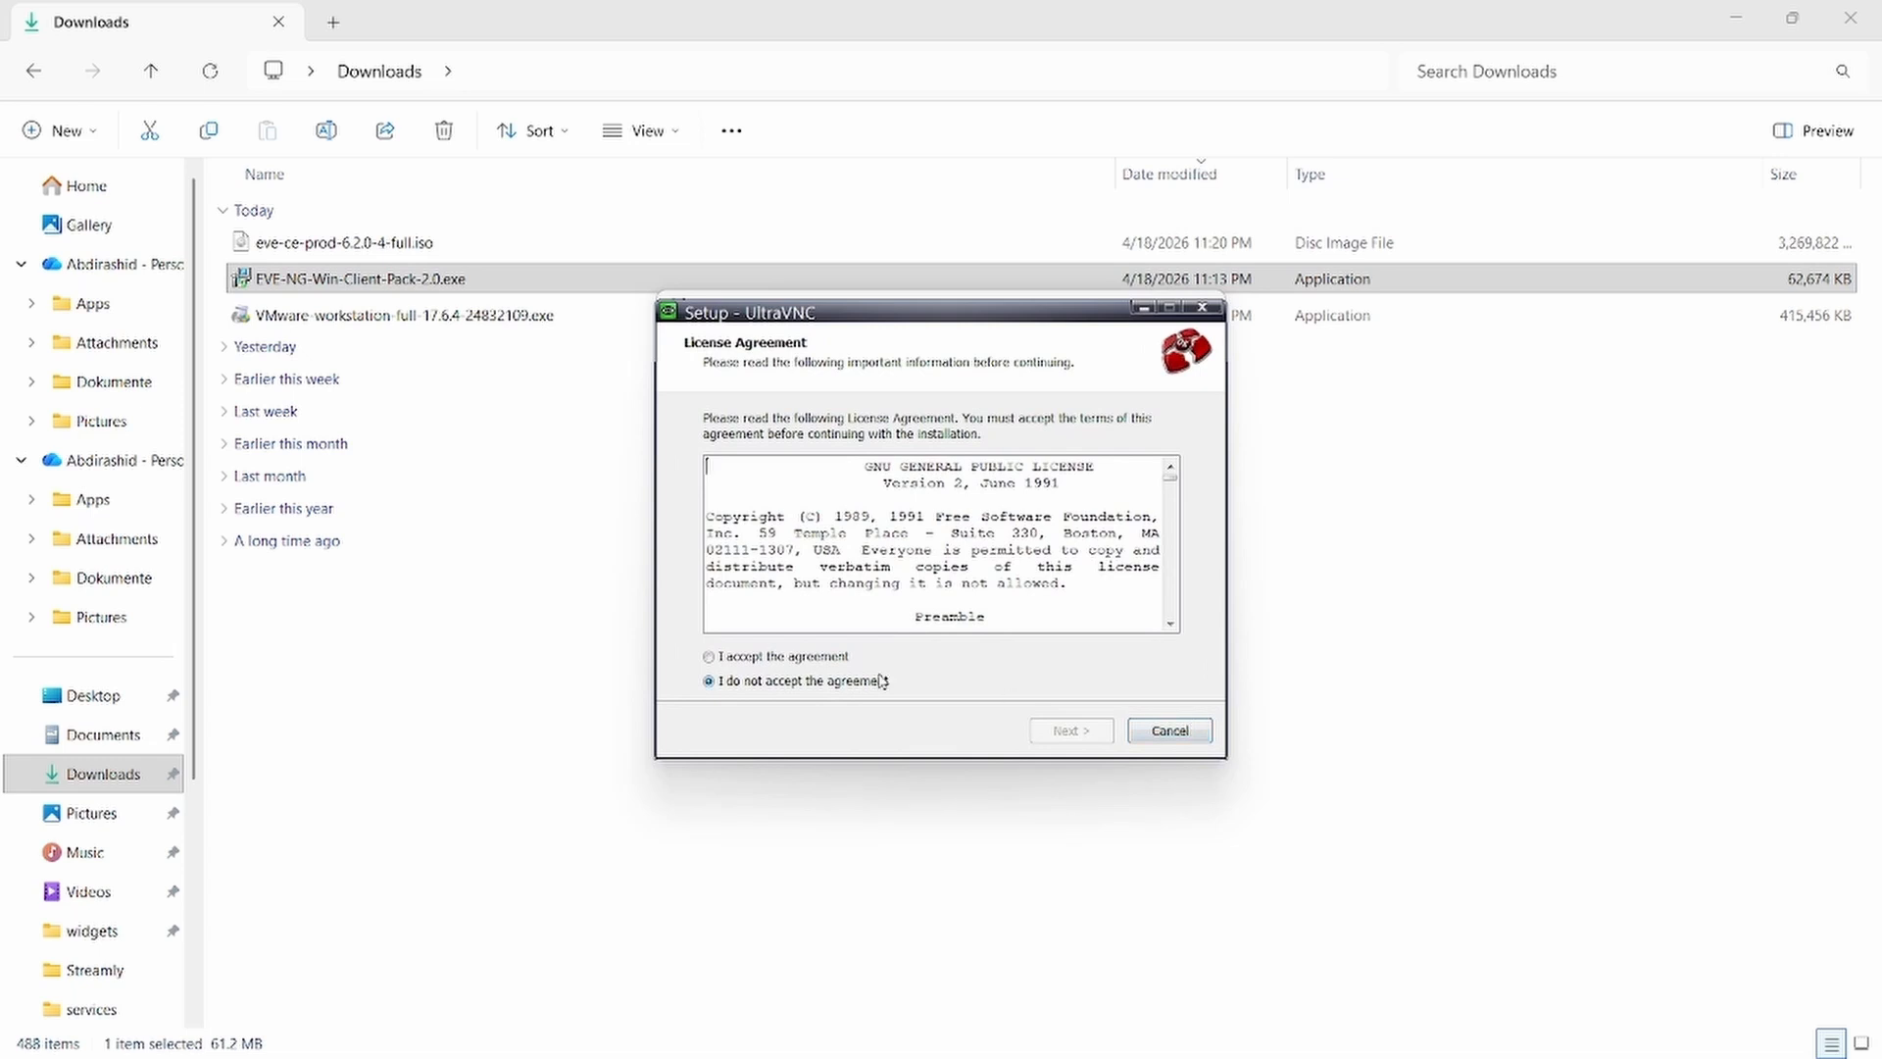
{"action": "left_click", "coordinate": [793, 664]}
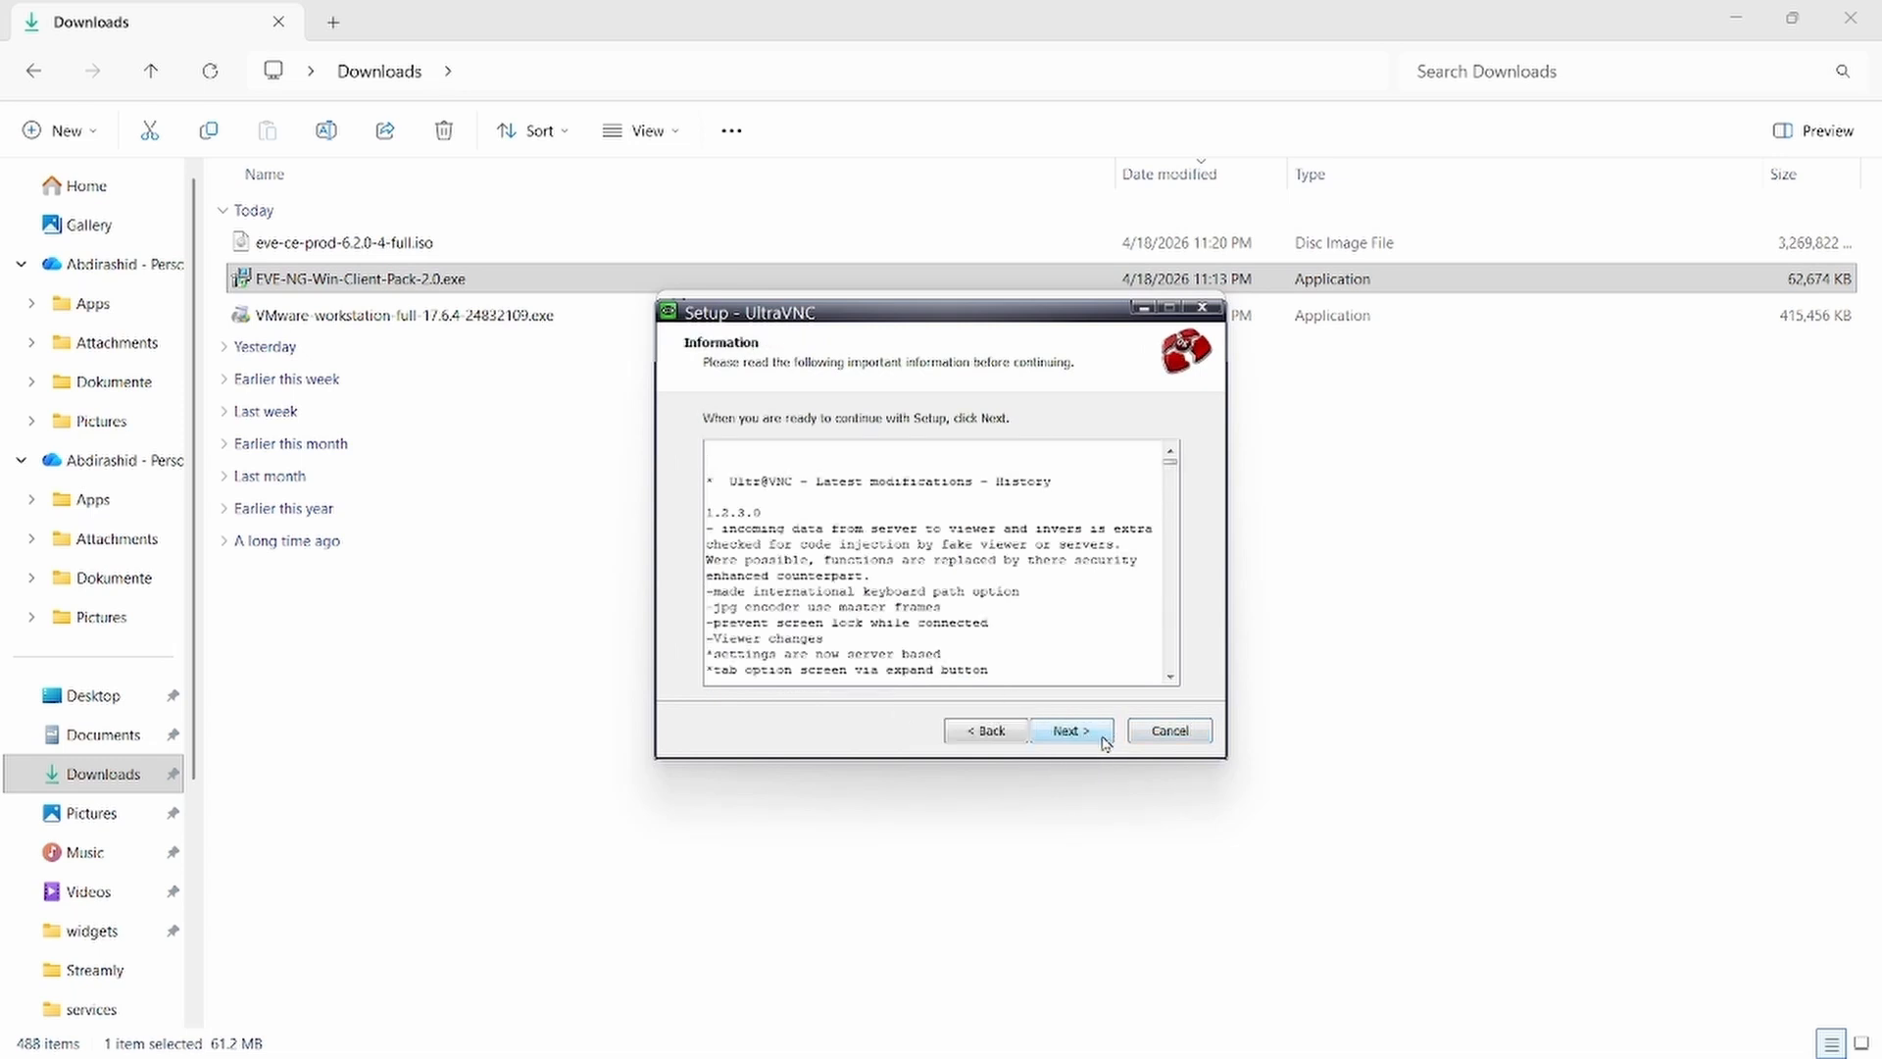
{"action": "left_click", "coordinate": [1083, 734]}
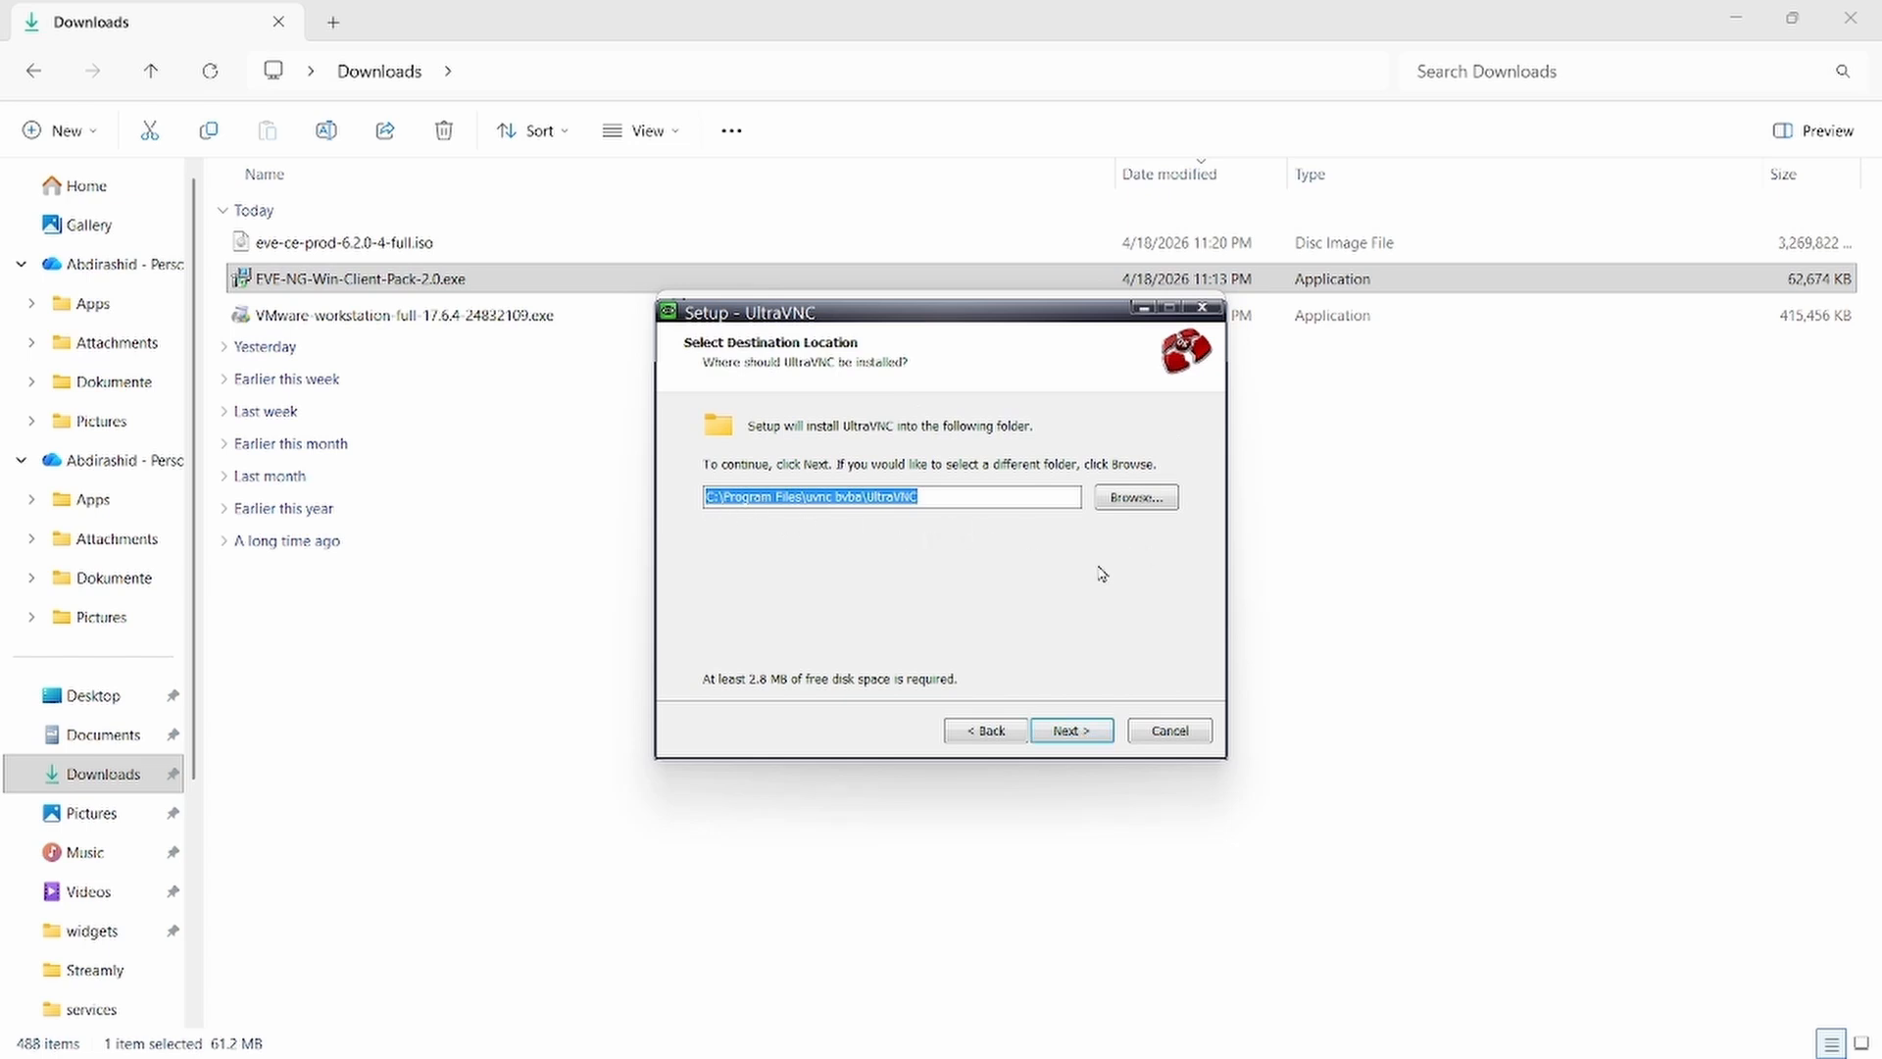
Step: Install UltraVNC server, viewer and repeater to the default folder, then finish the wizard
{"action": "left_click", "coordinate": [1075, 743]}
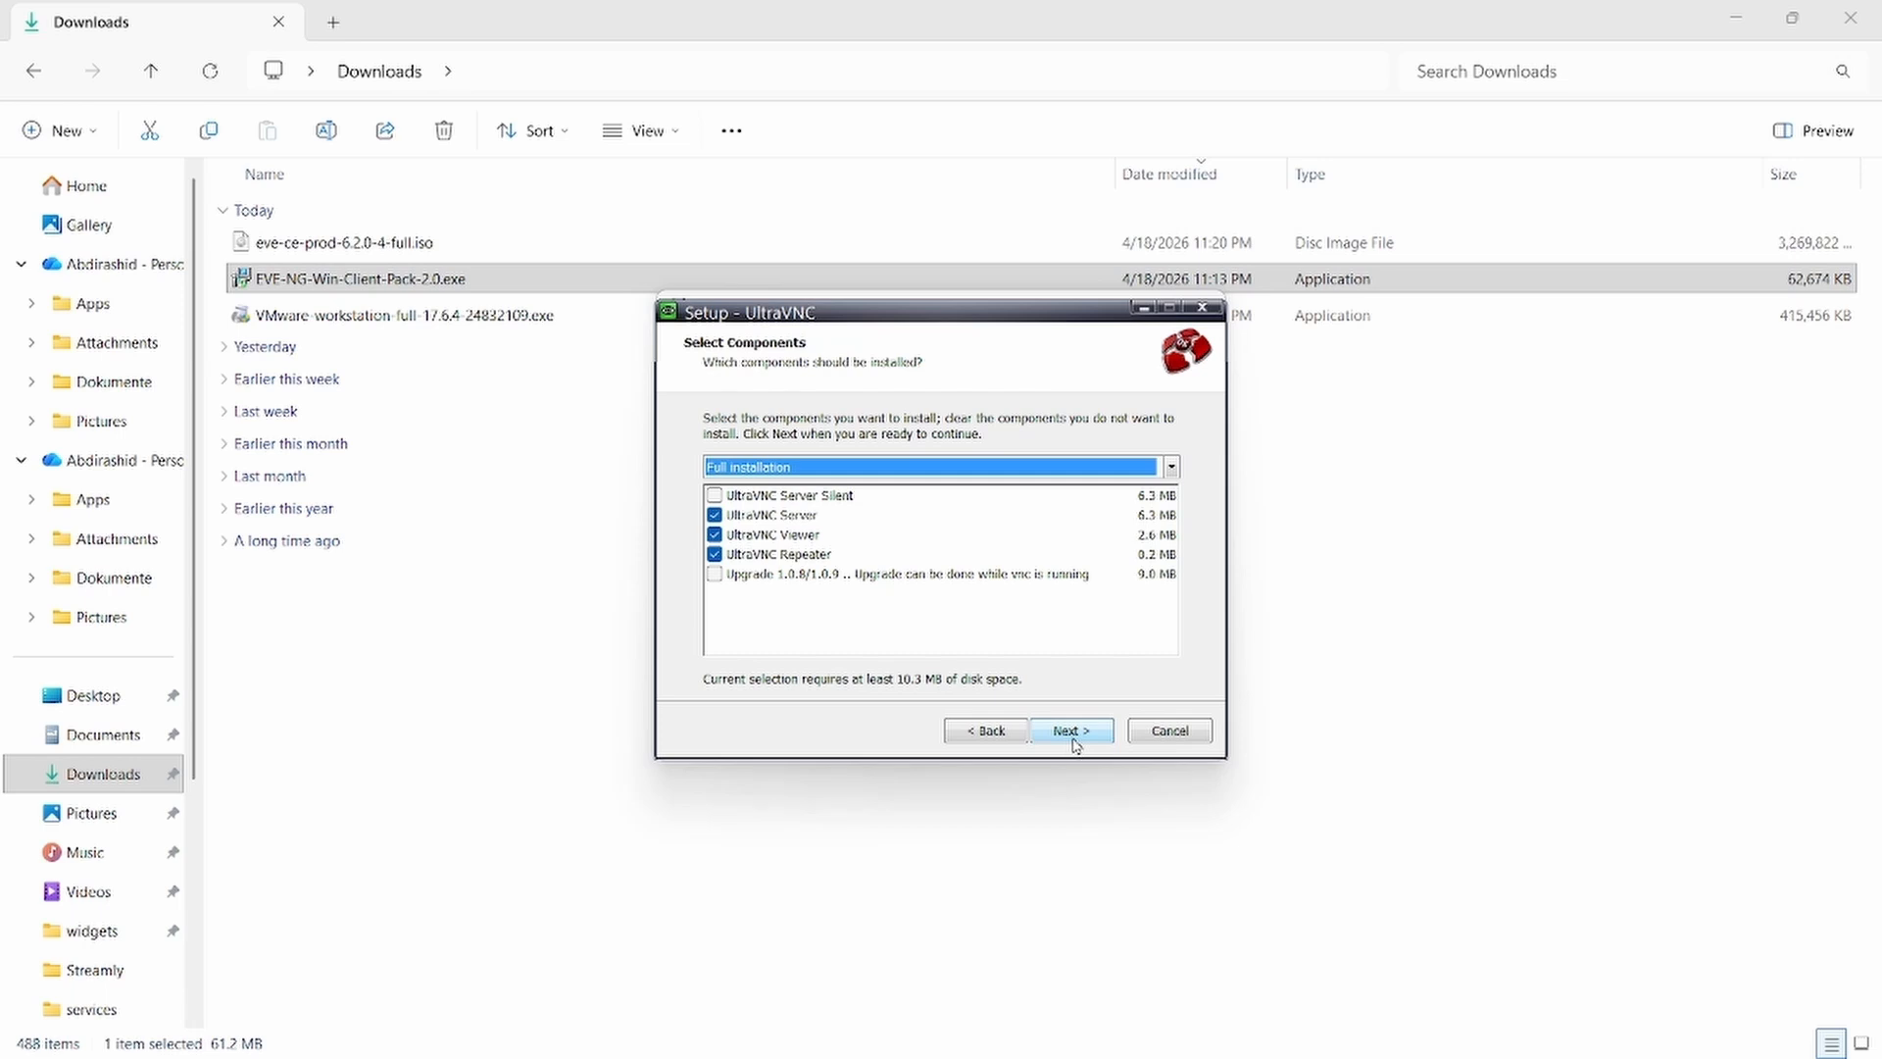
{"action": "left_click", "coordinate": [1075, 743]}
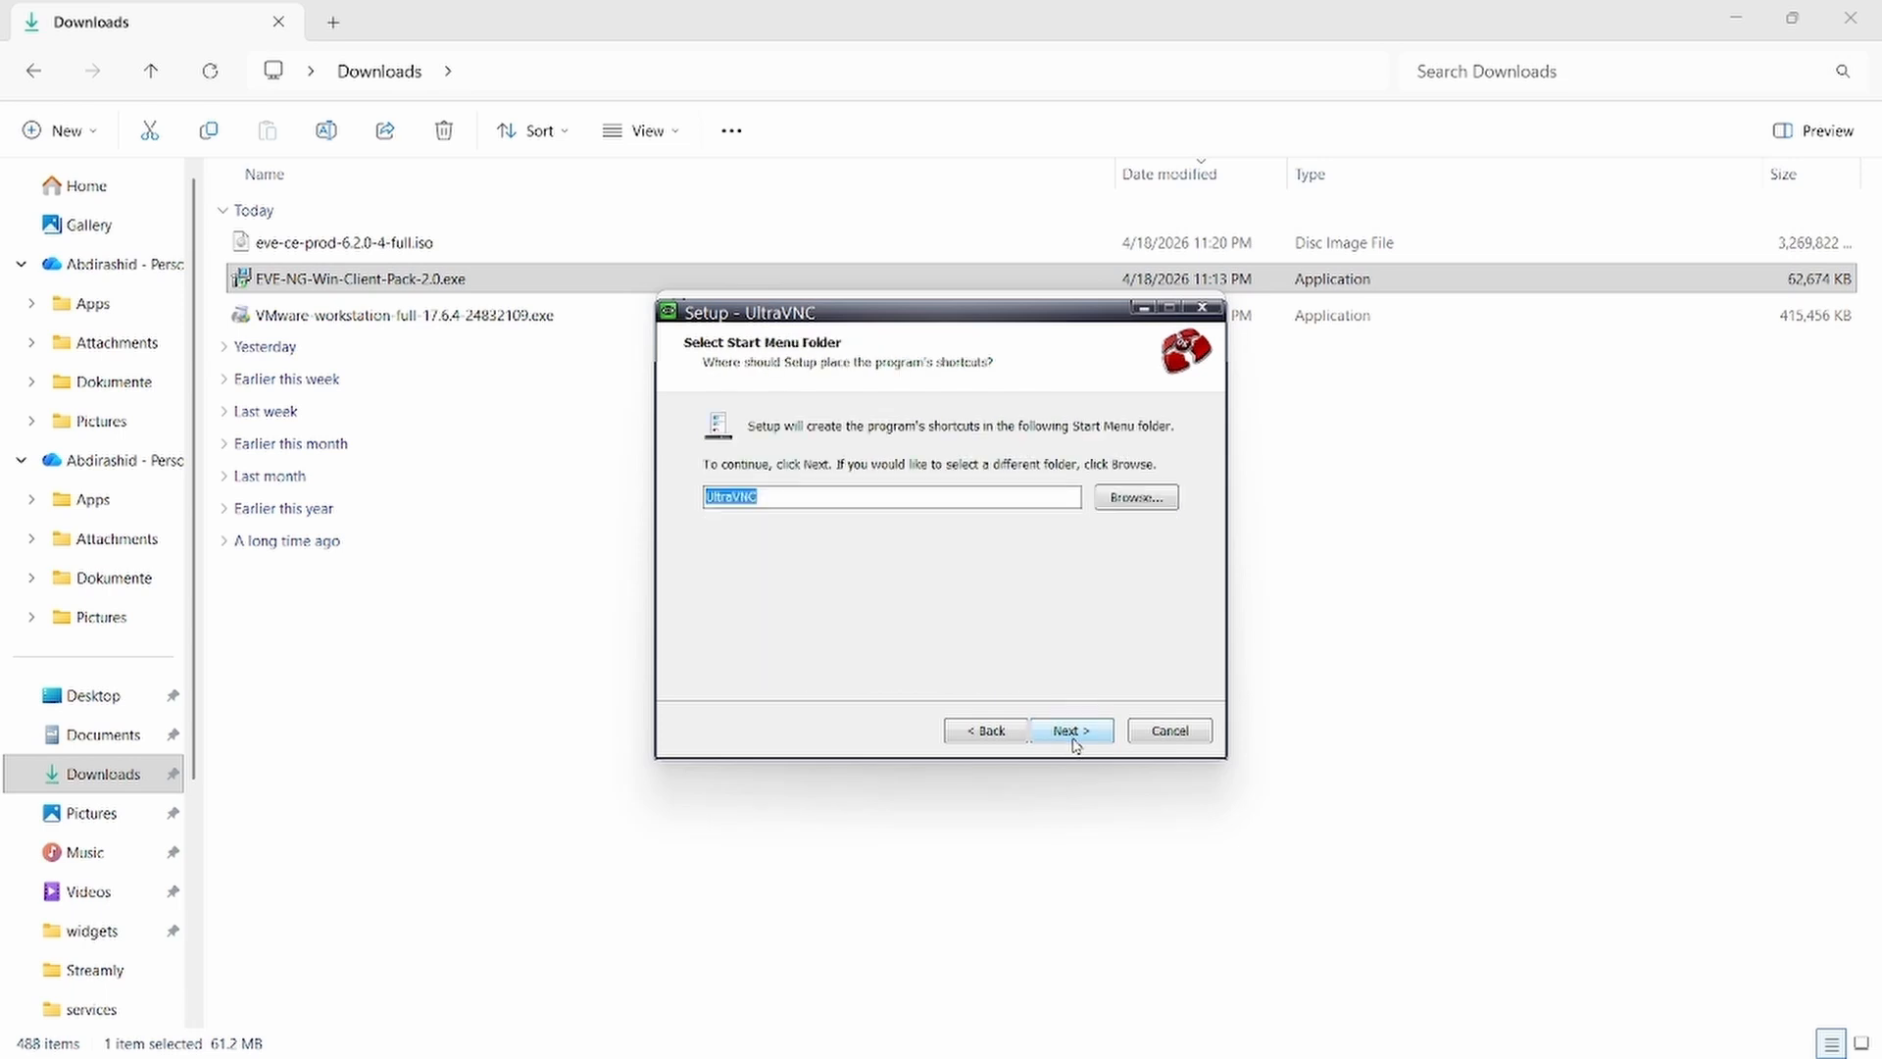
{"action": "left_click", "coordinate": [1075, 743]}
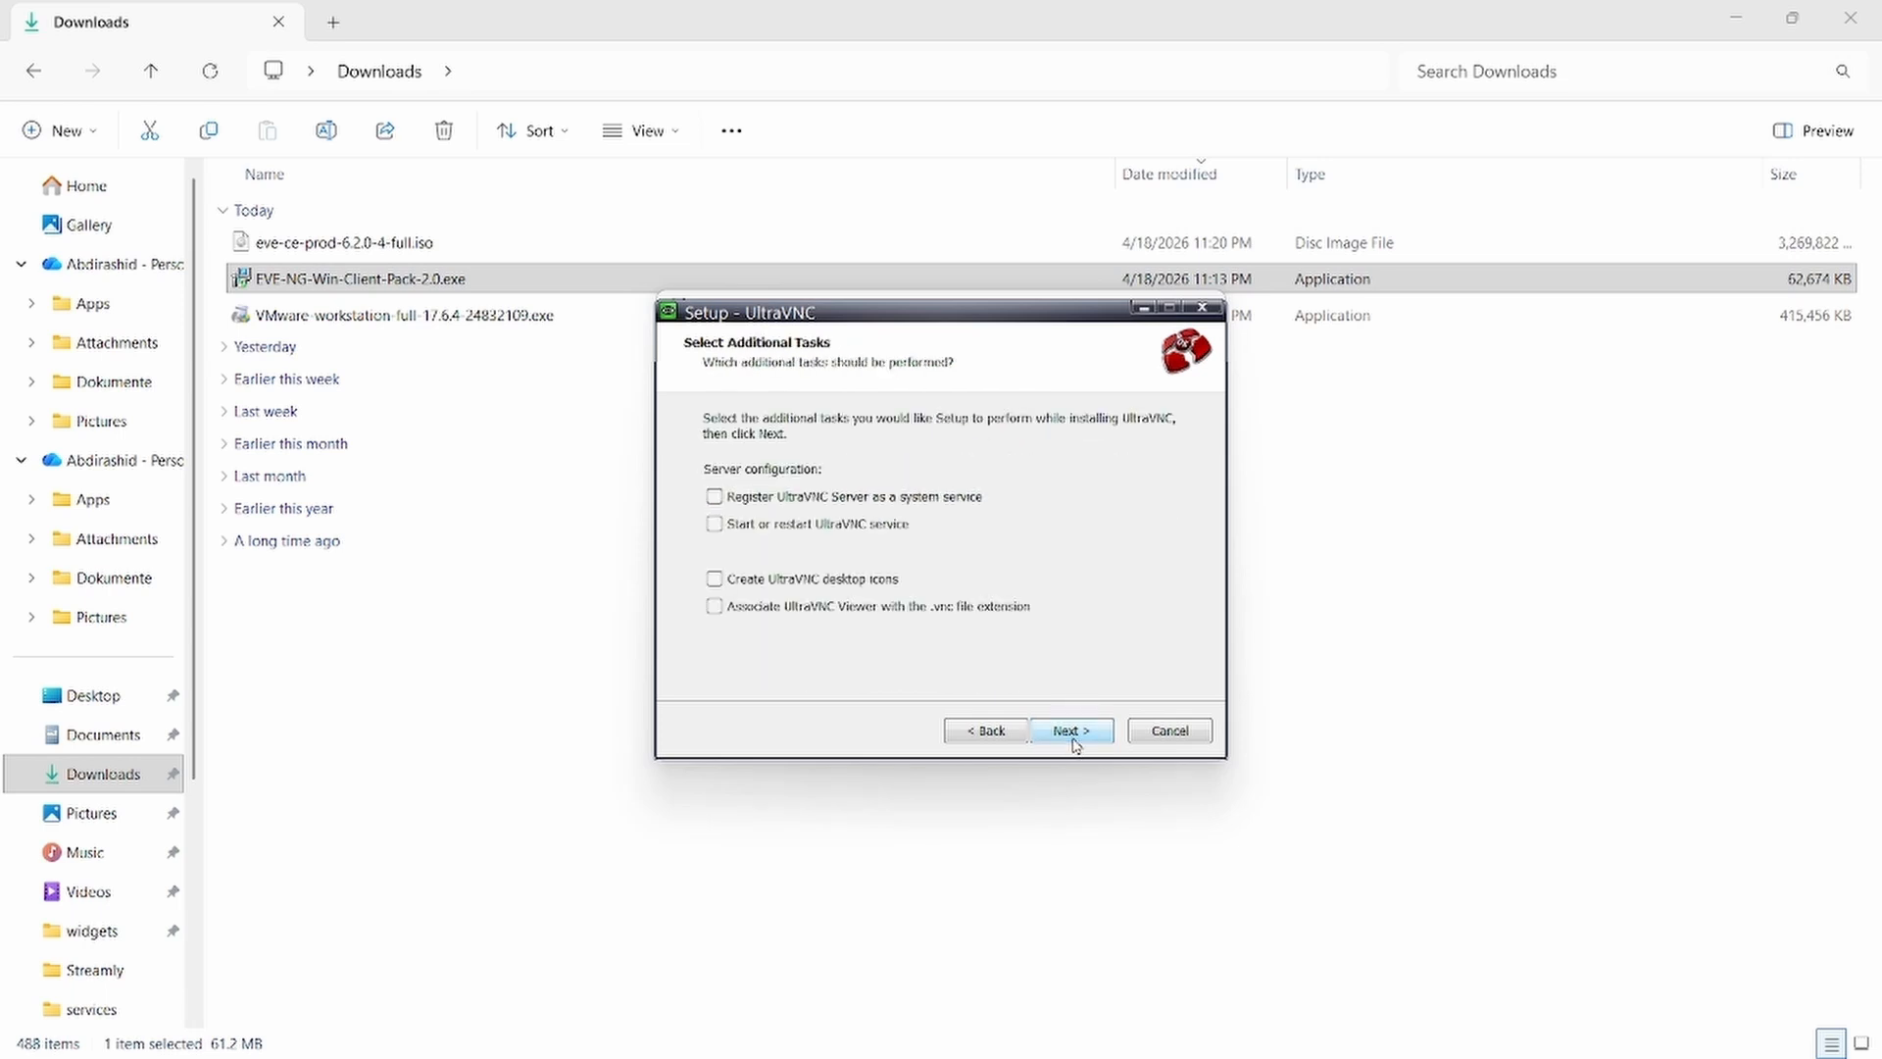
{"action": "left_click", "coordinate": [1075, 743]}
{"action": "left_click", "coordinate": [1075, 743]}
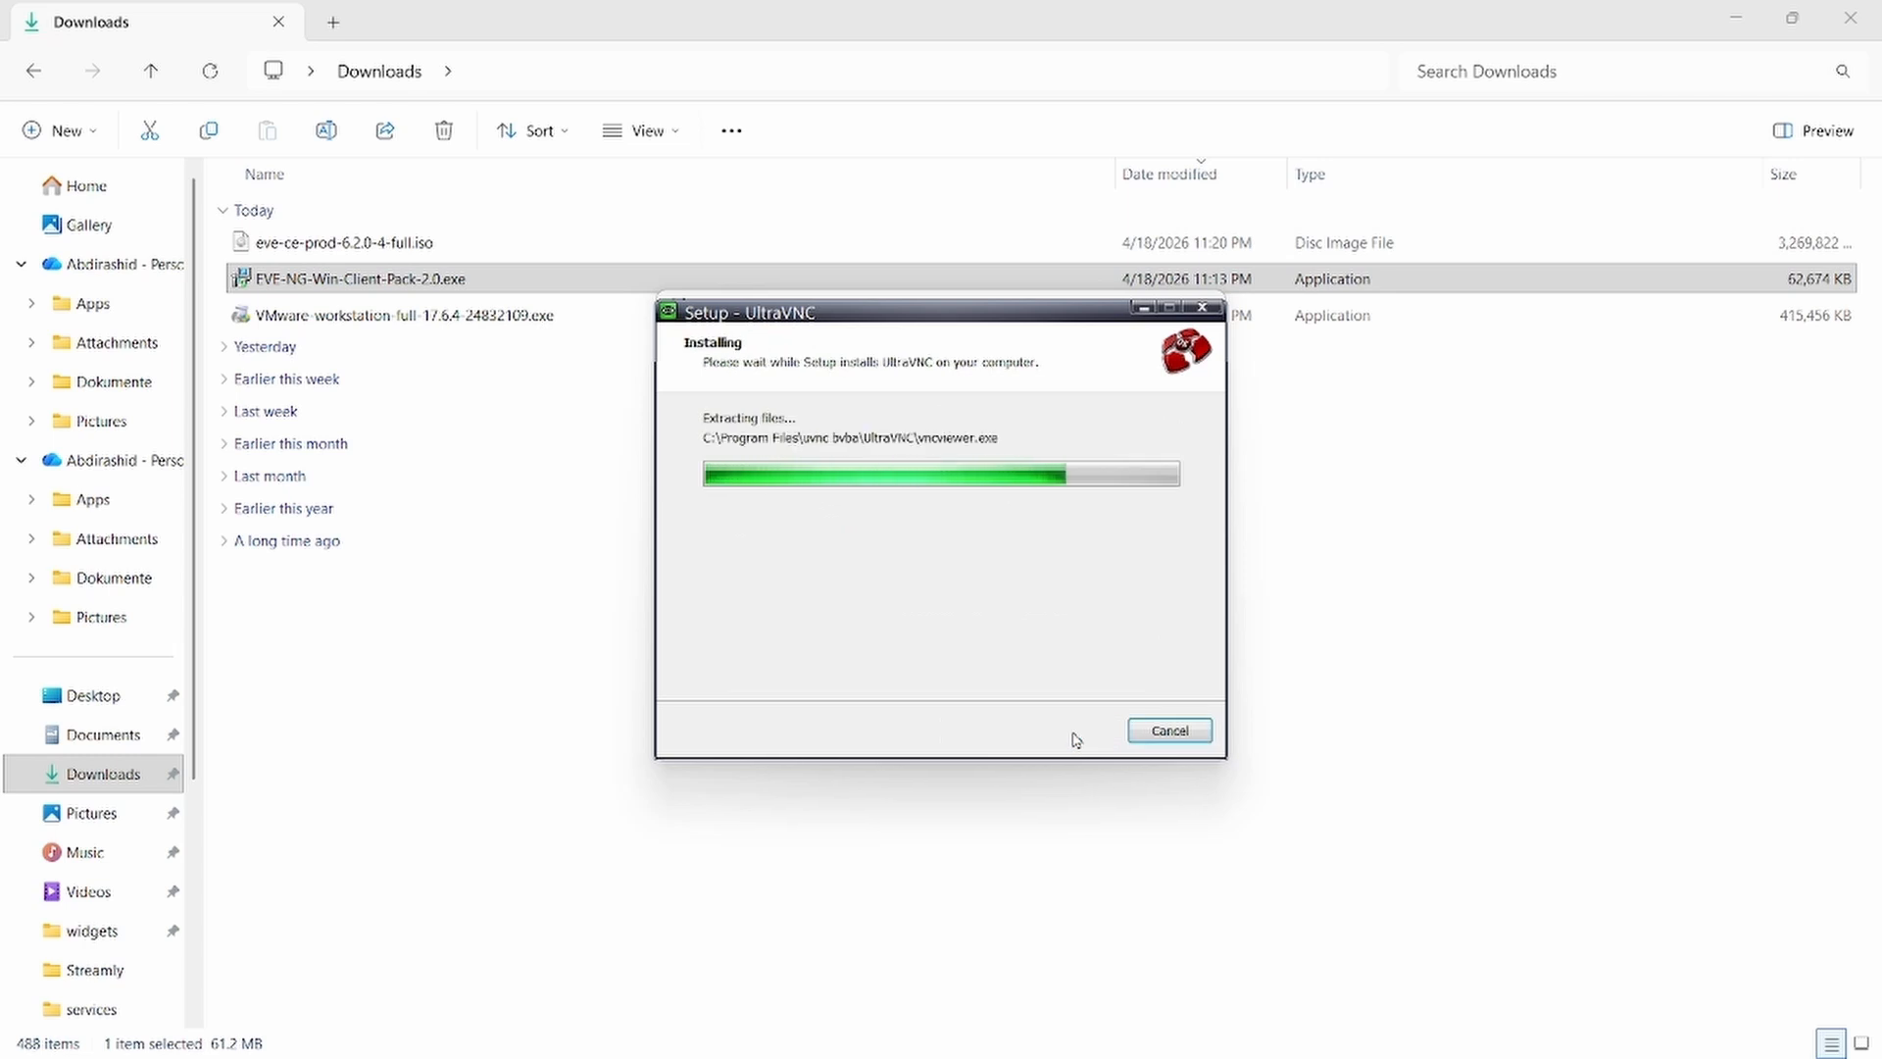
{"action": "left_click", "coordinate": [1074, 737]}
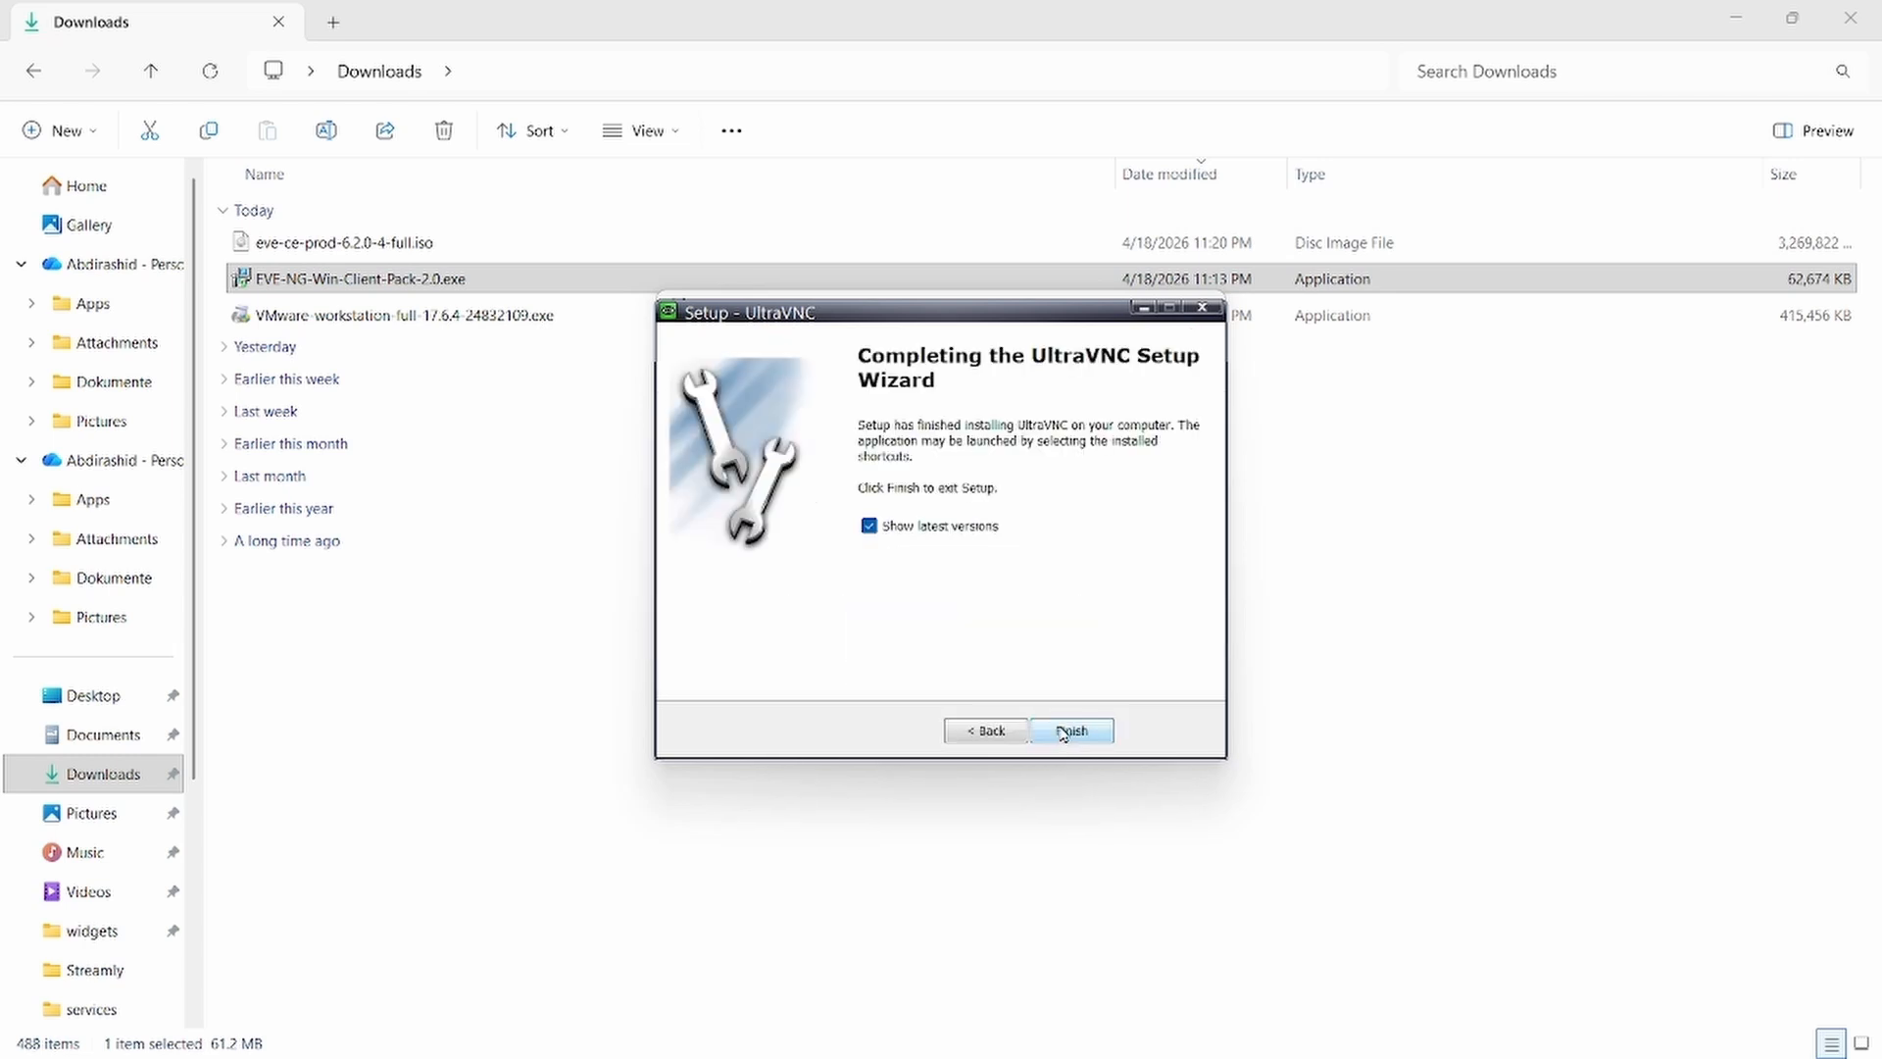
{"action": "left_click", "coordinate": [1063, 734]}
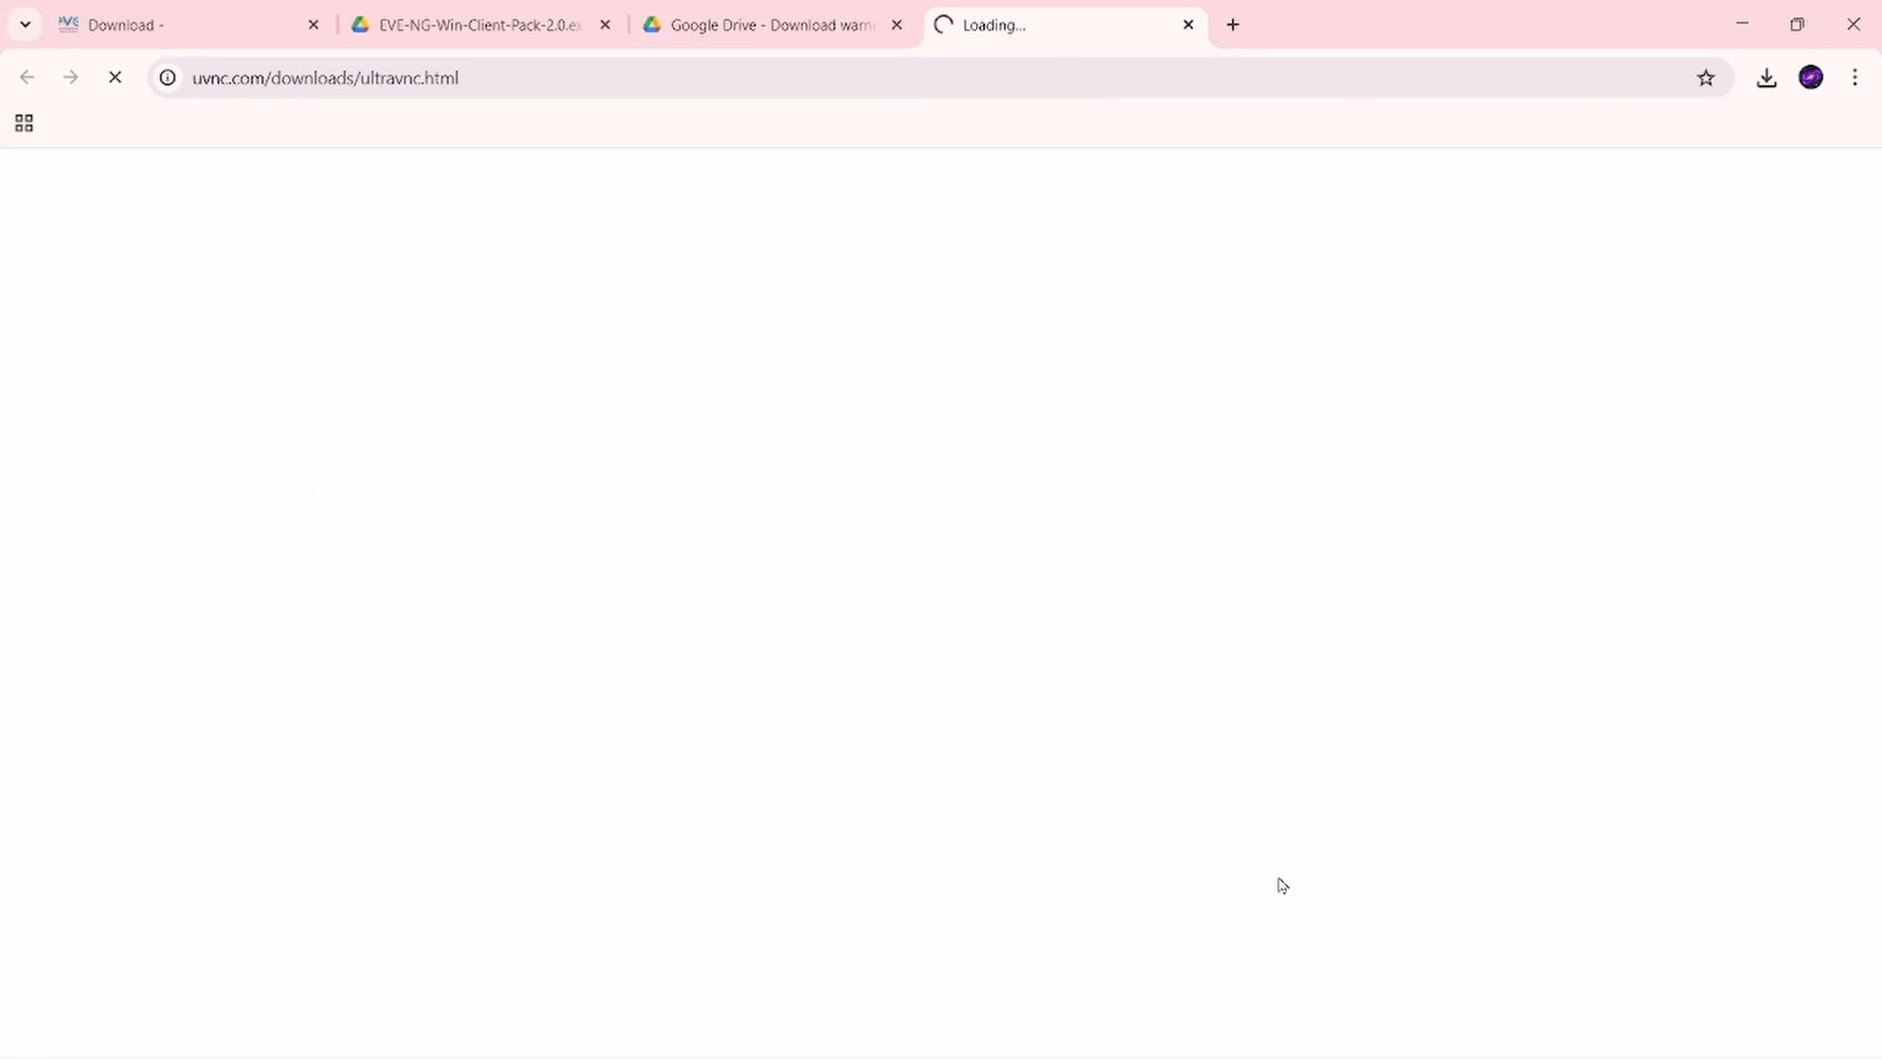
Step: Install Wireshark 3.0.6 with all components, default folder and Npcap 0.9983 included
{"action": "left_click", "coordinate": [1742, 23]}
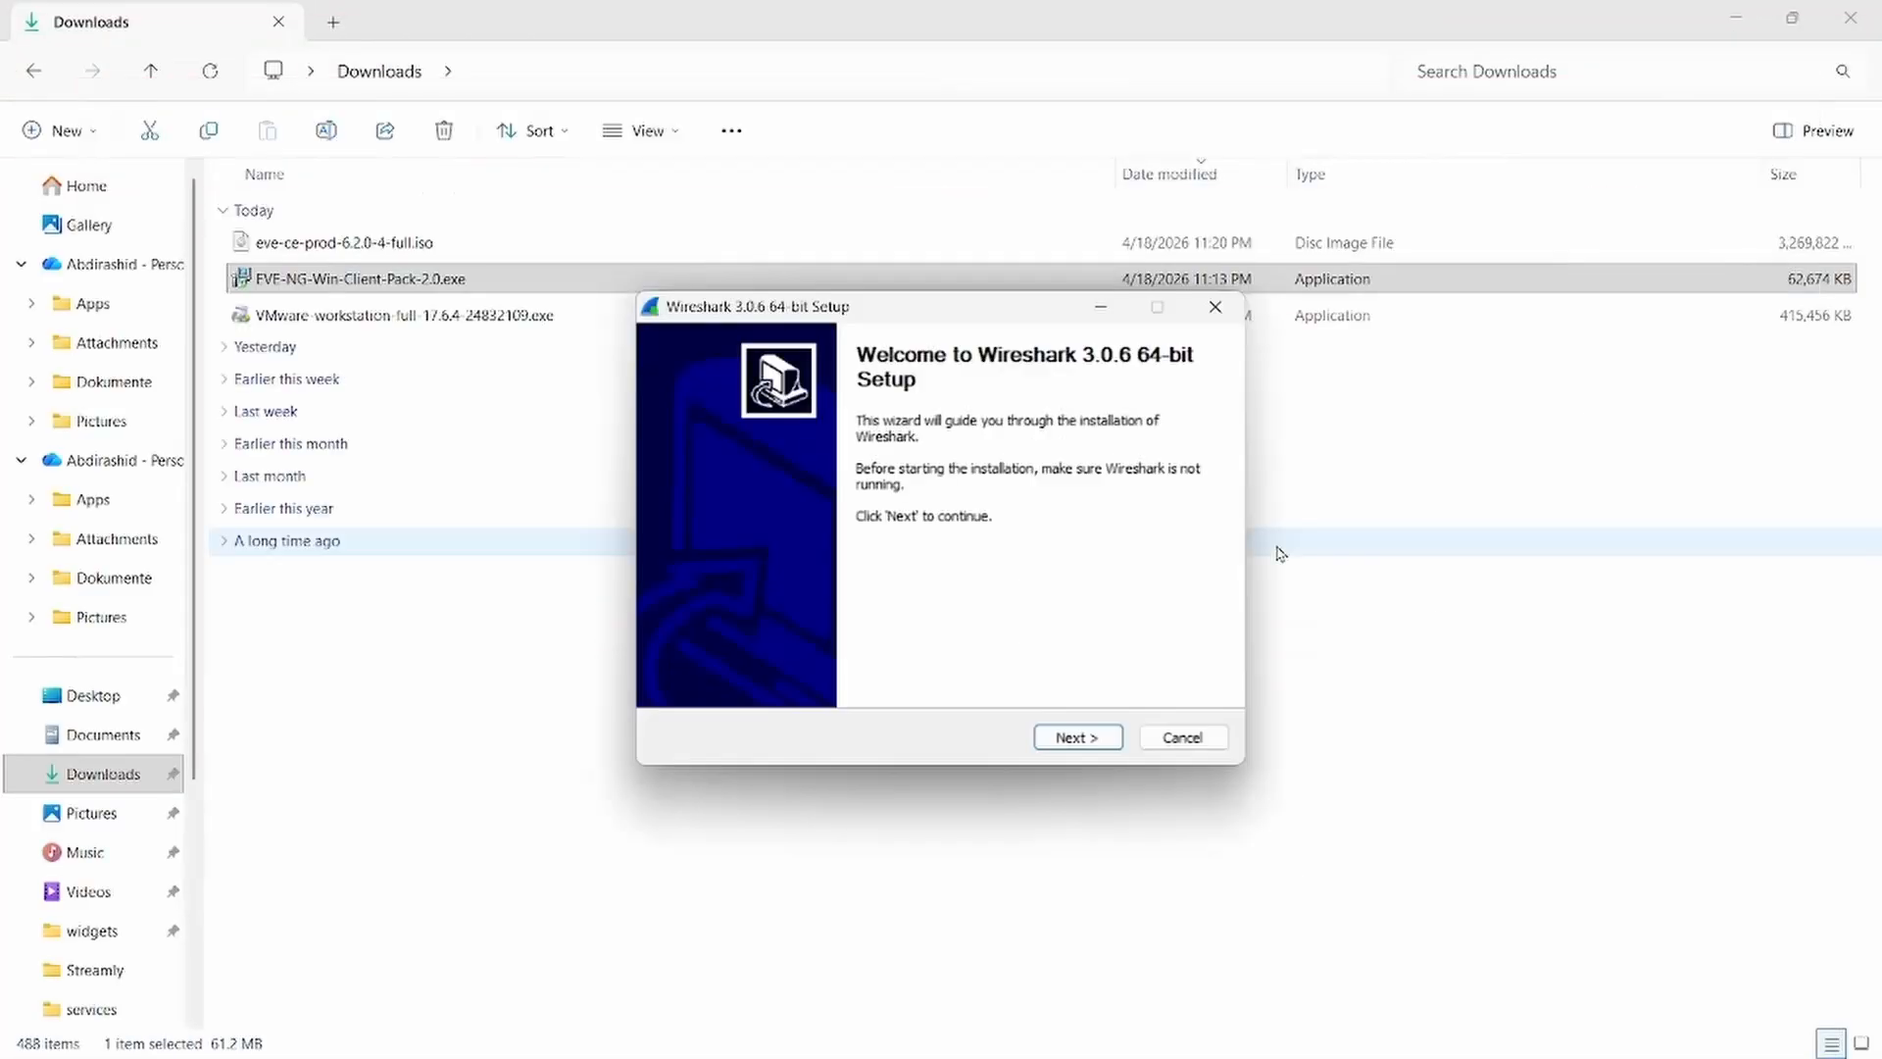
{"action": "left_click", "coordinate": [1100, 743]}
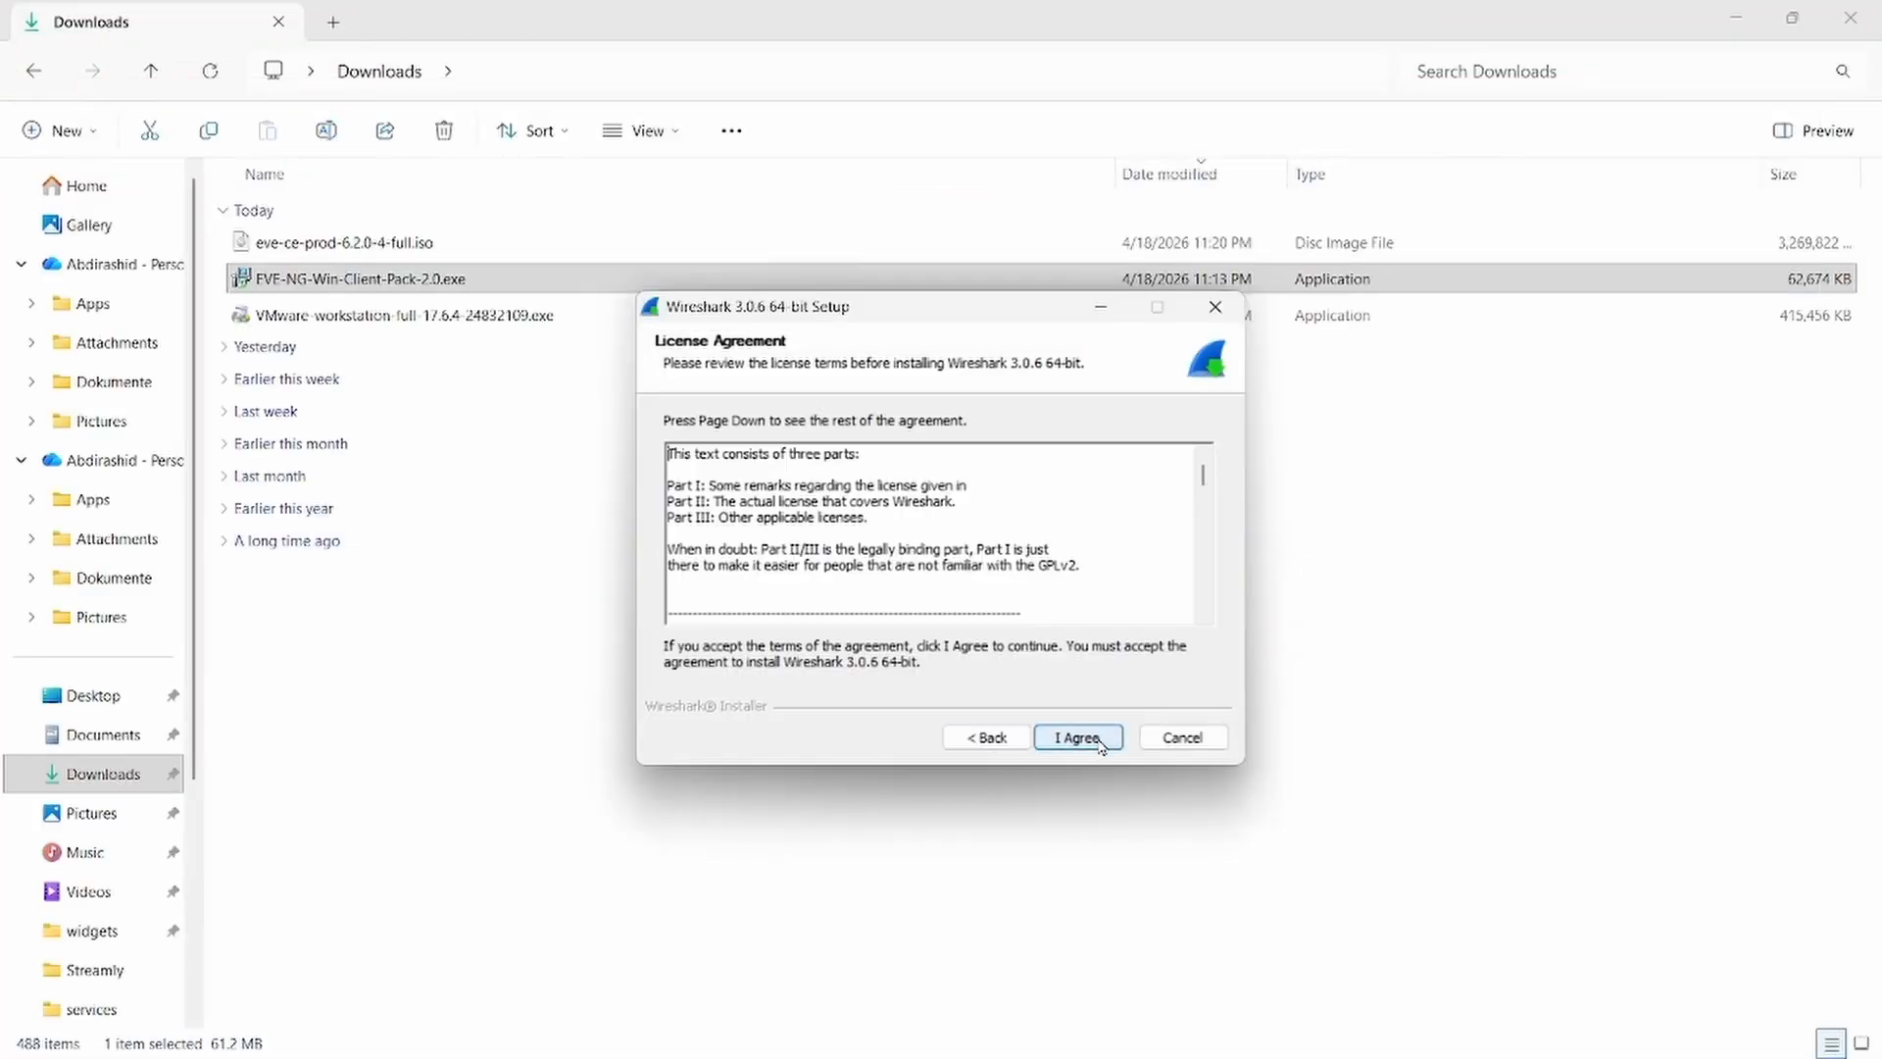
{"action": "left_click", "coordinate": [1103, 743]}
{"action": "left_click", "coordinate": [1102, 743]}
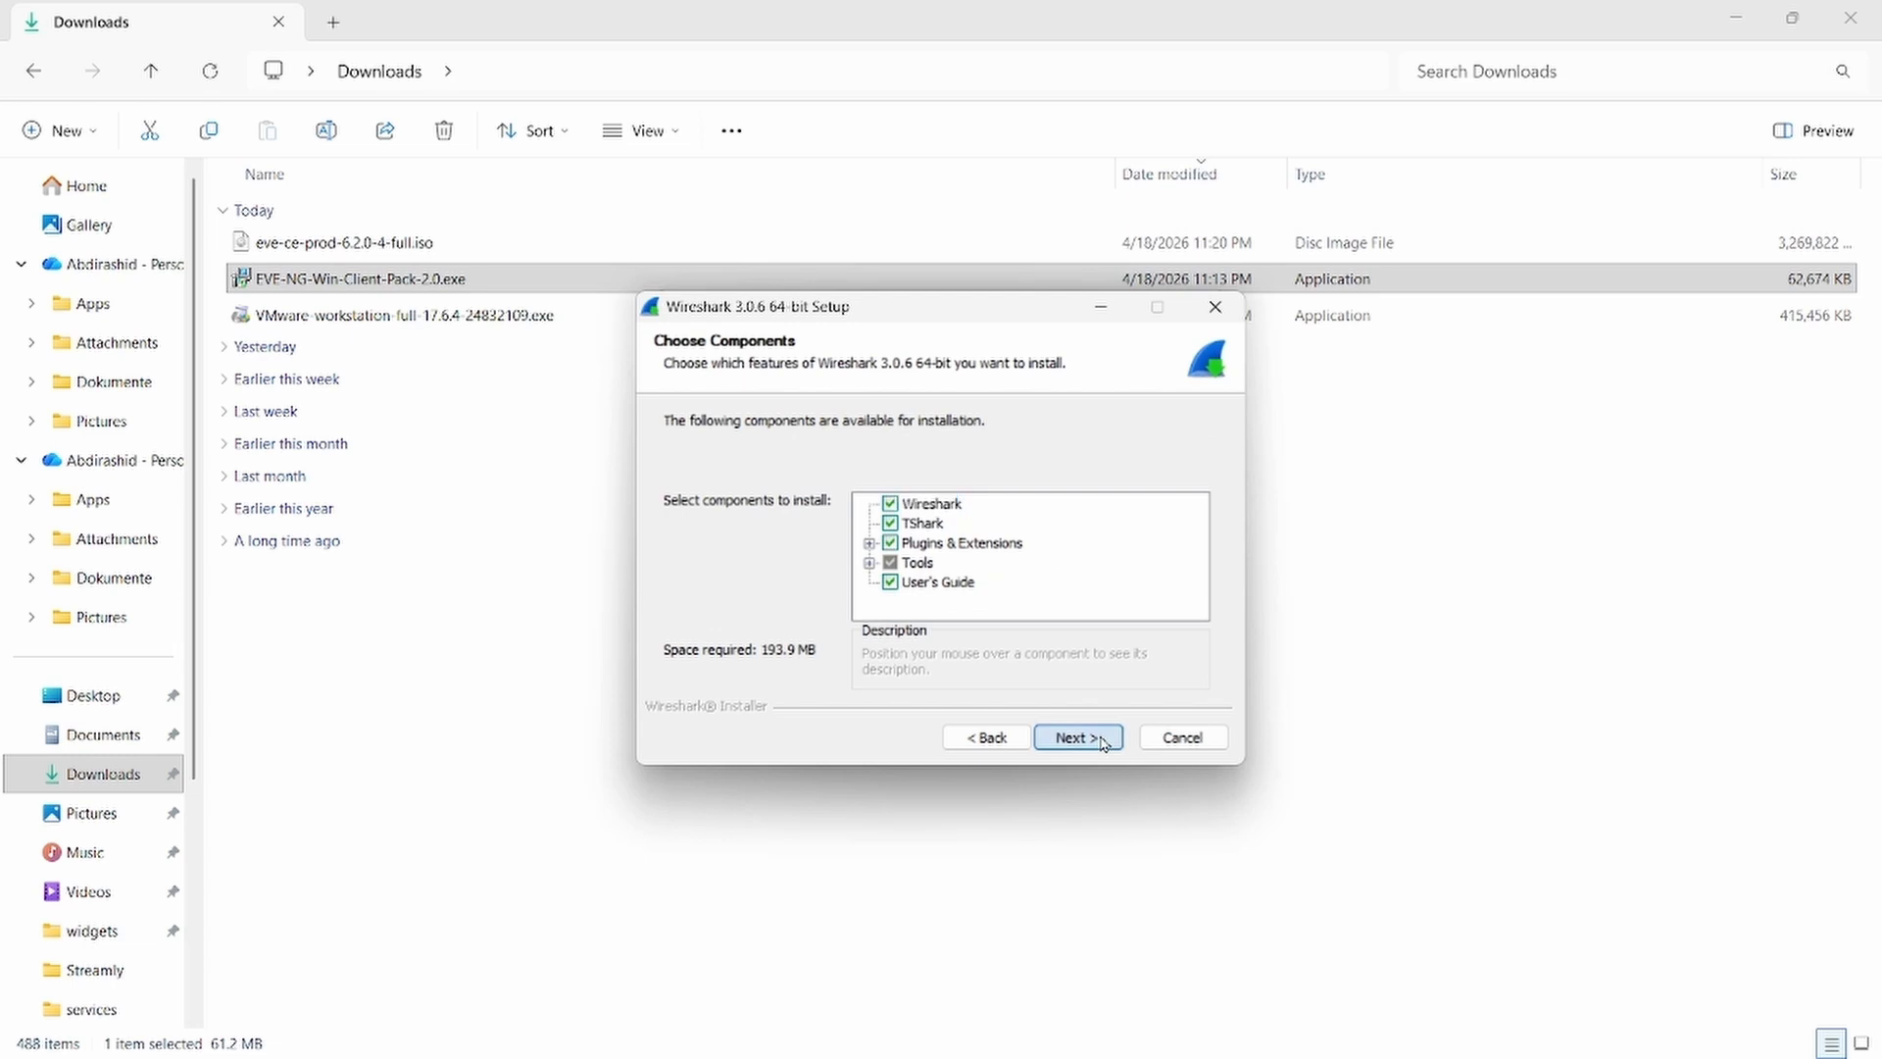
{"action": "left_click", "coordinate": [1103, 743]}
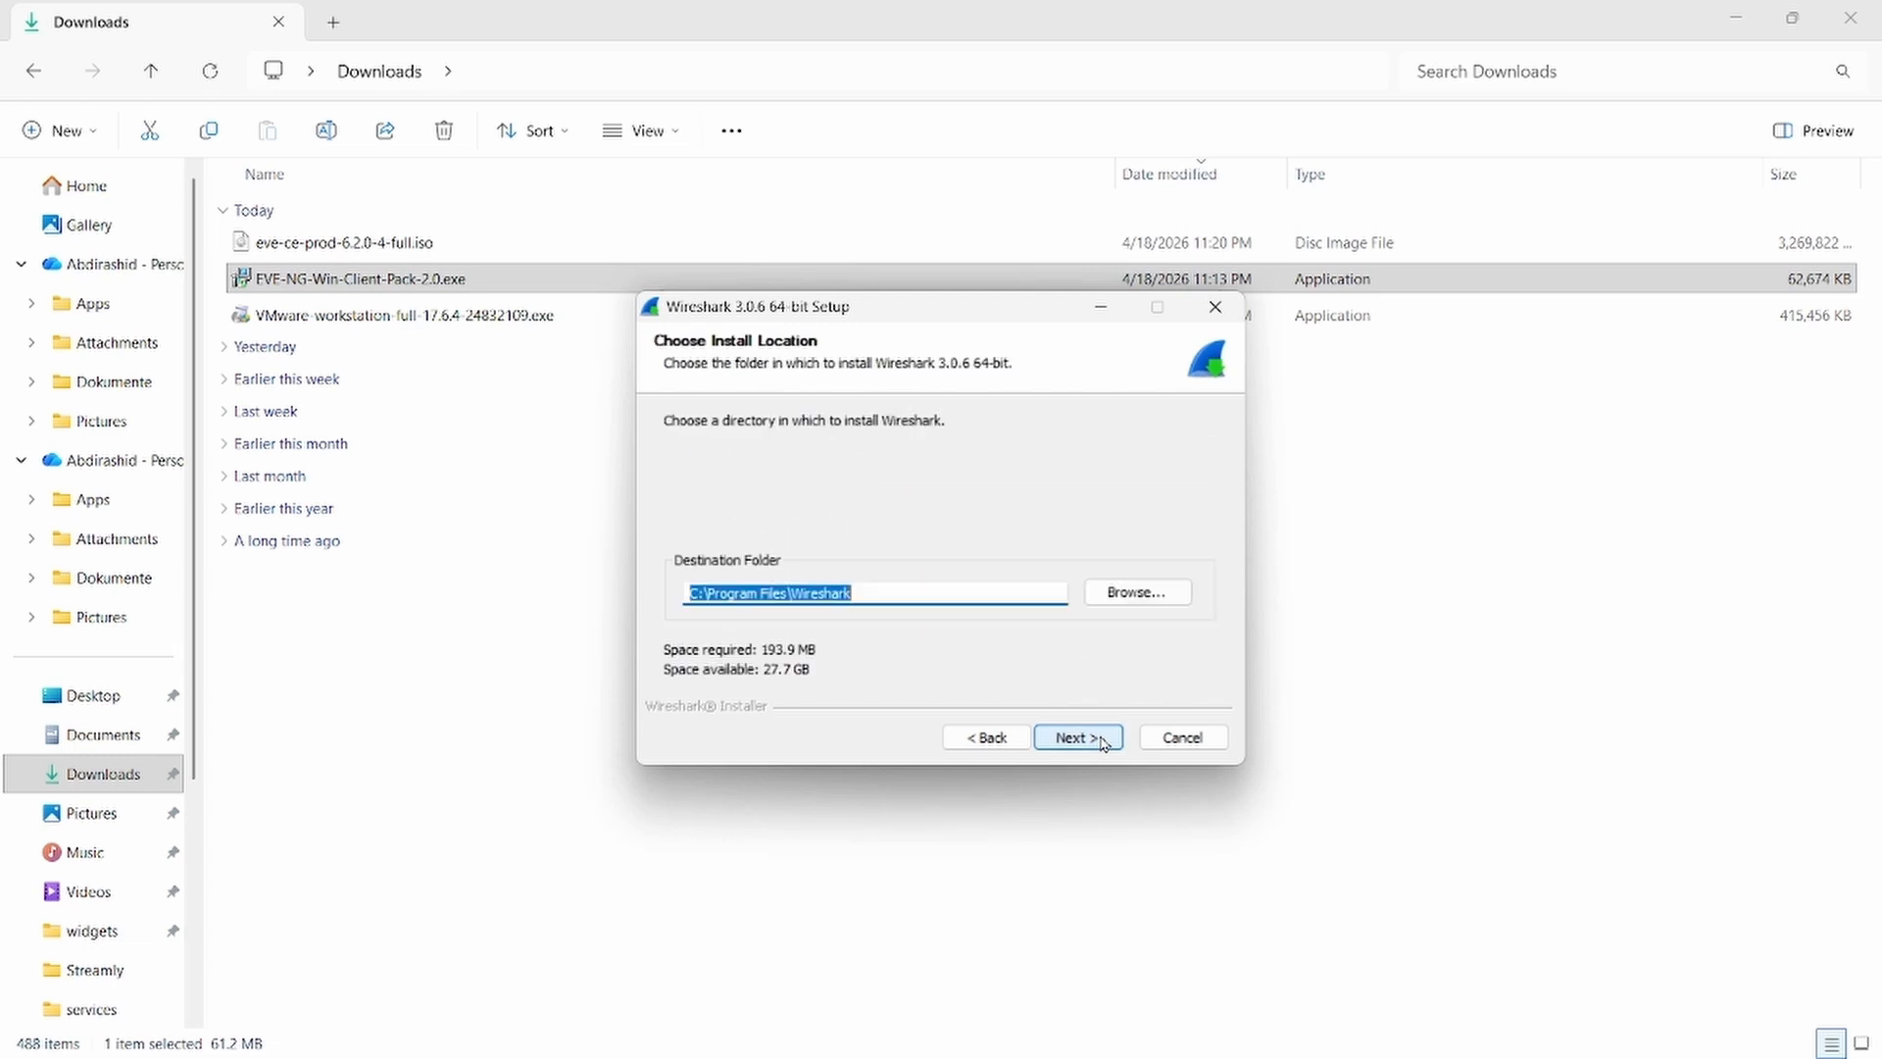
{"action": "left_click", "coordinate": [1103, 743]}
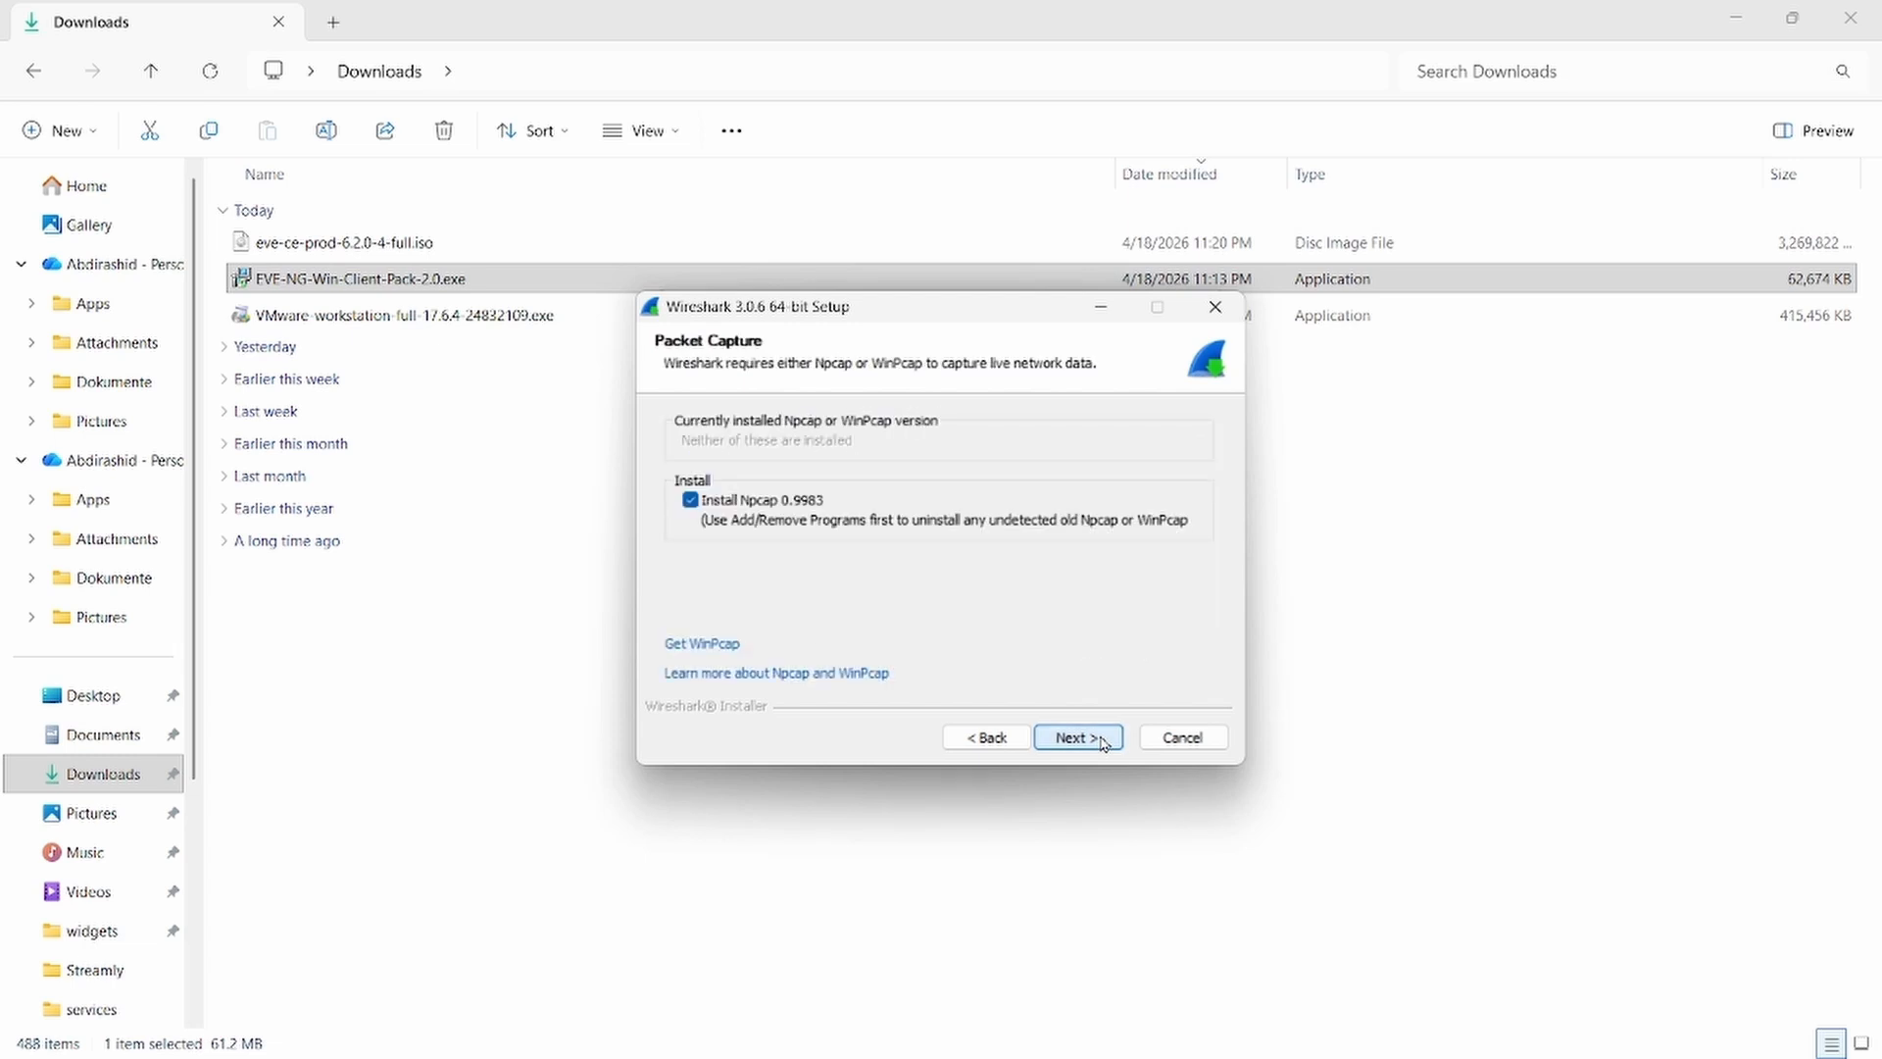
{"action": "left_click", "coordinate": [1103, 743]}
{"action": "left_click", "coordinate": [1102, 743]}
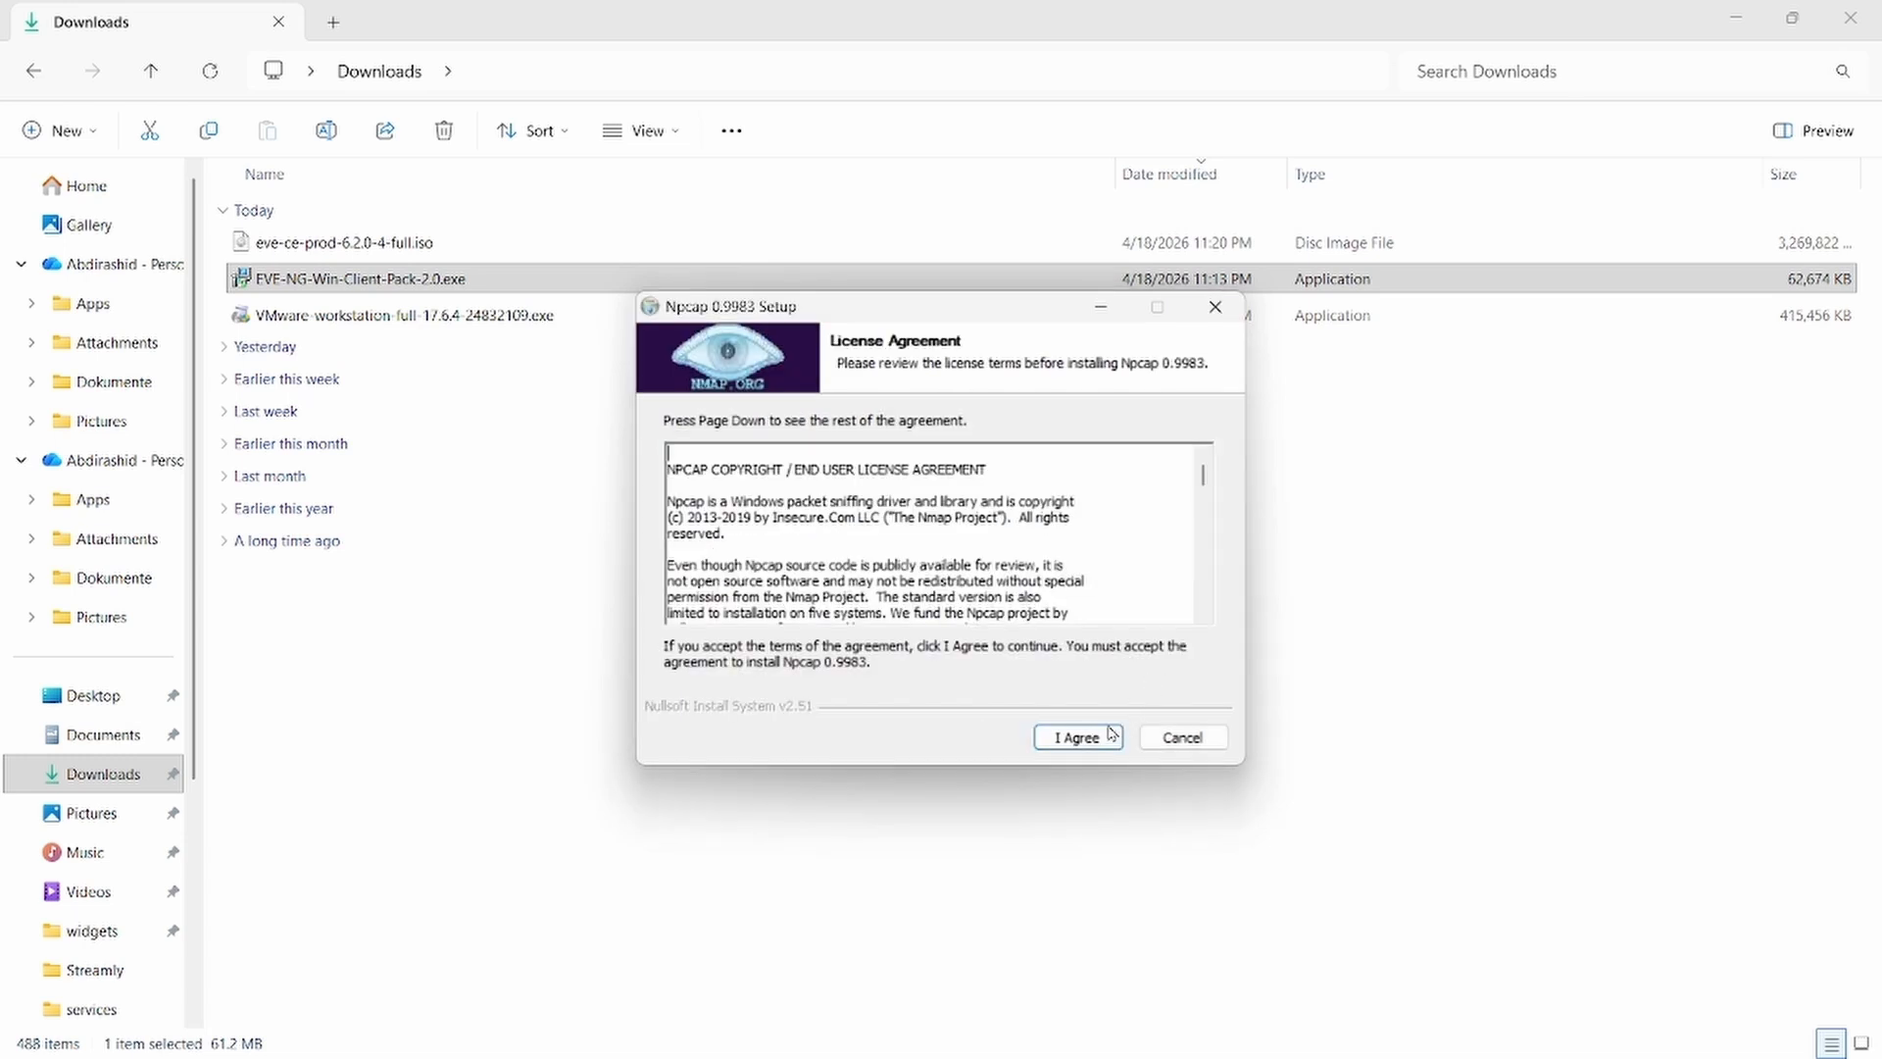
Step: Accept the Npcap license, install it with default options, and close its setup
{"action": "left_click", "coordinate": [1103, 740]}
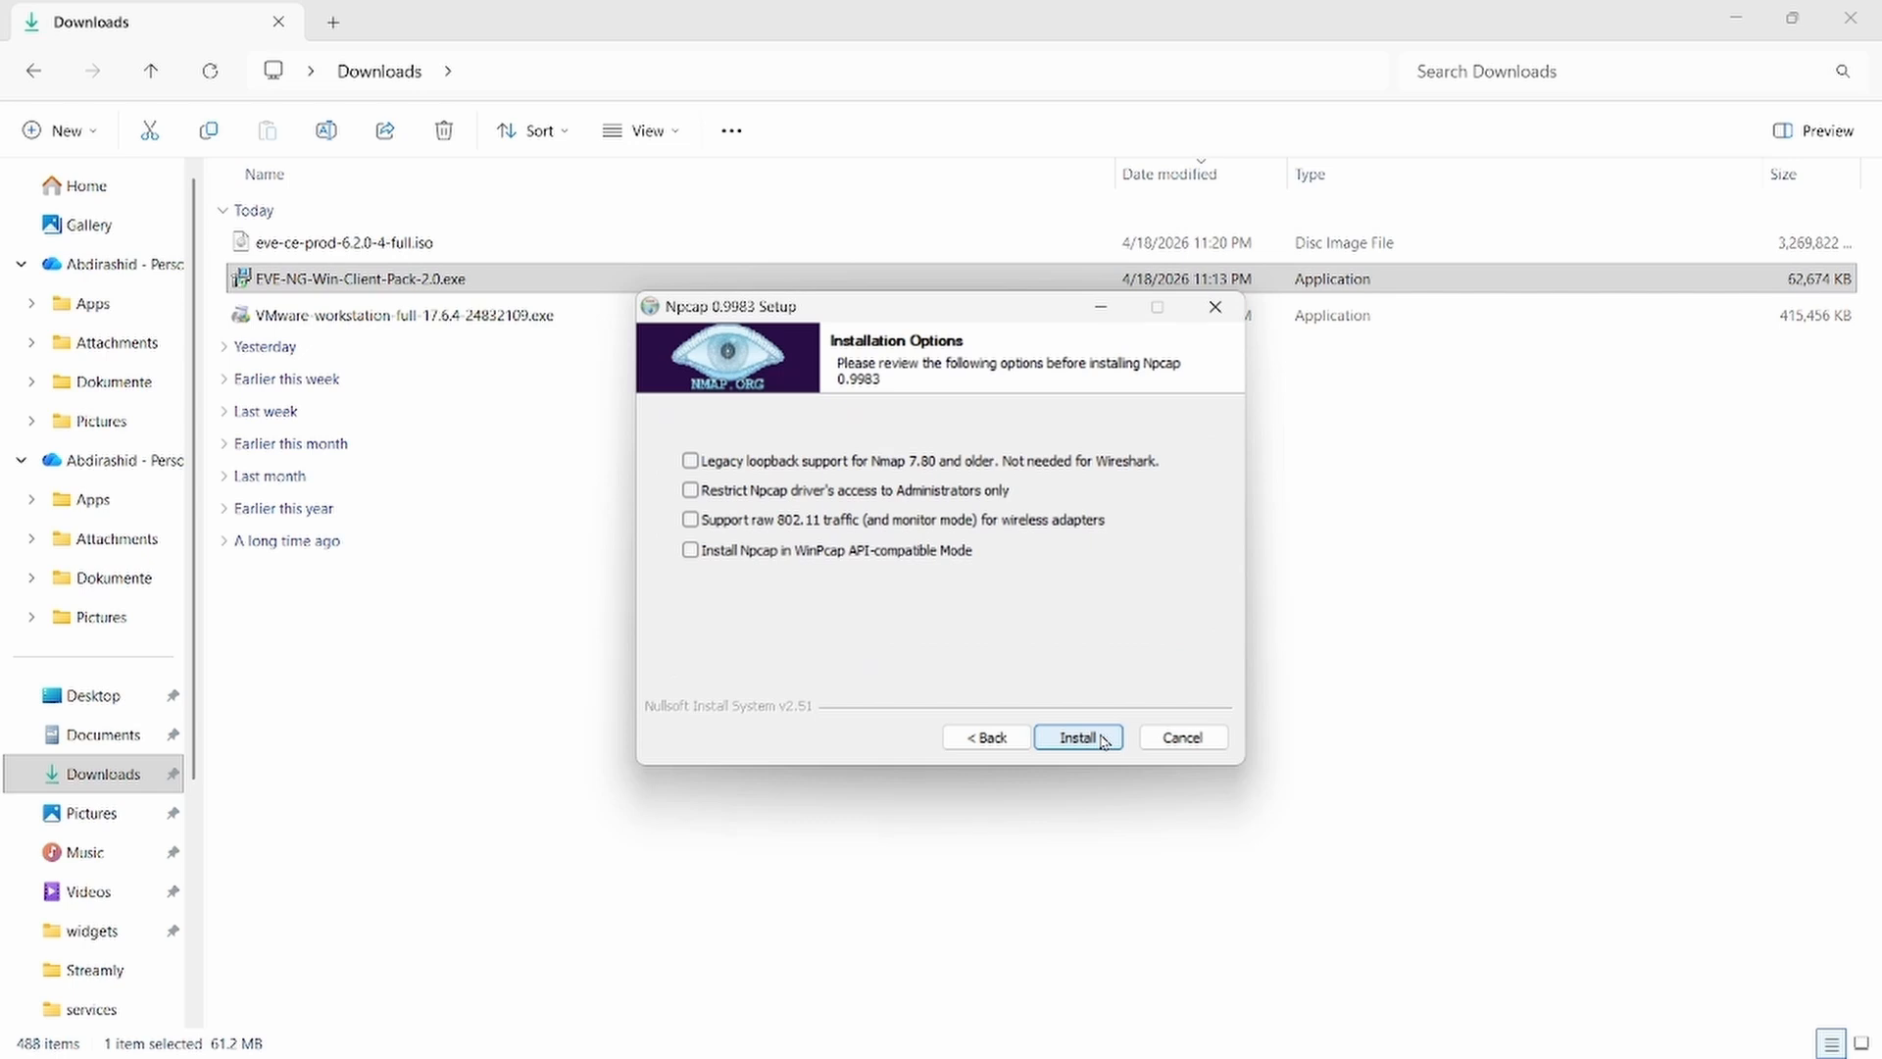
{"action": "left_click", "coordinate": [1078, 737]}
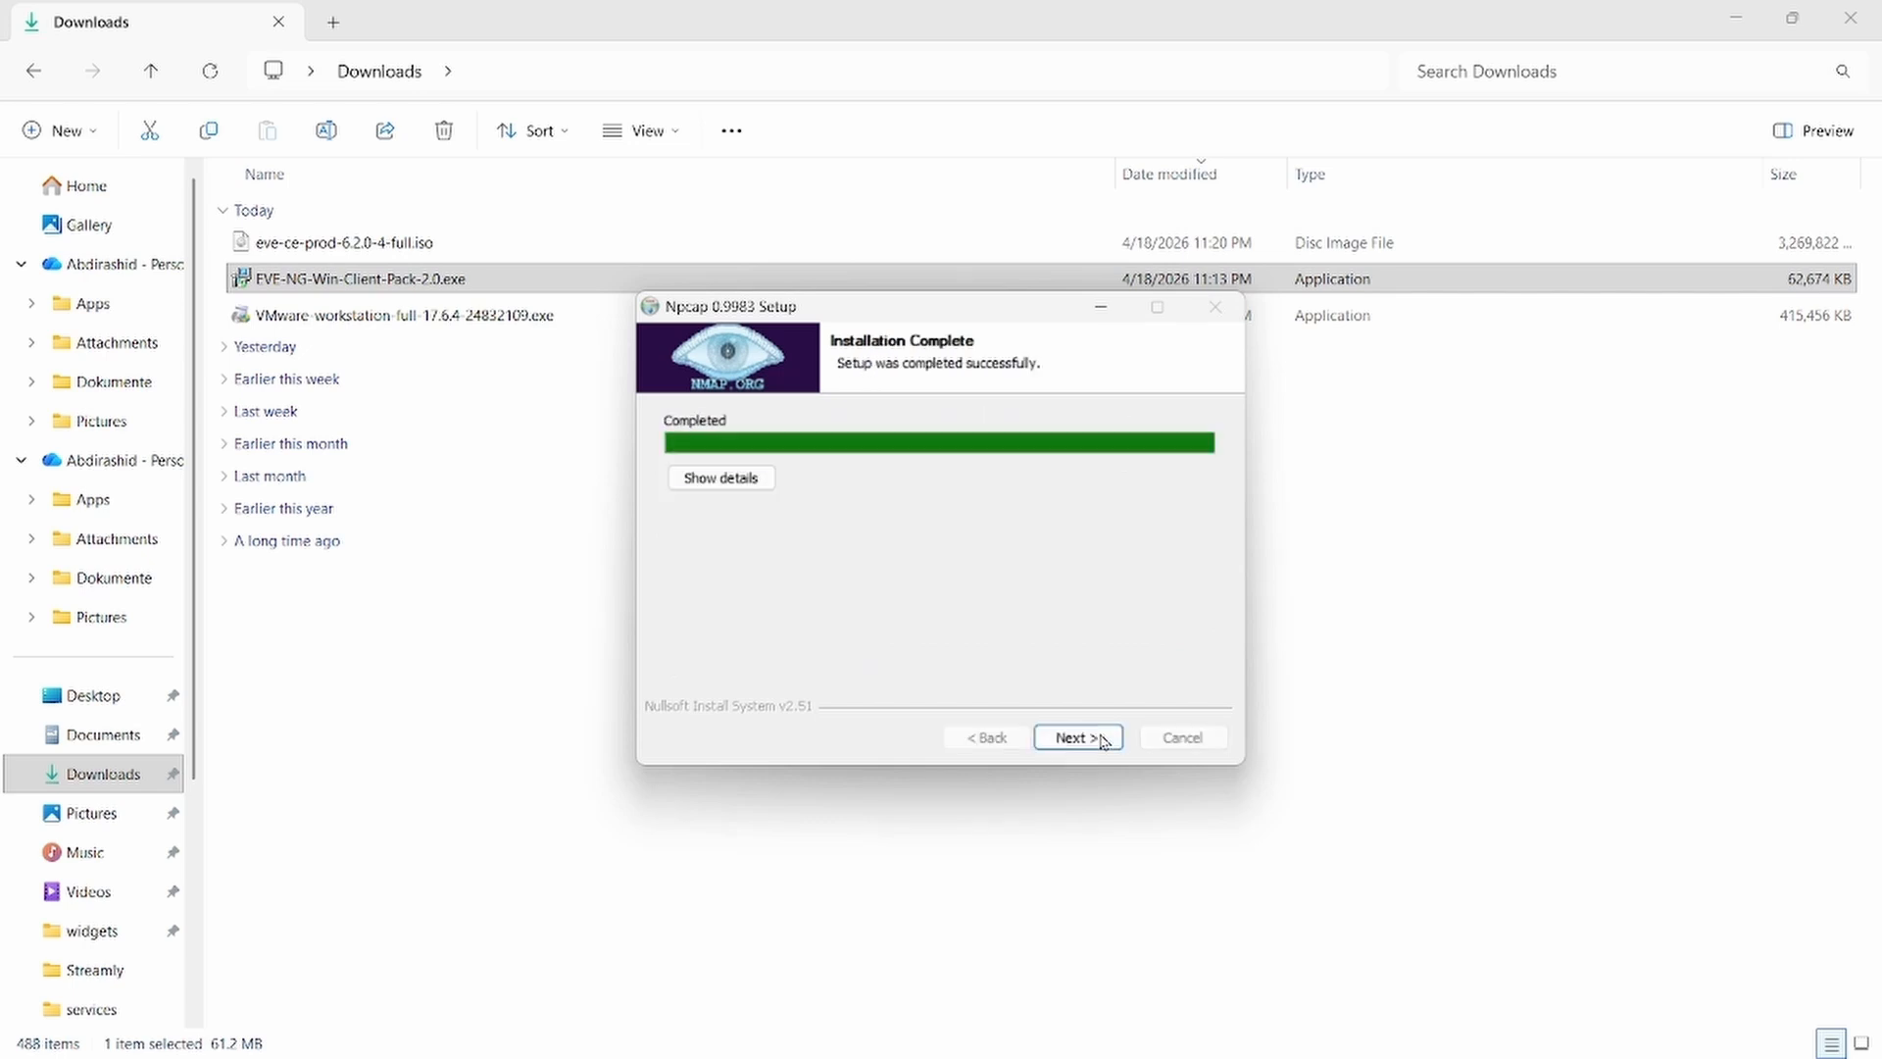
{"action": "left_click", "coordinate": [1078, 737]}
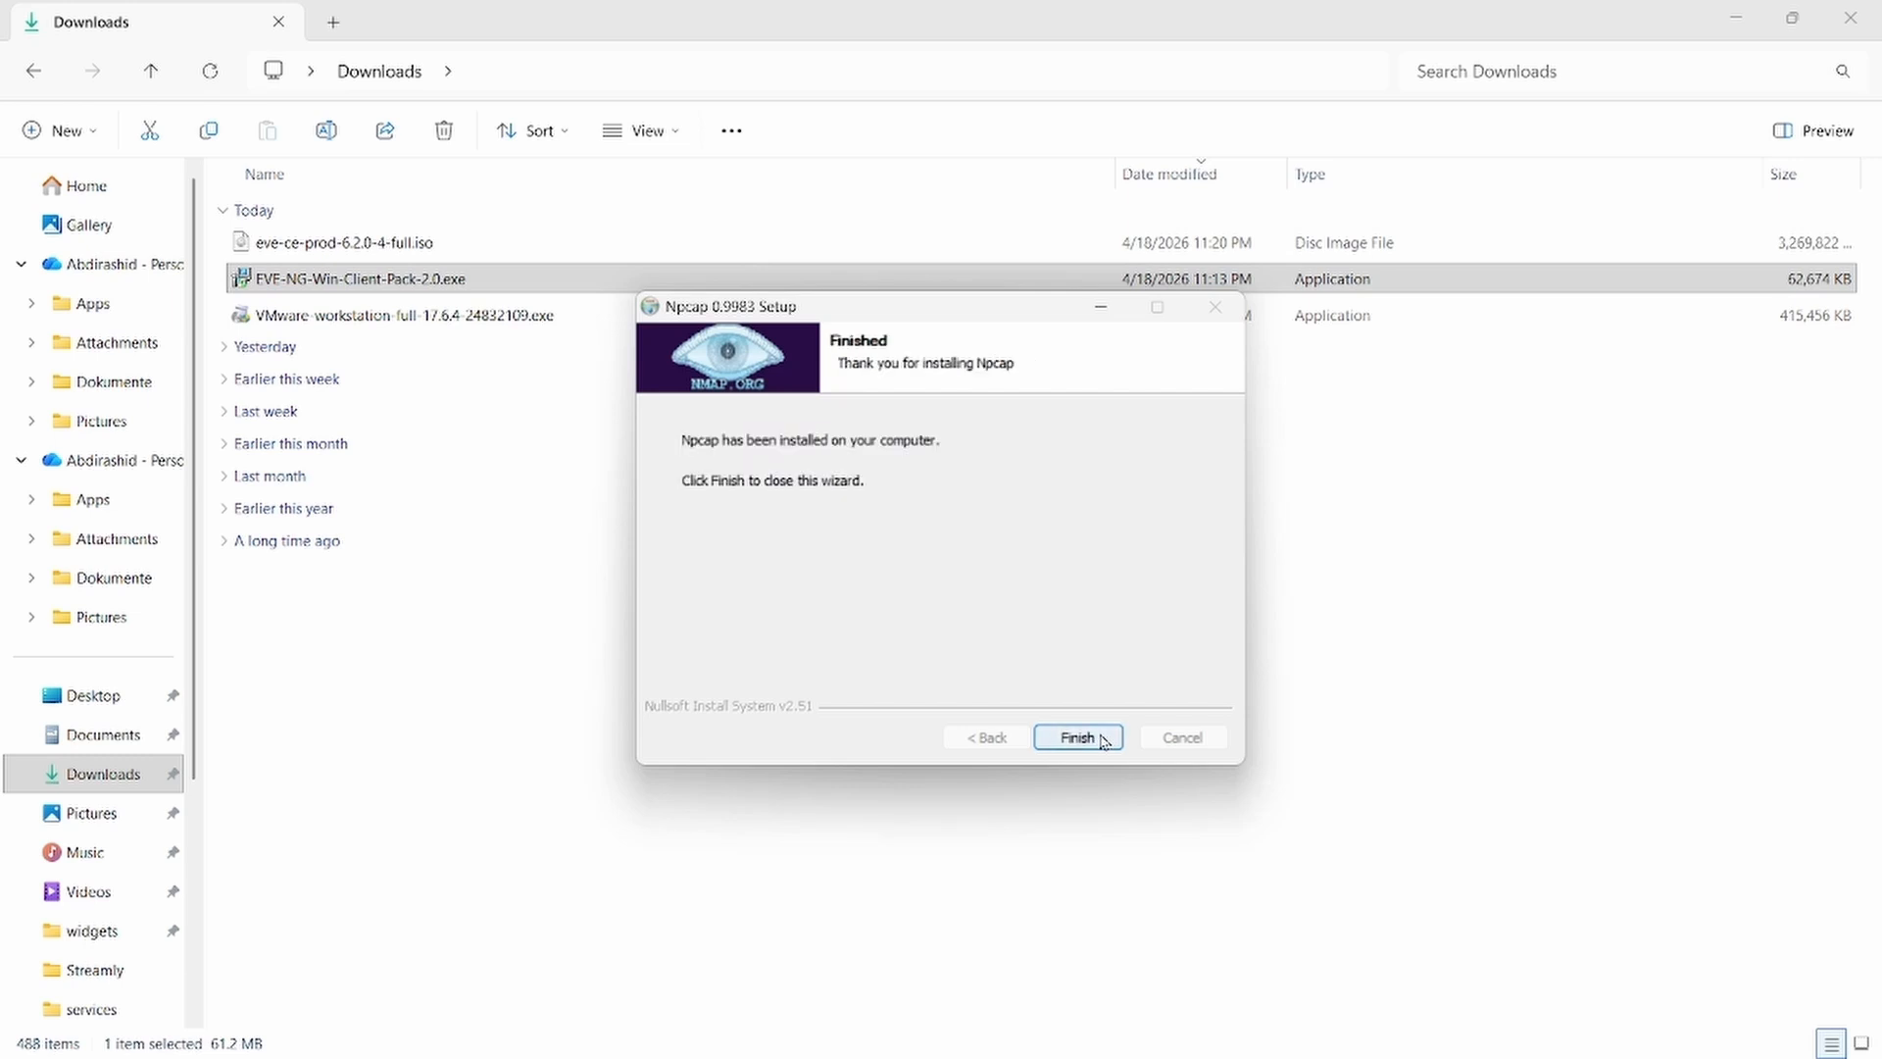
{"action": "left_click", "coordinate": [1078, 738]}
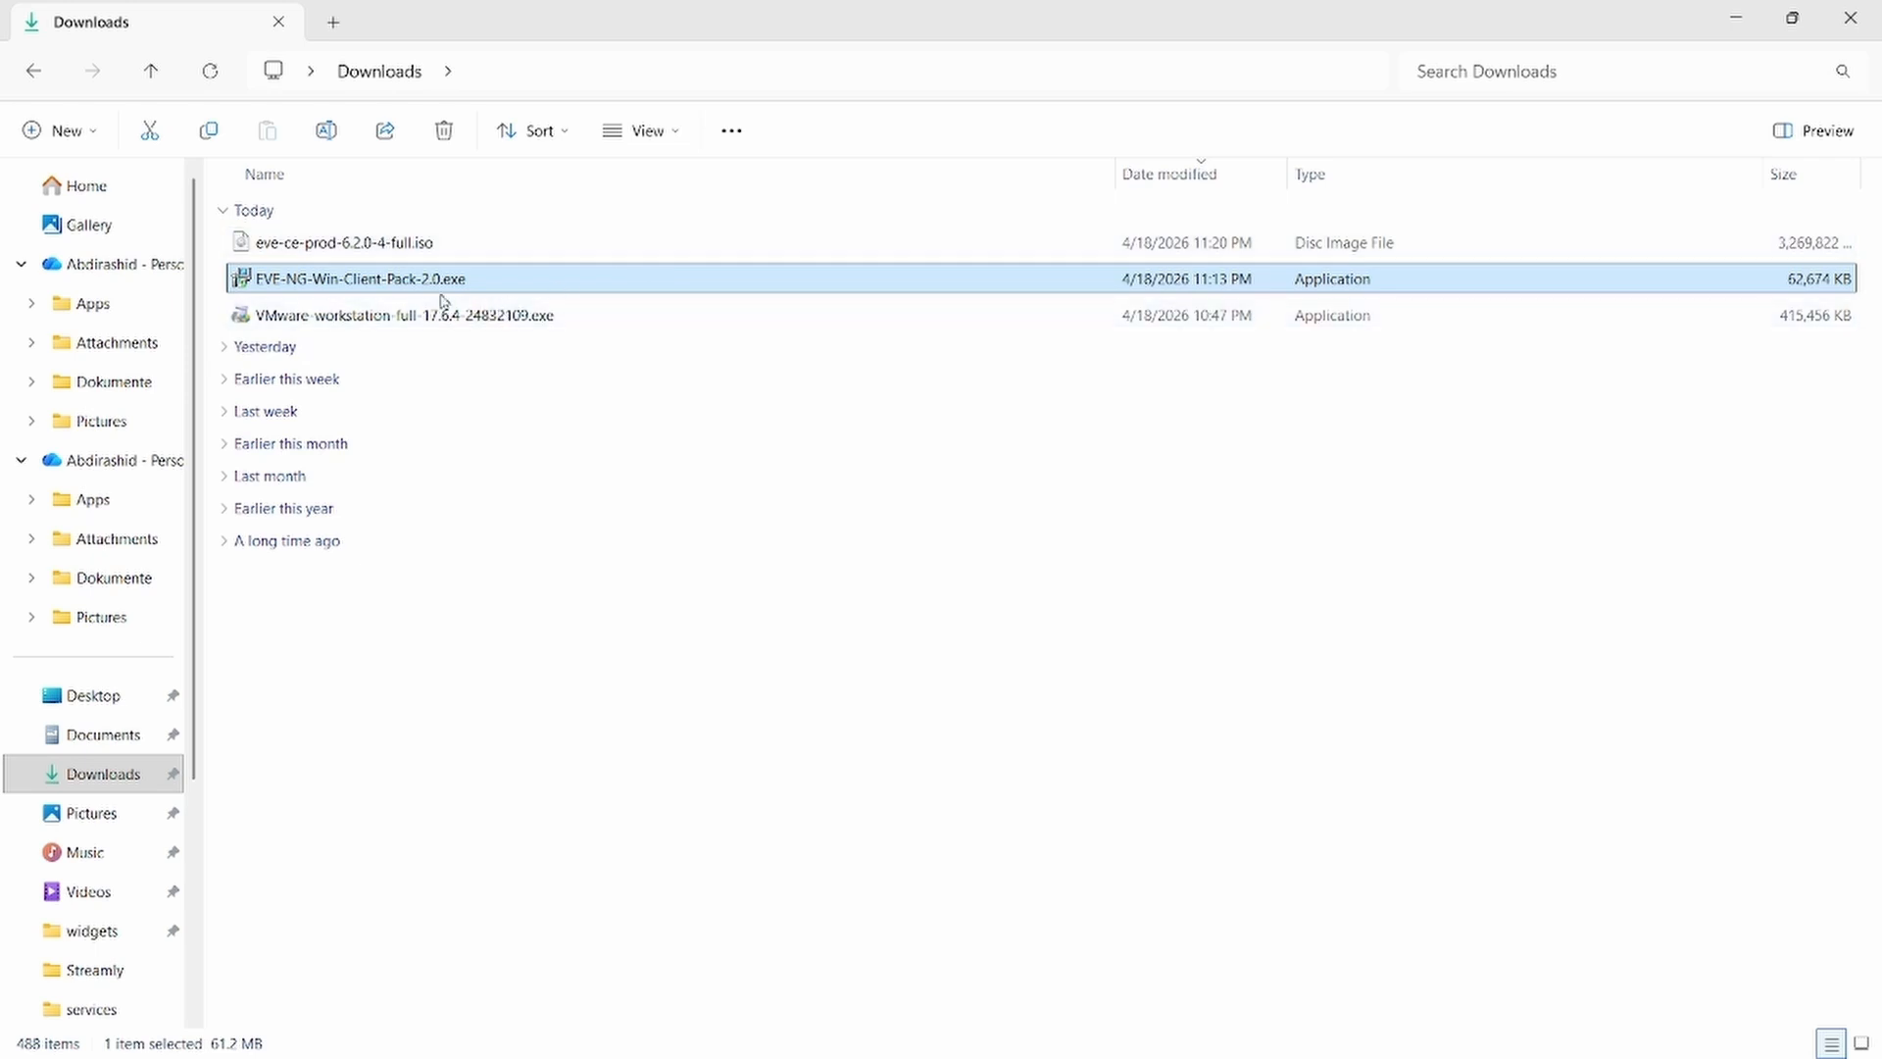
Step: Run VMware Workstation Pro as administrator from the Start menu search result
{"action": "mouse_move", "coordinate": [451, 246]}
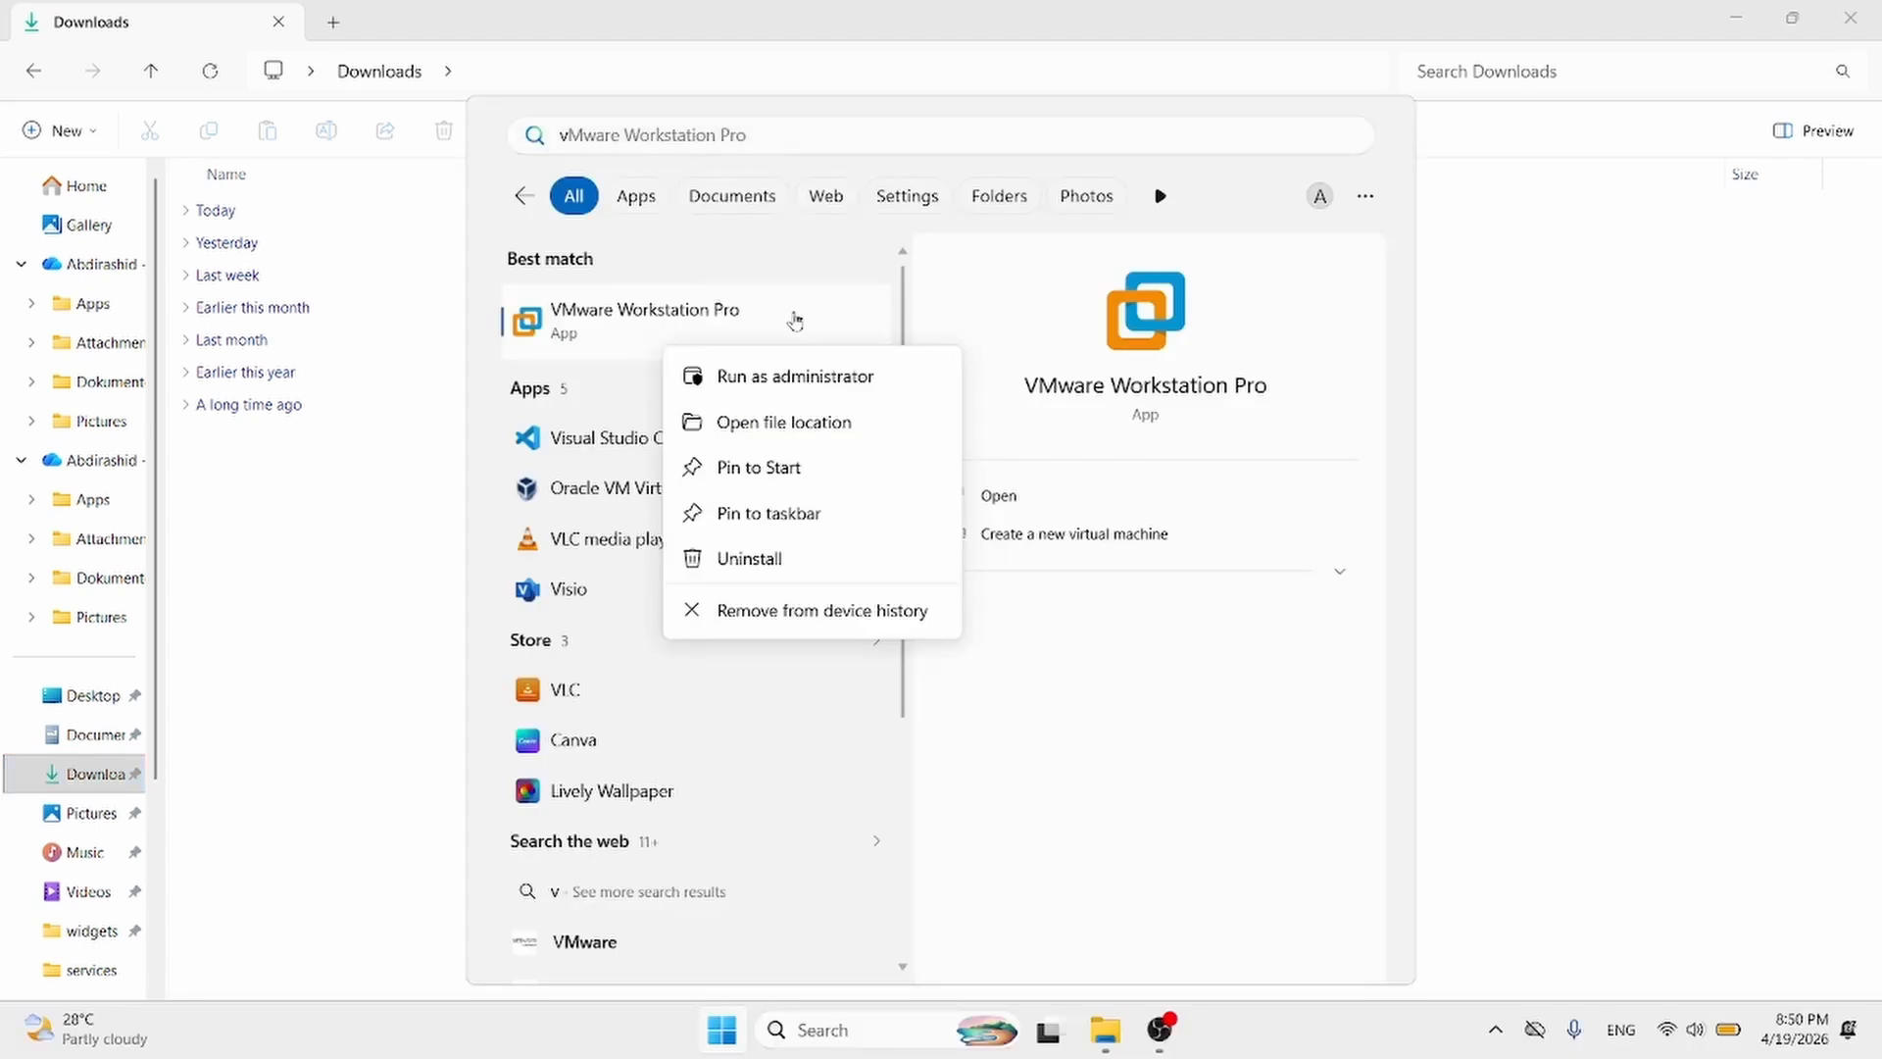
{"action": "right_click", "coordinate": [620, 338]}
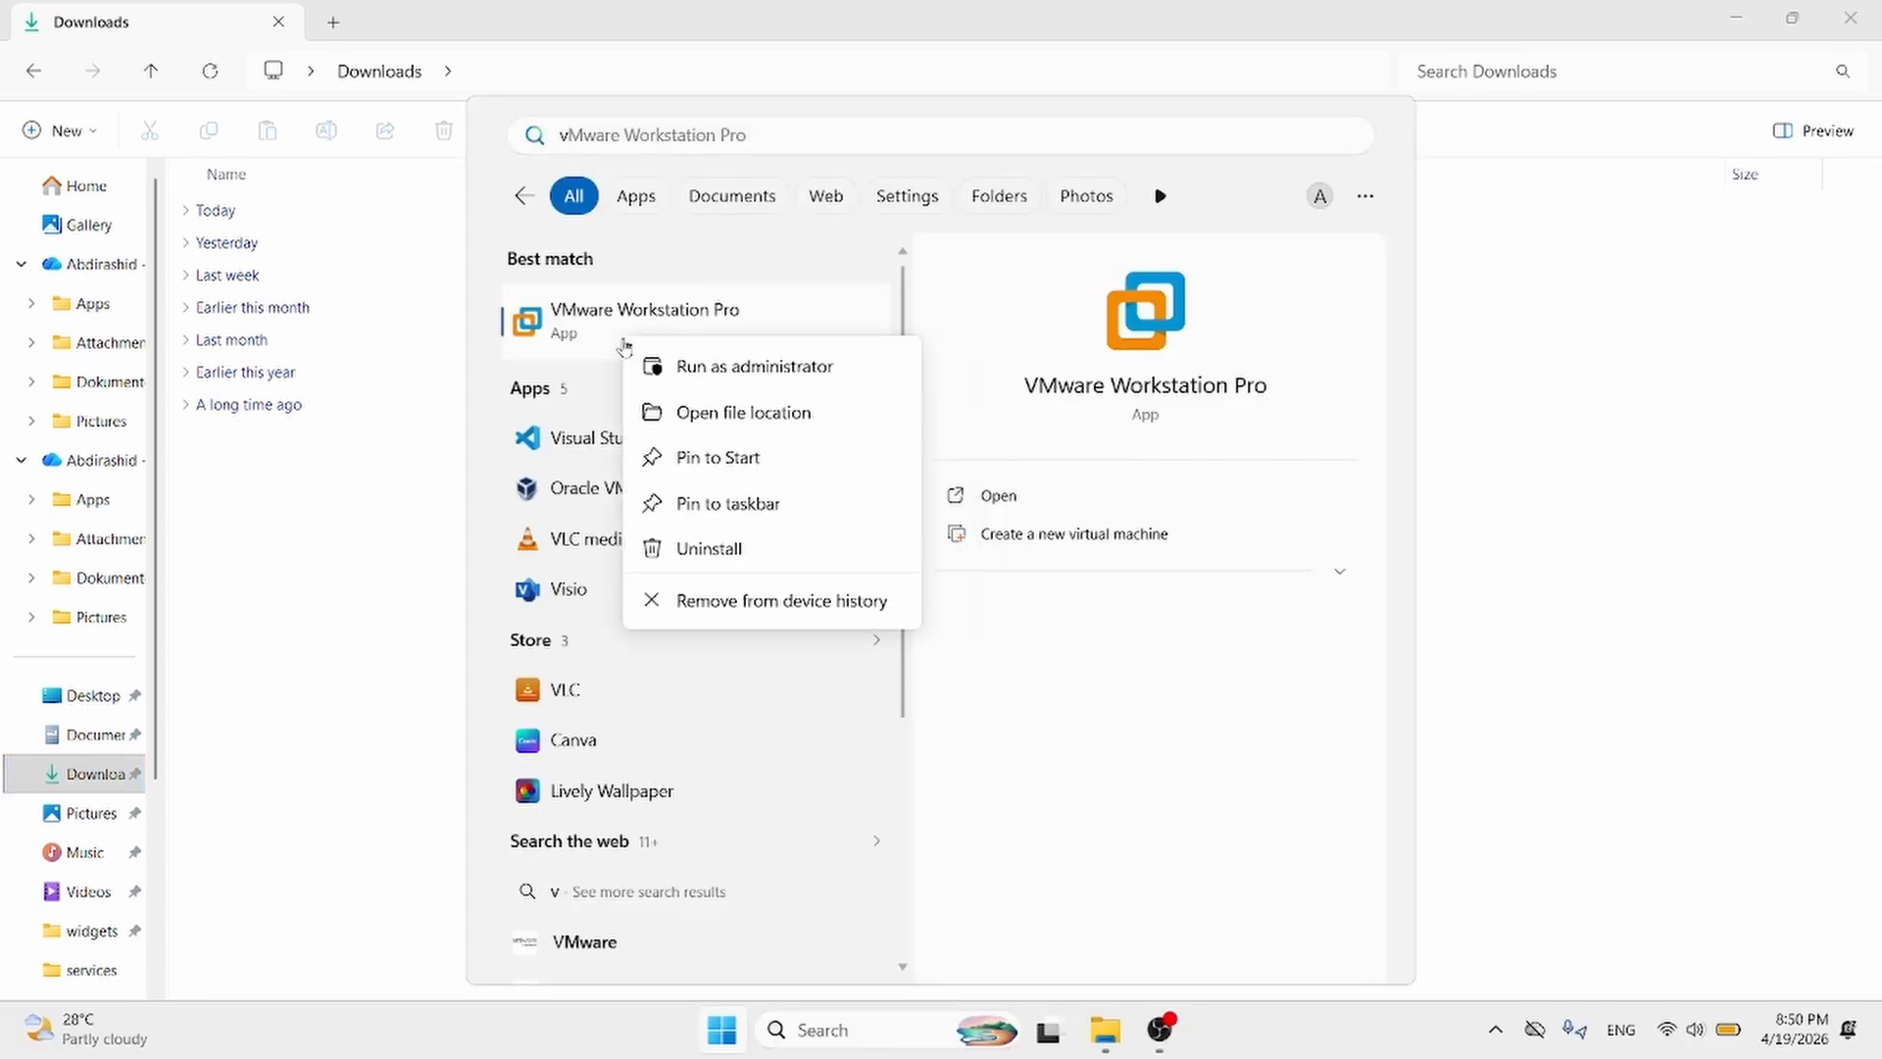
{"action": "left_click", "coordinate": [737, 369]}
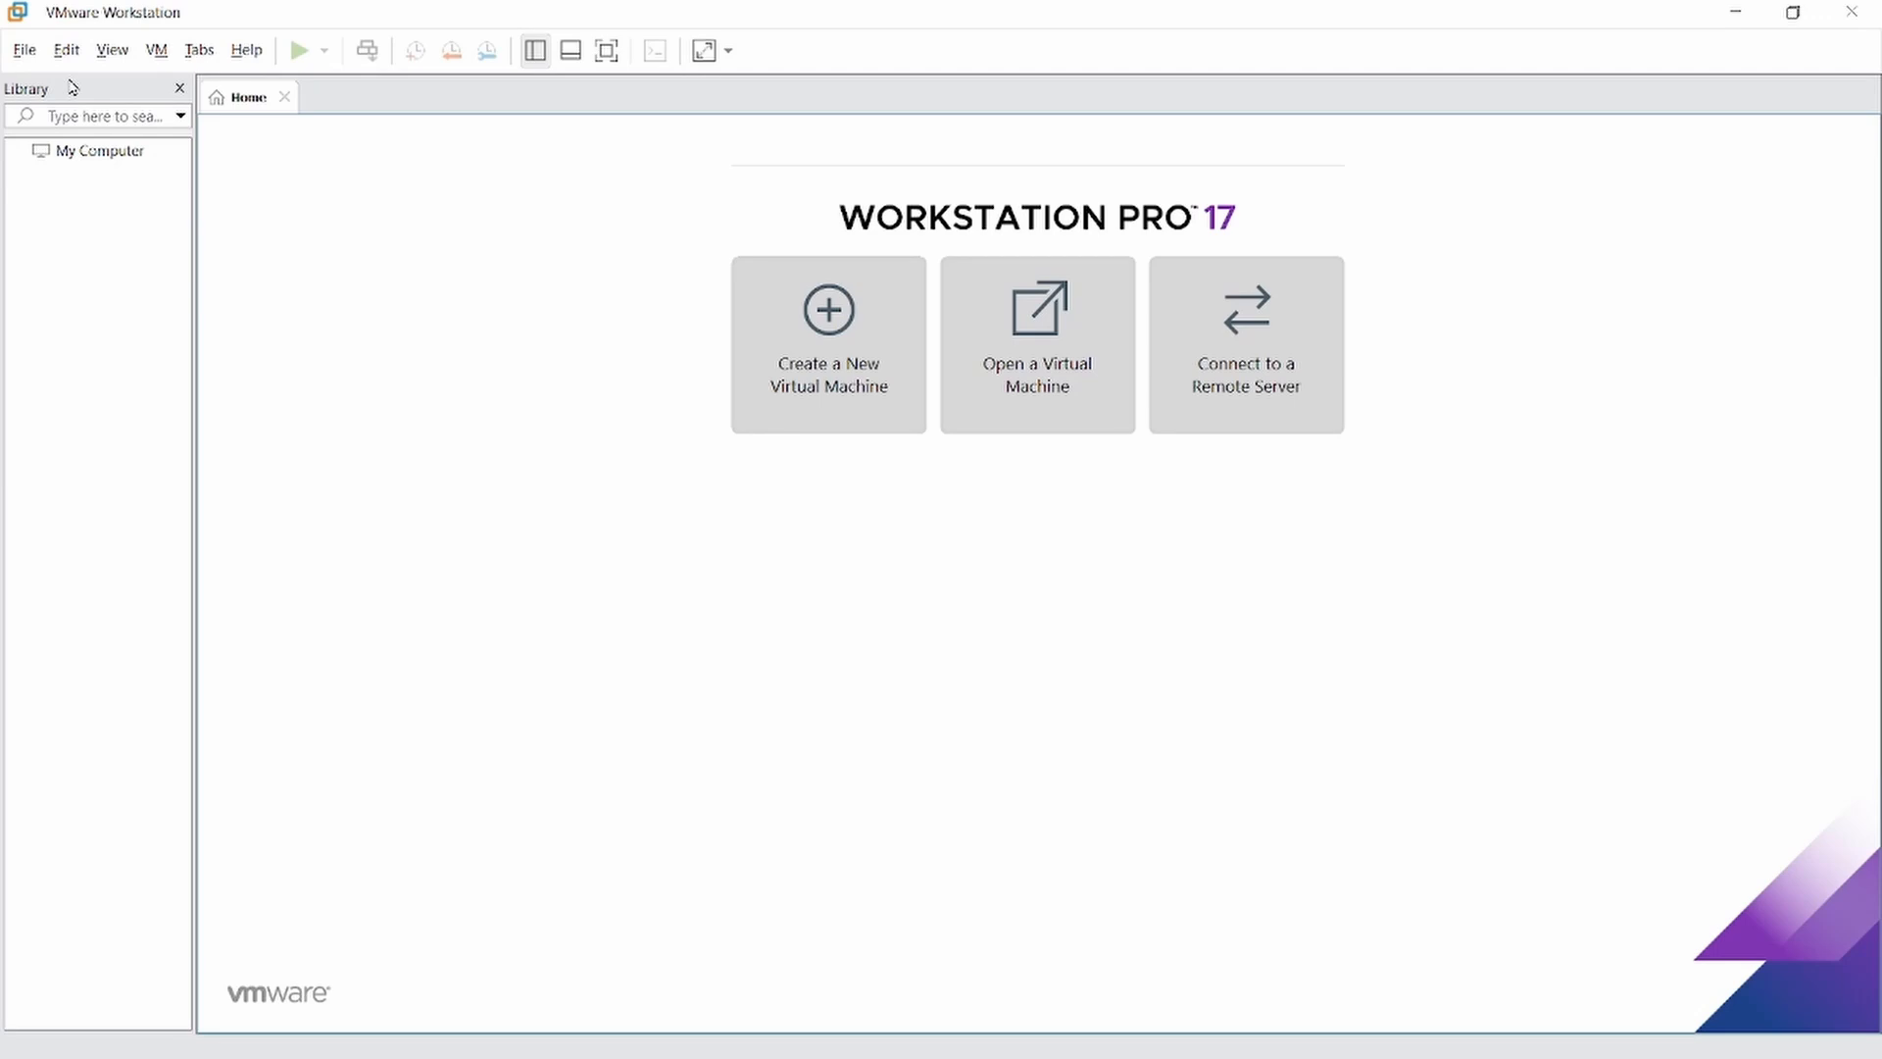
Step: Create a new typical virtual machine using eve-ce-prod-6.2.0-4-full.iso as the installer image
{"action": "left_click", "coordinate": [24, 50]}
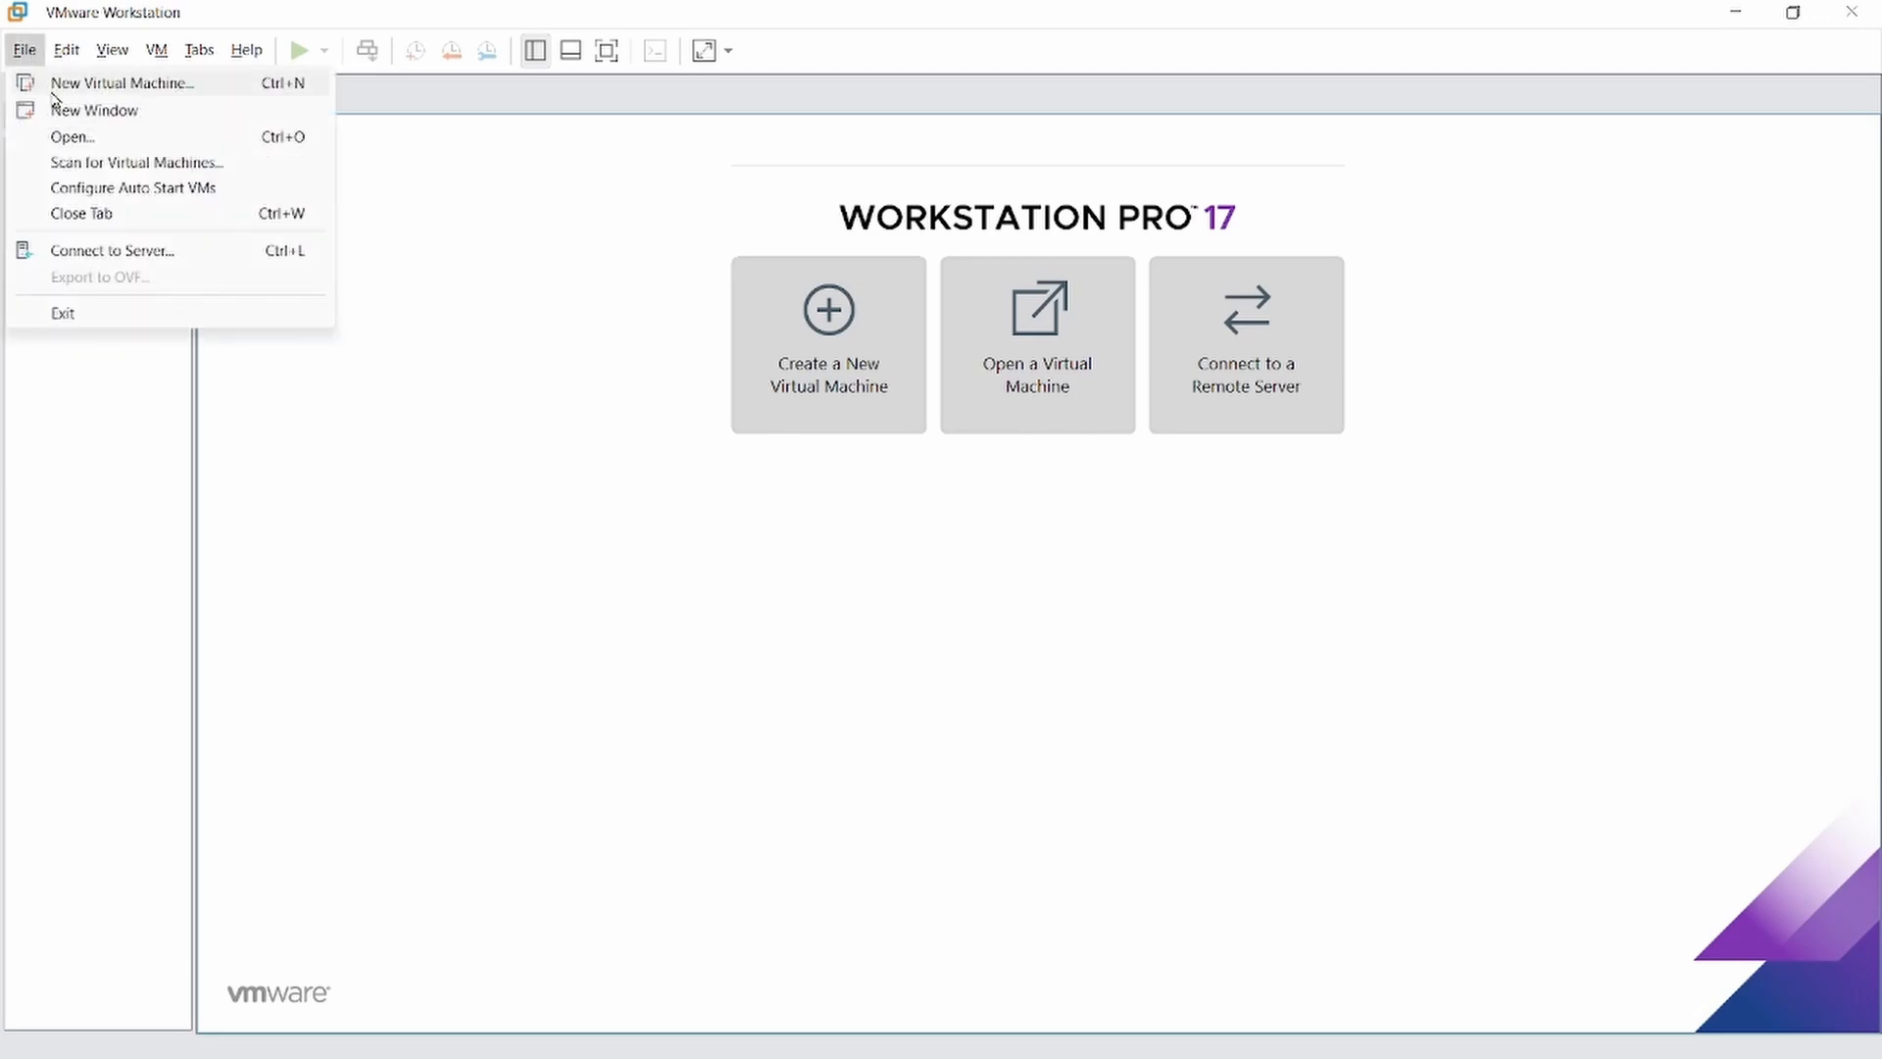
{"action": "left_click", "coordinate": [88, 83]}
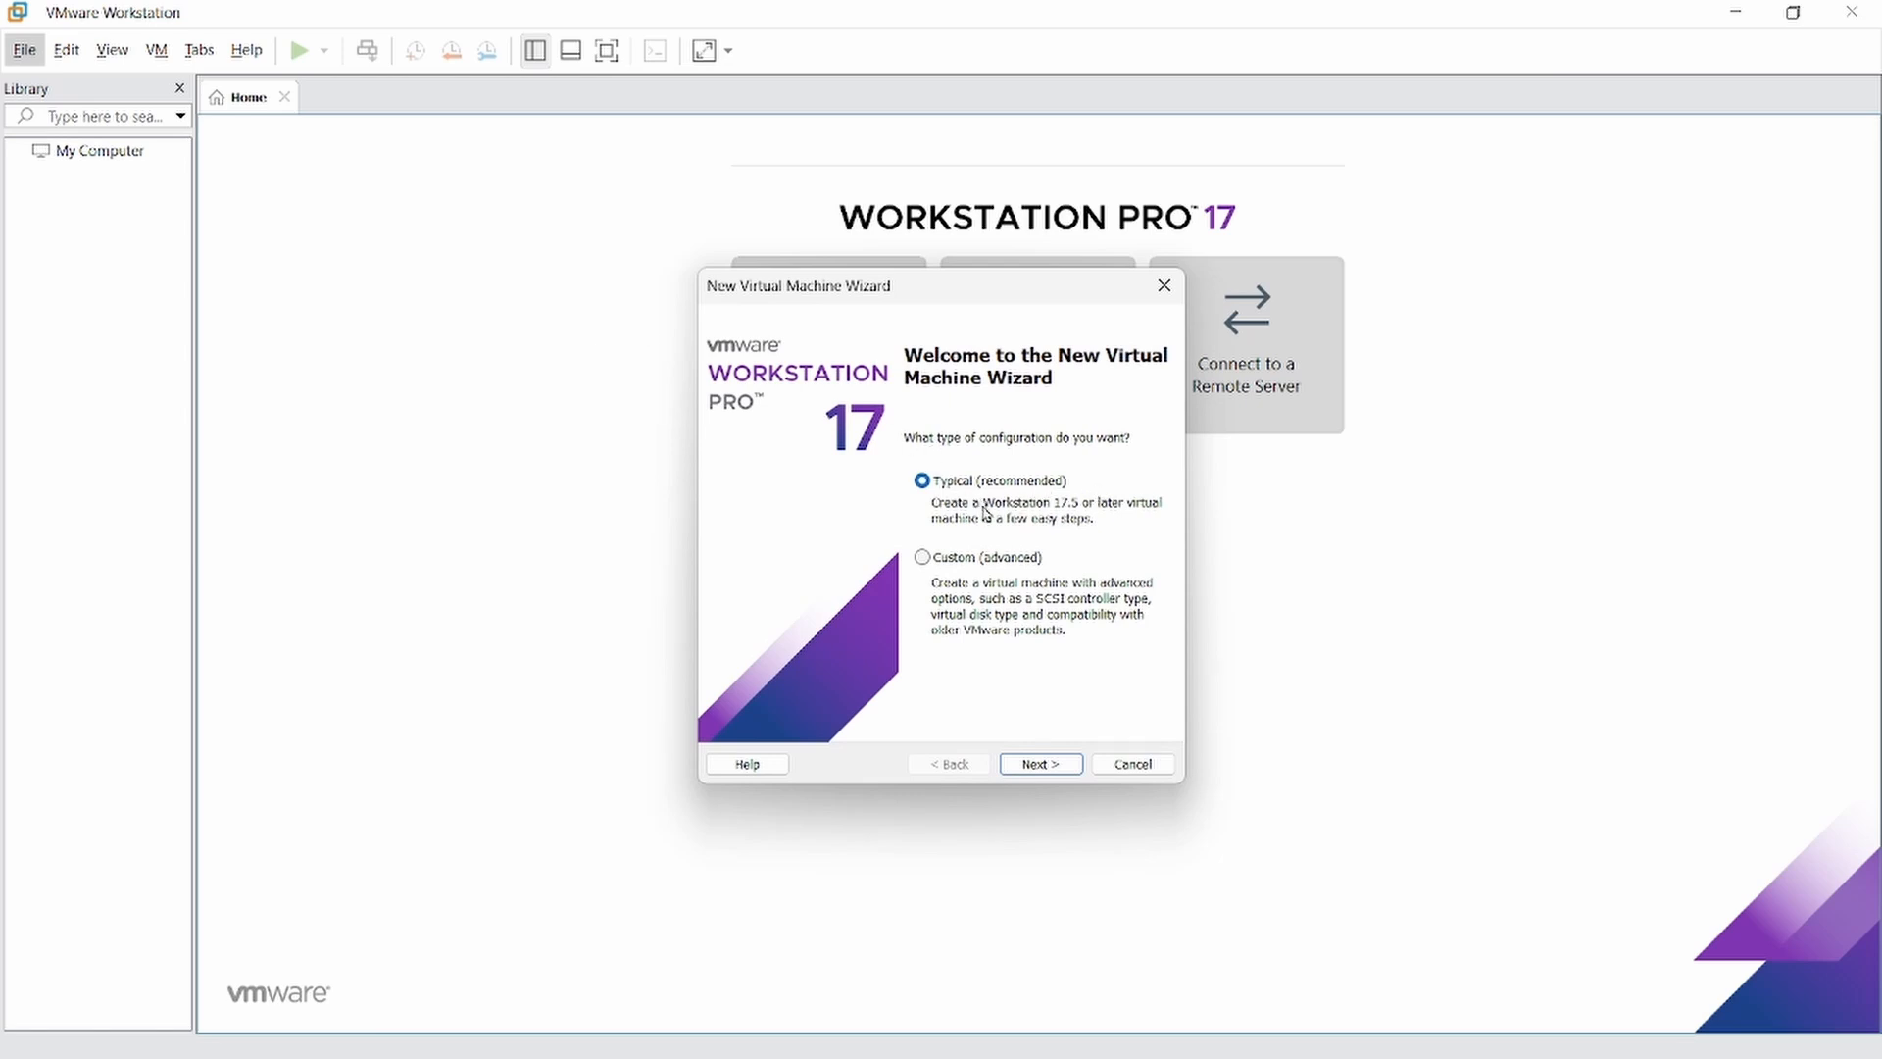
{"action": "left_click", "coordinate": [1041, 764]}
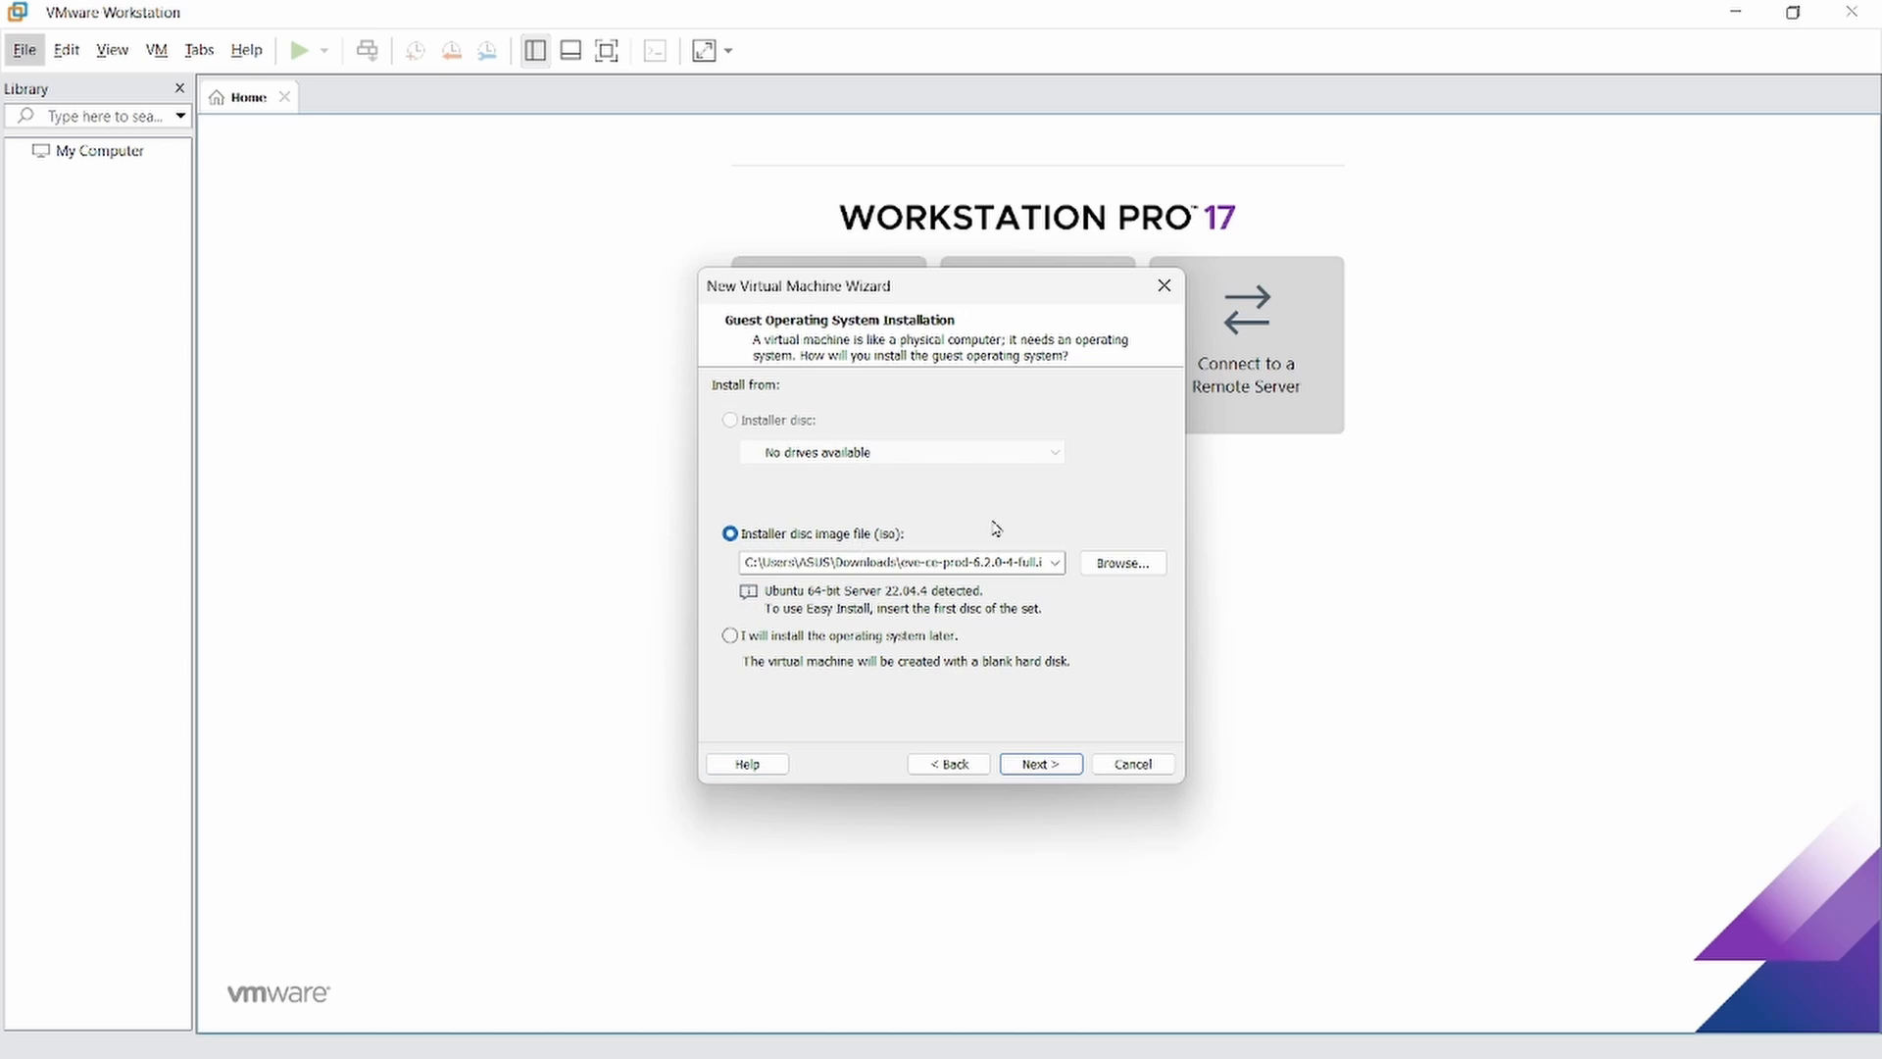
{"action": "left_click", "coordinate": [1122, 573]}
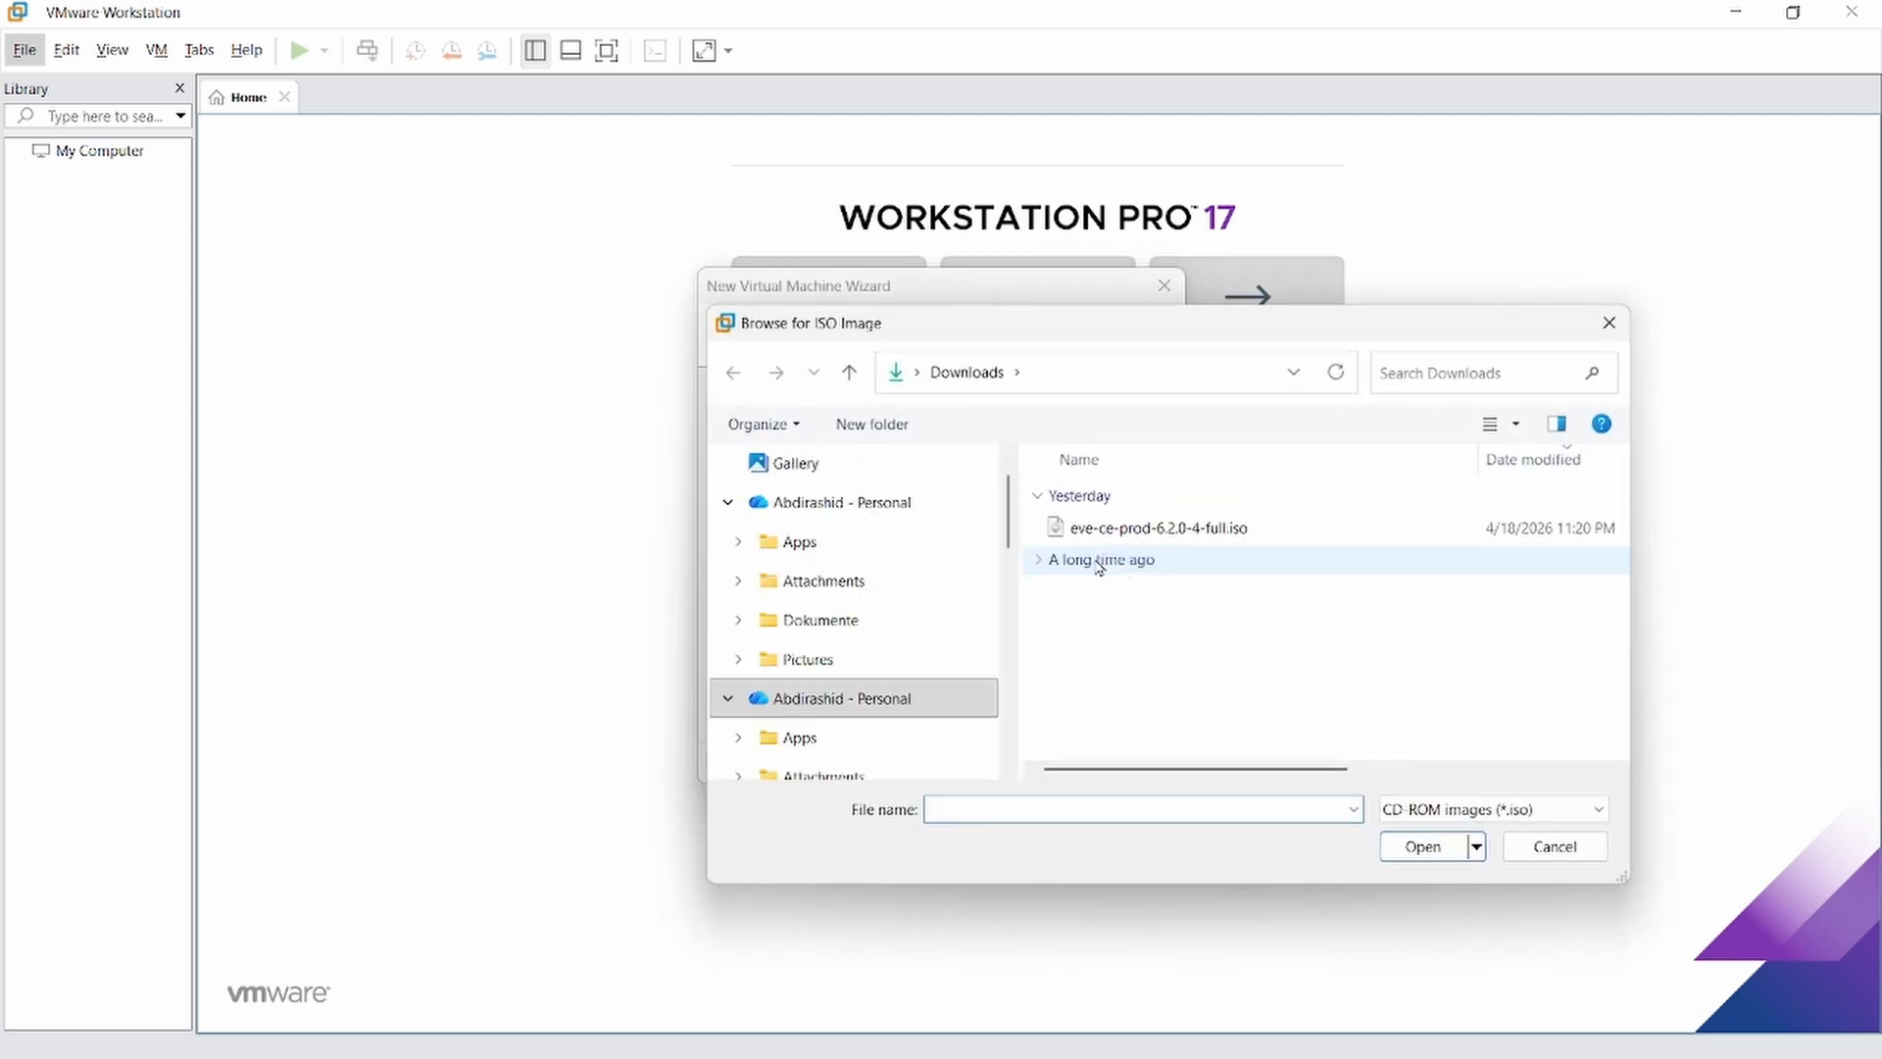
{"action": "left_click", "coordinate": [1084, 538]}
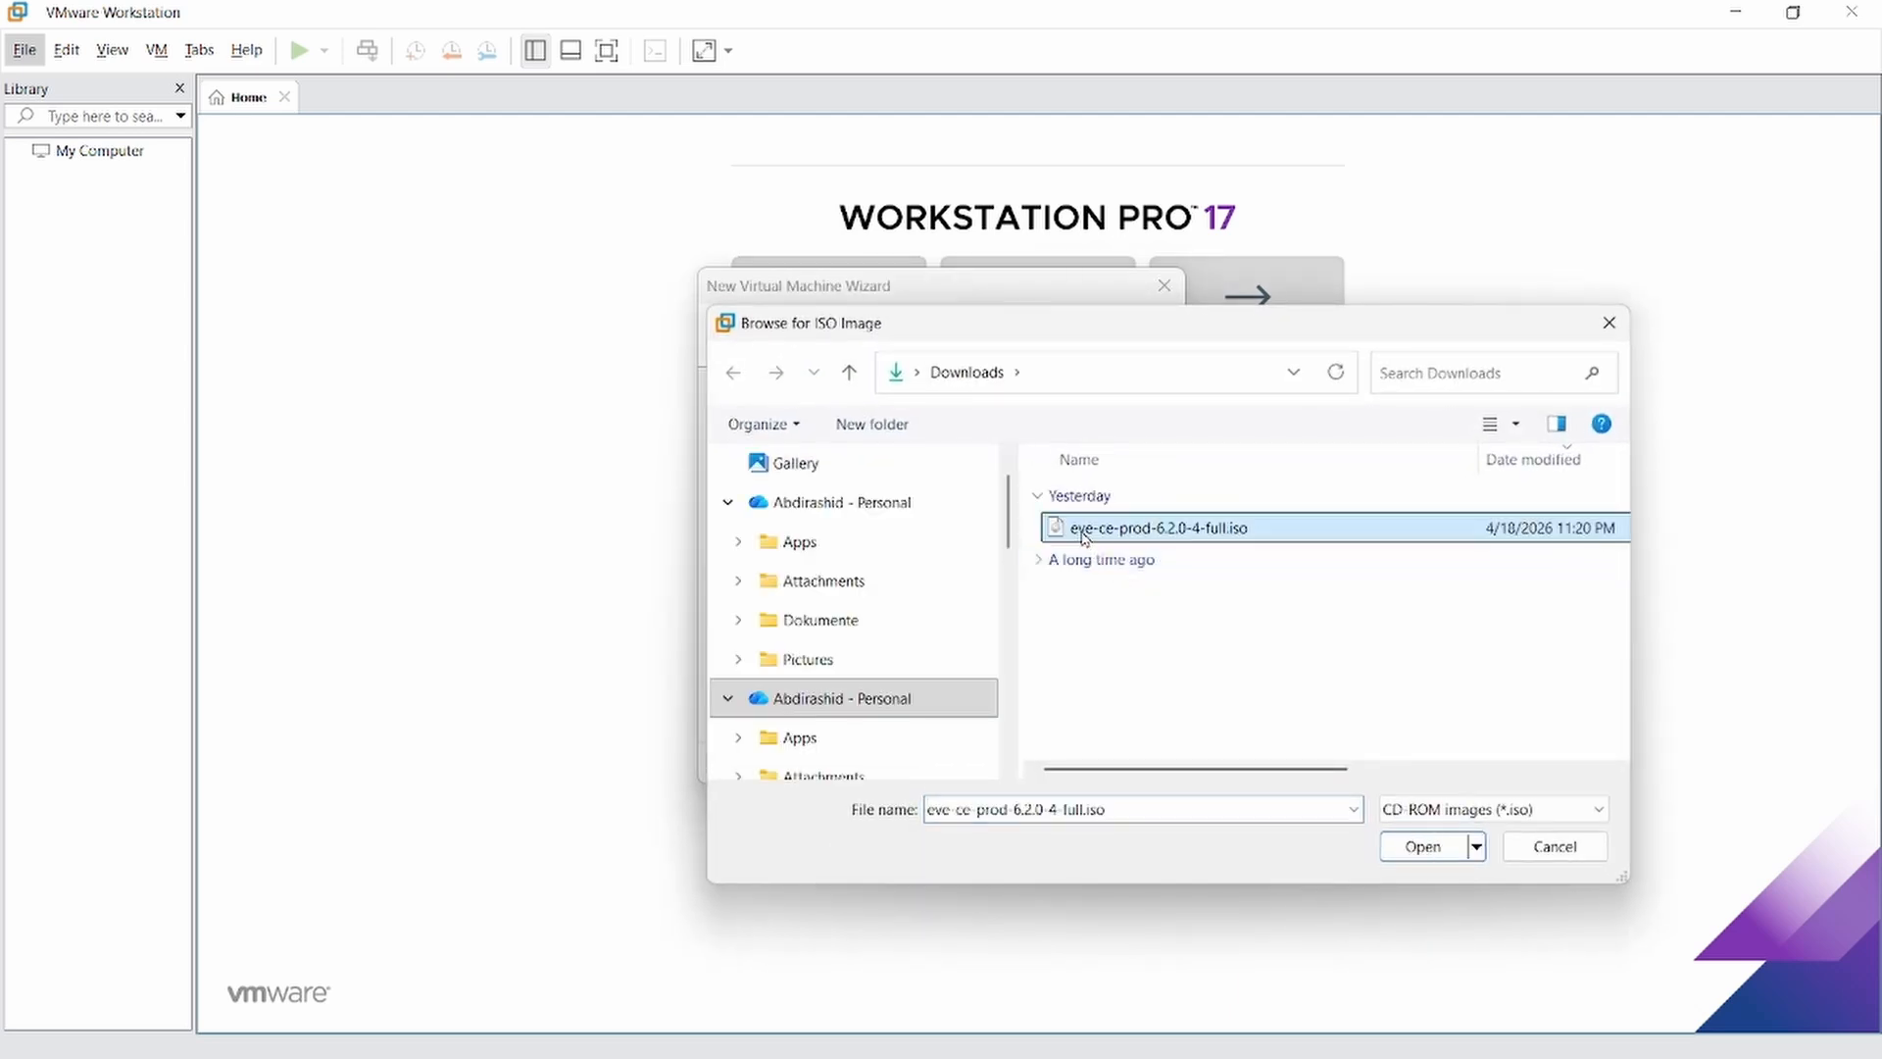
{"action": "left_click", "coordinate": [1412, 851]}
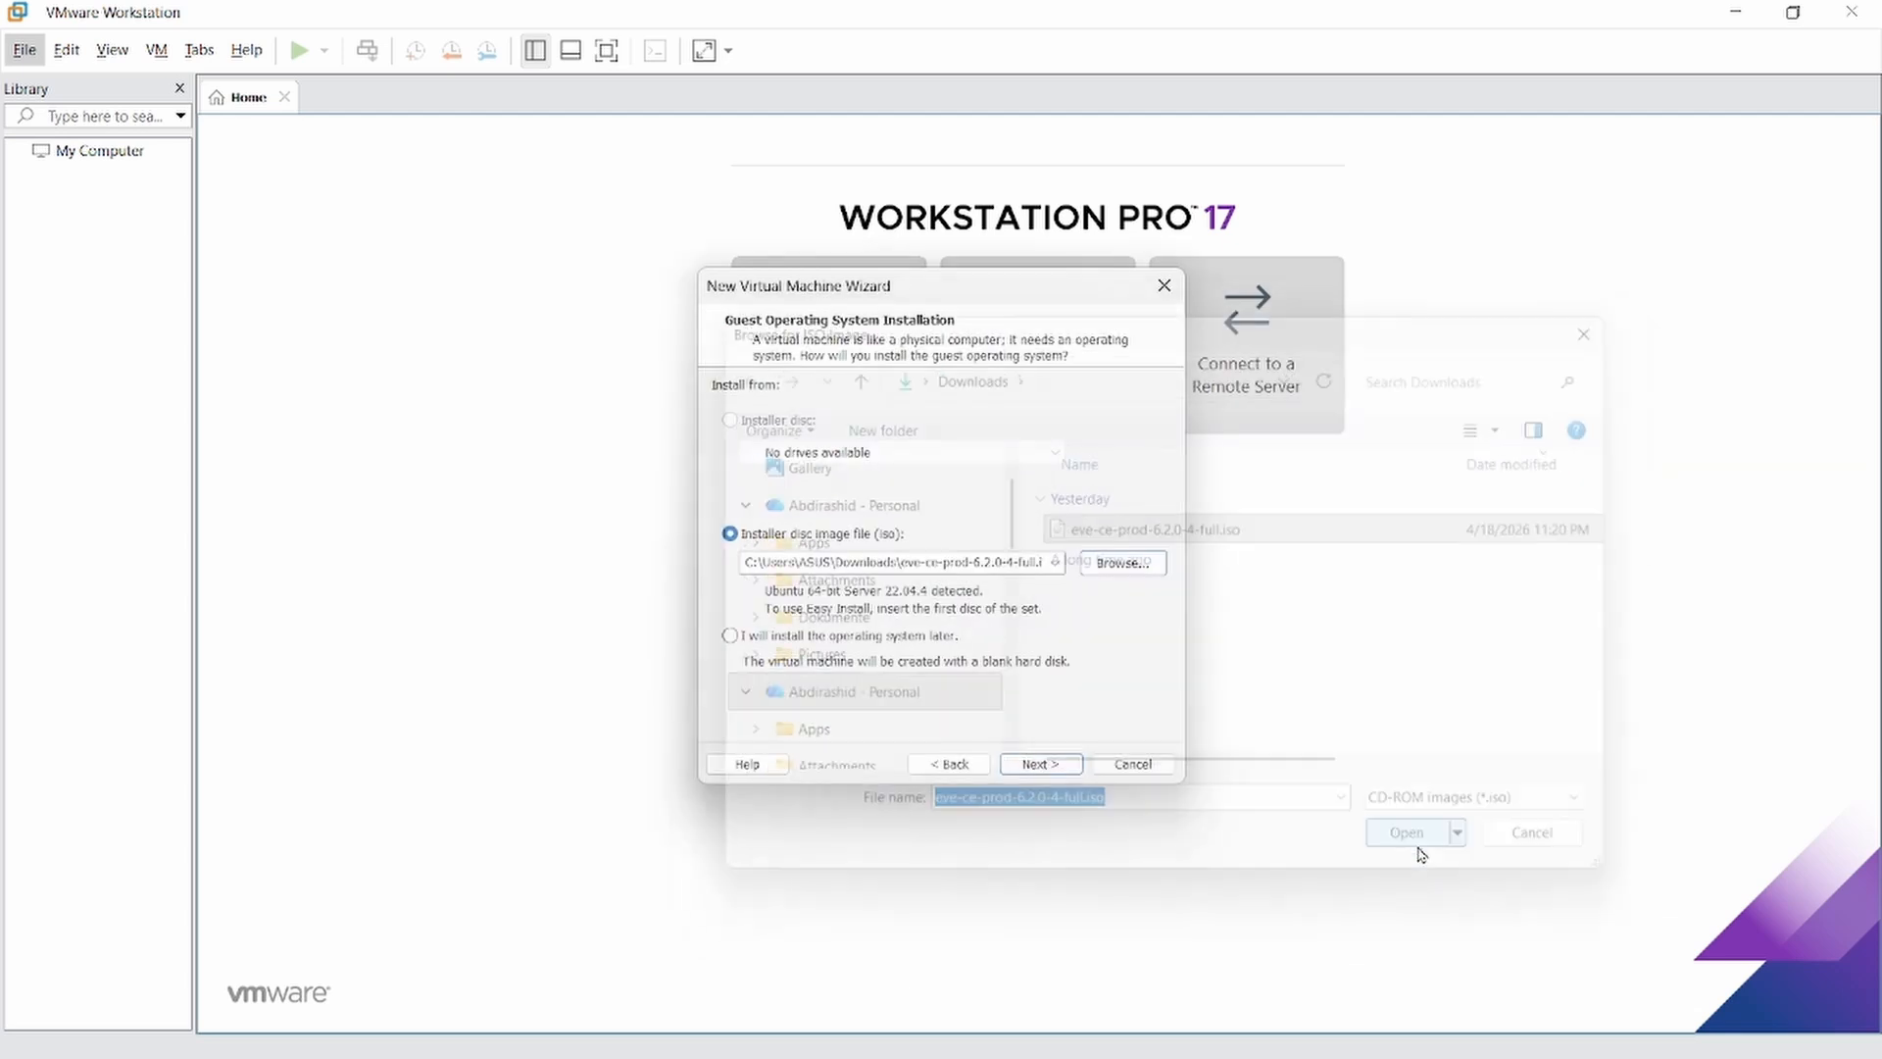
{"action": "left_click", "coordinate": [1051, 766]}
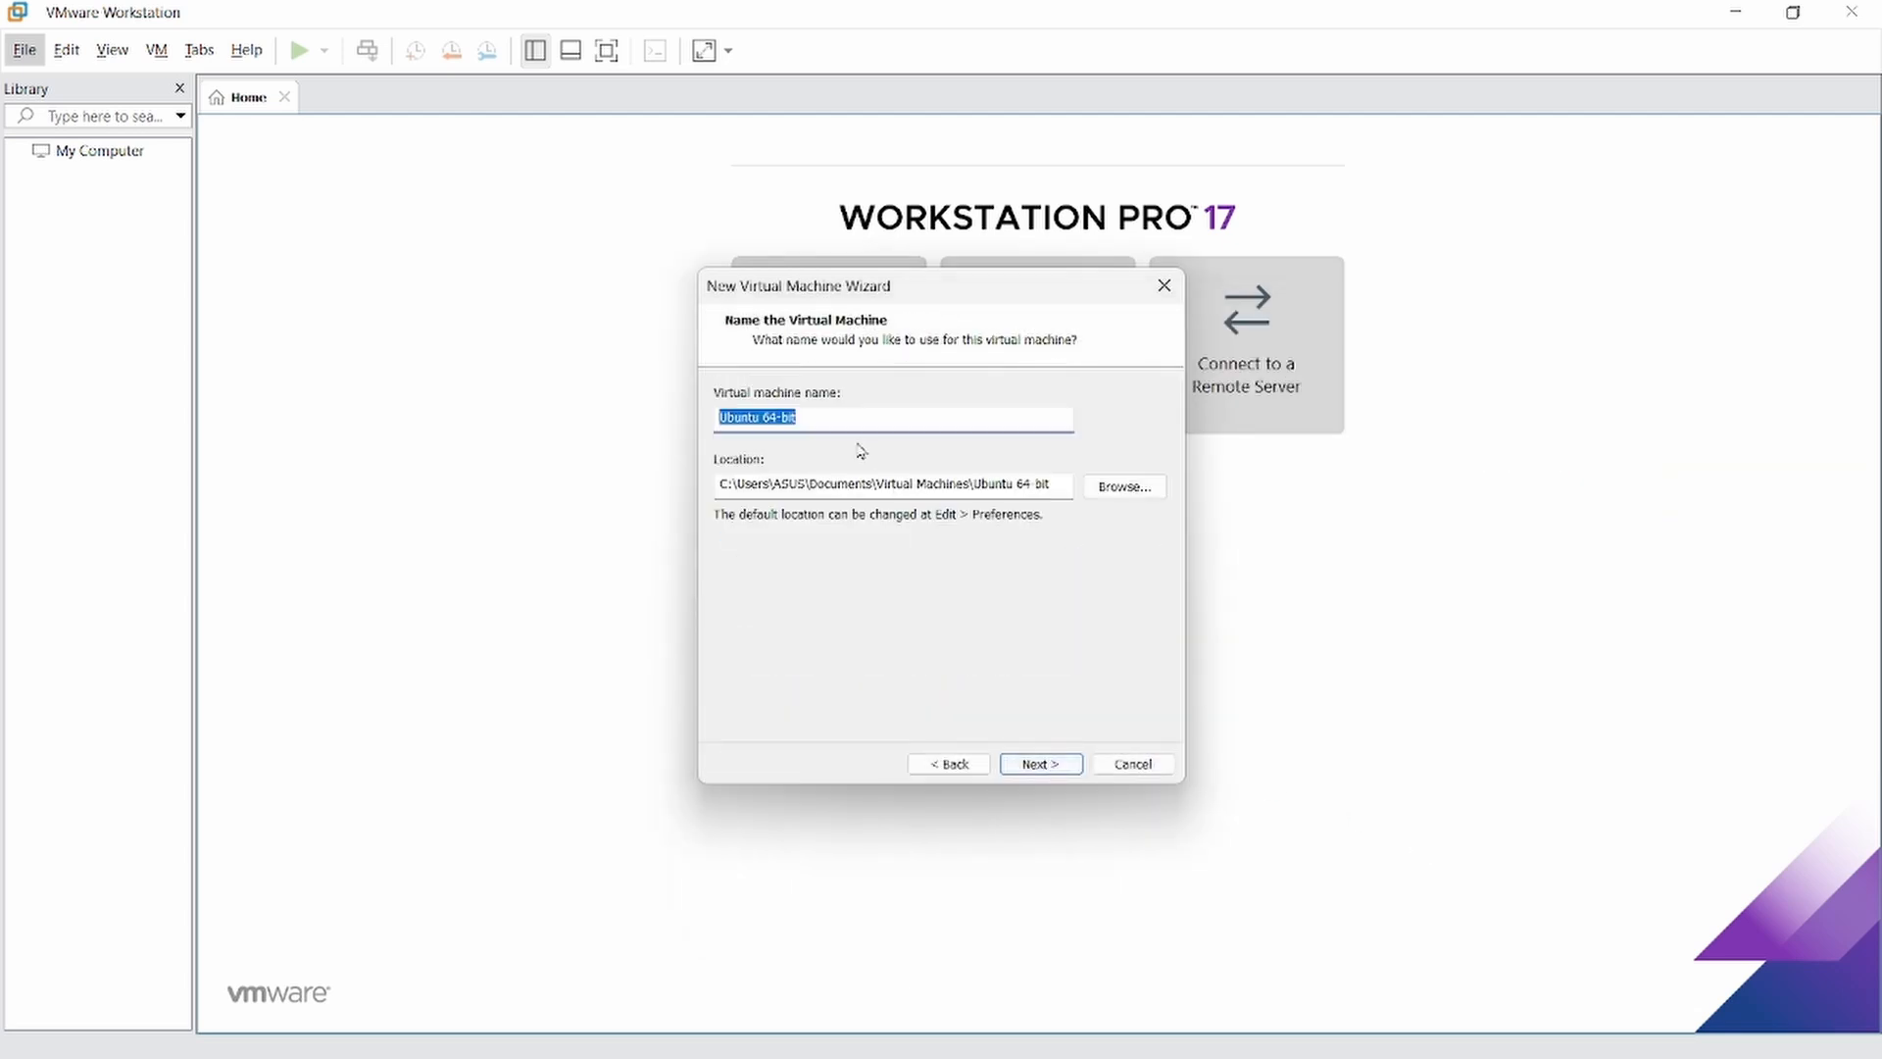
Step: Name the virtual machine EVE-NG
{"action": "key", "text": "BackSpace"}
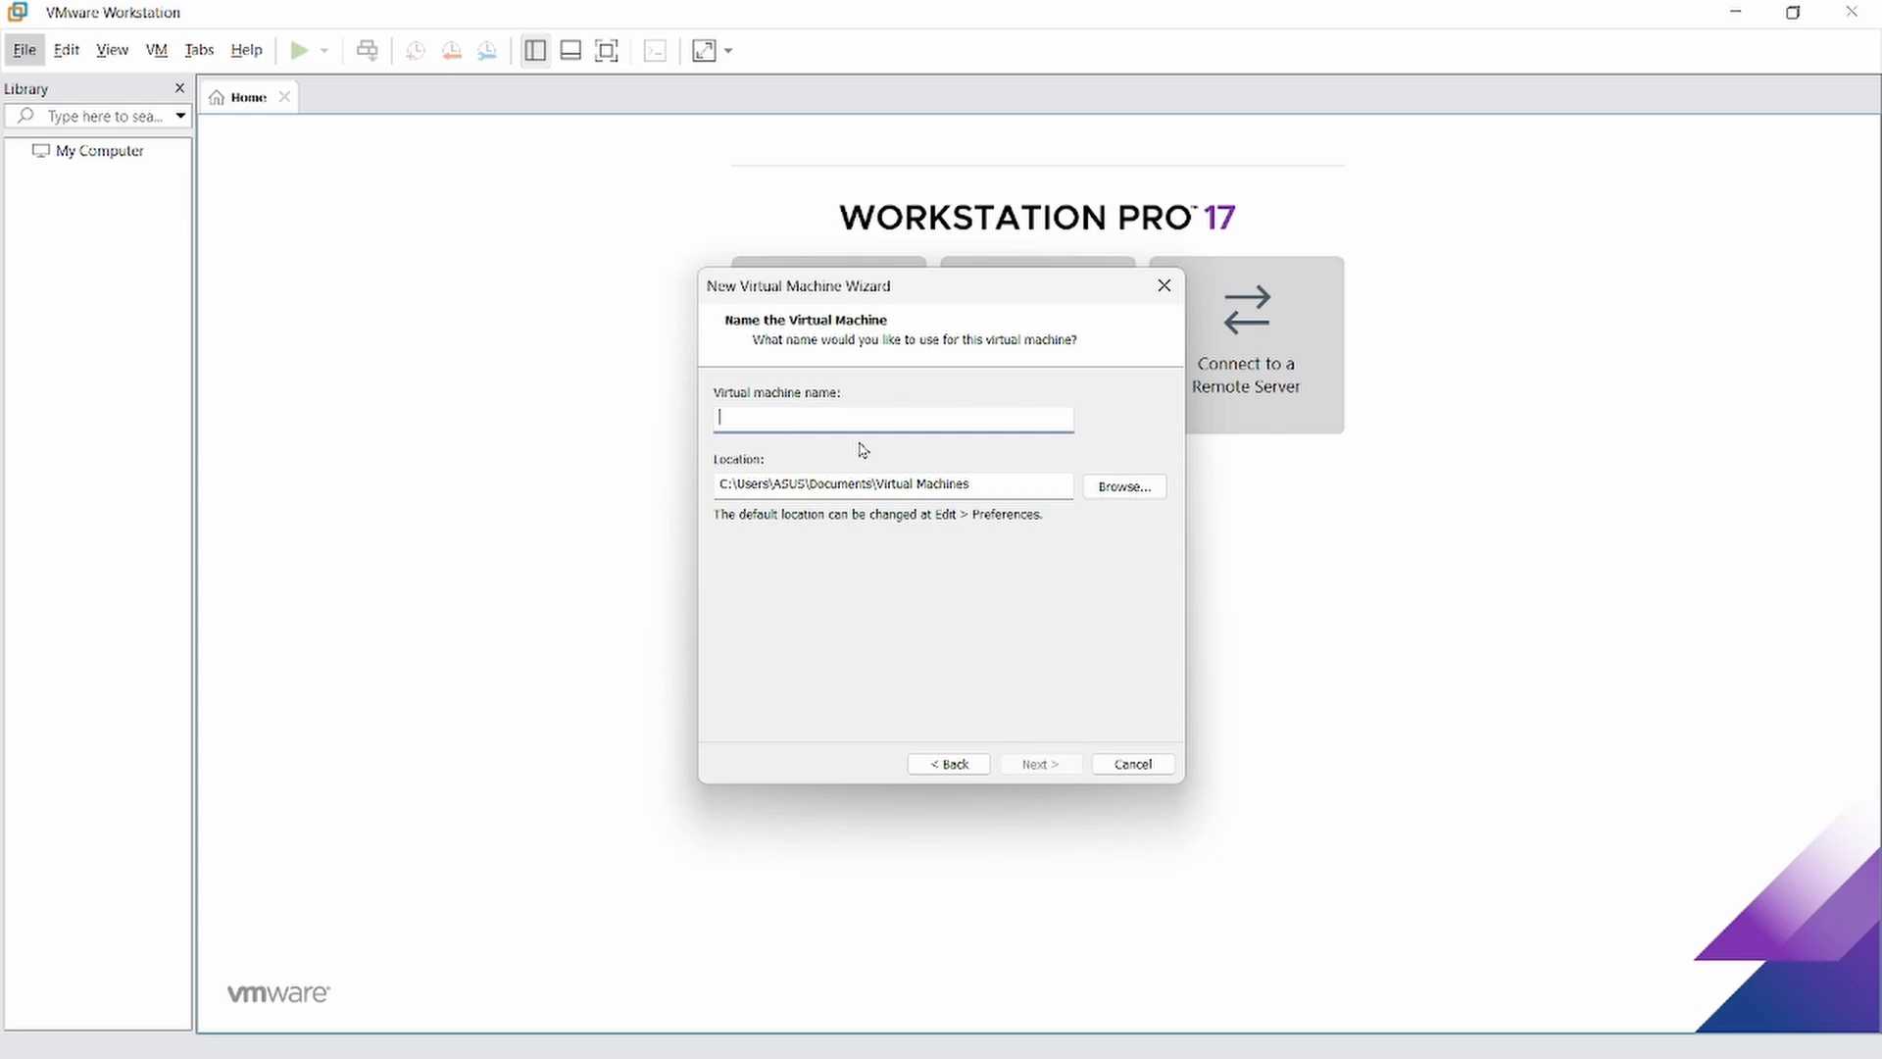
{"action": "type", "text": "EVE-ng"}
{"action": "key", "text": "BackSpace"}
{"action": "key", "text": "BackSpace"}
{"action": "type", "text": "NG"}
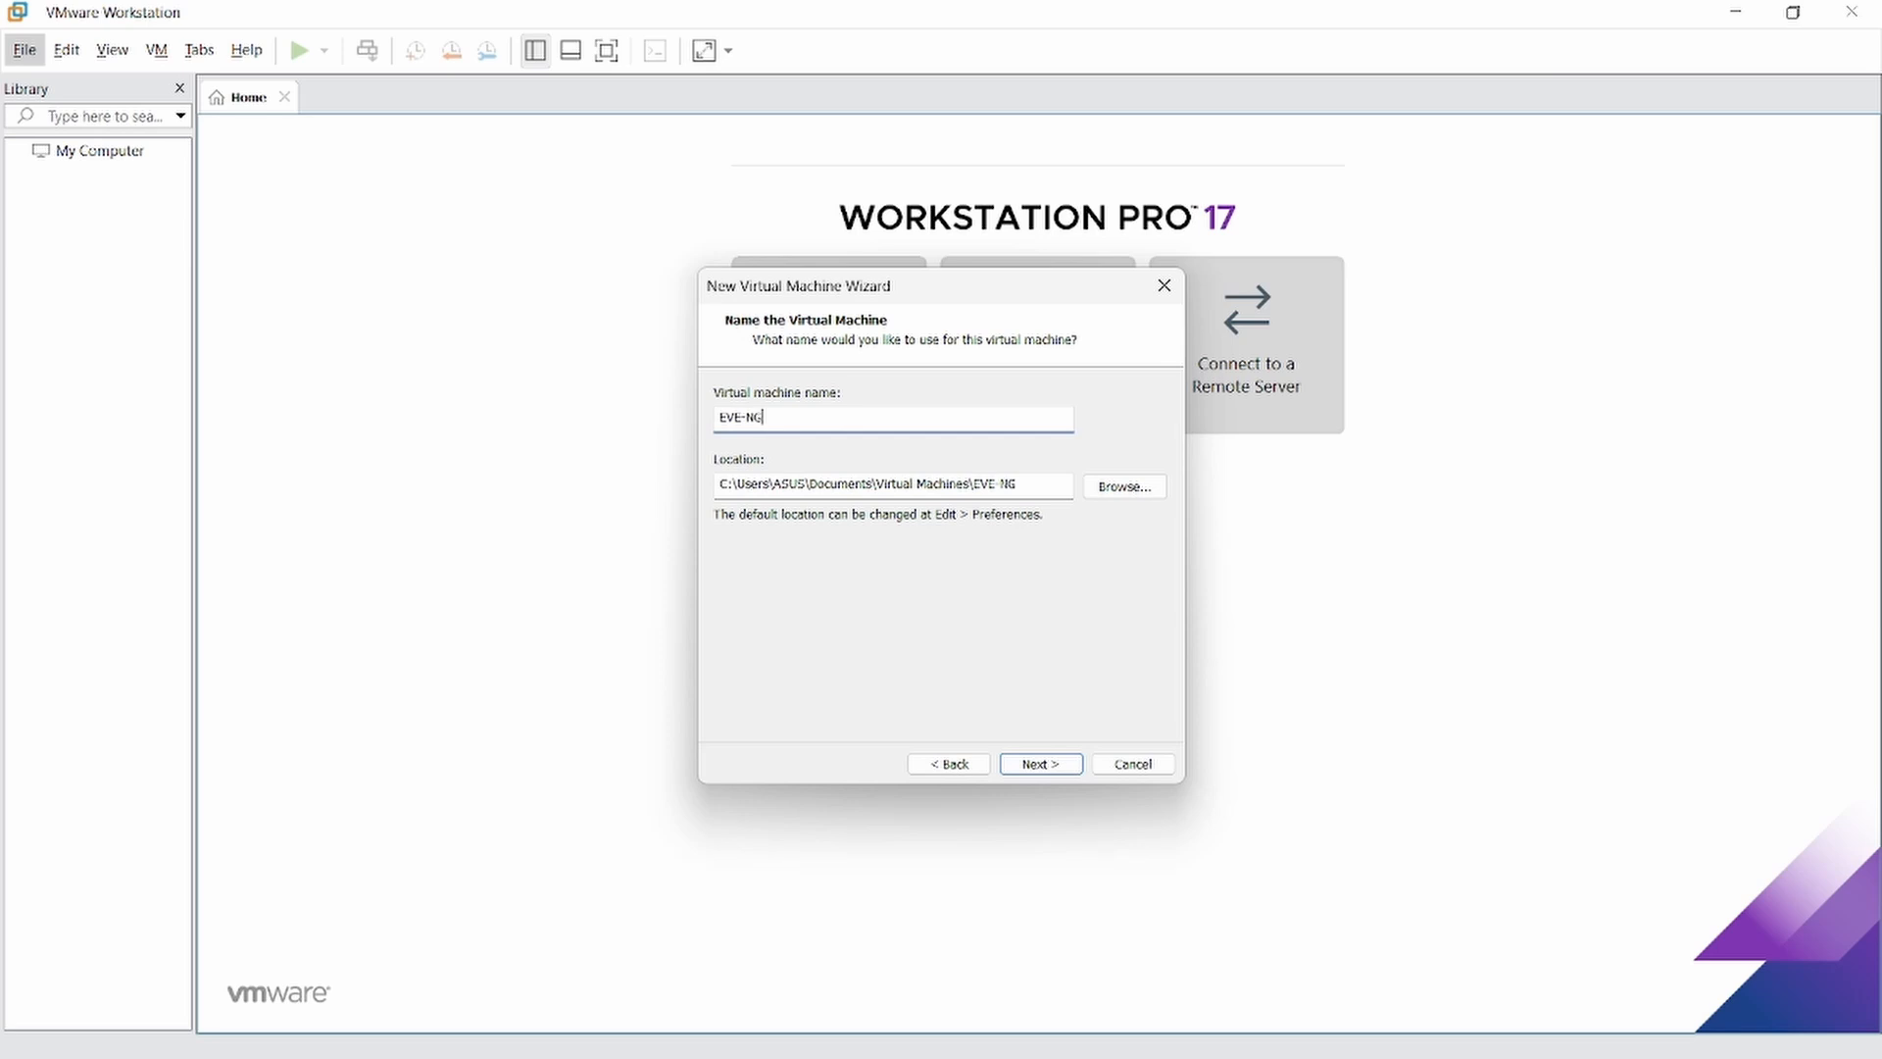
{"action": "left_click", "coordinate": [1050, 762]}
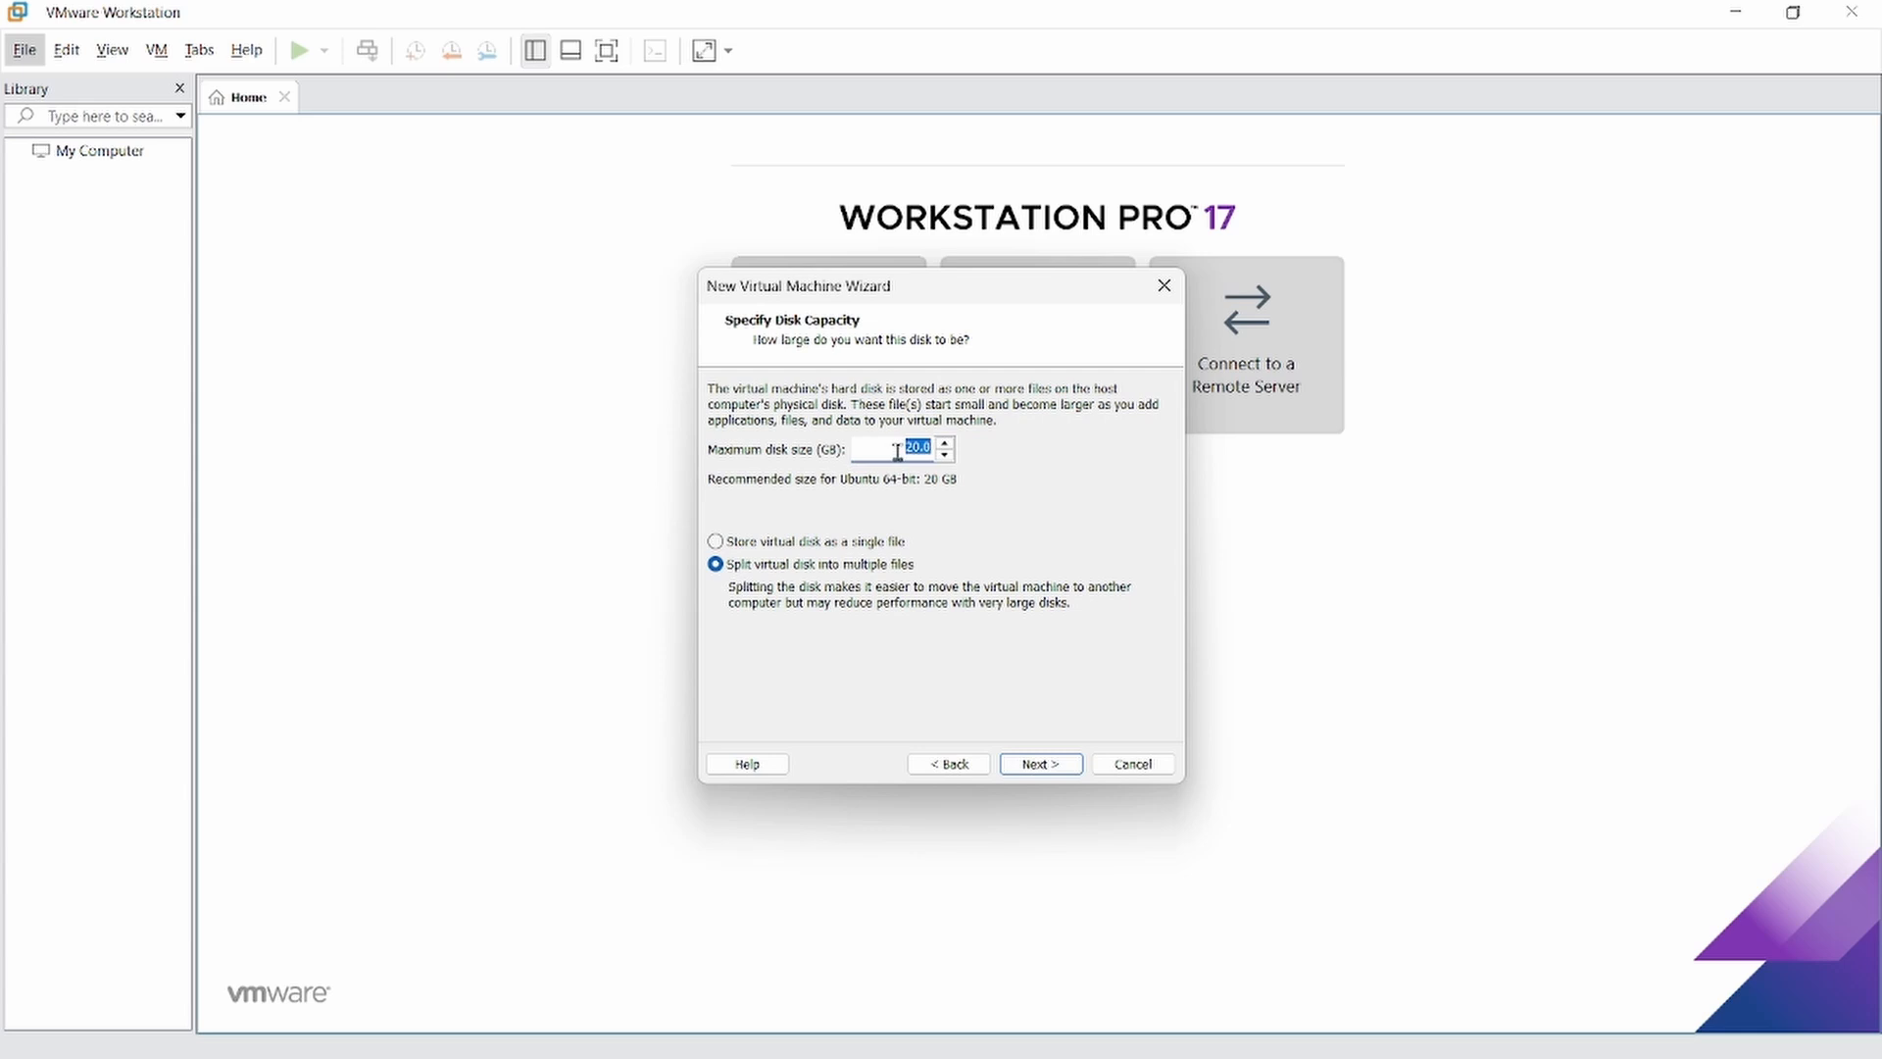
Step: Give it a 100 GB disk stored as a single file and finish creating it
{"action": "type", "text": "100"}
{"action": "left_click", "coordinate": [716, 542]}
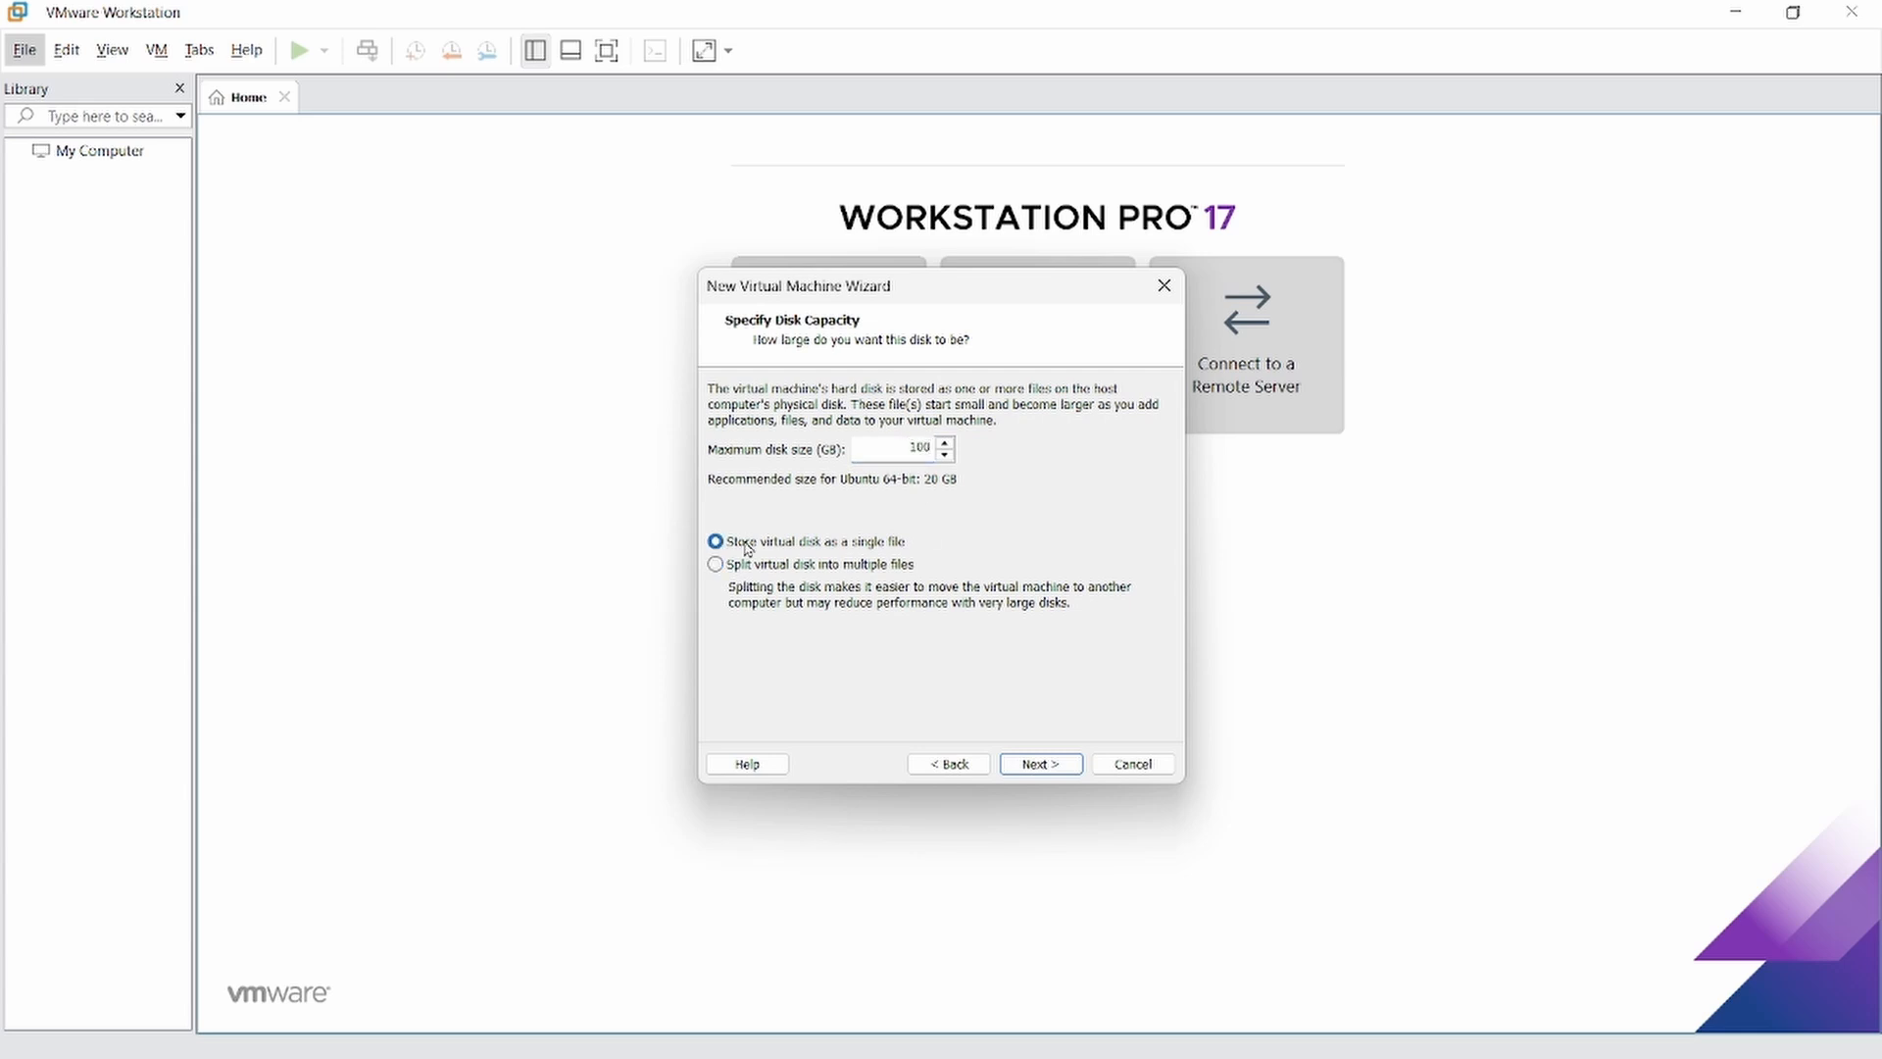
{"action": "left_click", "coordinate": [1039, 763]}
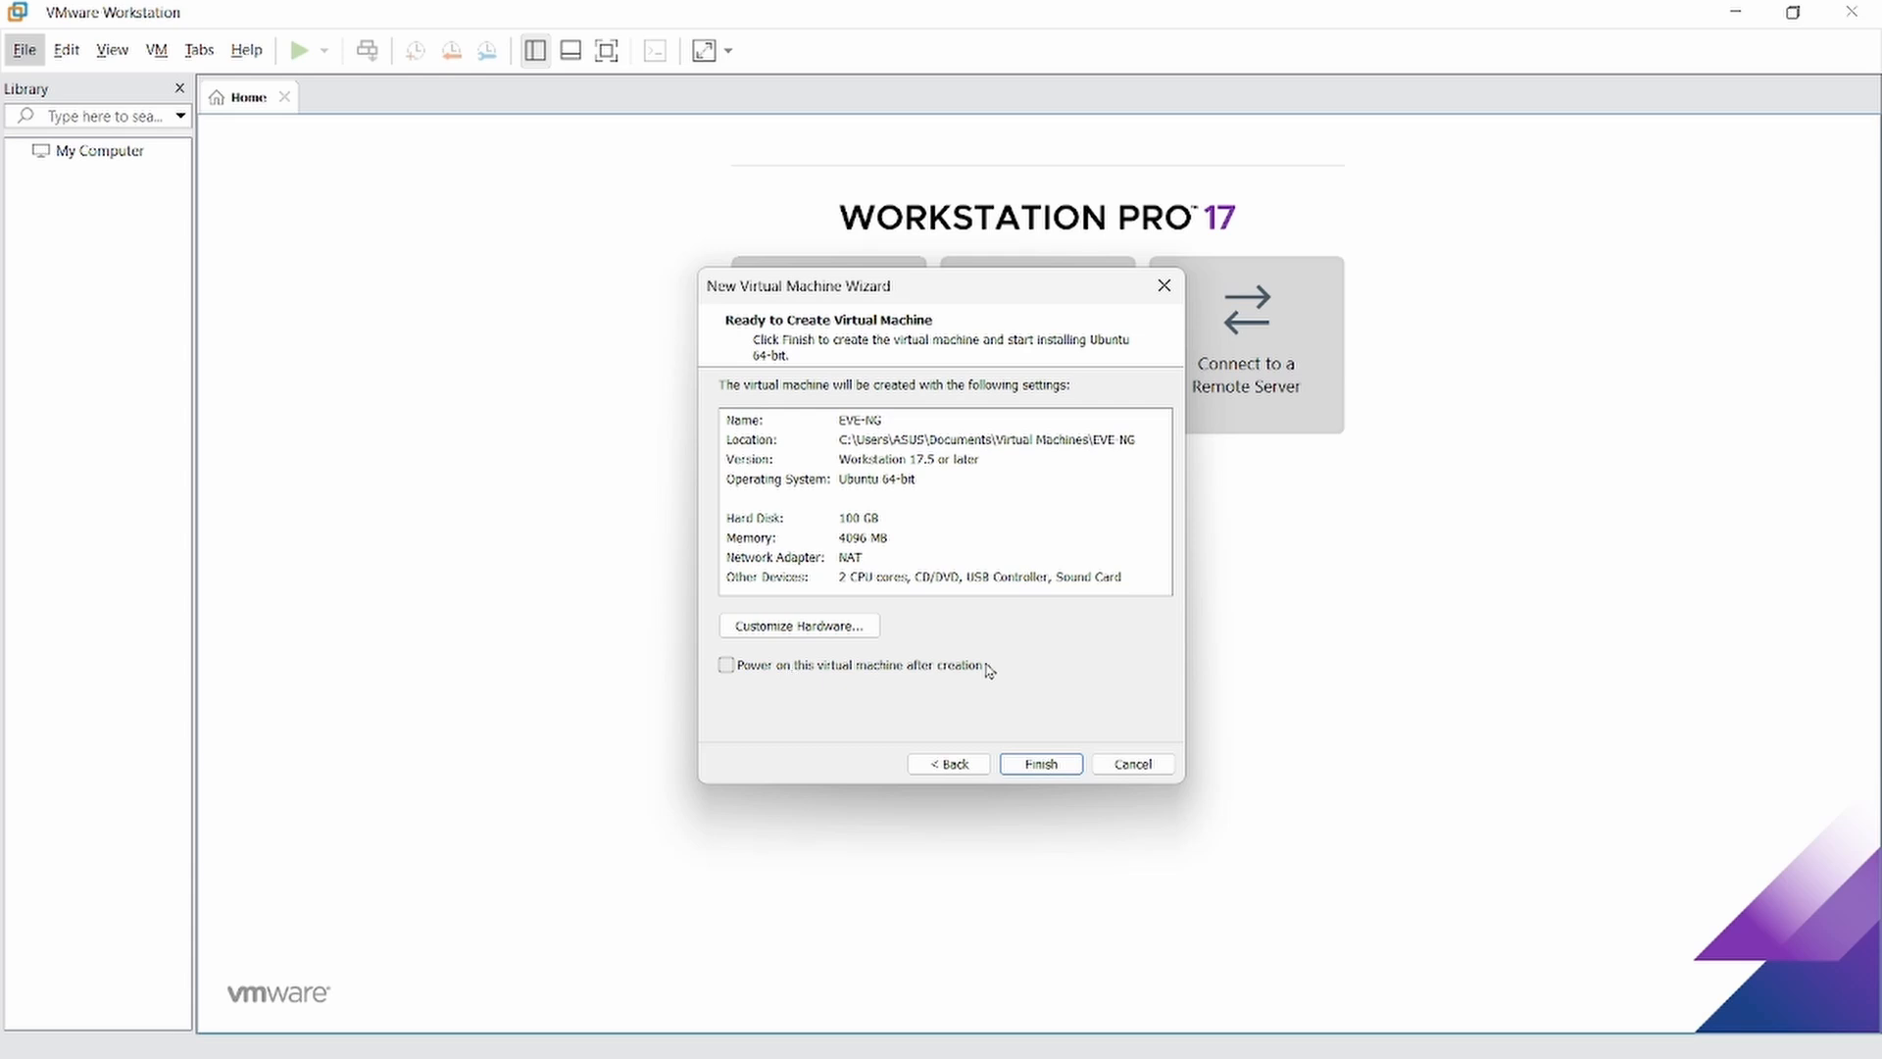
{"action": "left_click", "coordinate": [1040, 765]}
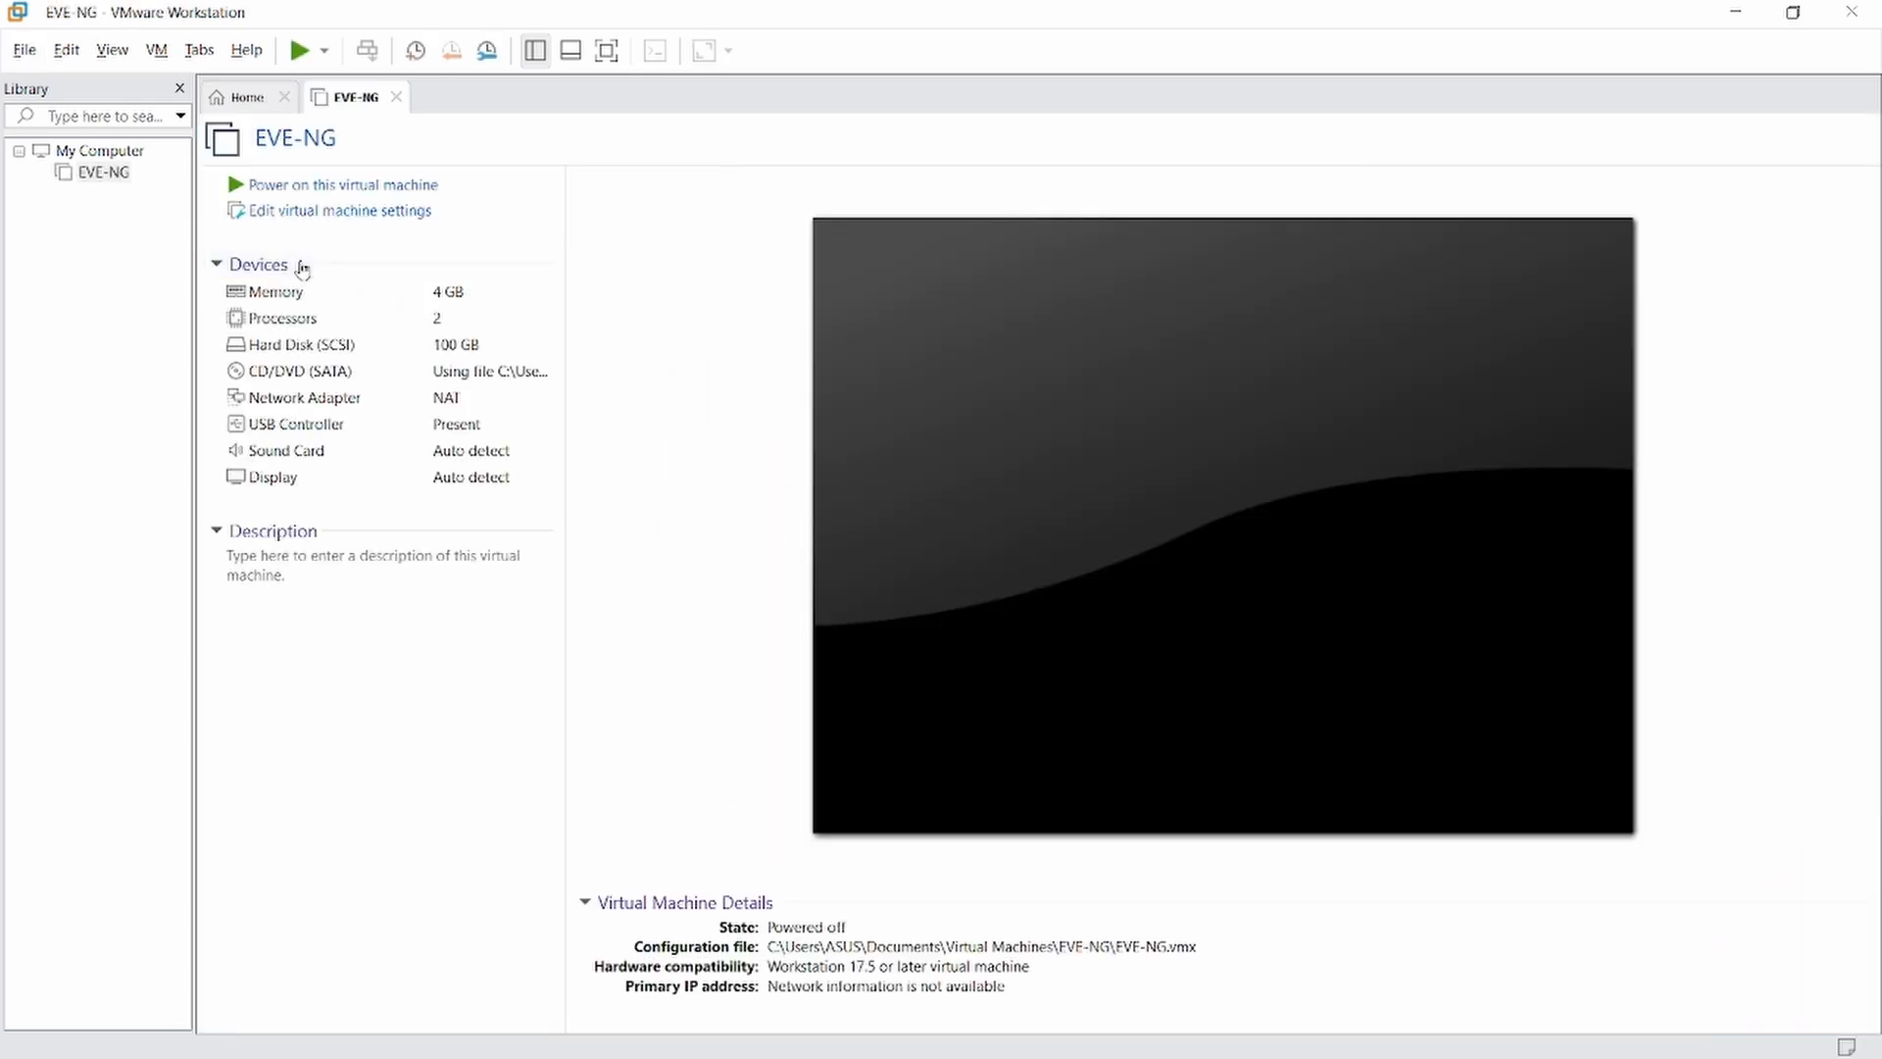
{"action": "left_click", "coordinate": [67, 50]}
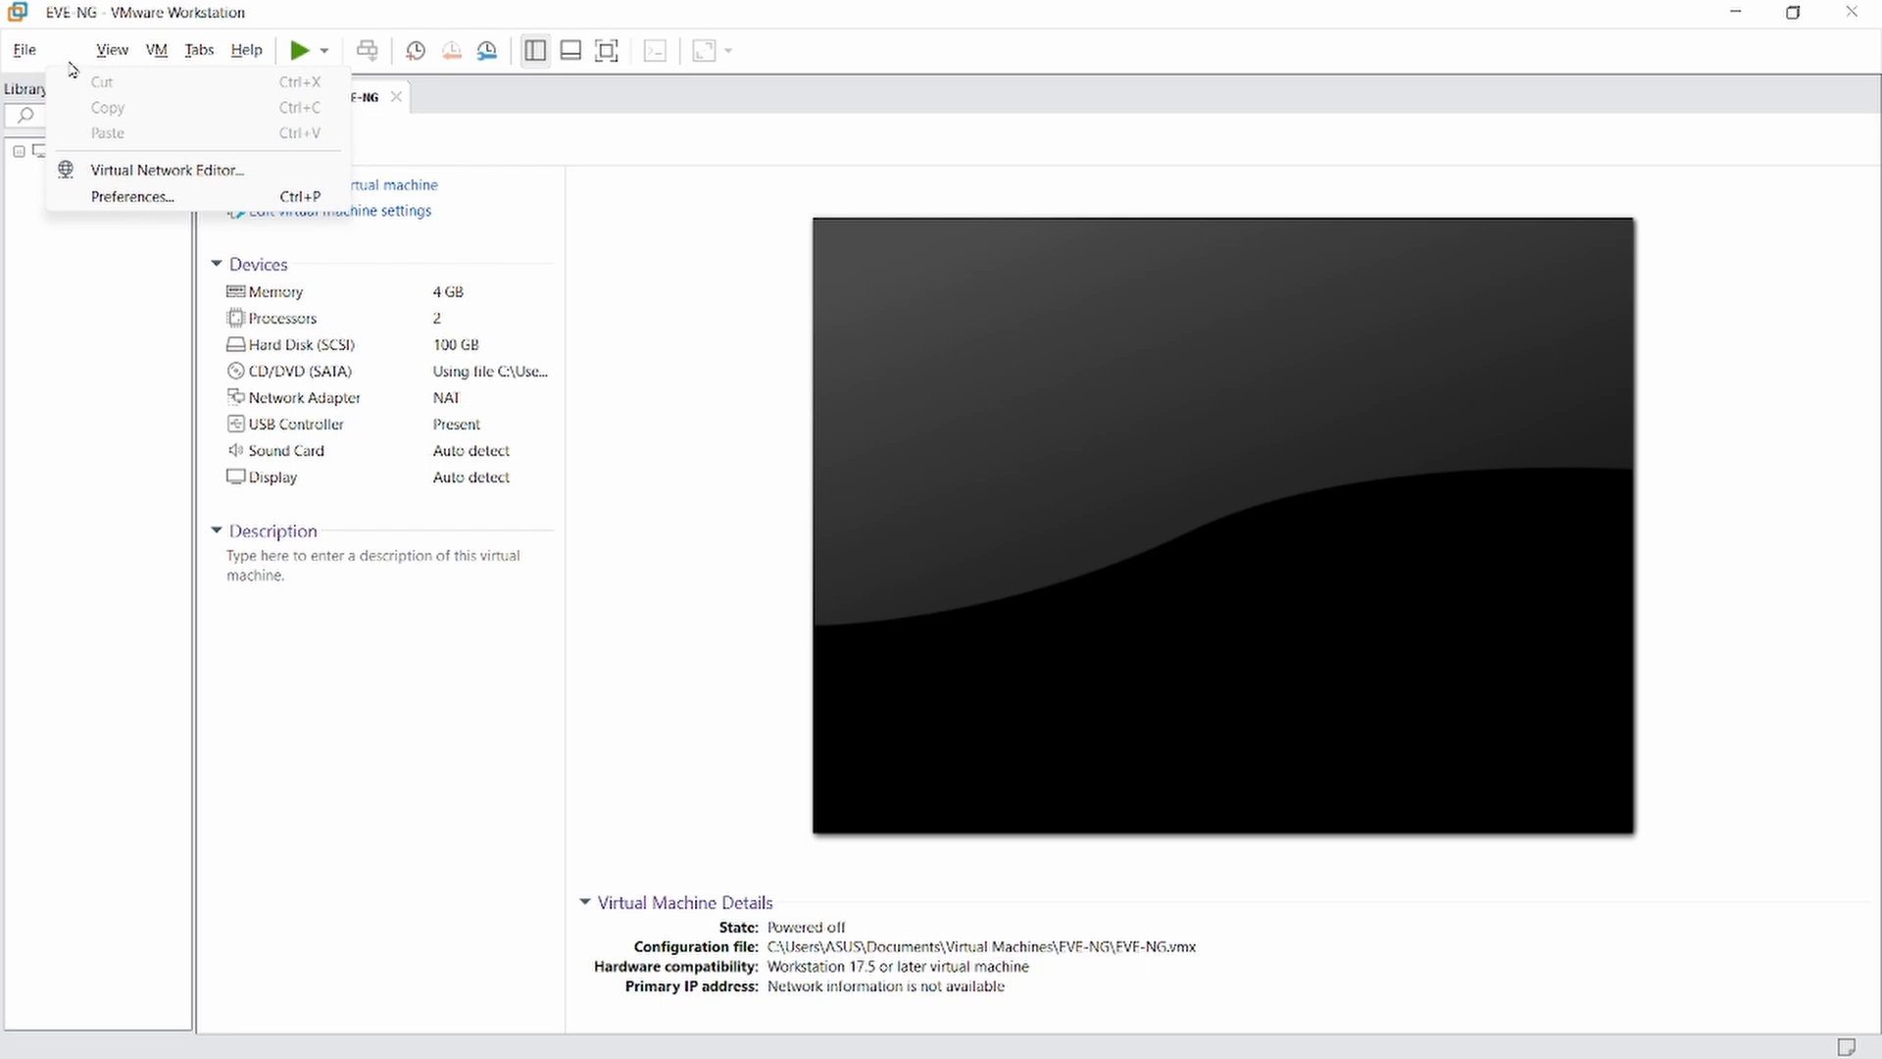
{"action": "left_click", "coordinate": [140, 172]}
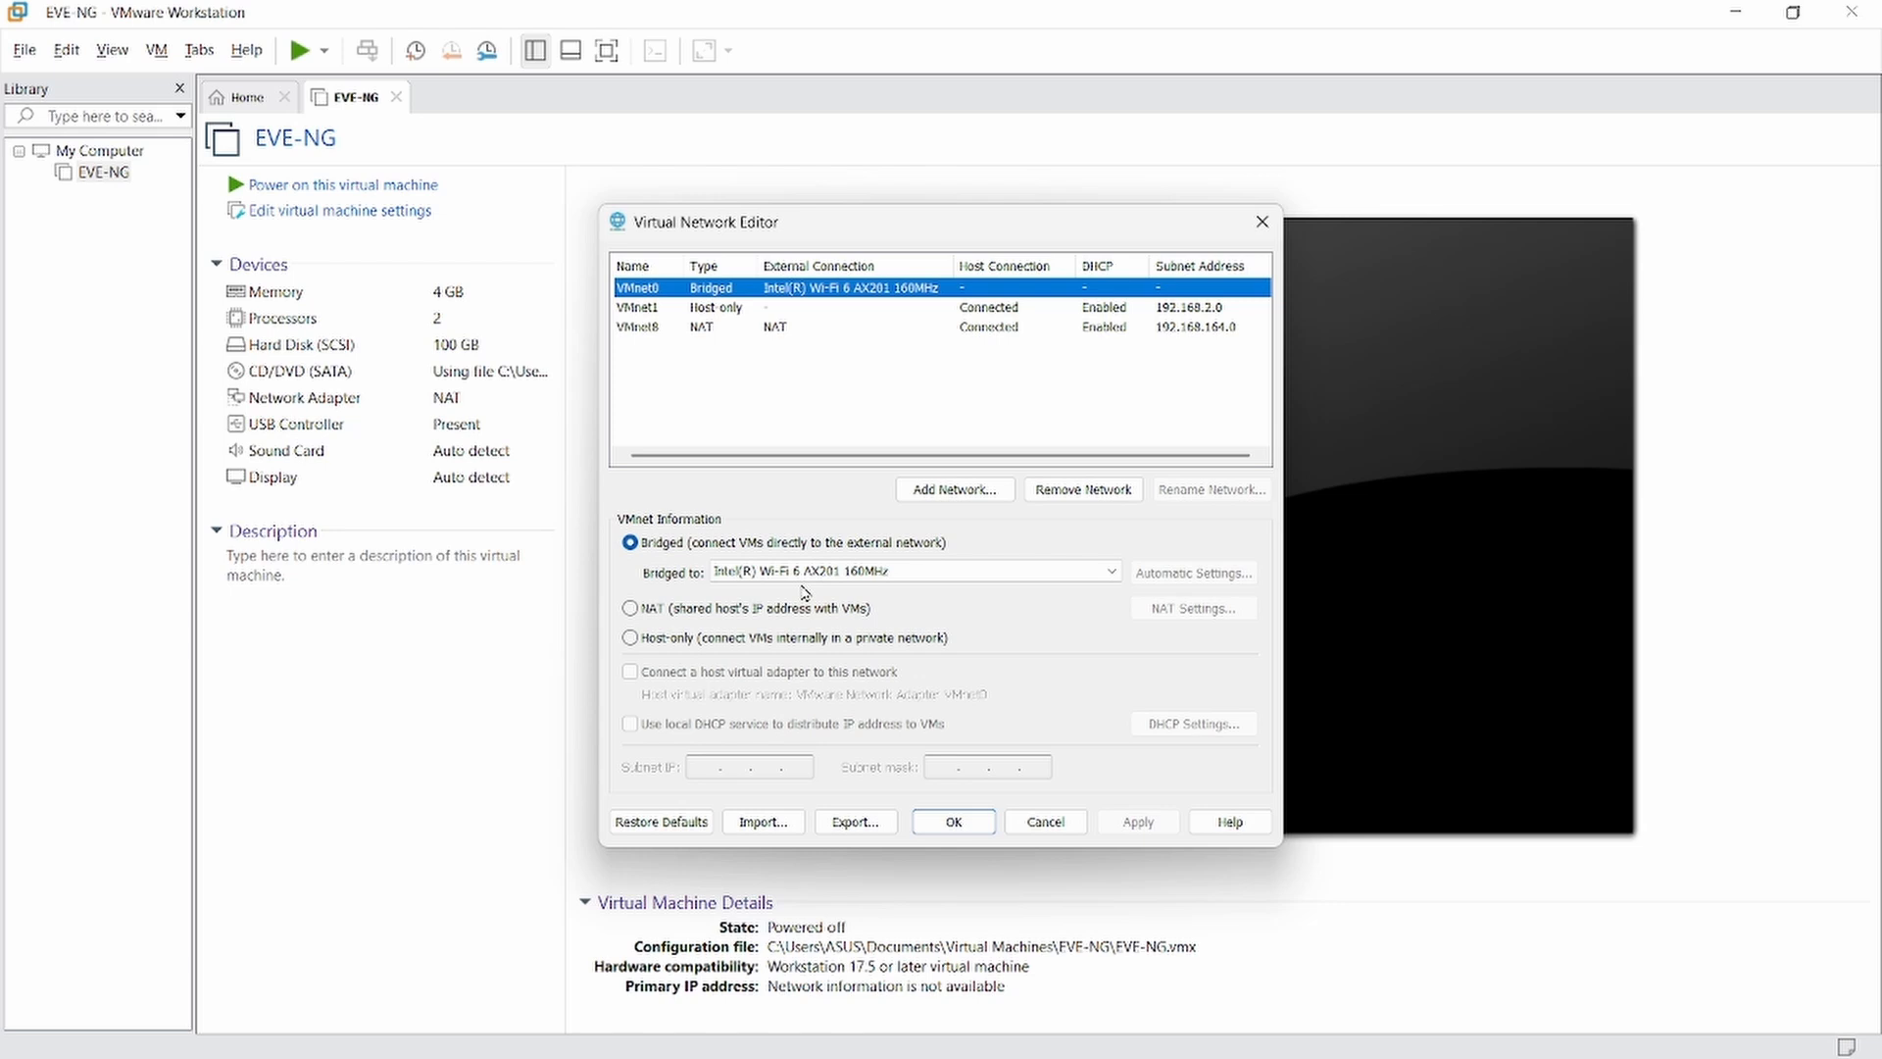
{"action": "left_click", "coordinate": [961, 824]}
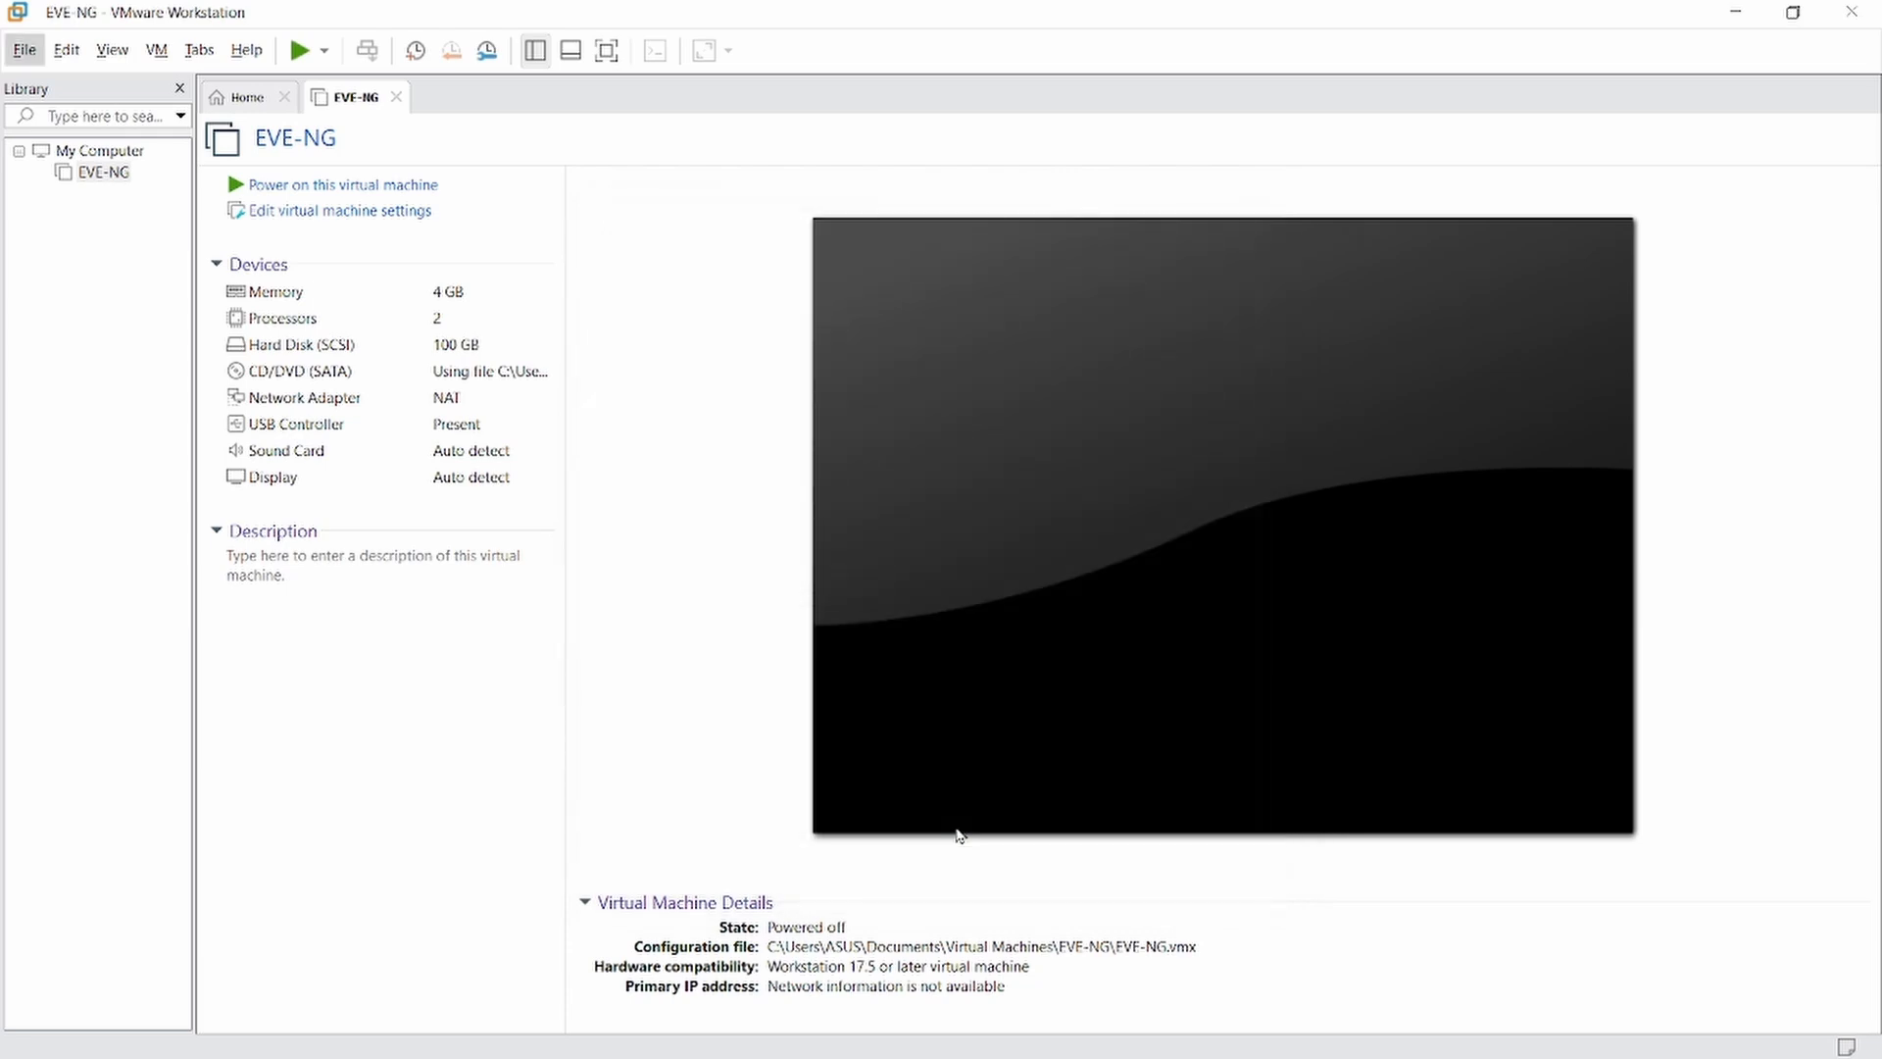
{"action": "left_click", "coordinate": [68, 54]}
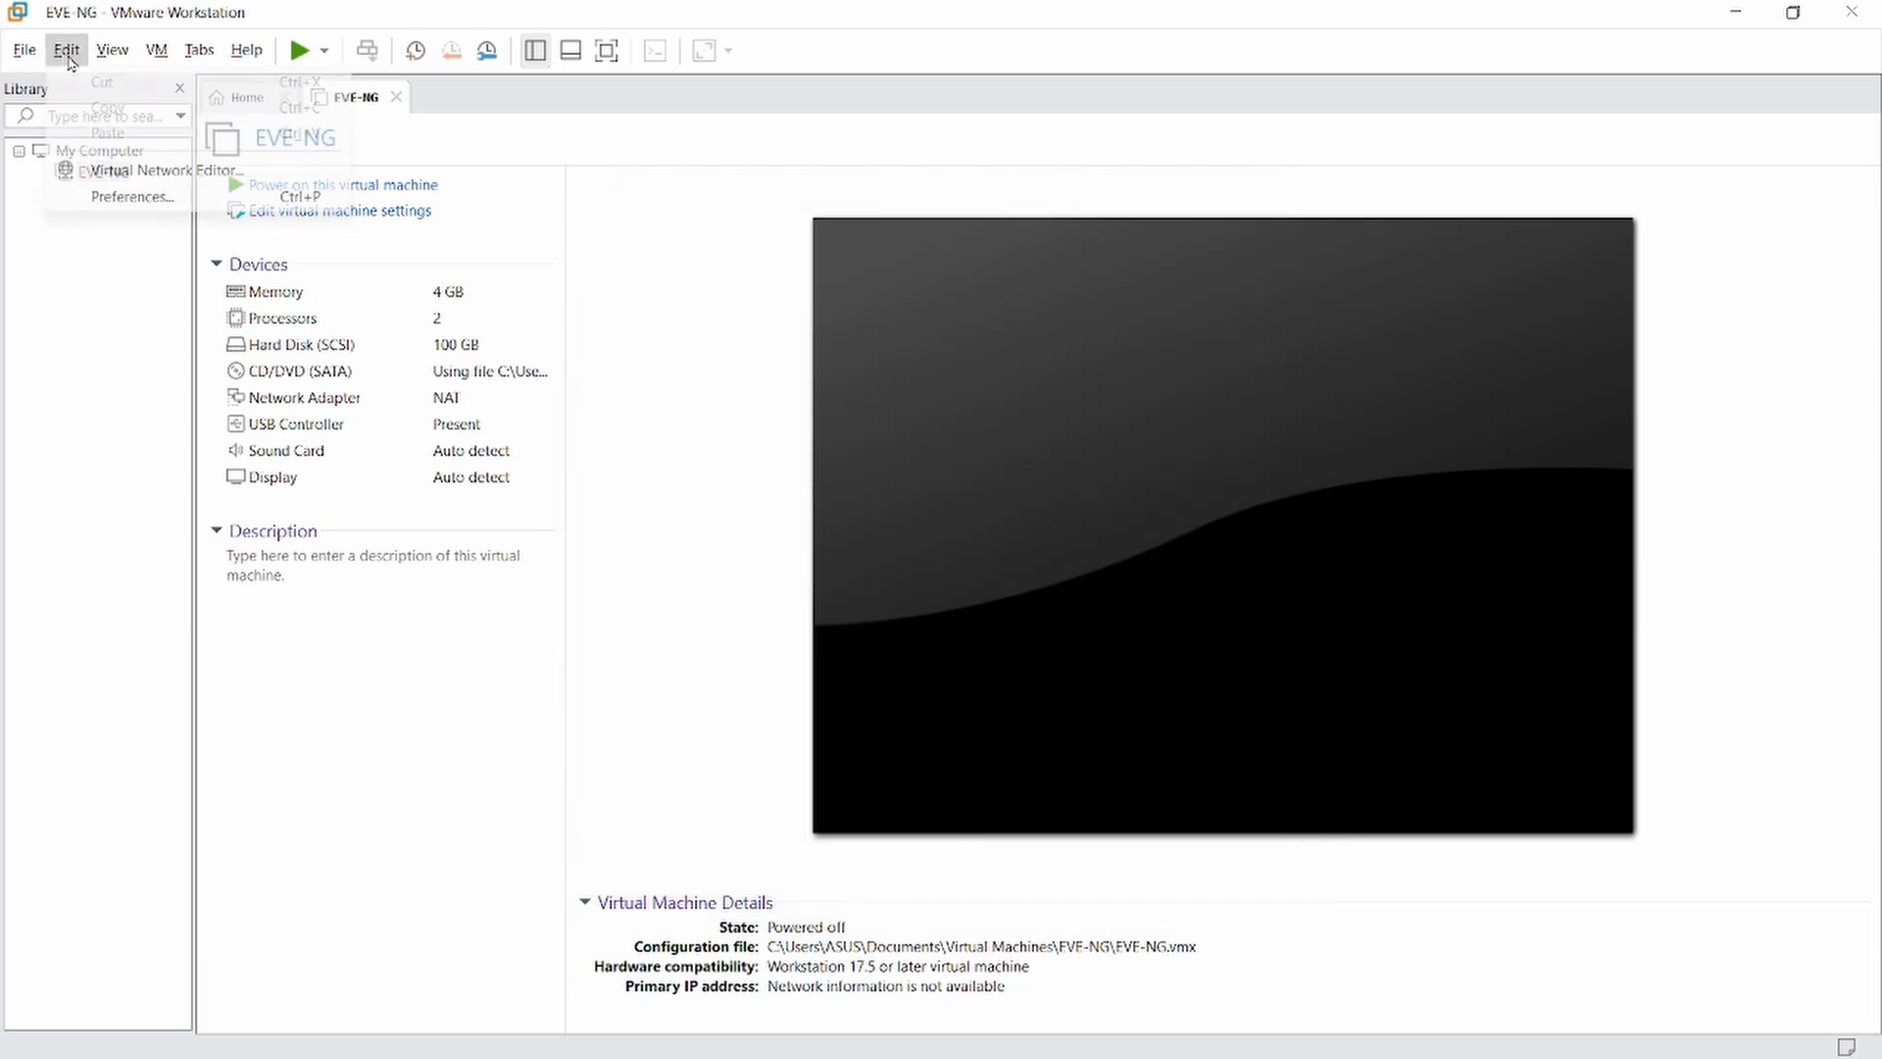
{"action": "left_click", "coordinate": [167, 174]}
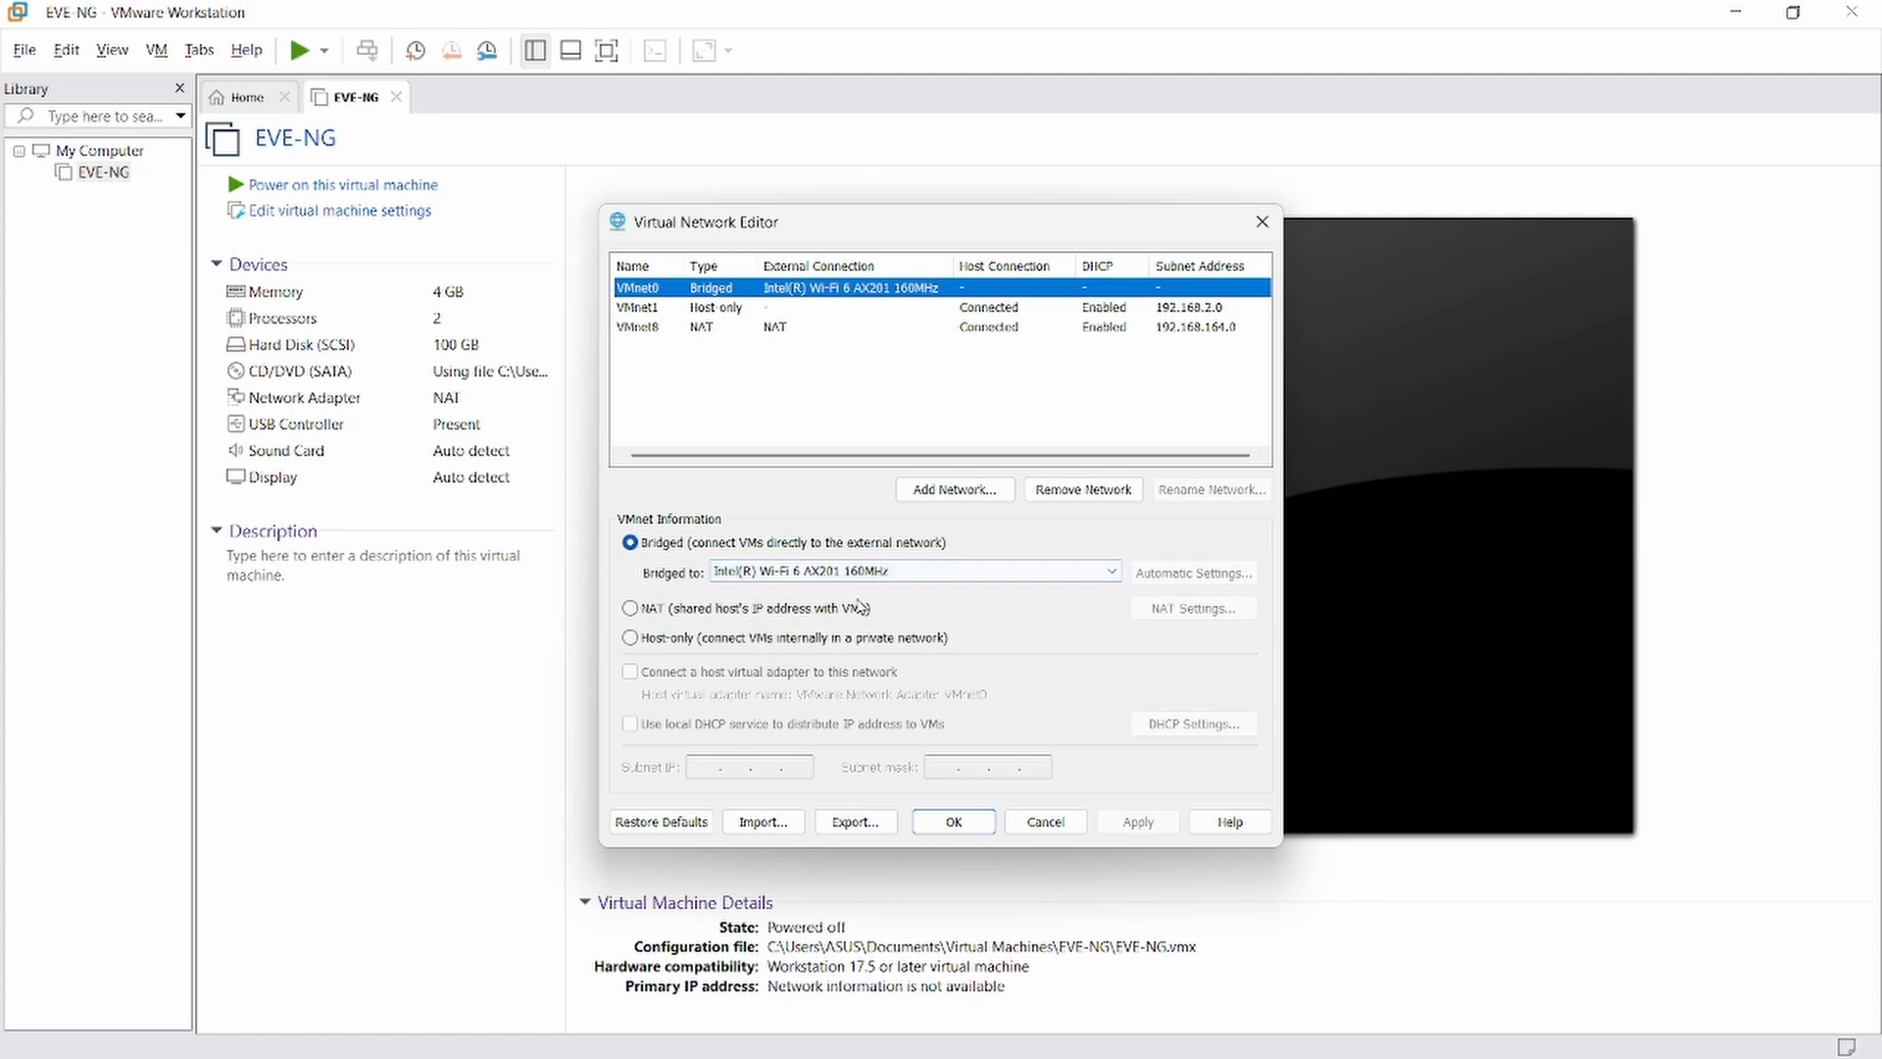
{"action": "left_click", "coordinate": [959, 833]}
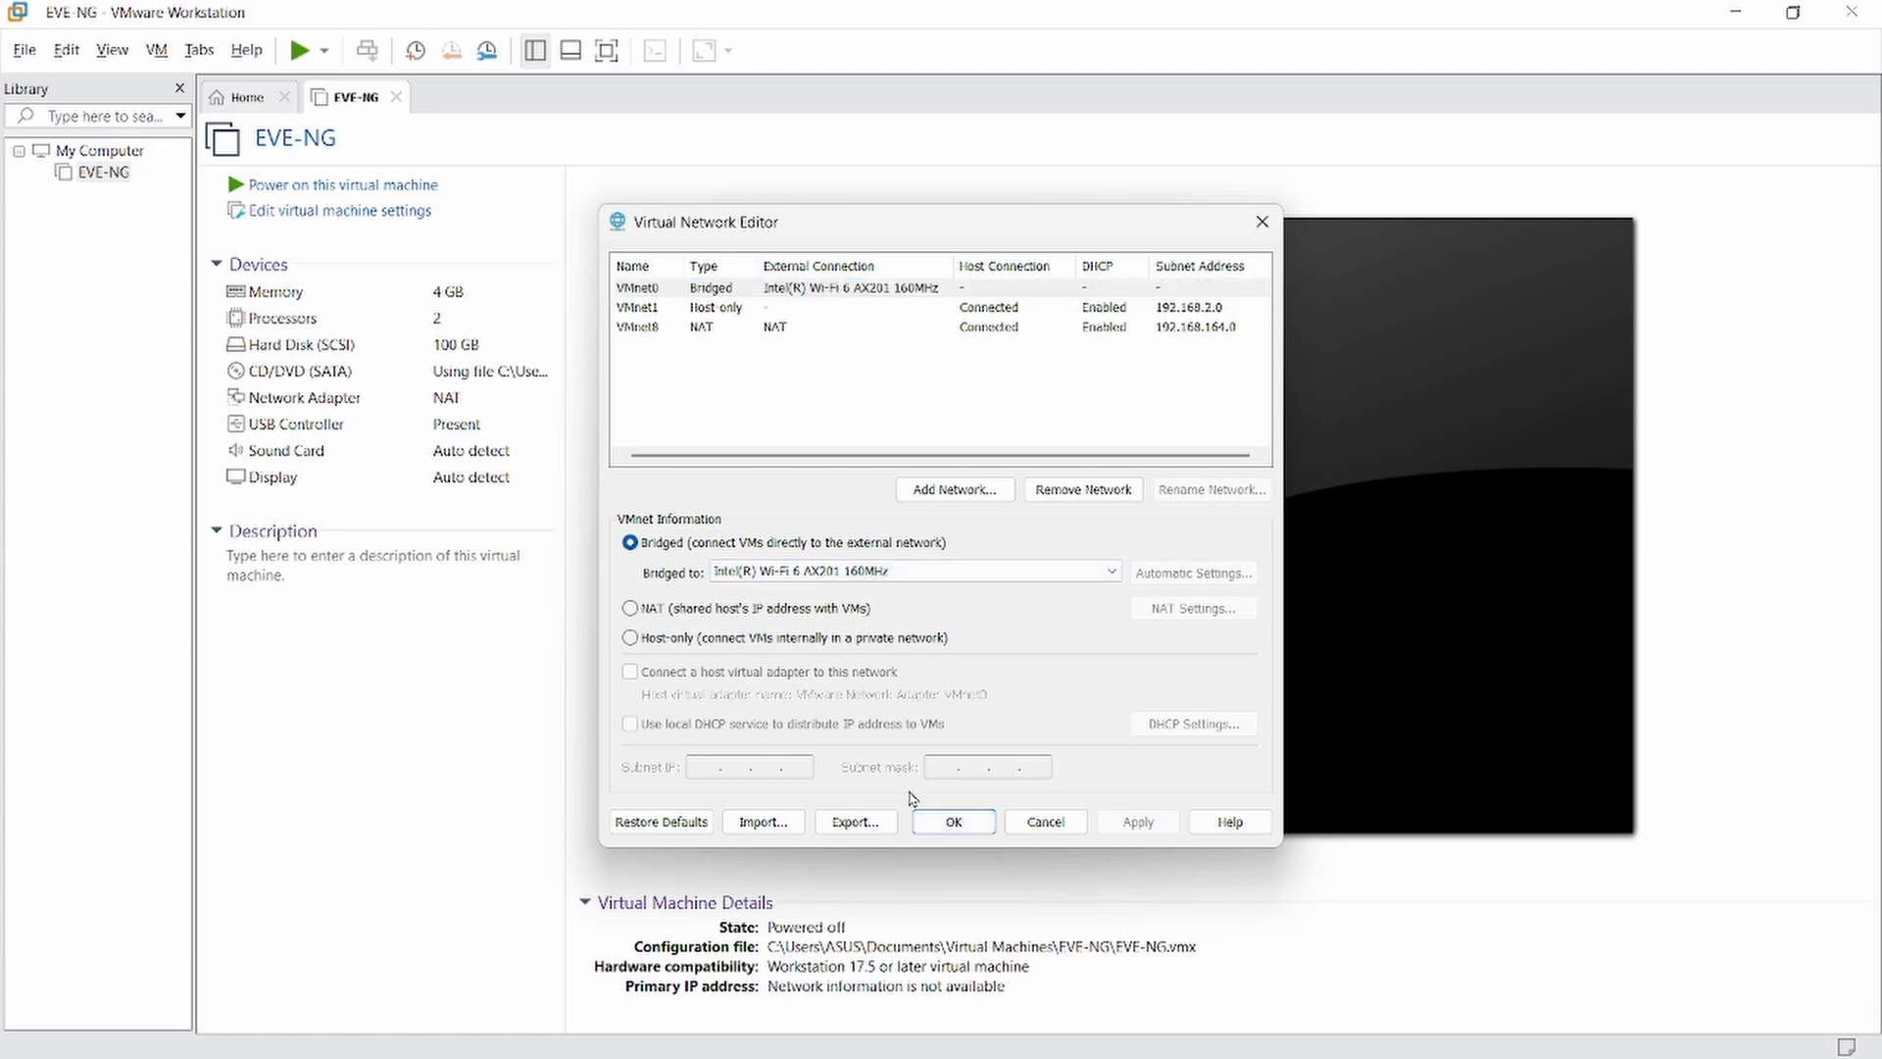
{"action": "left_click", "coordinate": [956, 823]}
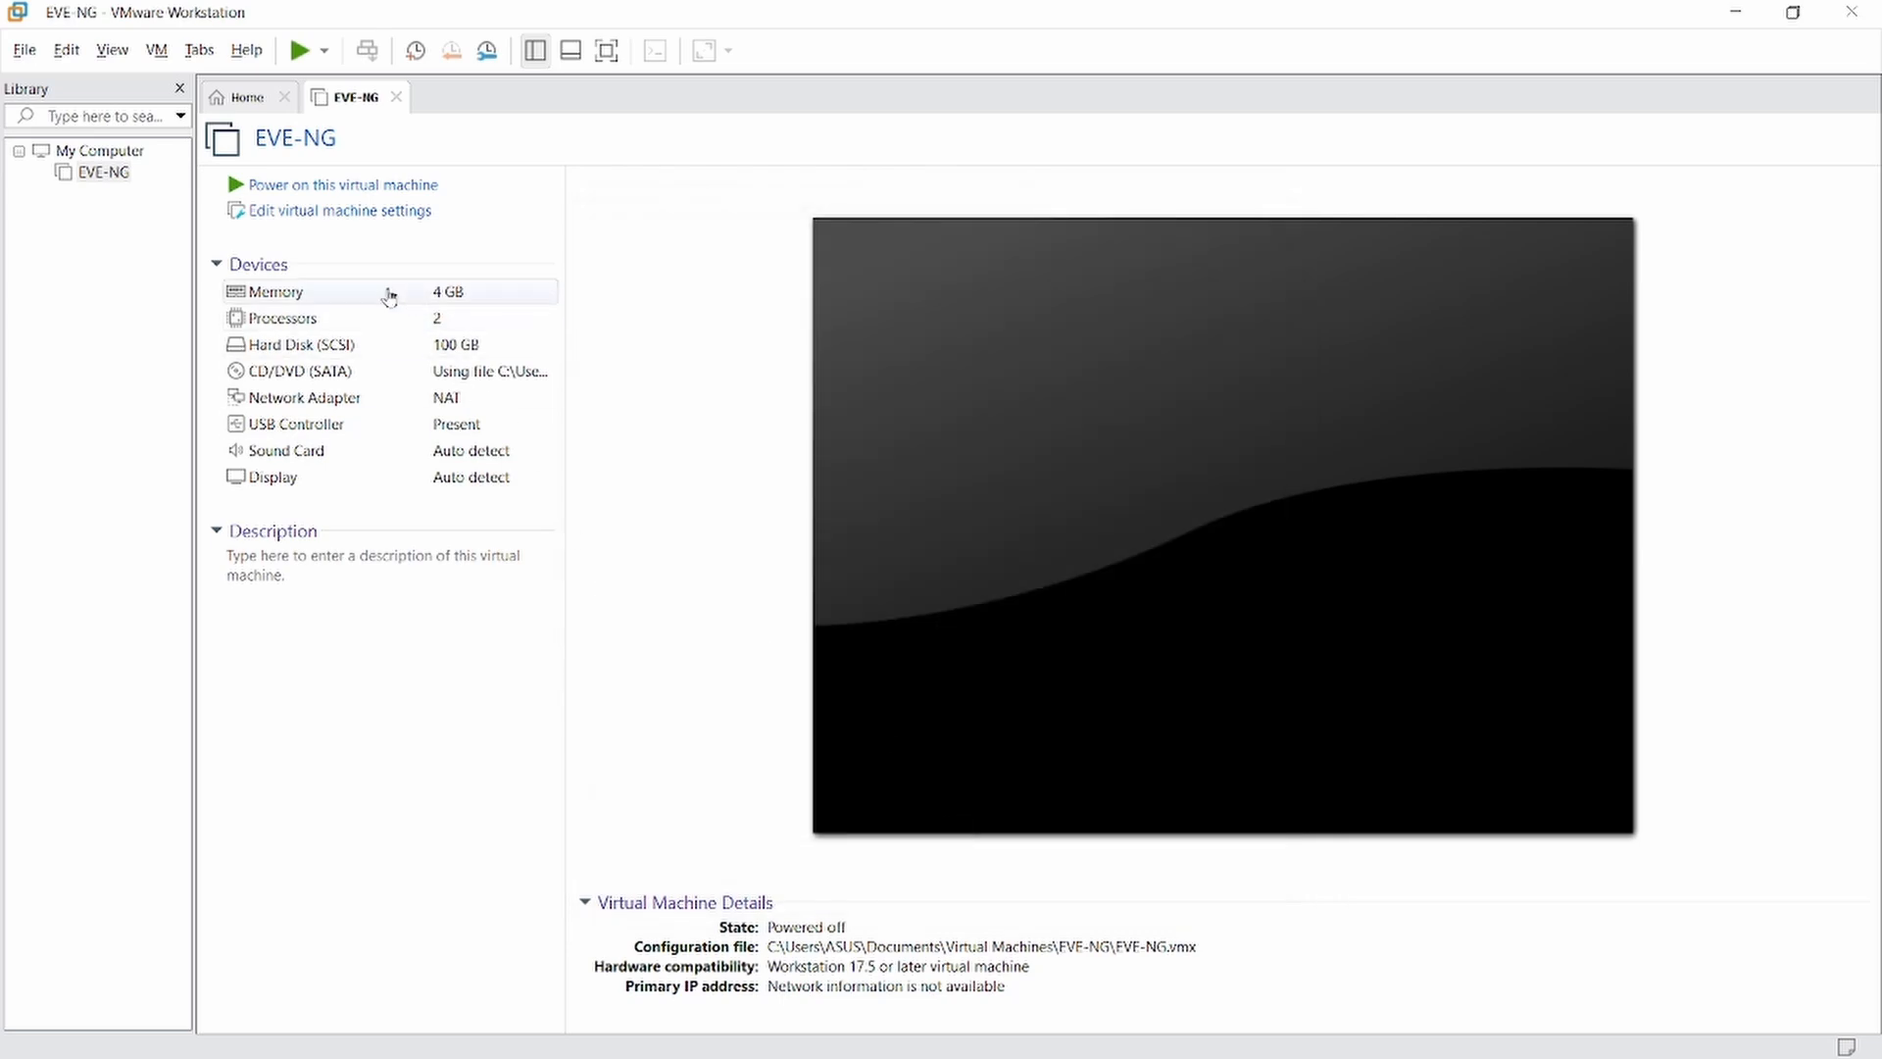
Step: Set the EVE-NG machine's memory to 12000 MB
{"action": "left_click", "coordinate": [389, 294]}
{"action": "double_click", "coordinate": [387, 289]}
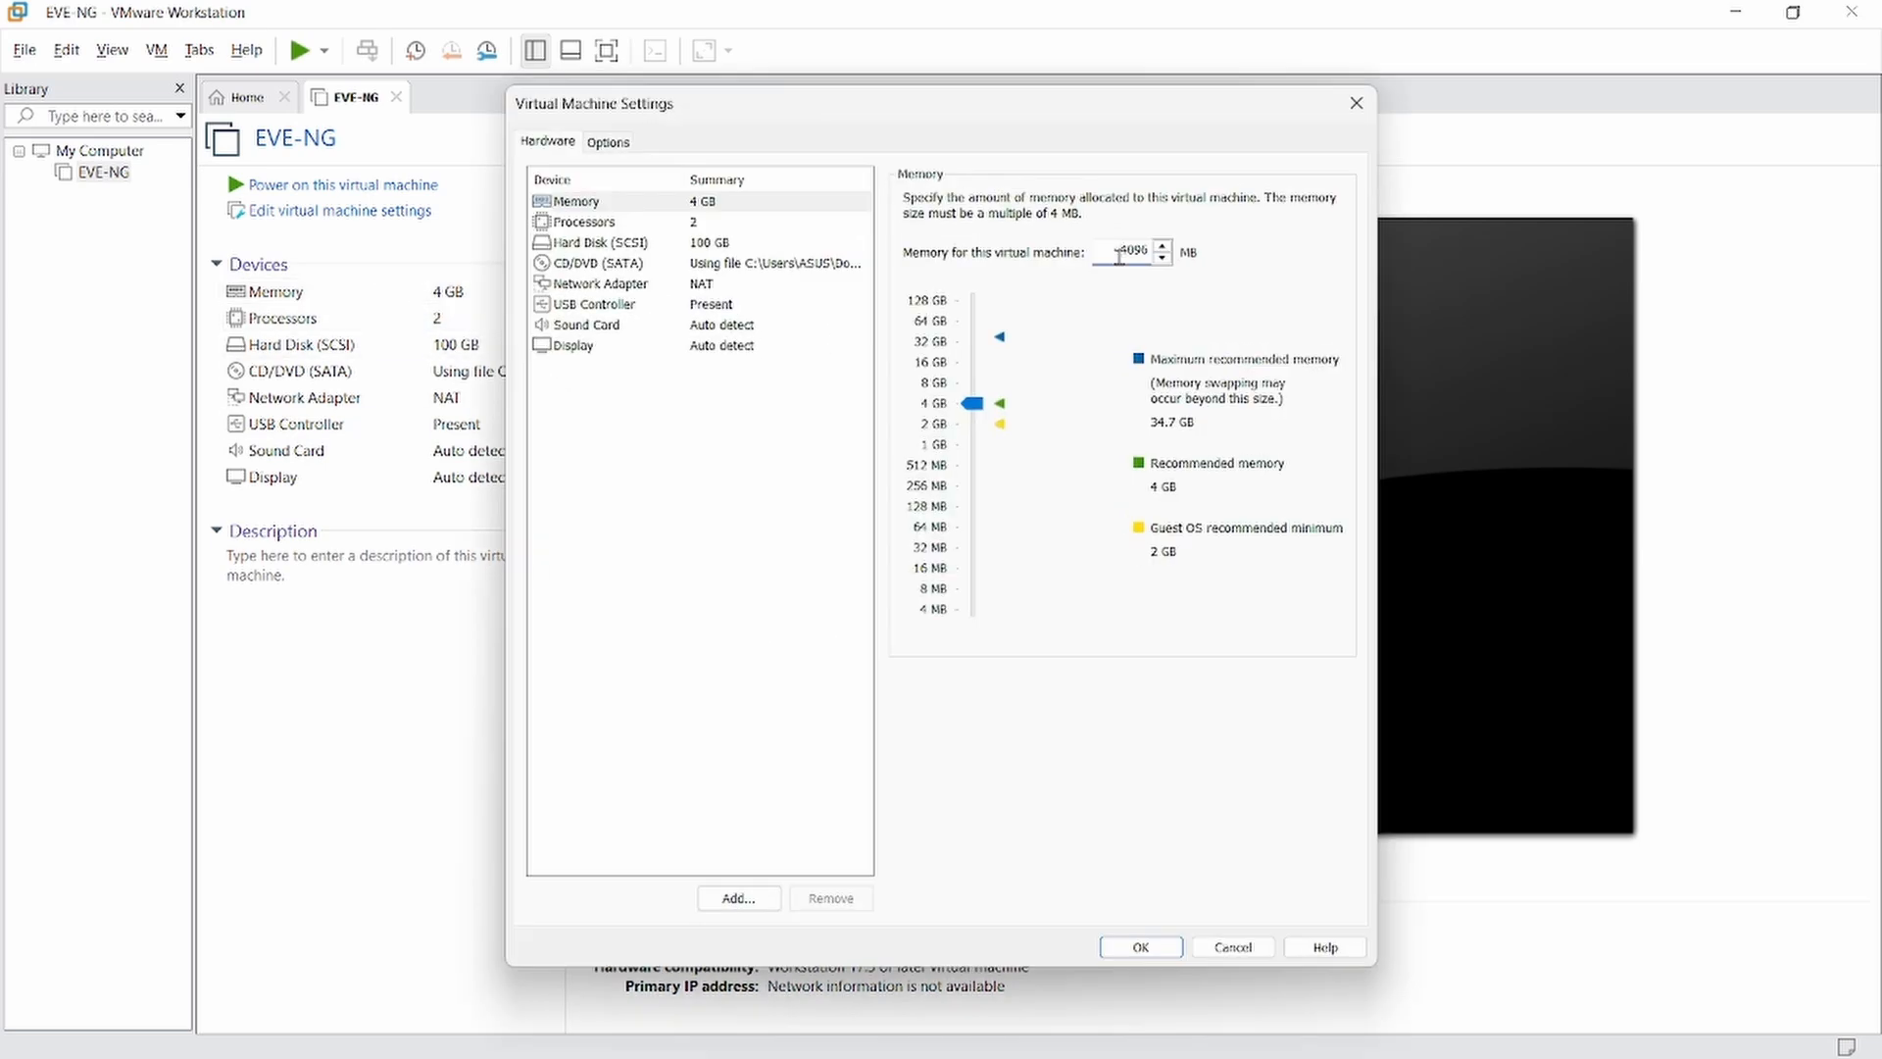
{"action": "type", "text": "12000"}
{"action": "left_click", "coordinate": [1139, 943]}
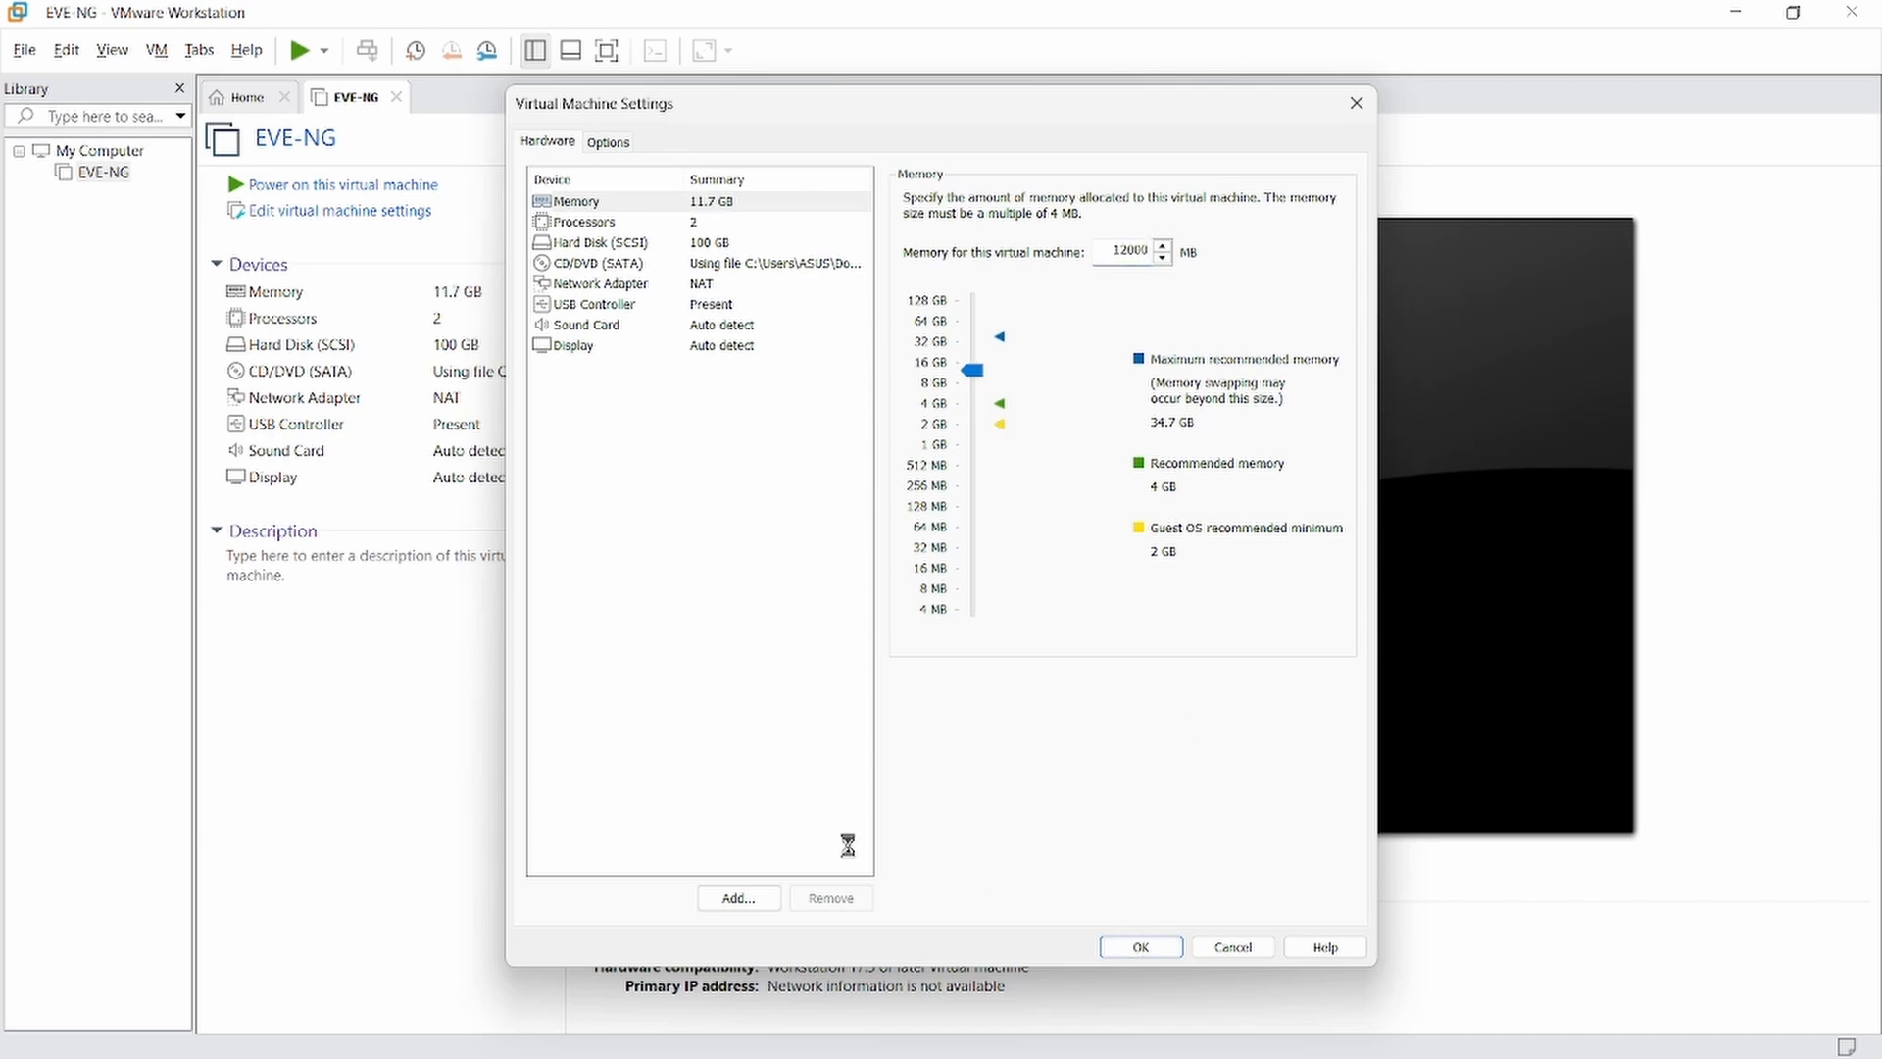
Step: Switch the network adapter to Bridged, replicating the physical network connection state
{"action": "double_click", "coordinate": [318, 406]}
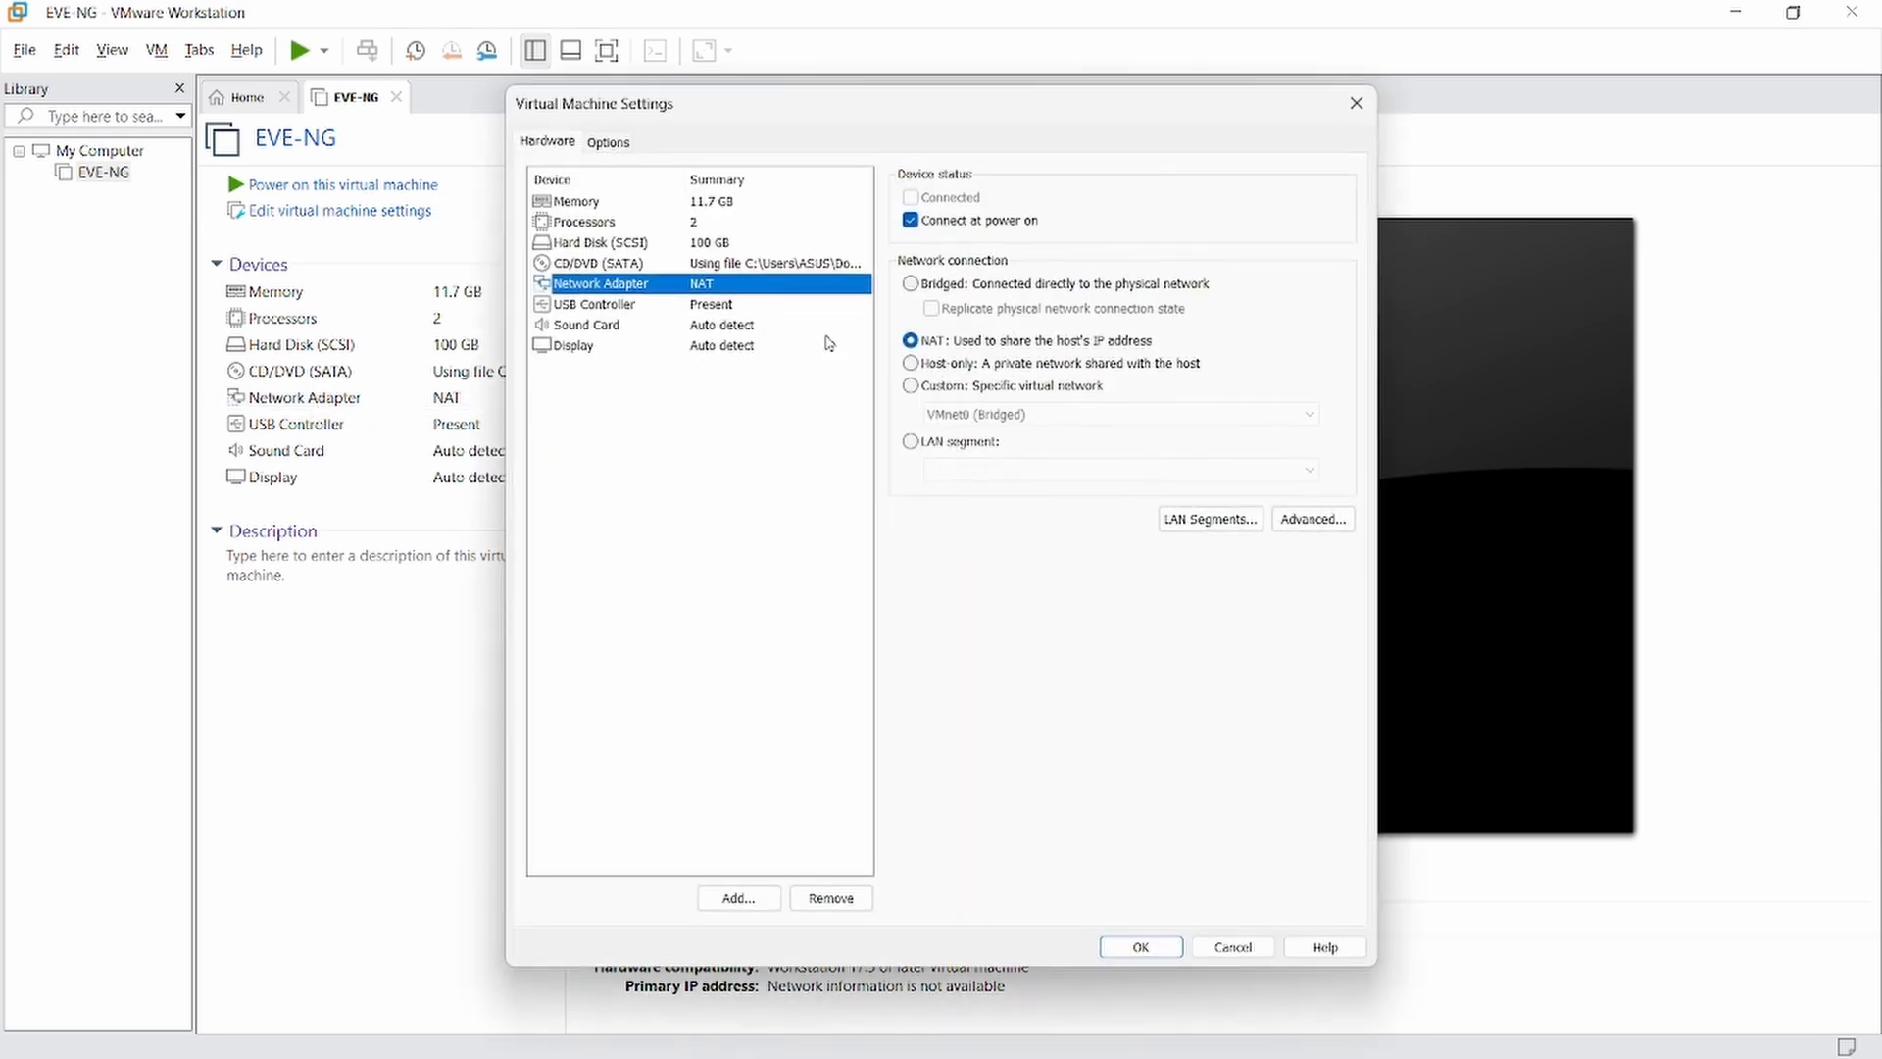
{"action": "left_click", "coordinate": [911, 285]}
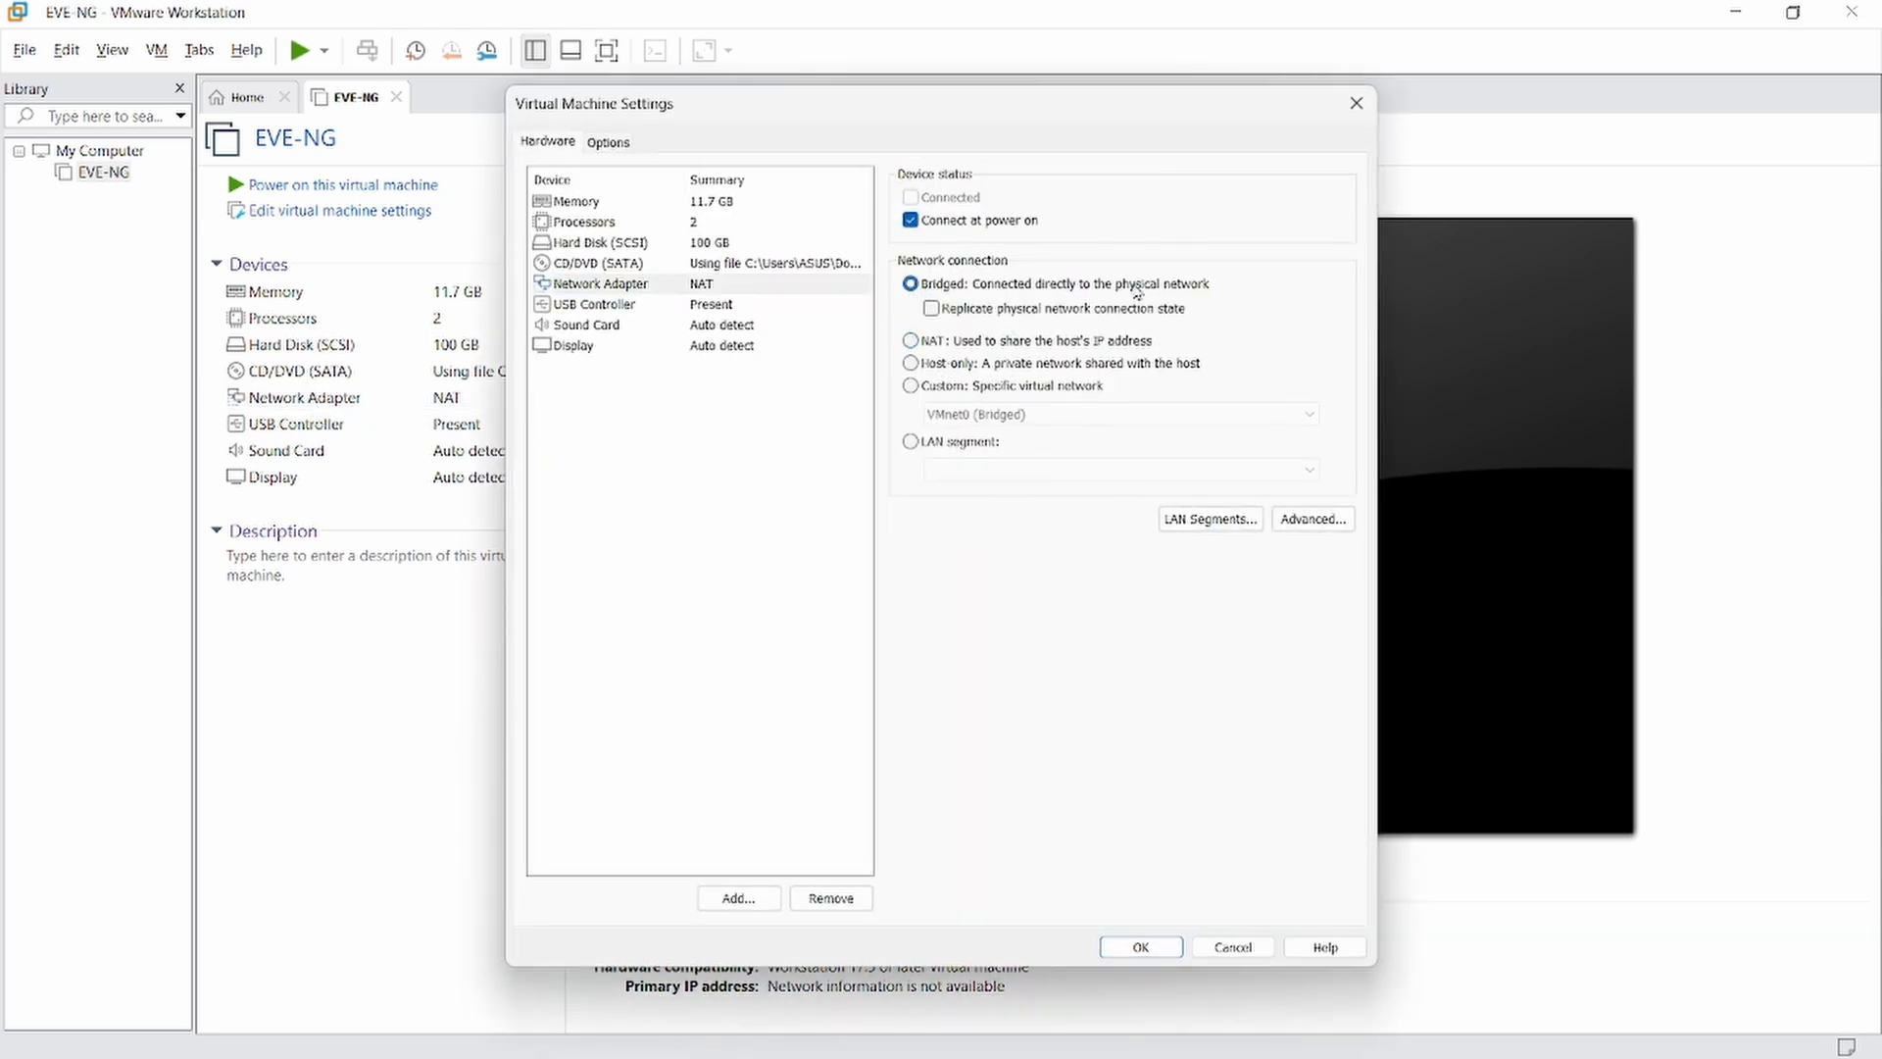
{"action": "left_click", "coordinate": [944, 310]}
{"action": "left_click", "coordinate": [1138, 949]}
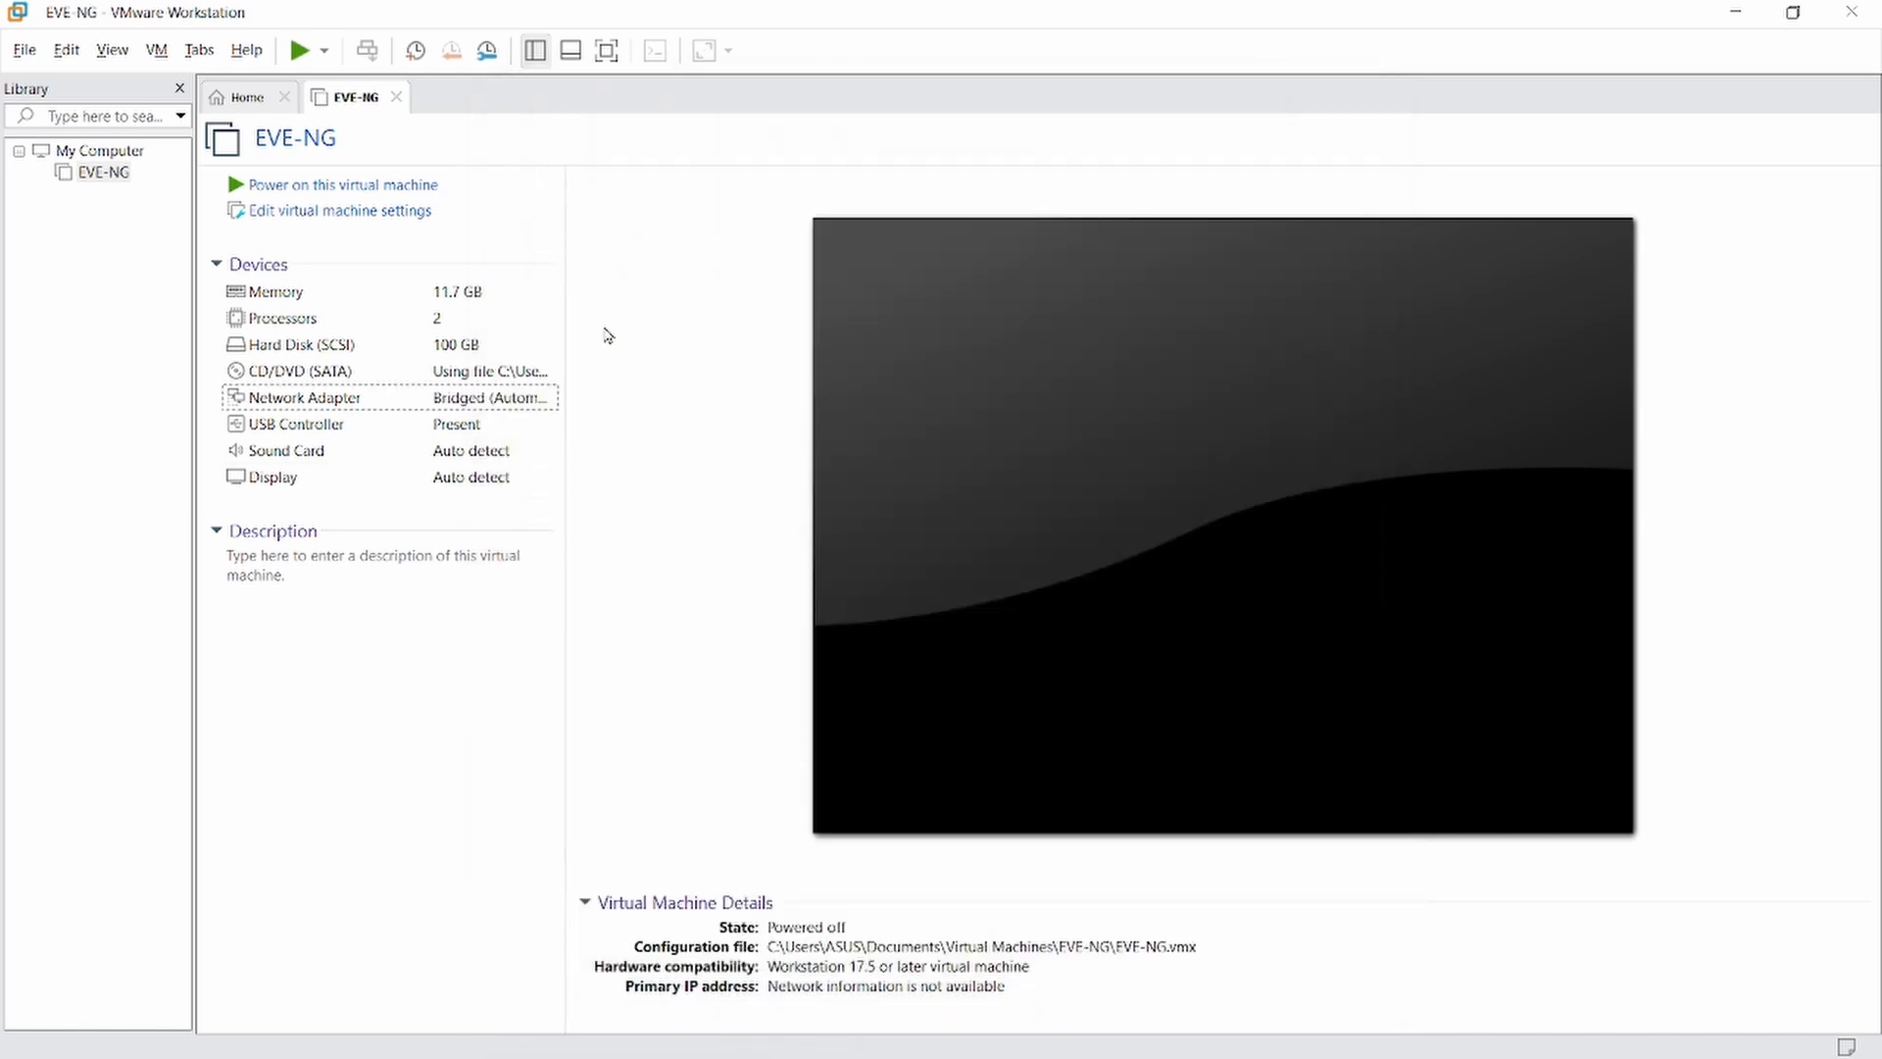
Step: Power on the EVE-NG virtual machine, dismiss the mitigations hint and focus its console
{"action": "left_click", "coordinate": [299, 57]}
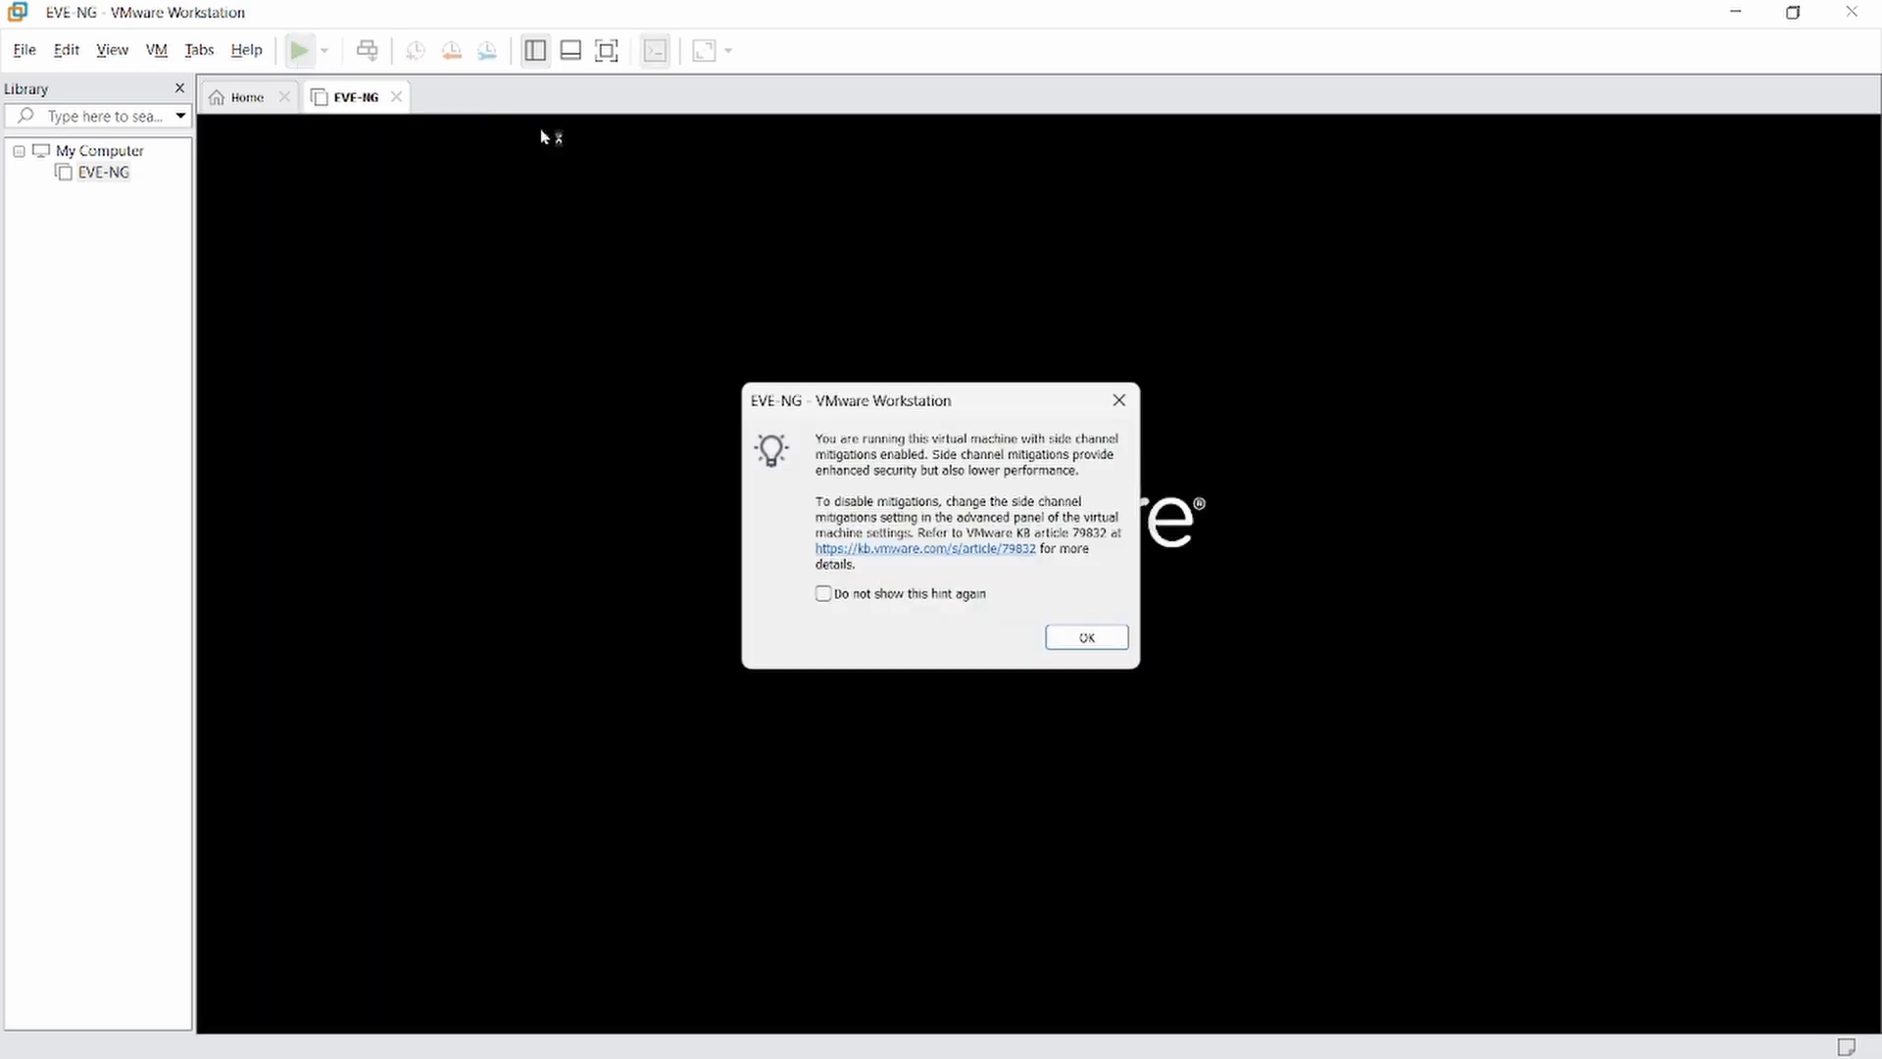
{"action": "left_click", "coordinate": [1083, 639]}
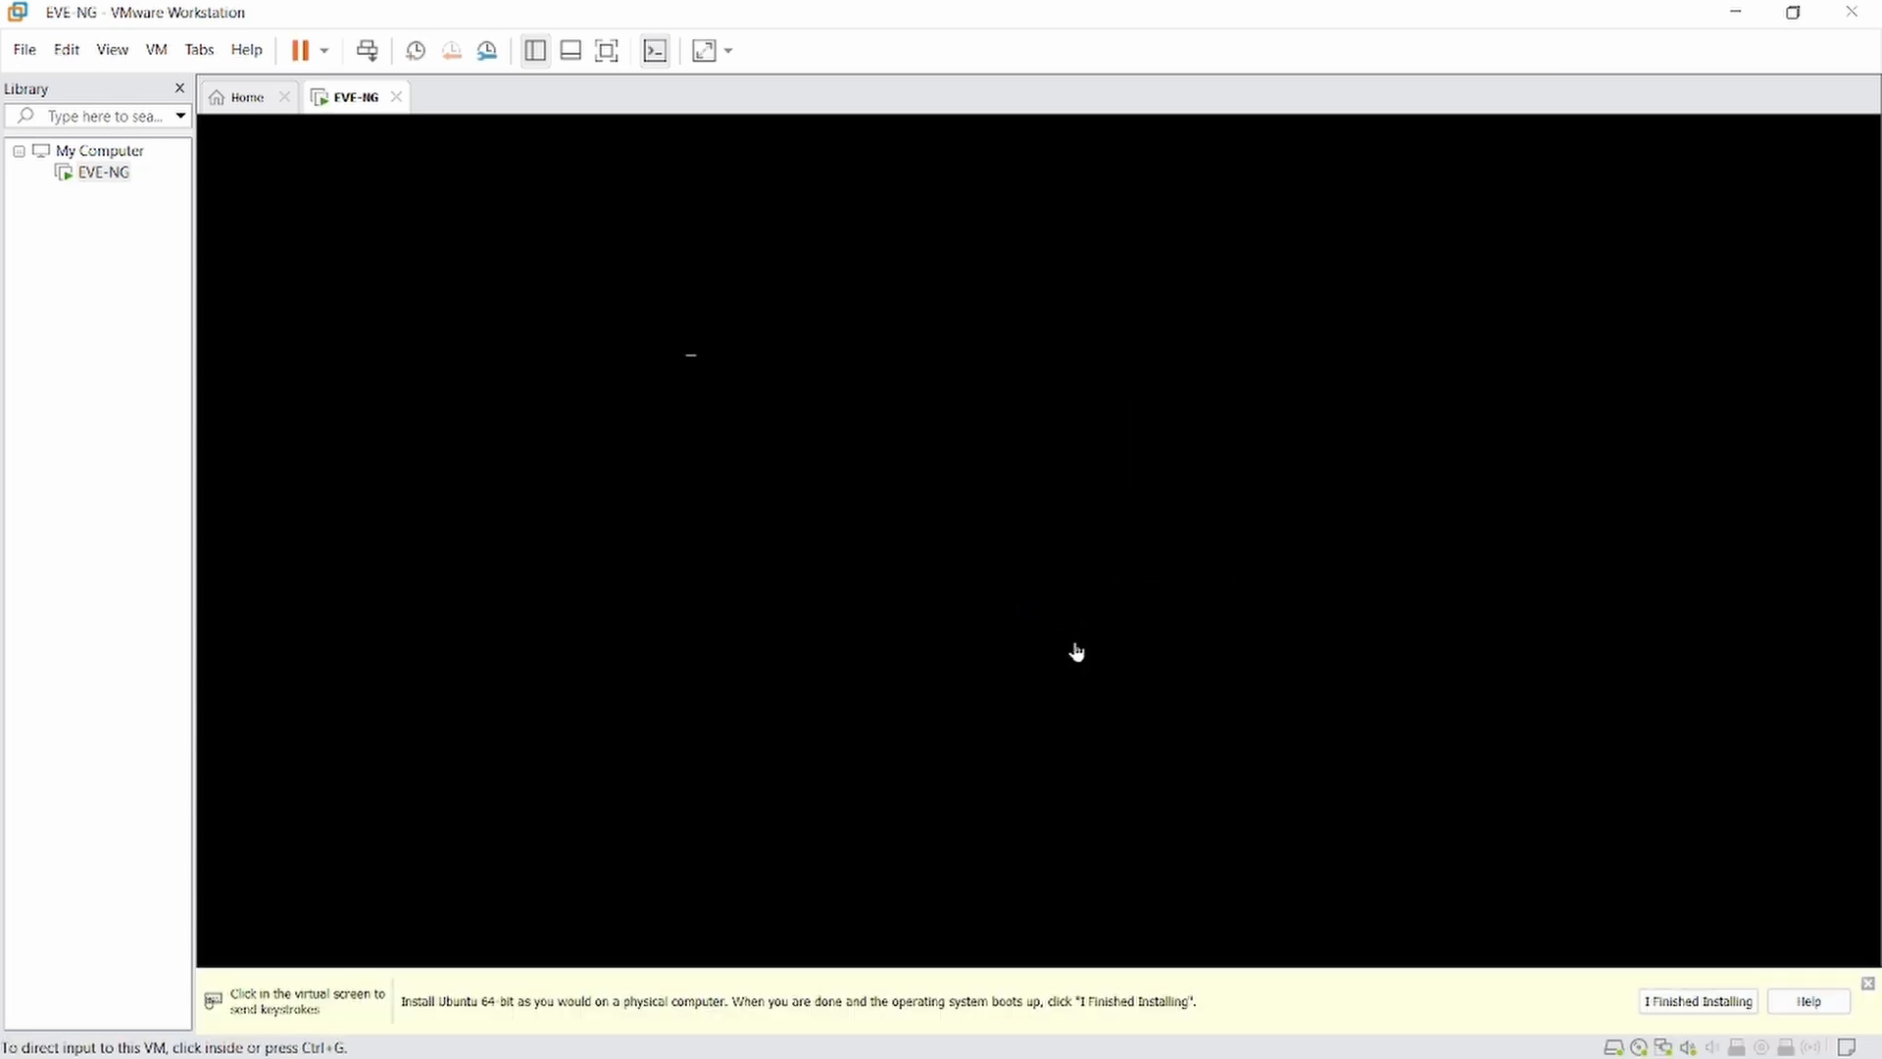
{"action": "left_click", "coordinate": [1349, 668]}
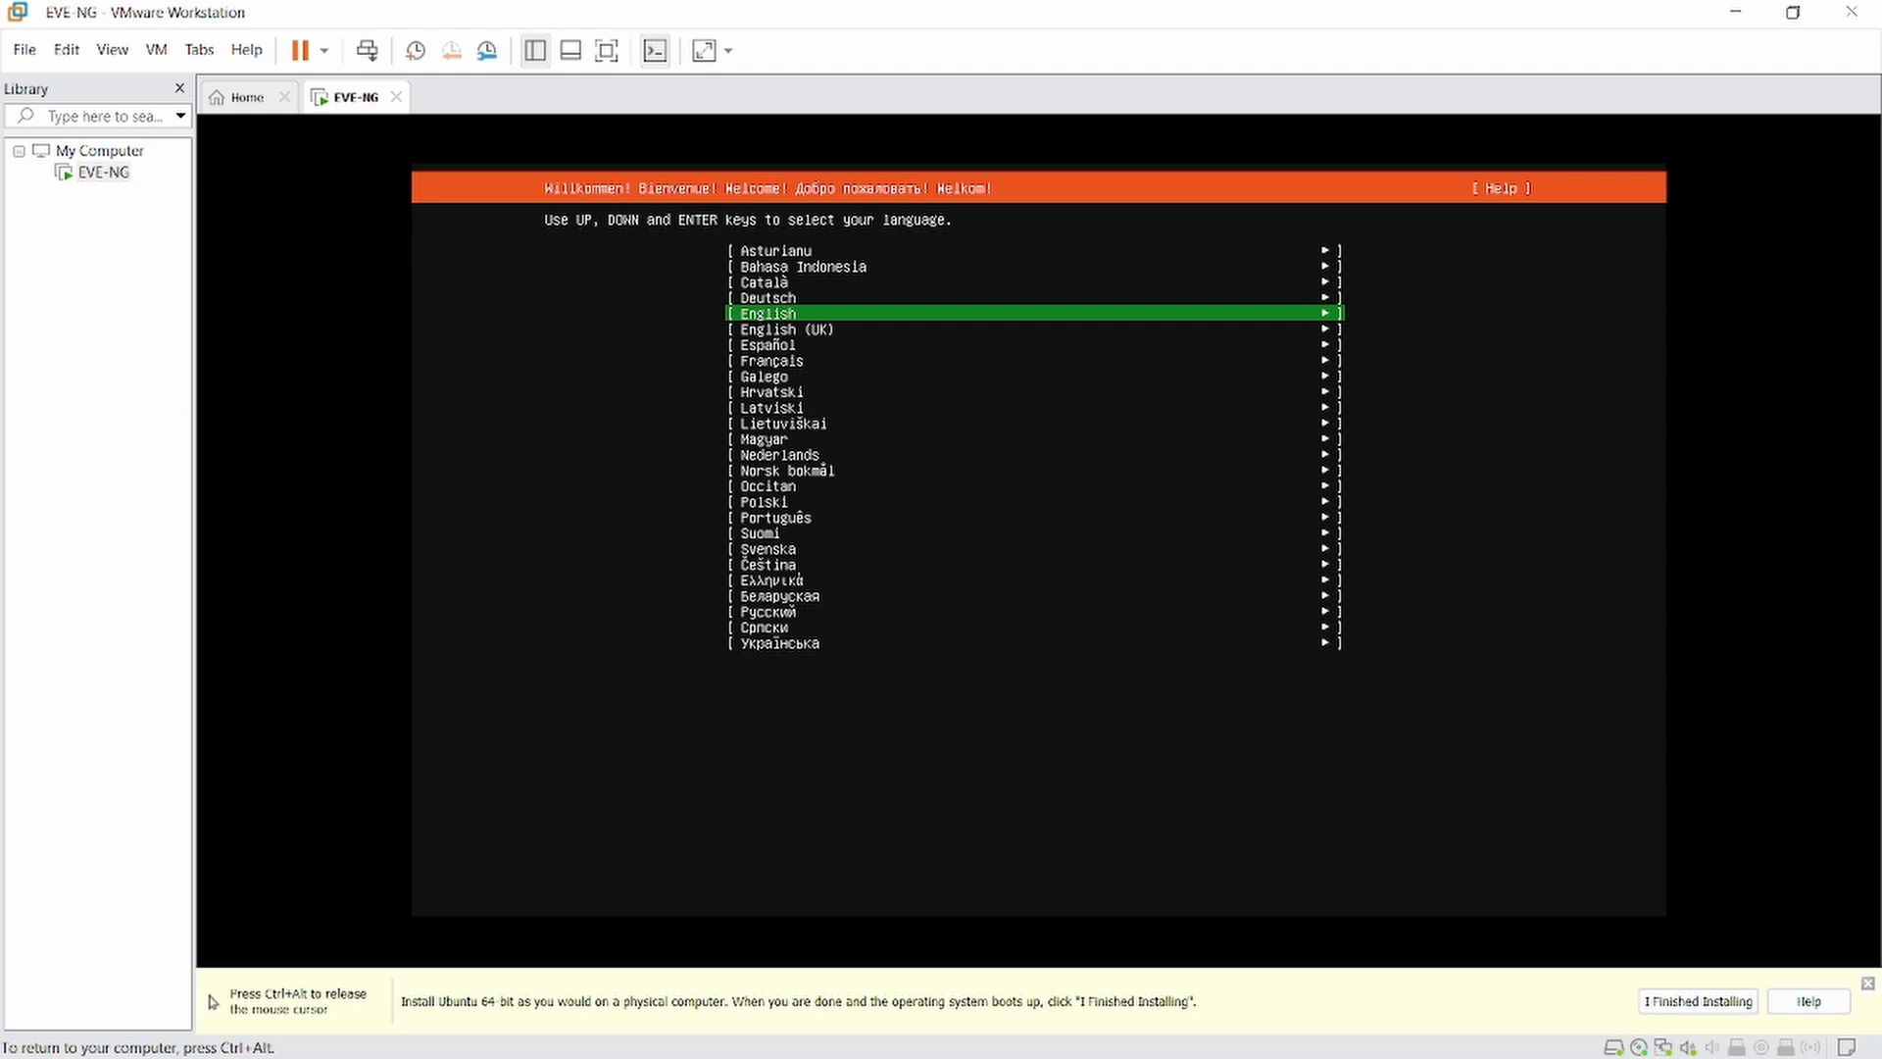
Step: Choose English language and English (US) keyboard, then continue past the data-loss warning
{"action": "key", "text": "Return"}
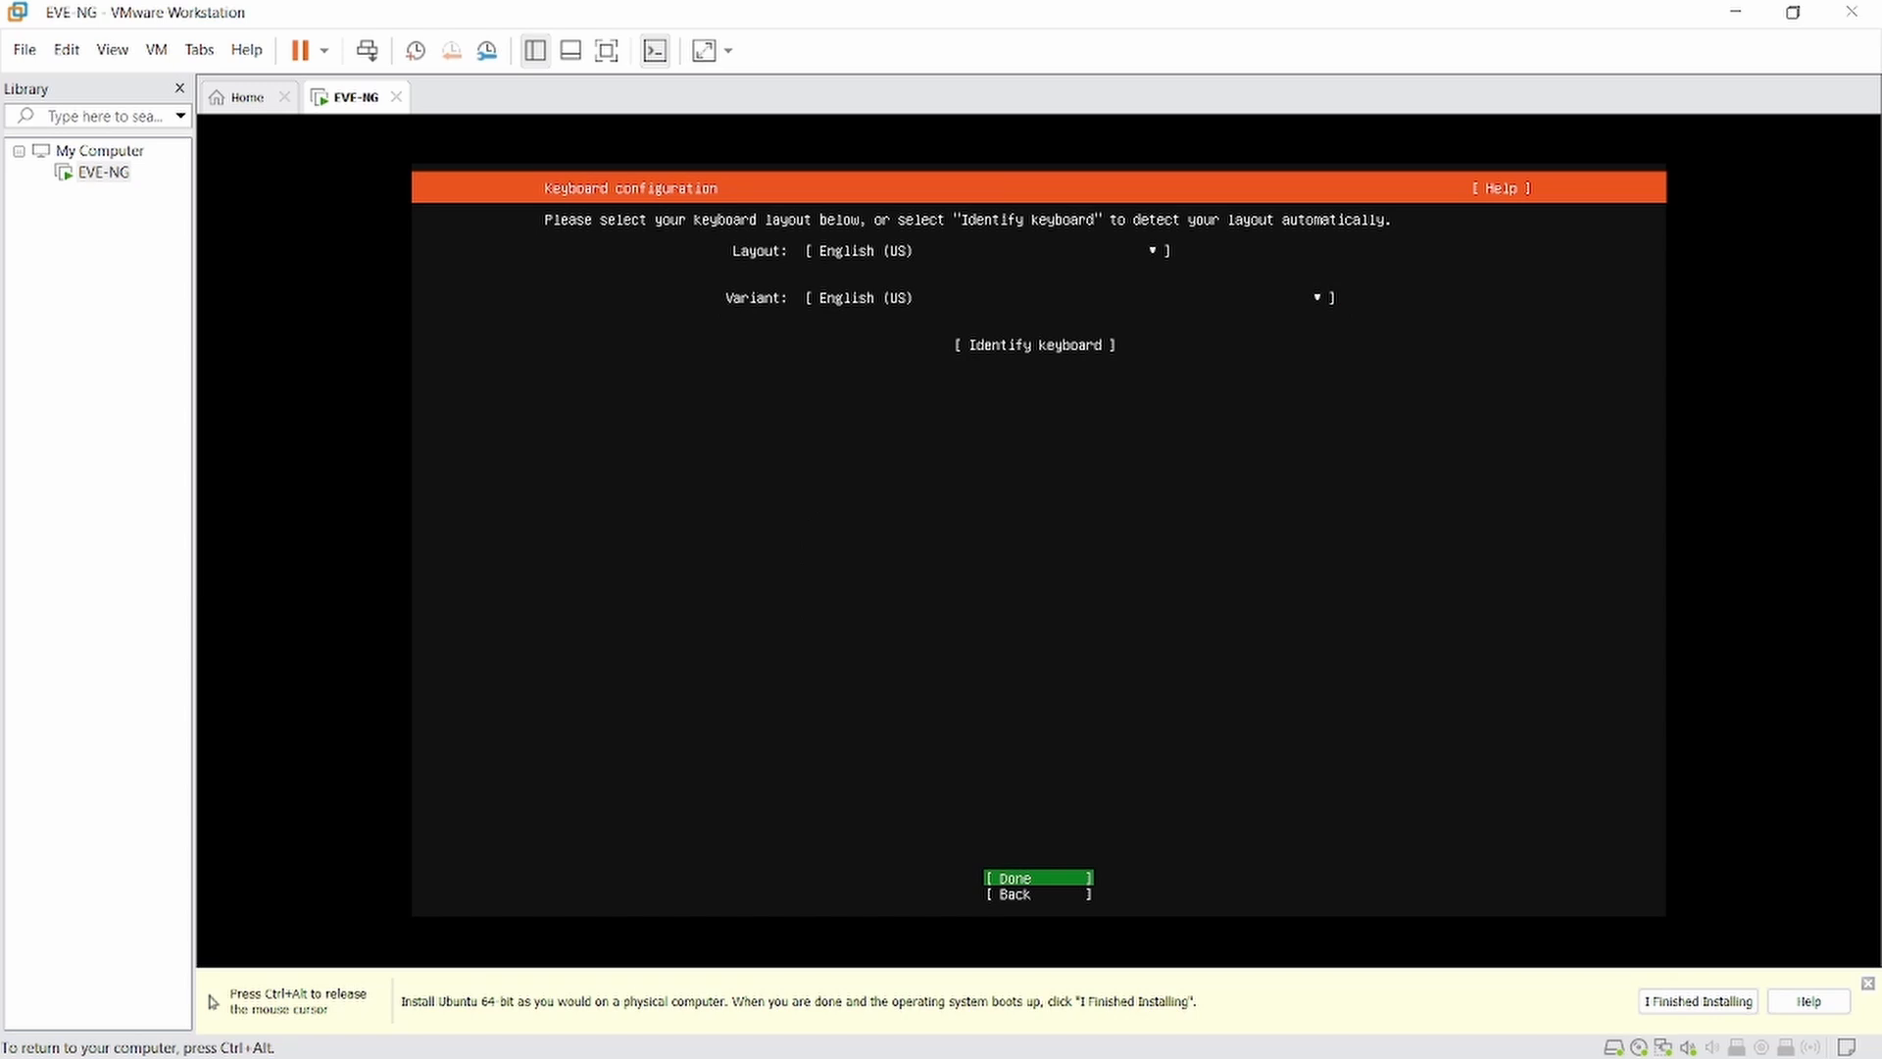
{"action": "key", "text": "Return"}
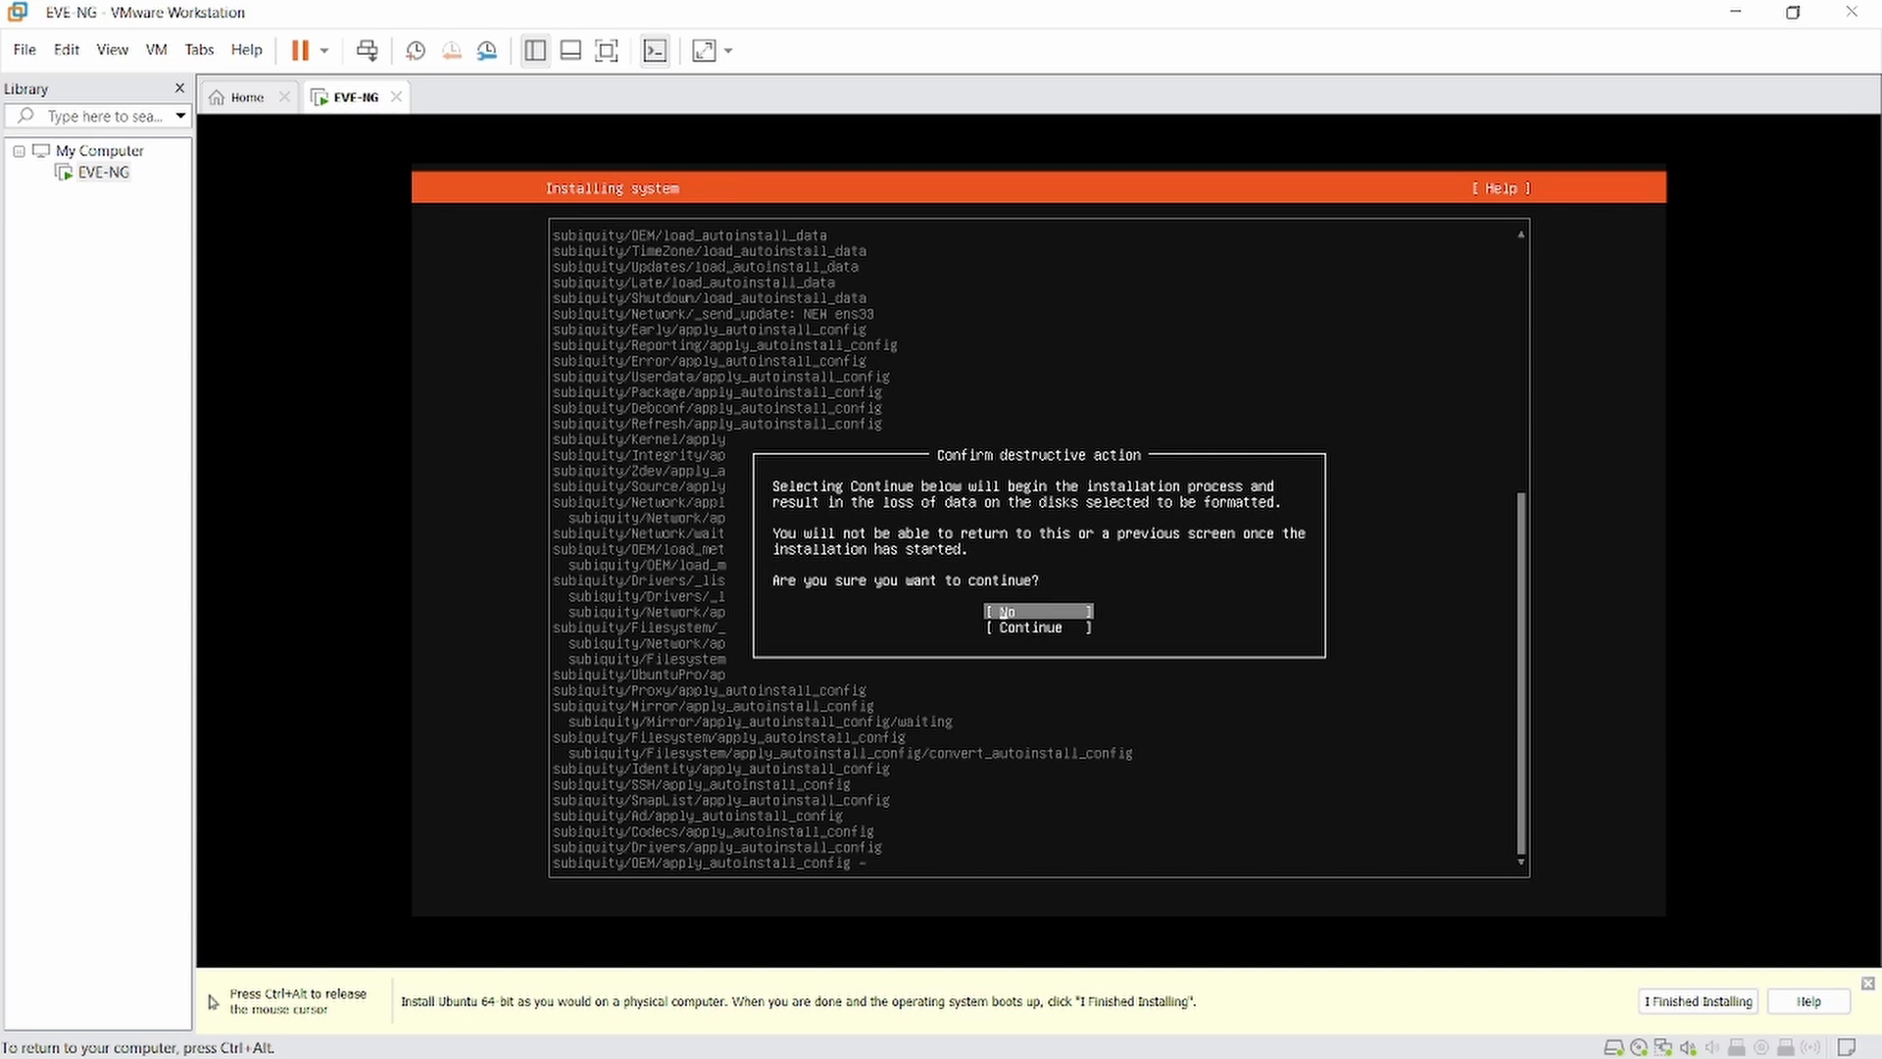
{"action": "key", "text": "Down"}
{"action": "key", "text": "Return"}
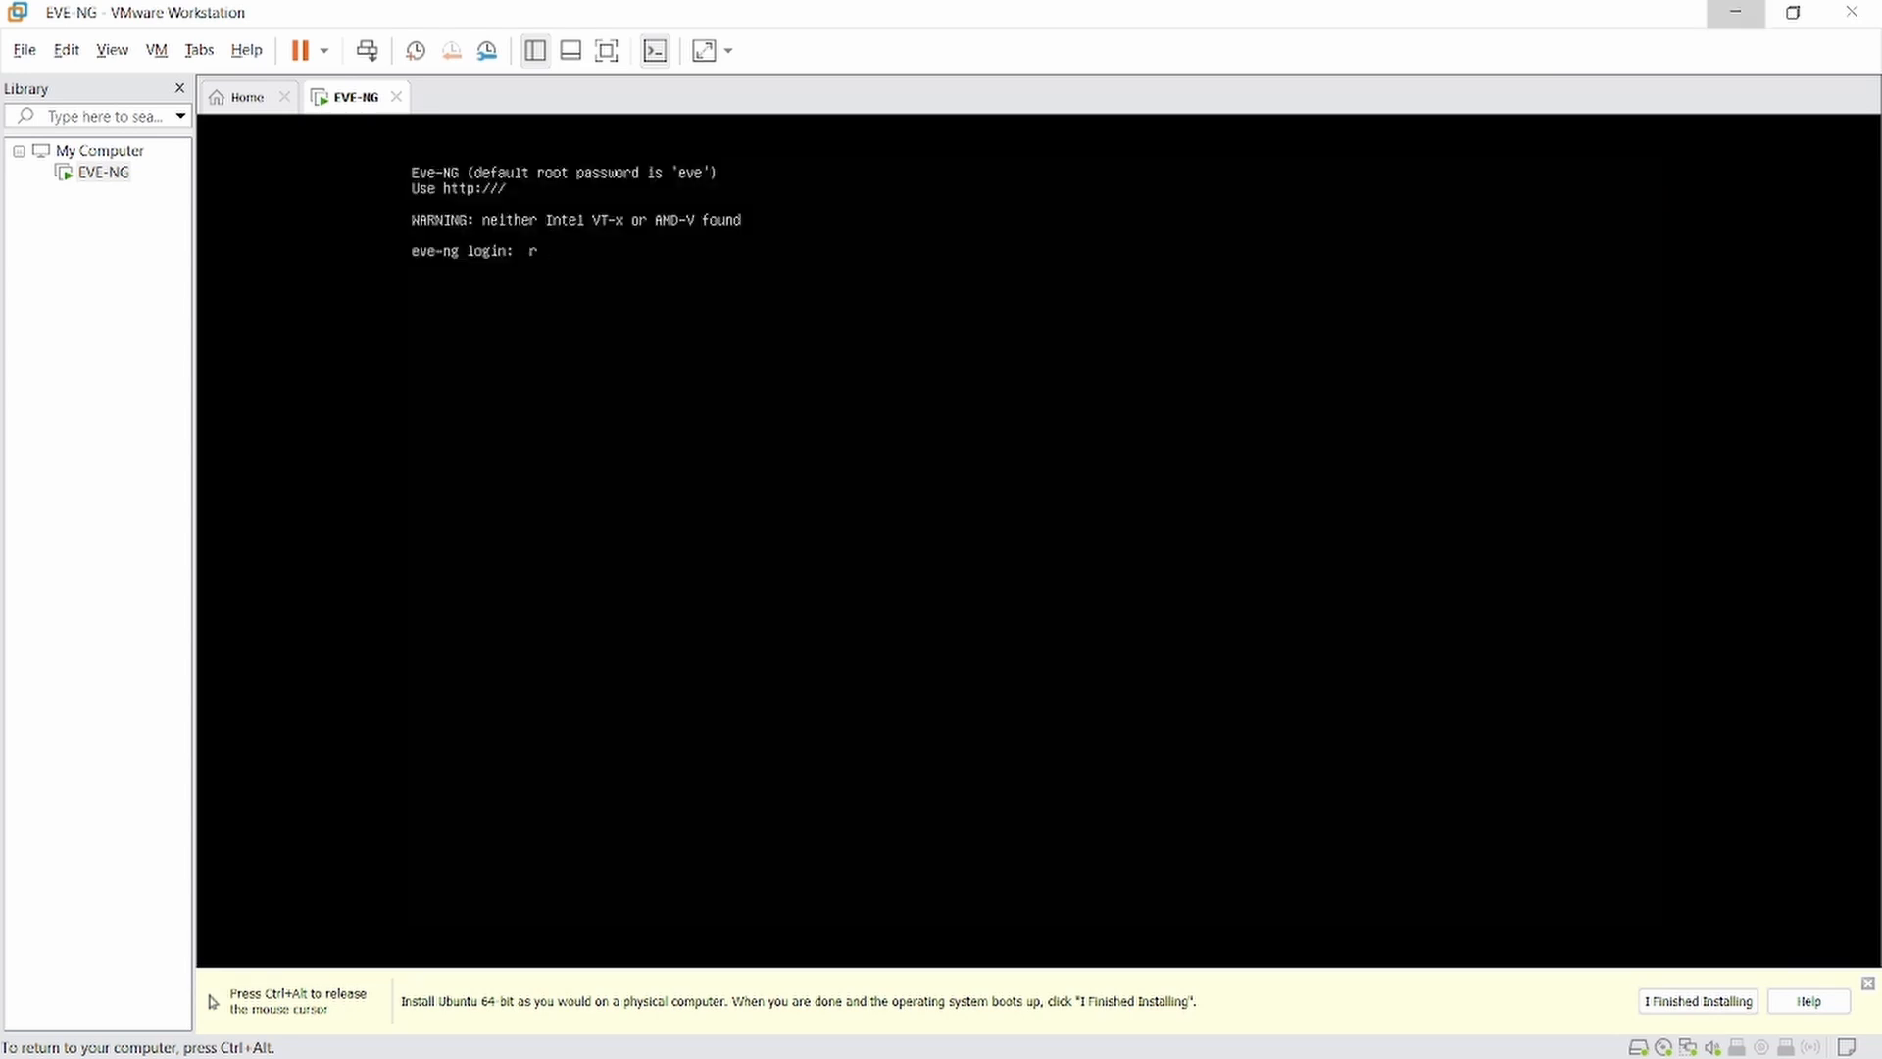
Step: Log into the EVE-NG console as root with the default password, retrying until first-boot setup appears
{"action": "type", "text": "ott"}
{"action": "key", "text": "BackSpace"}
{"action": "type", "text": "ot"}
{"action": "key", "text": "BackSpace"}
{"action": "key", "text": "BackSpace"}
{"action": "key", "text": "BackSpace"}
{"action": "key", "text": "BackSpace"}
{"action": "type", "text": "root"}
{"action": "key", "text": "Return"}
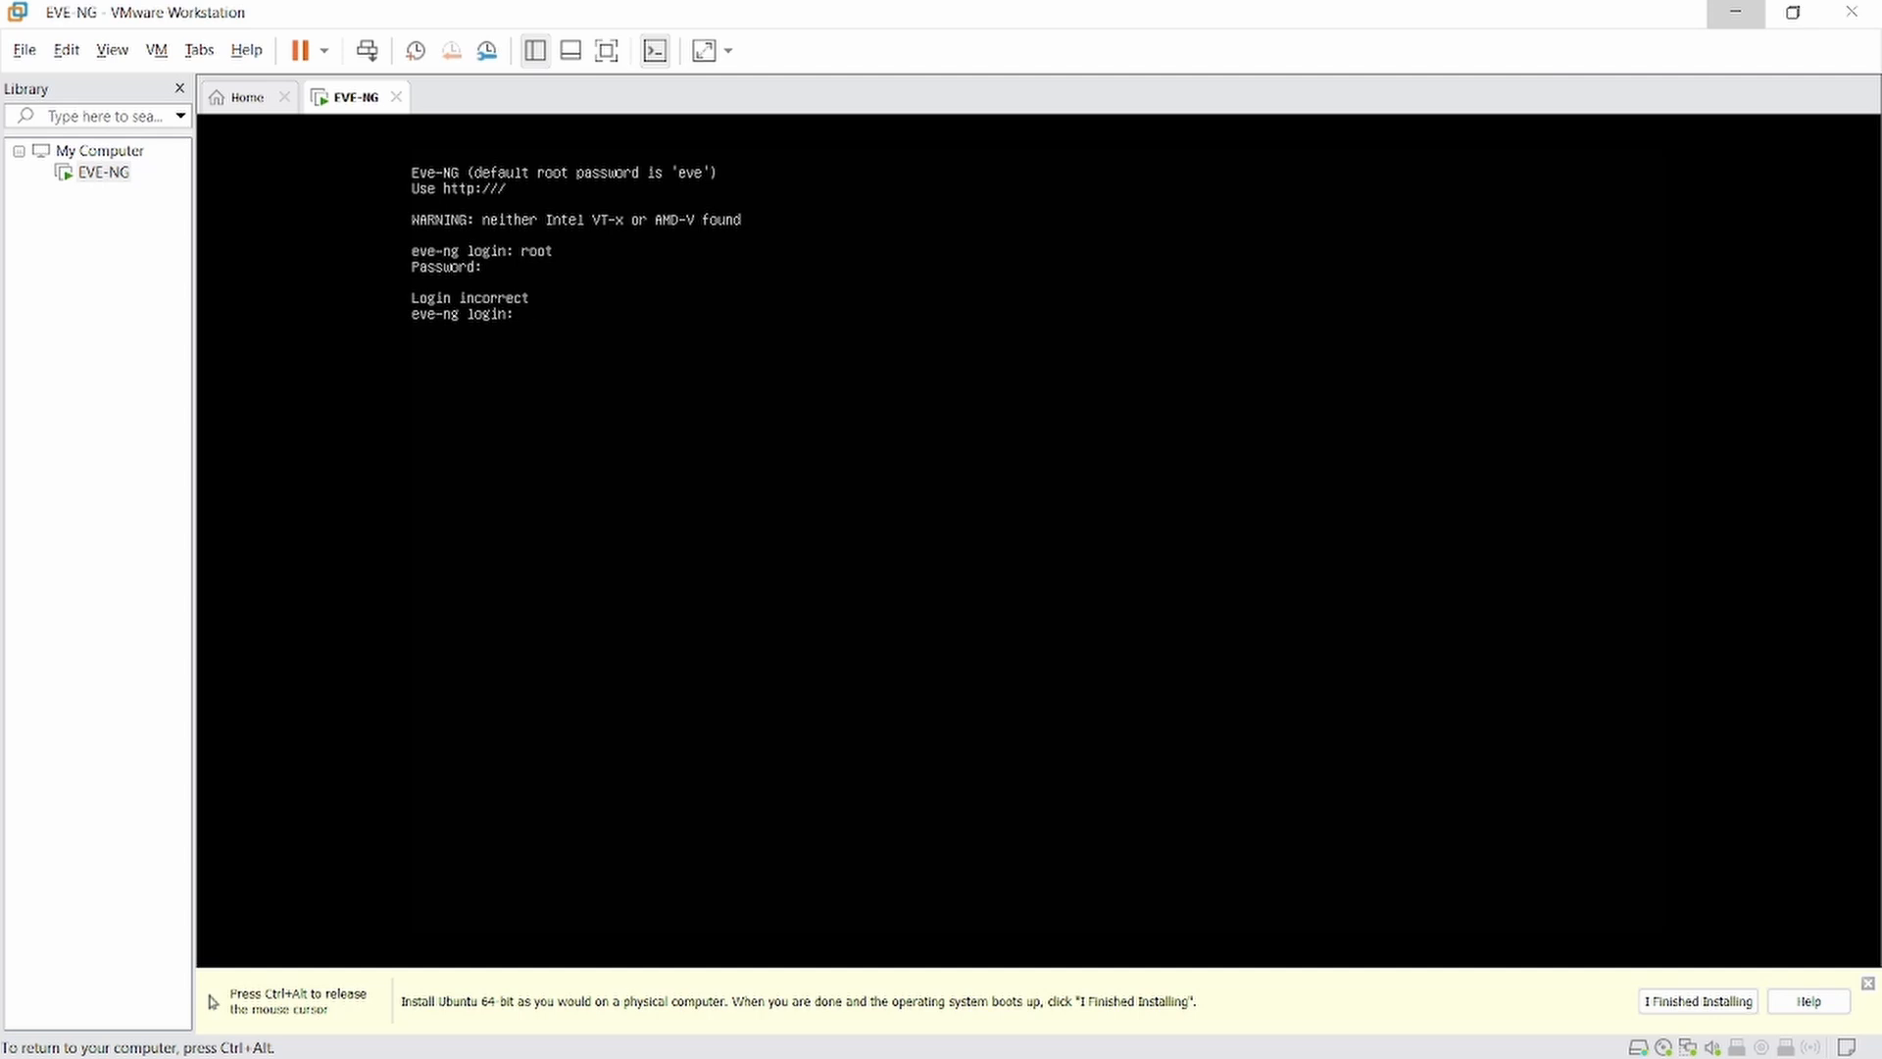
{"action": "type", "text": "root"}
{"action": "key", "text": "Return"}
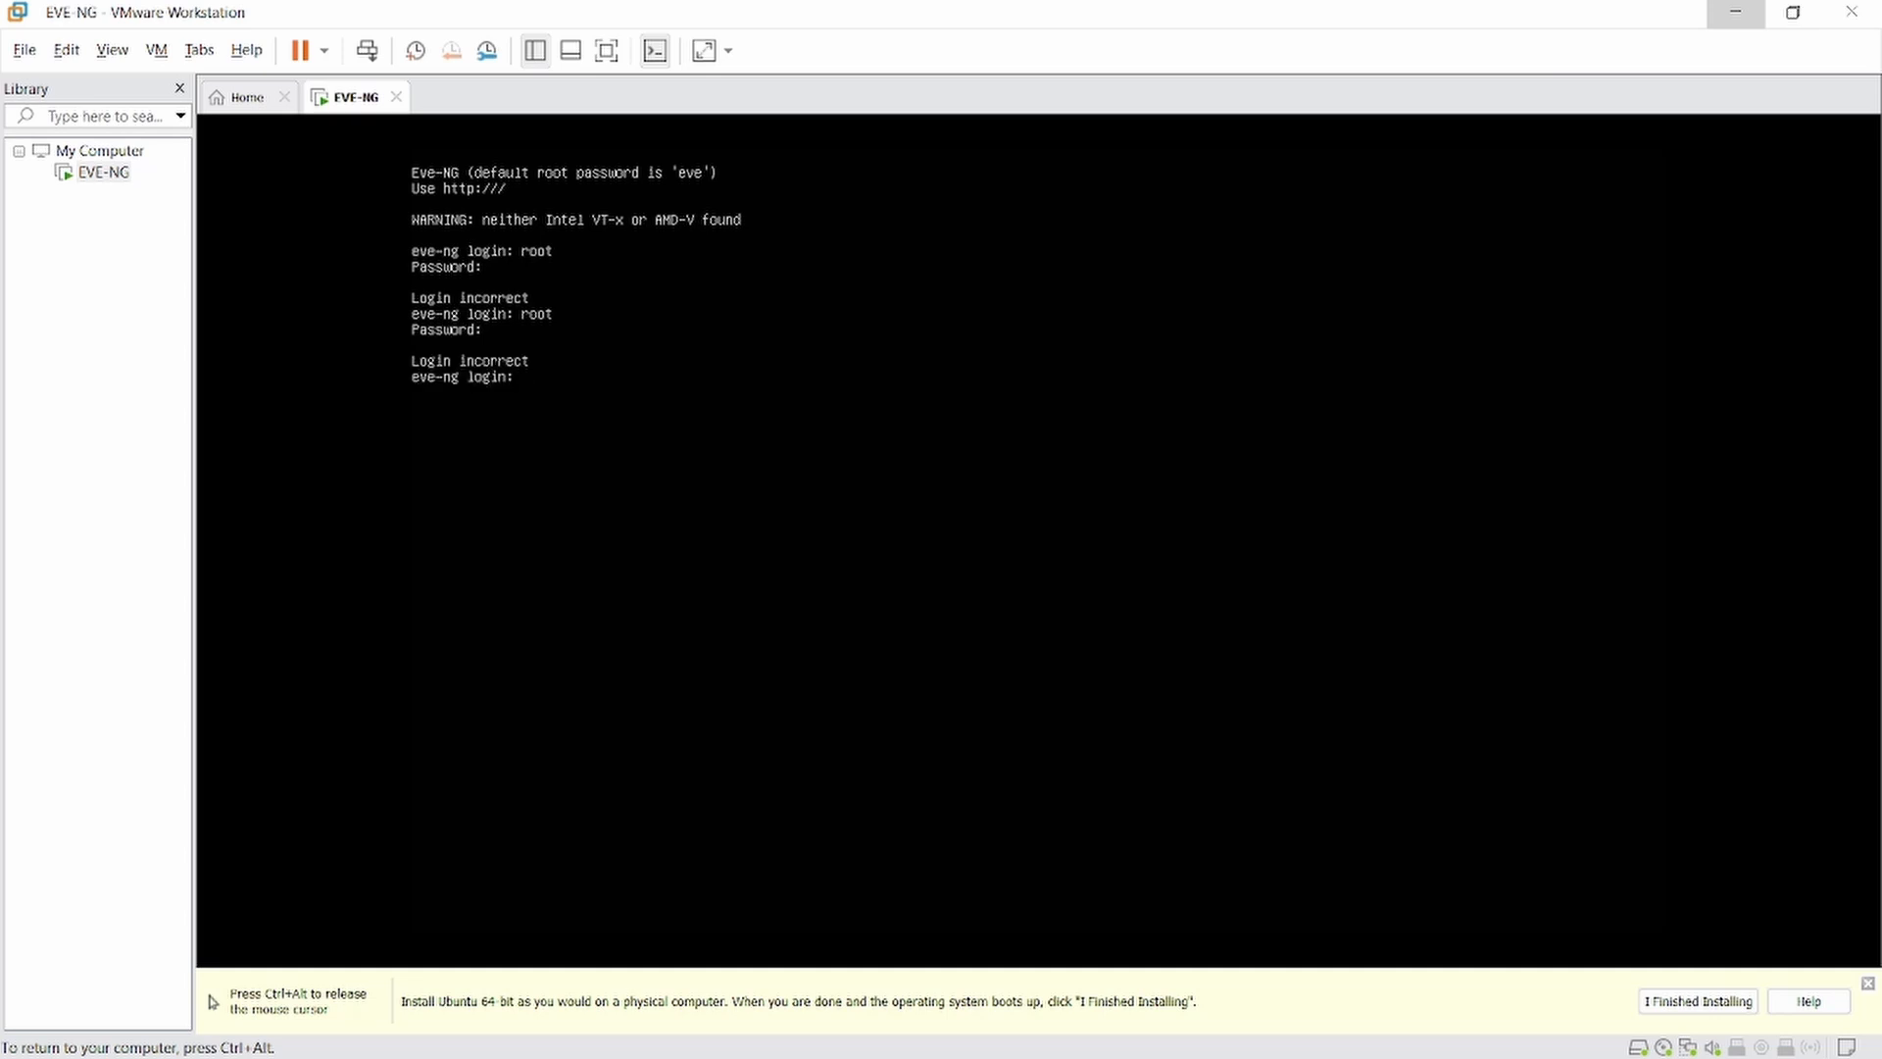
{"action": "type", "text": "oot"}
{"action": "key", "text": "Return"}
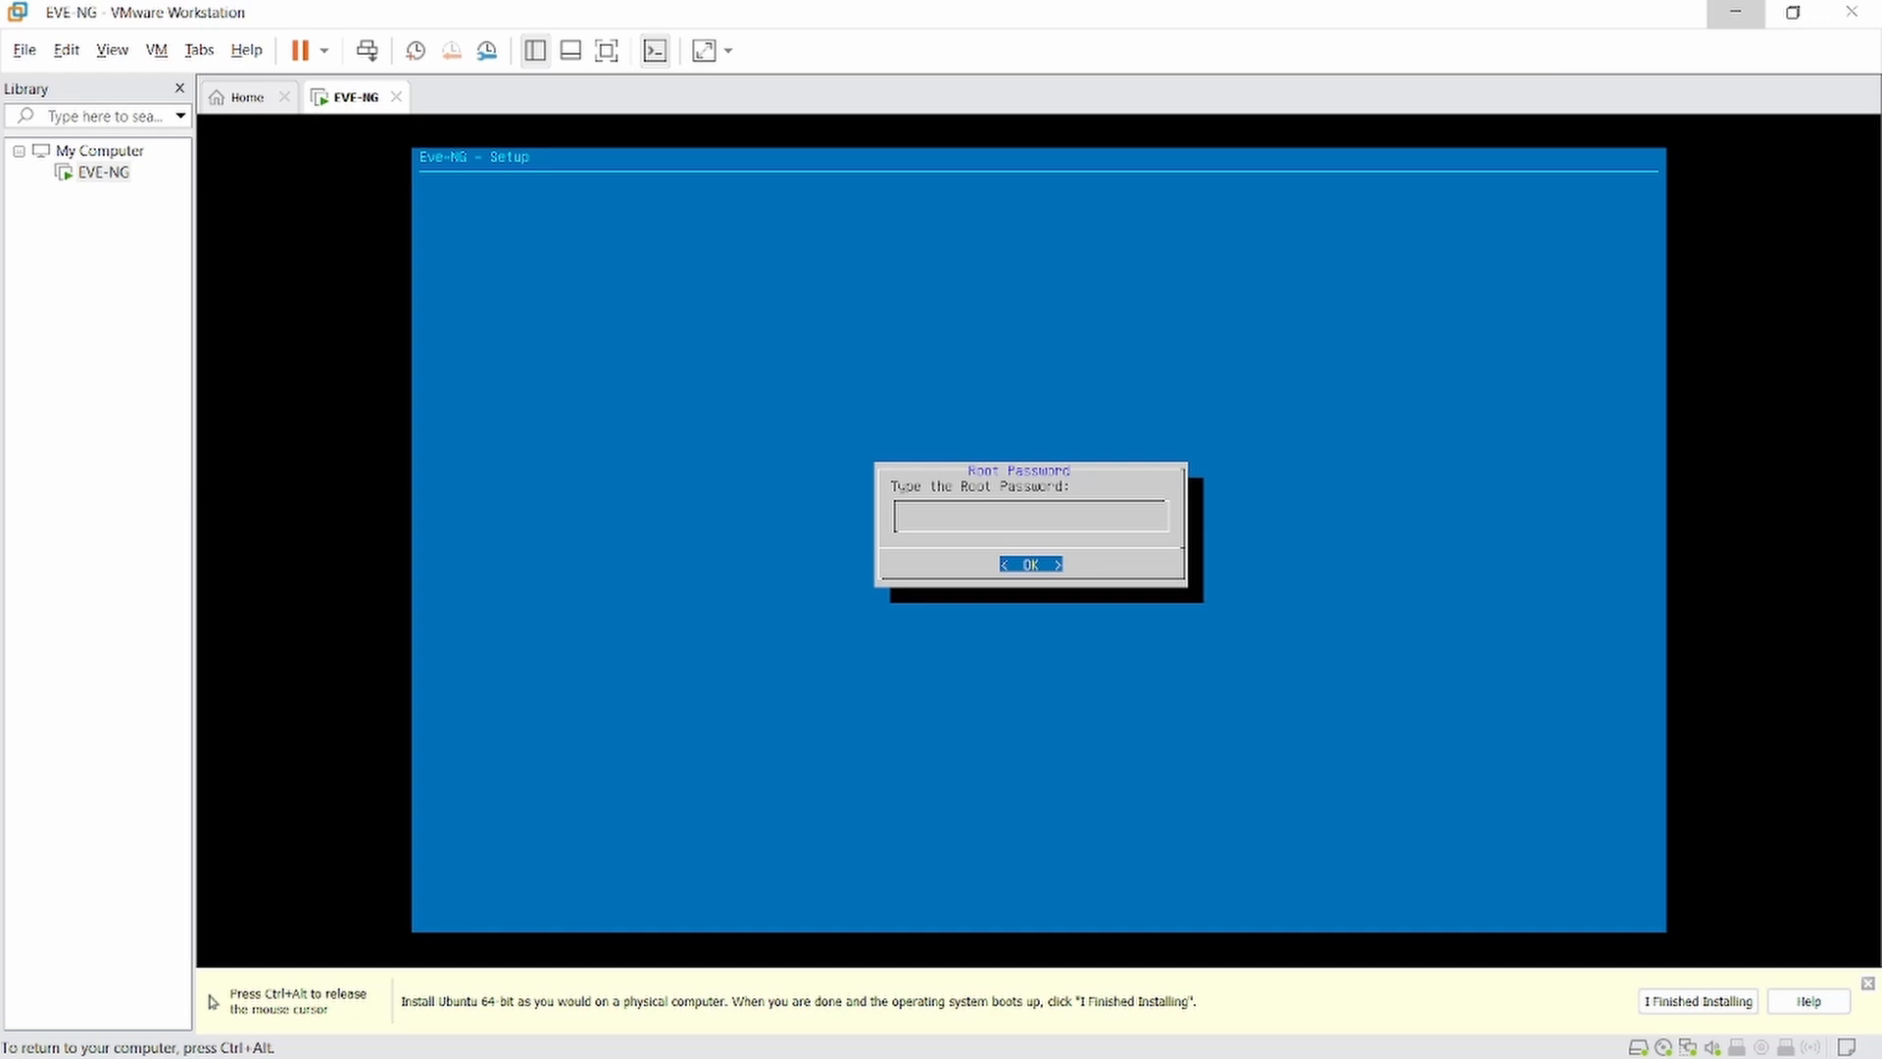
Step: Set and confirm a new root password, keeping hostname eve-ng, domain example.com and DHCP addressing
{"action": "key", "text": "ctrl+alt"}
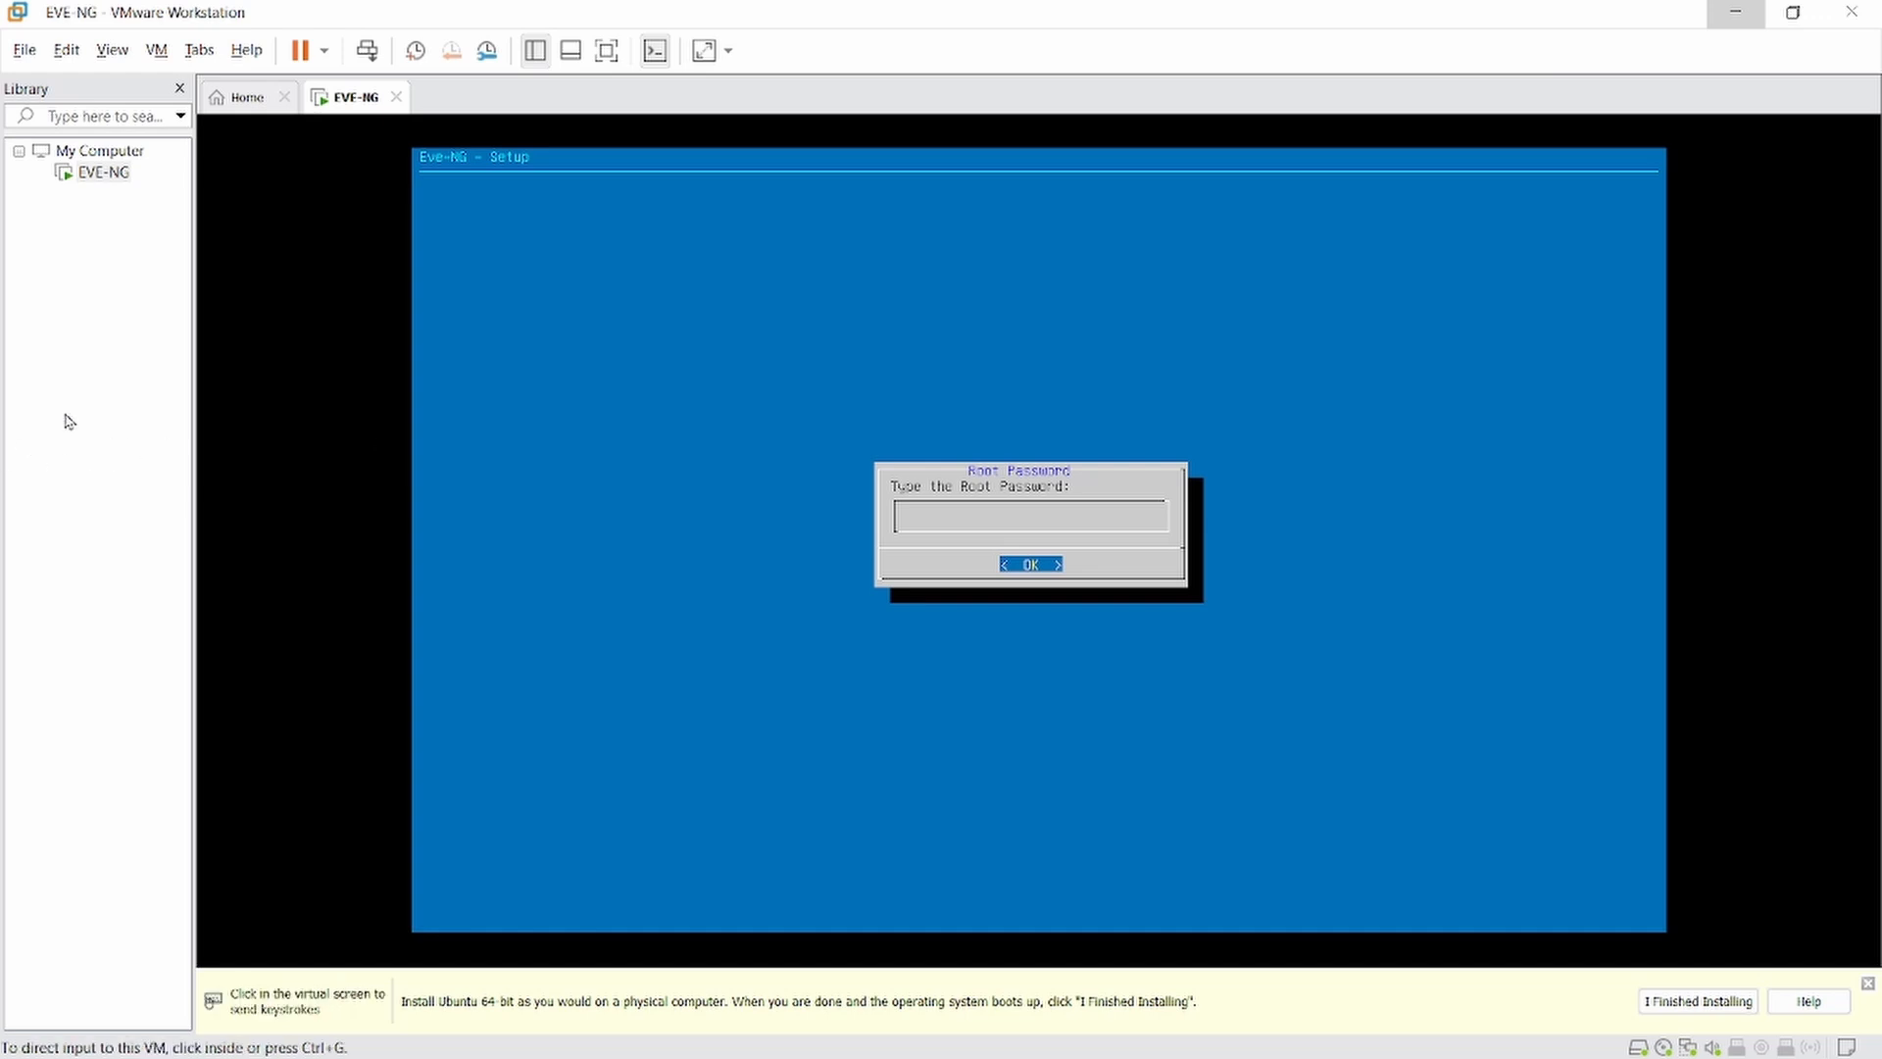
{"action": "left_click", "coordinate": [347, 750]}
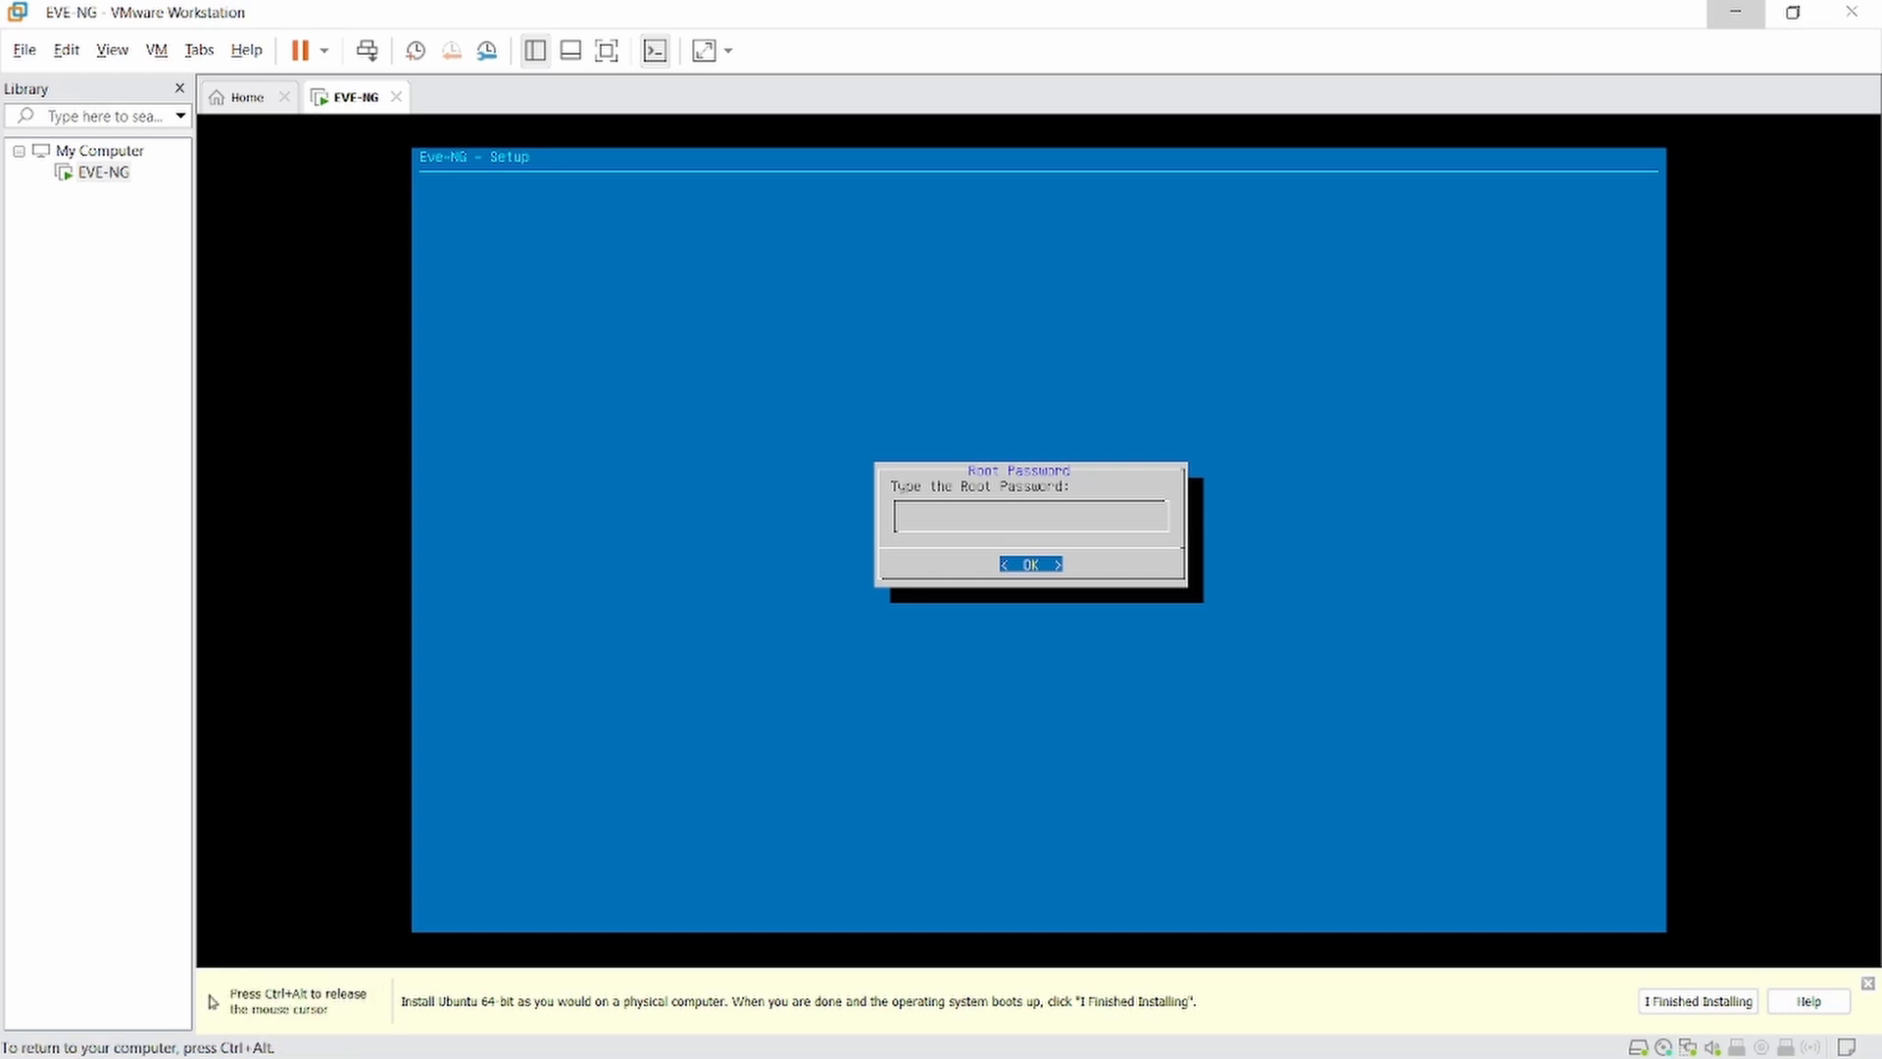
{"action": "key", "text": "Return"}
{"action": "key", "text": "Return"}
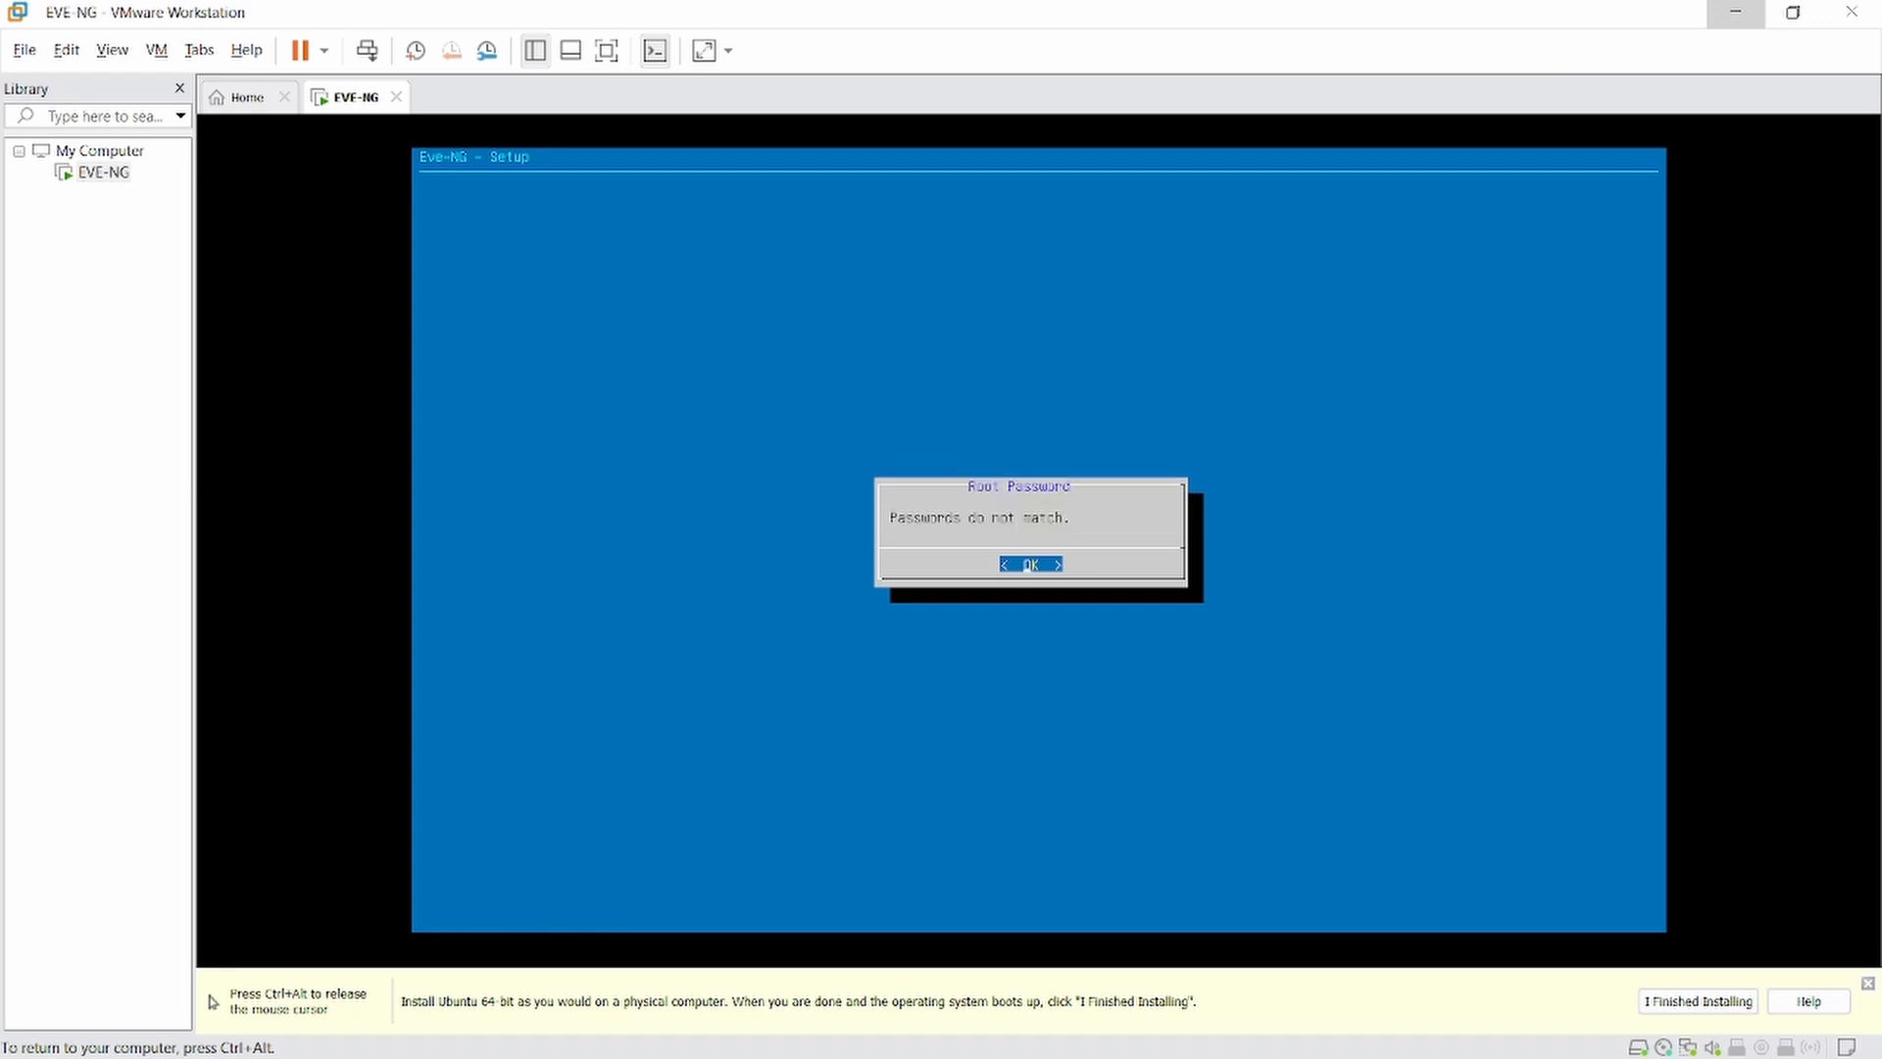
{"action": "key", "text": "Return"}
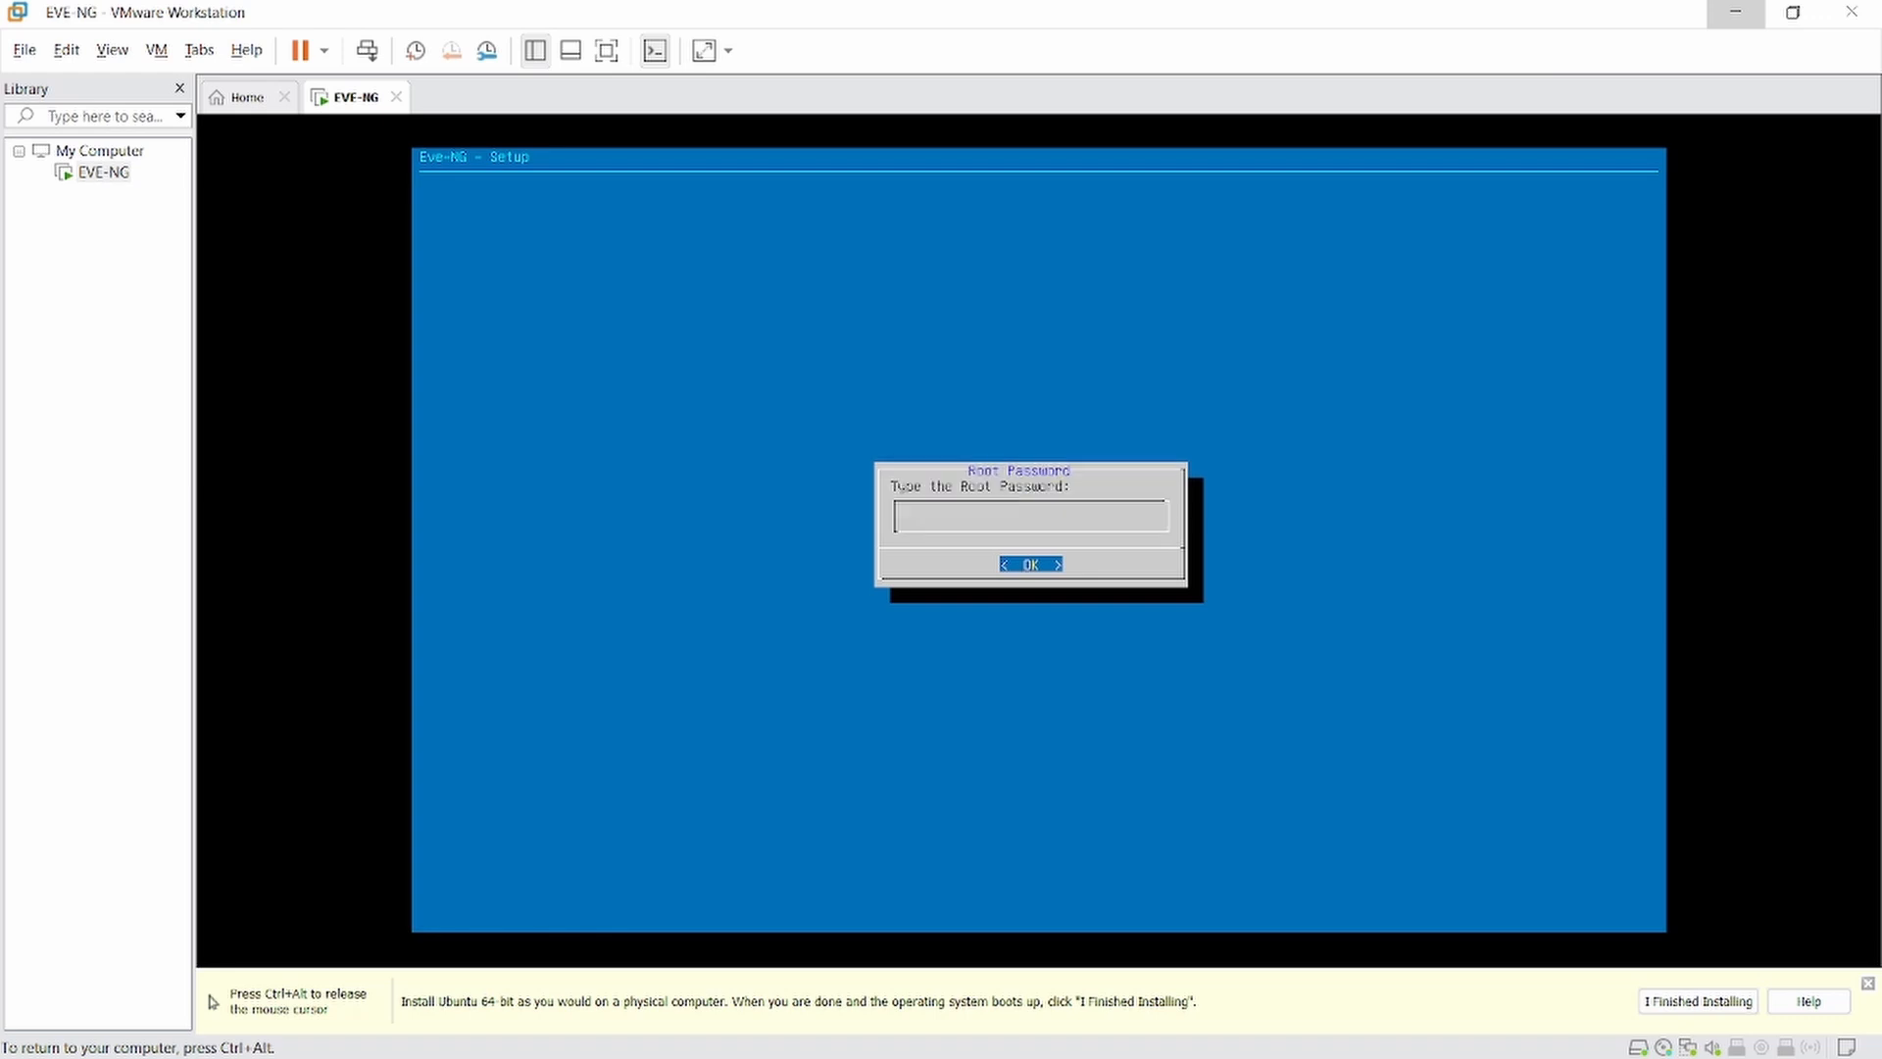
{"action": "key", "text": "Return"}
{"action": "key", "text": "Return"}
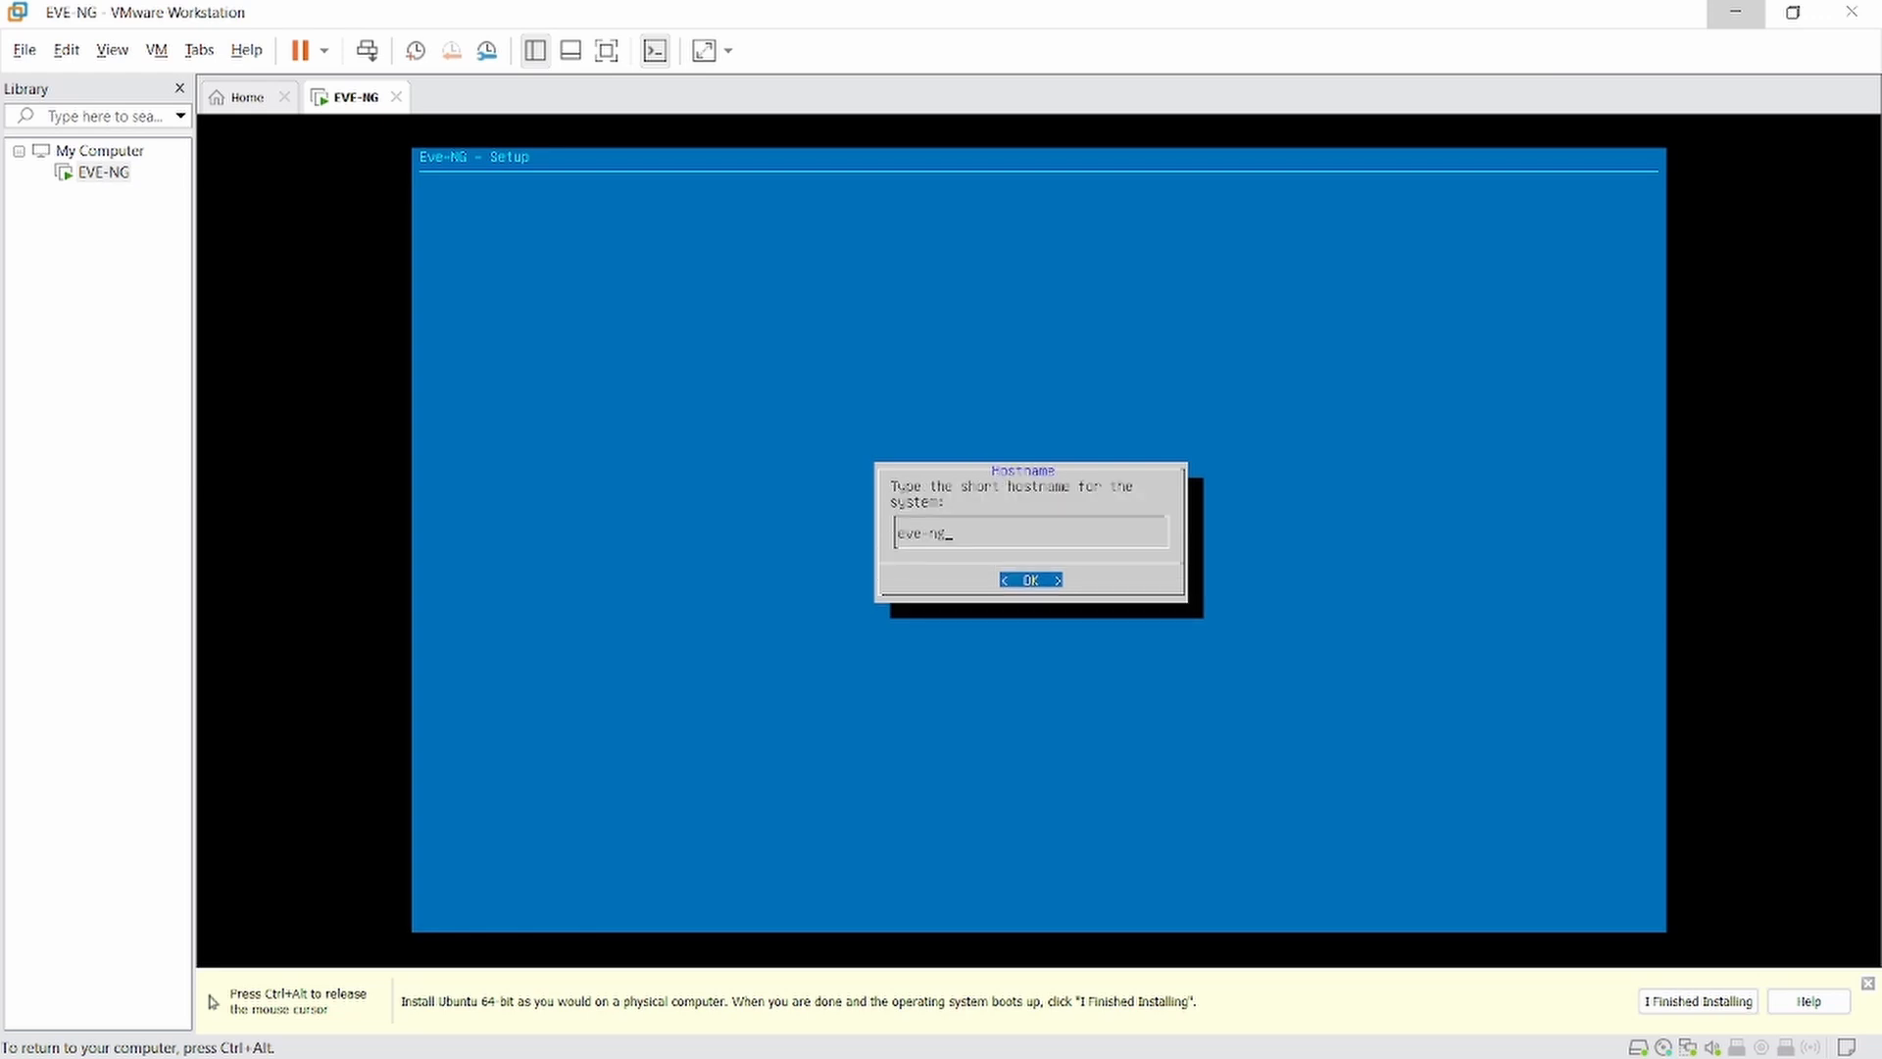
{"action": "key", "text": "Return"}
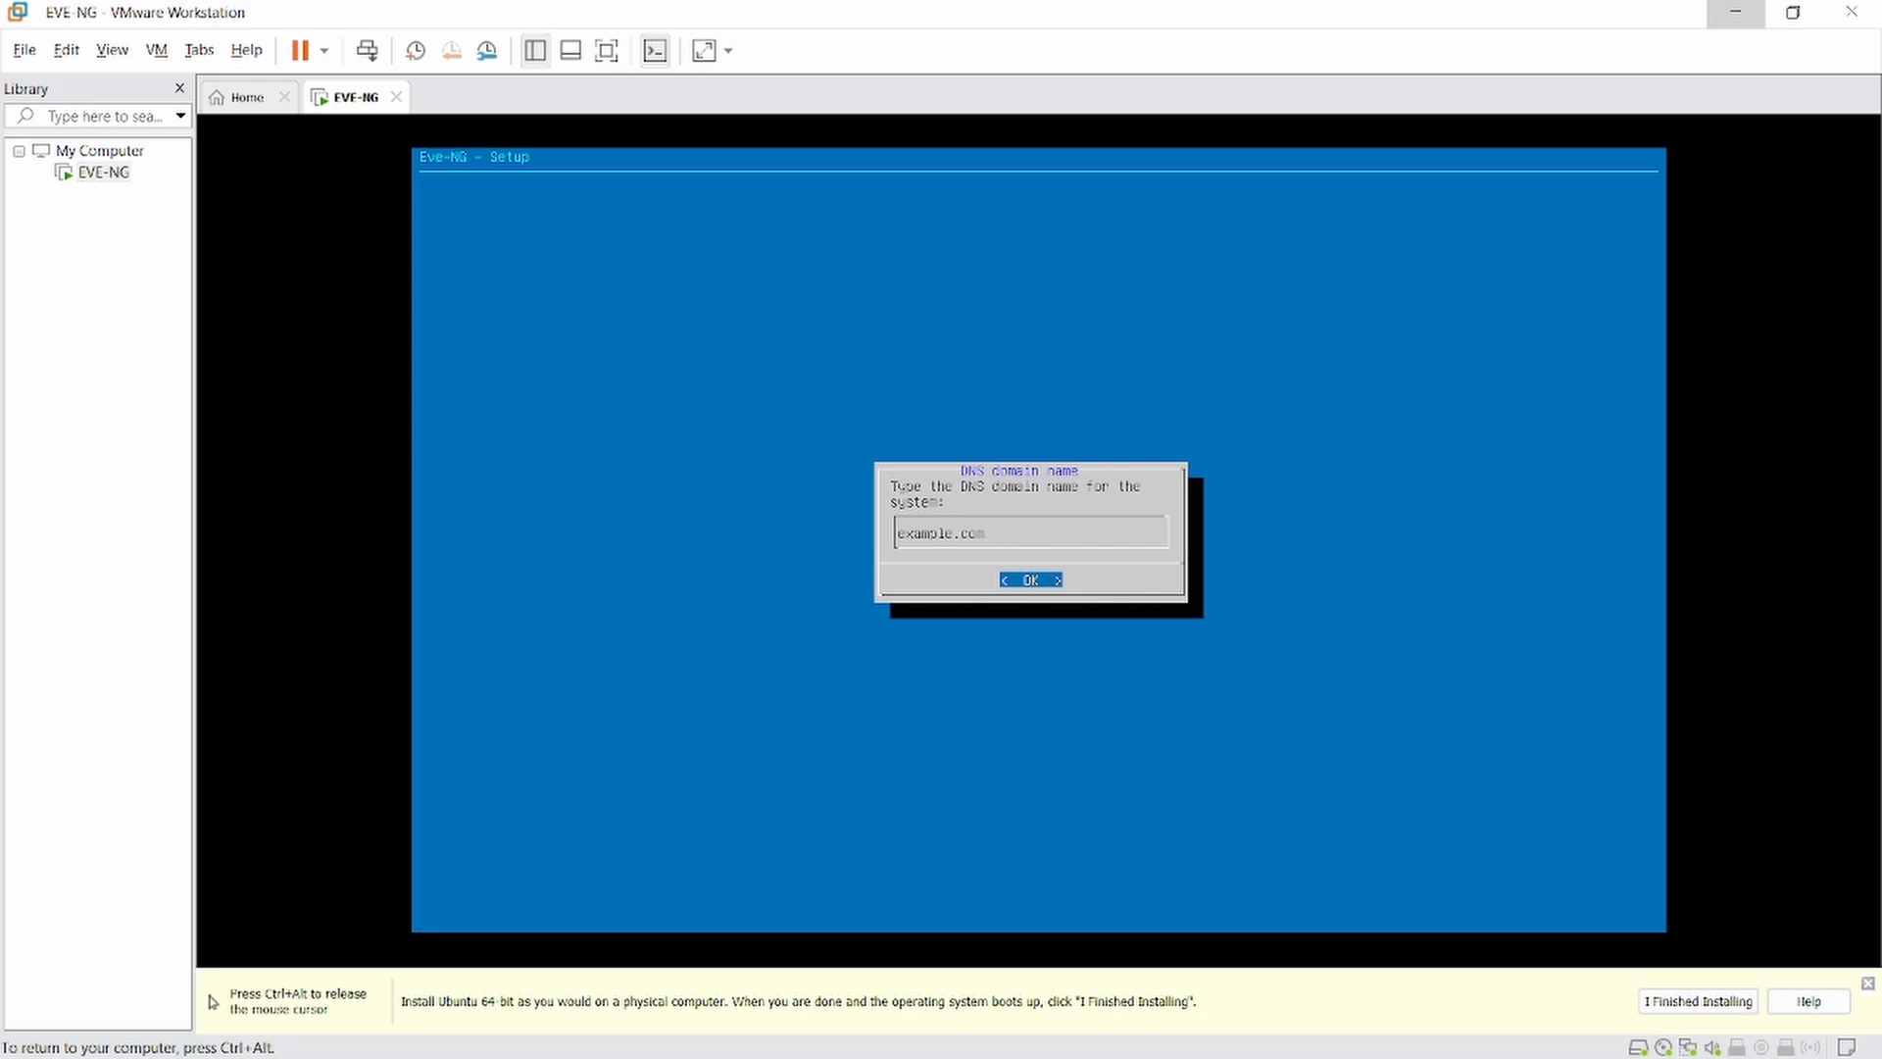
{"action": "key", "text": "Return"}
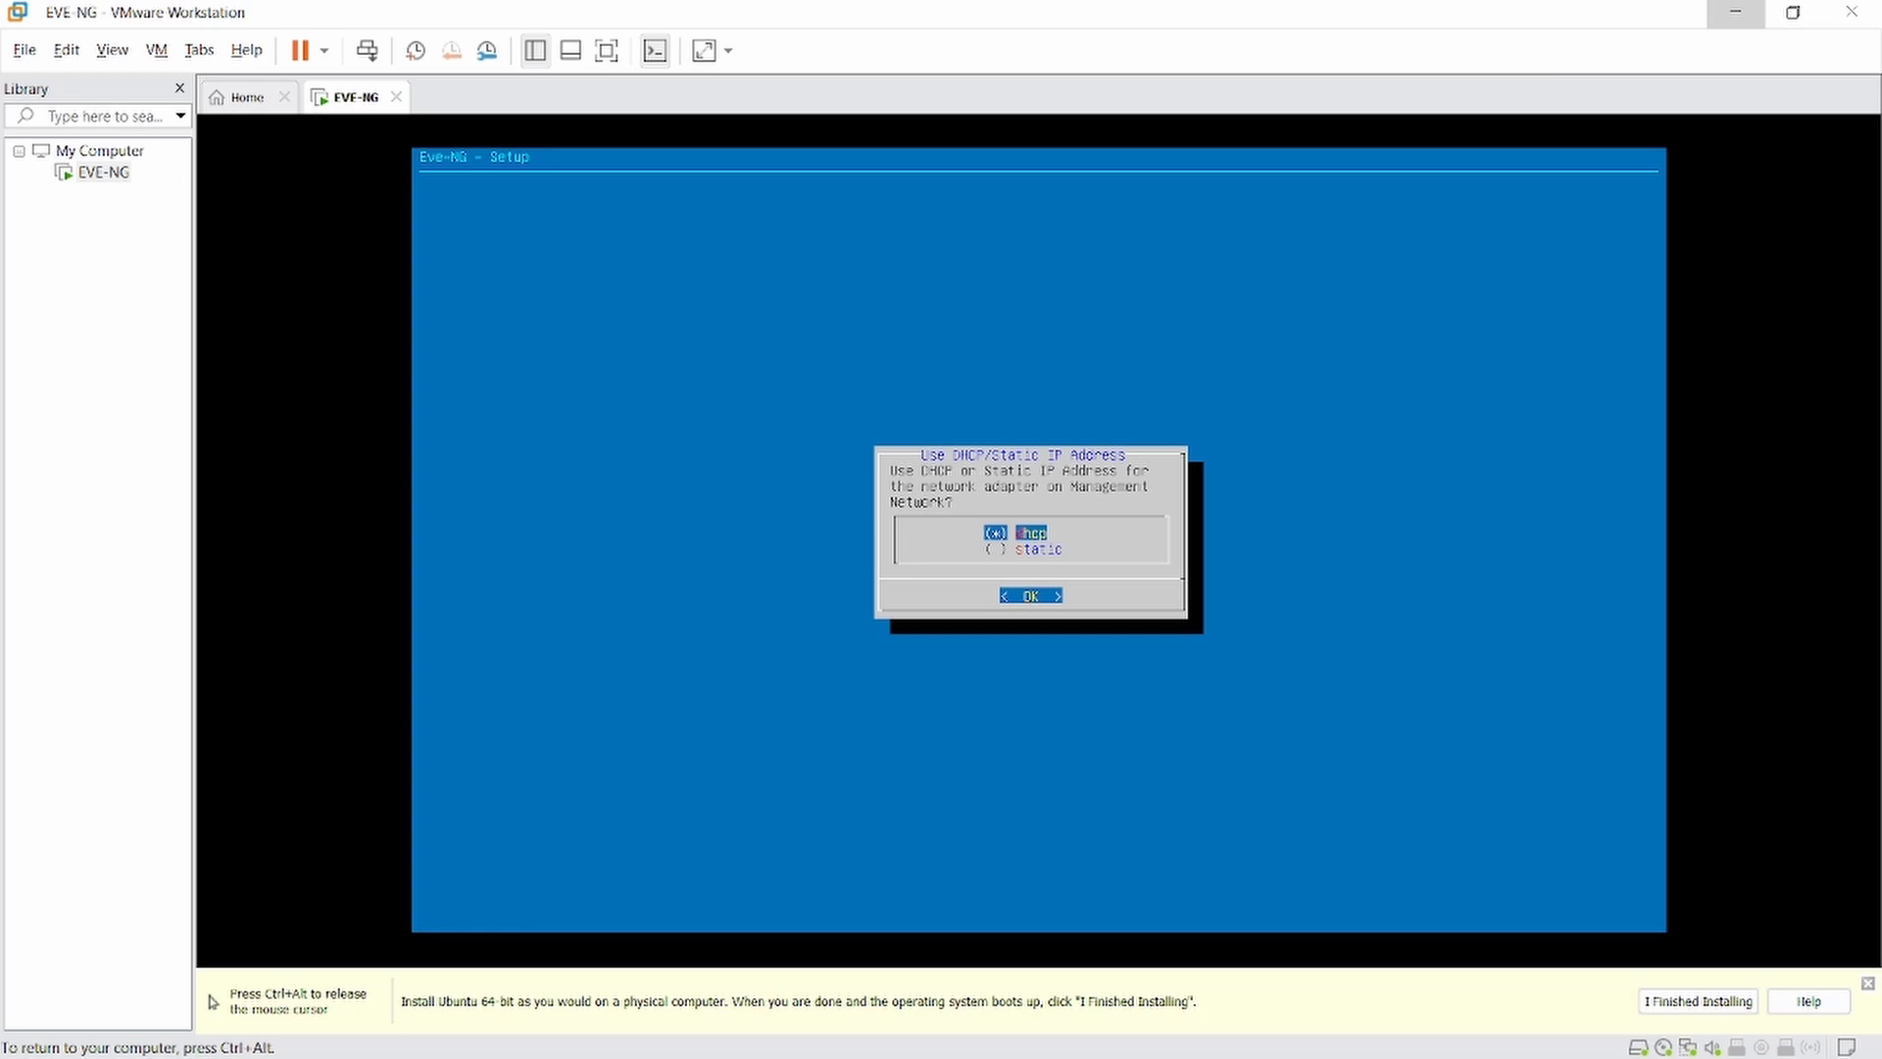
{"action": "key", "text": "Return"}
{"action": "key", "text": "Return"}
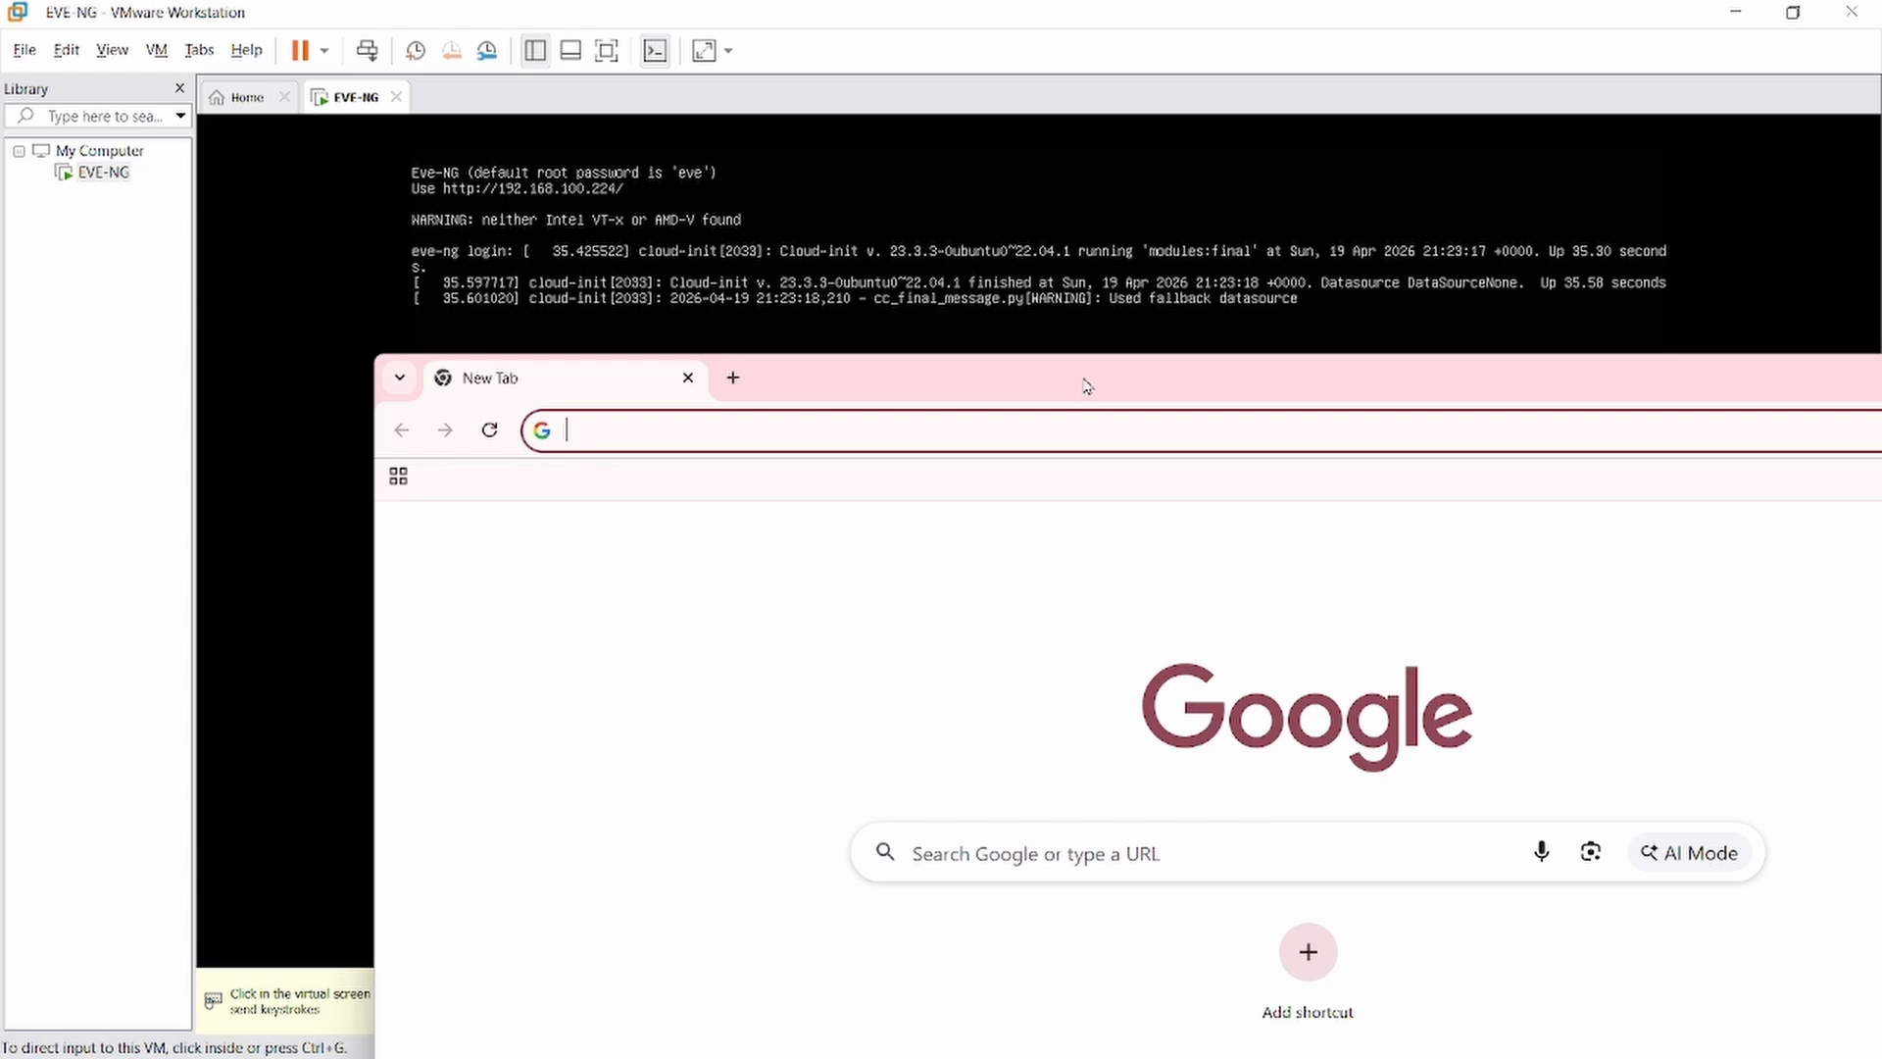
{"action": "type", "text": "htt"}
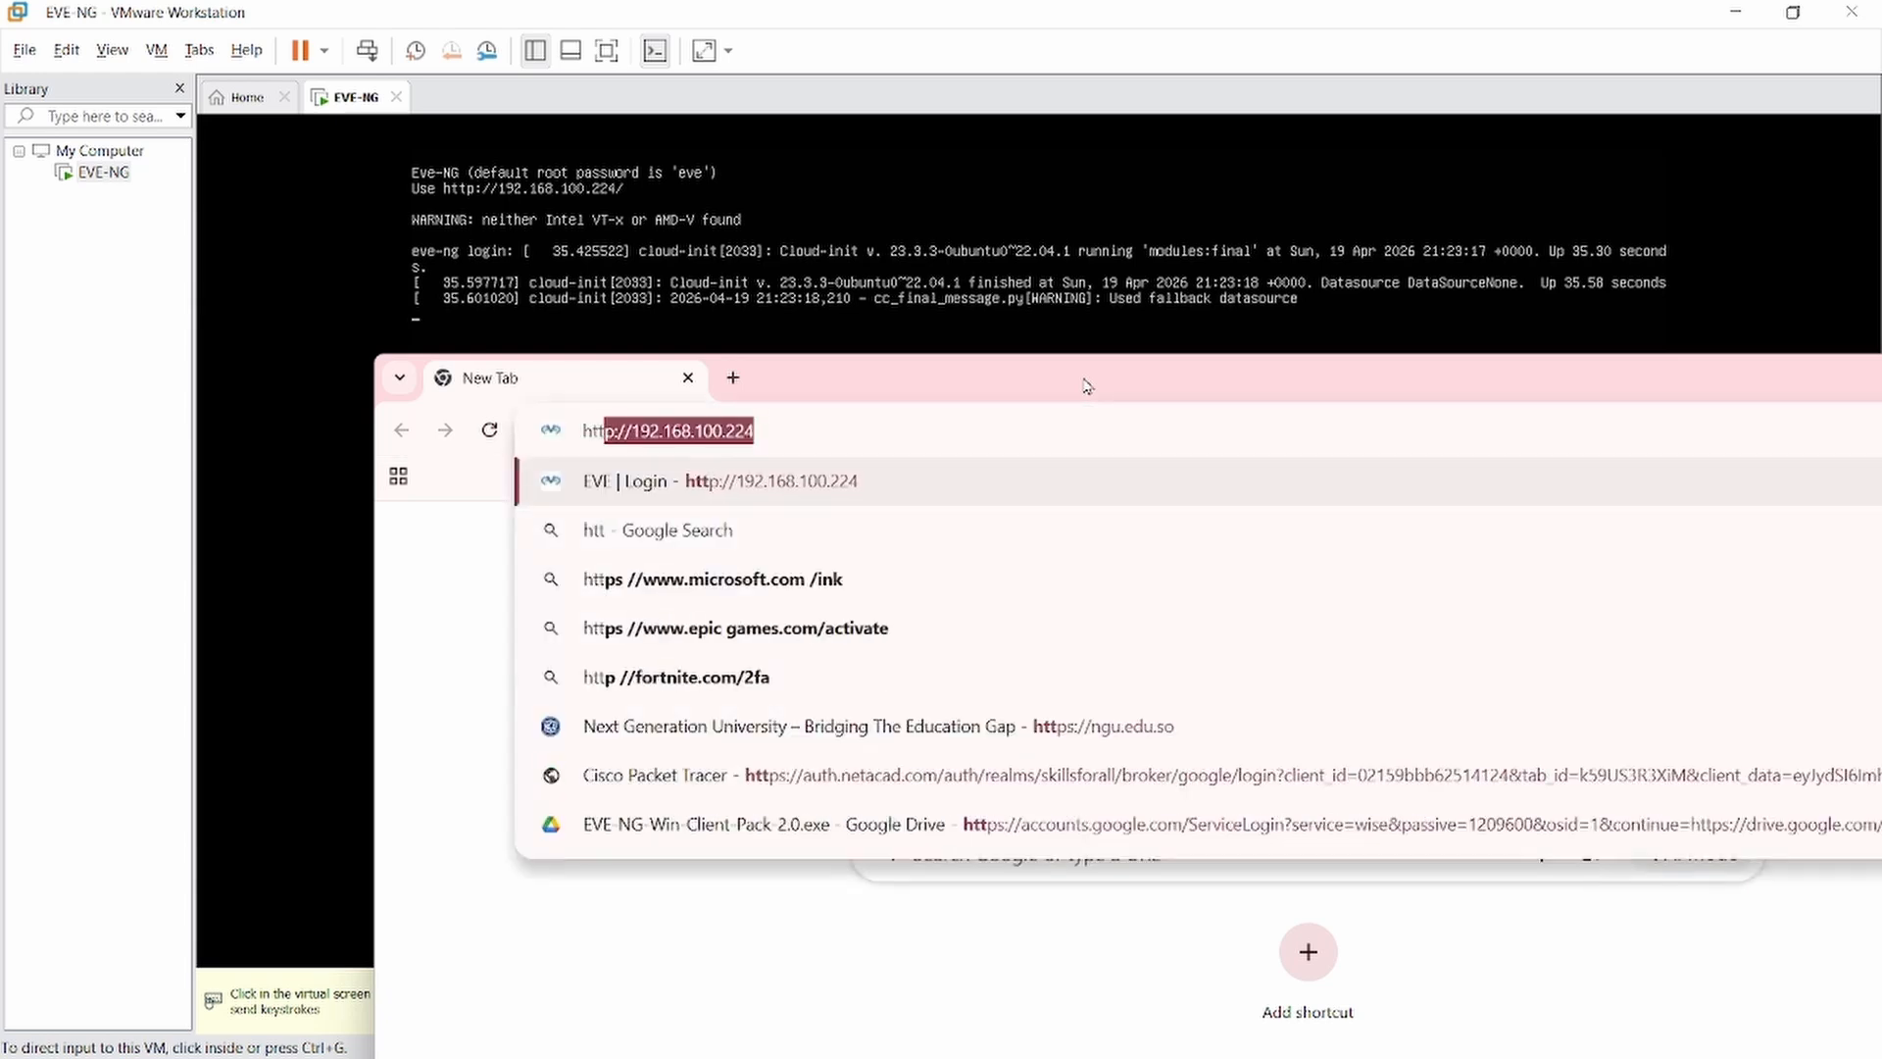
{"action": "type", "text": "p:"}
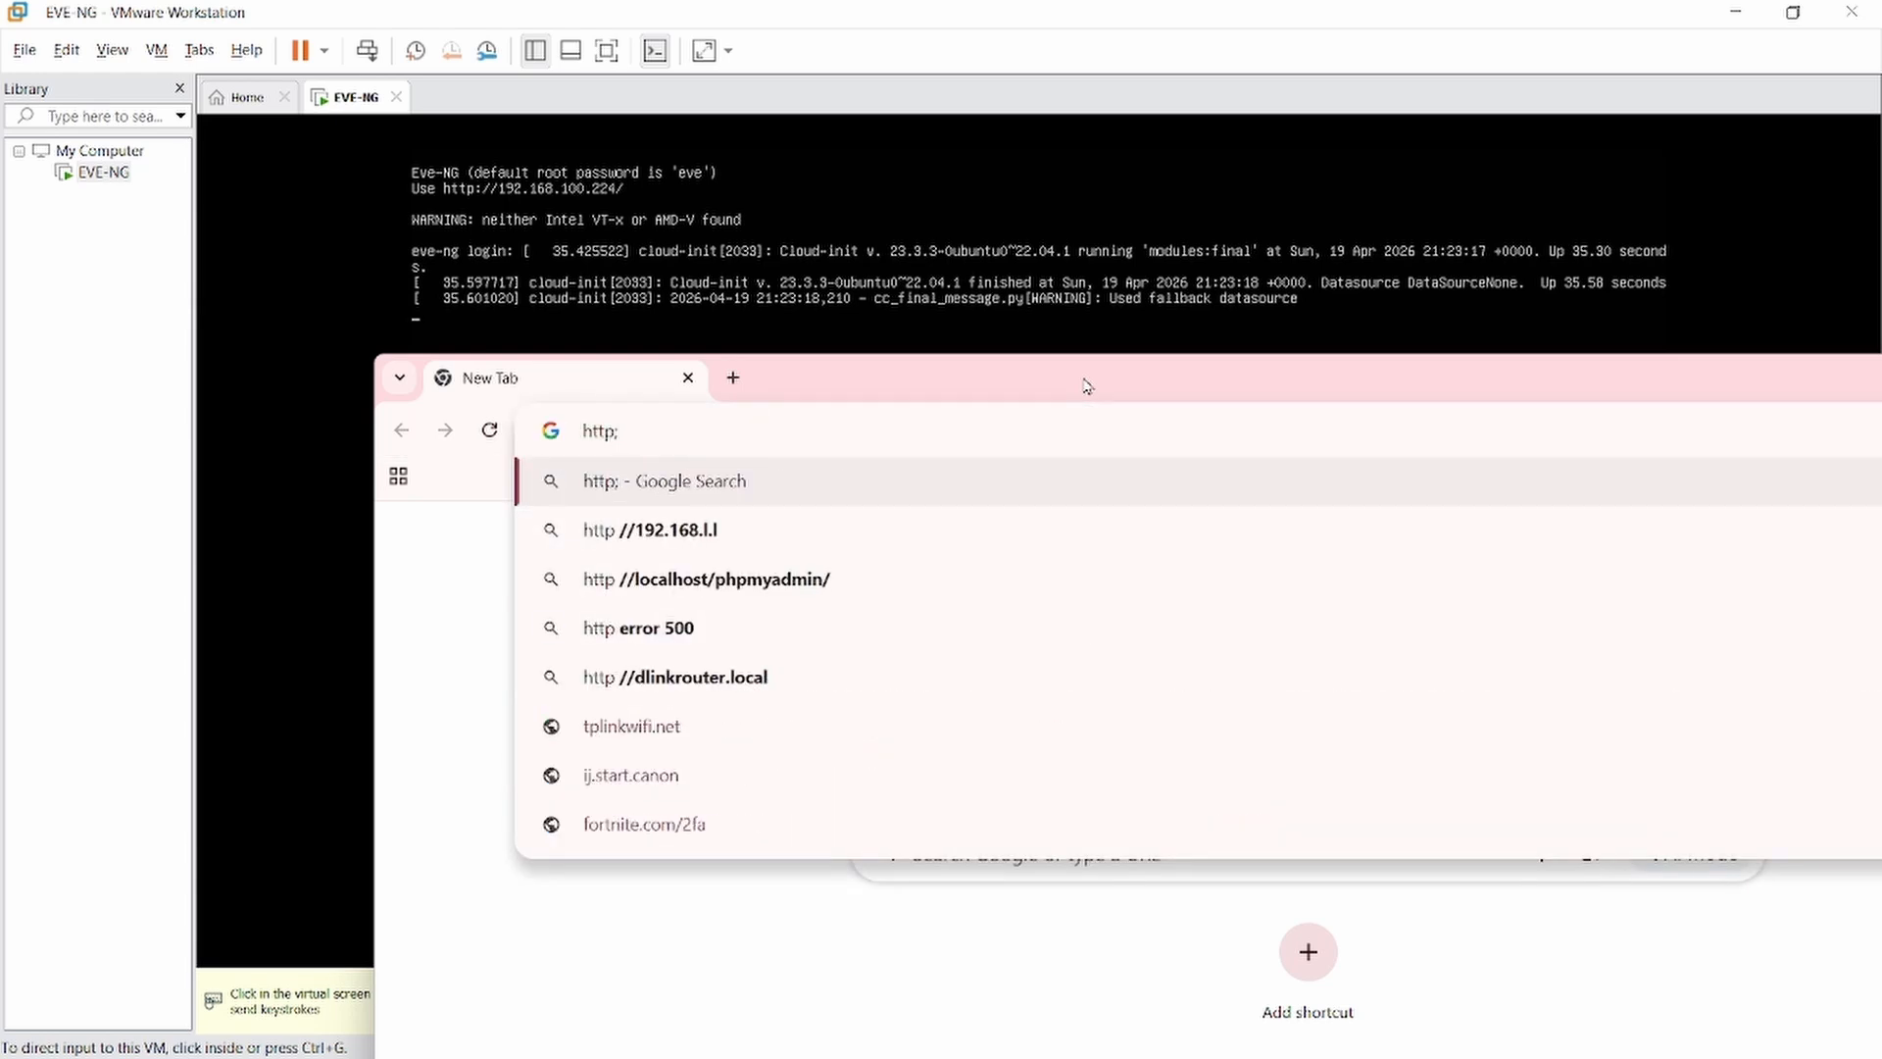
{"action": "type", "text": "/"}
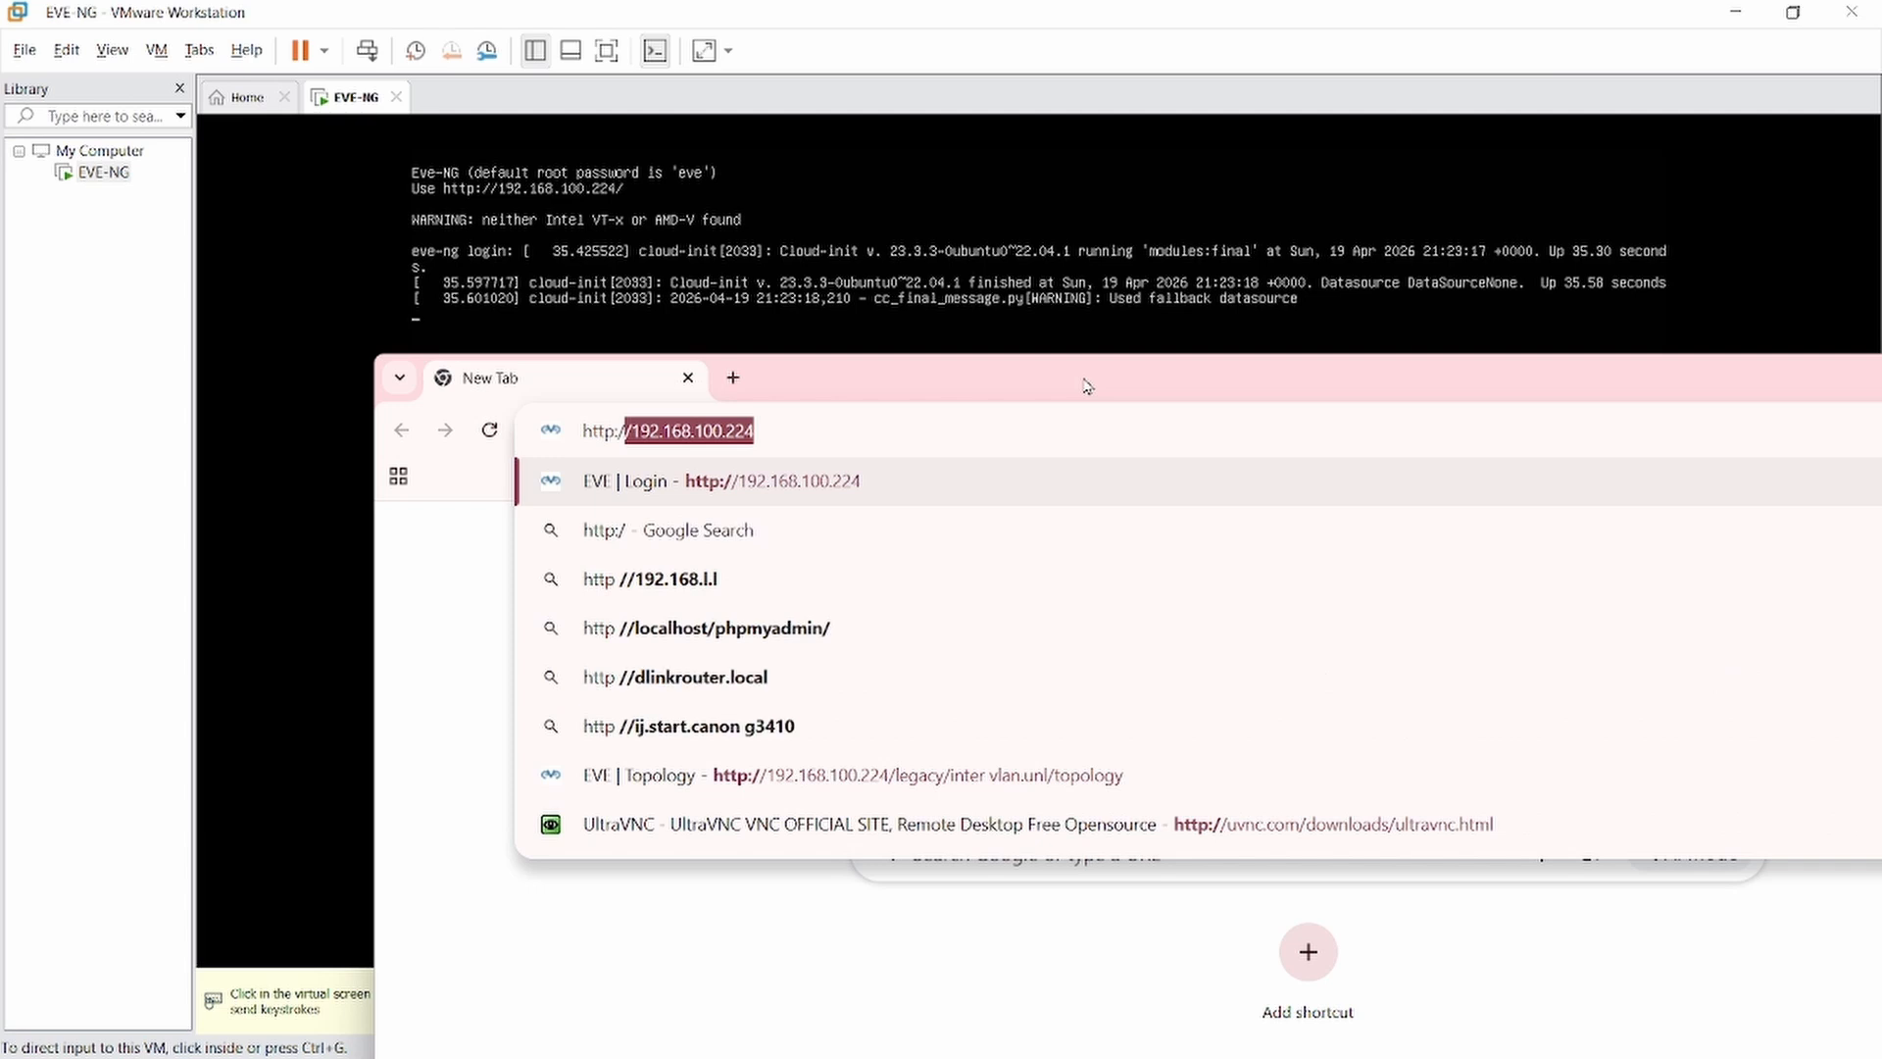
{"action": "type", "text": "/192.1"}
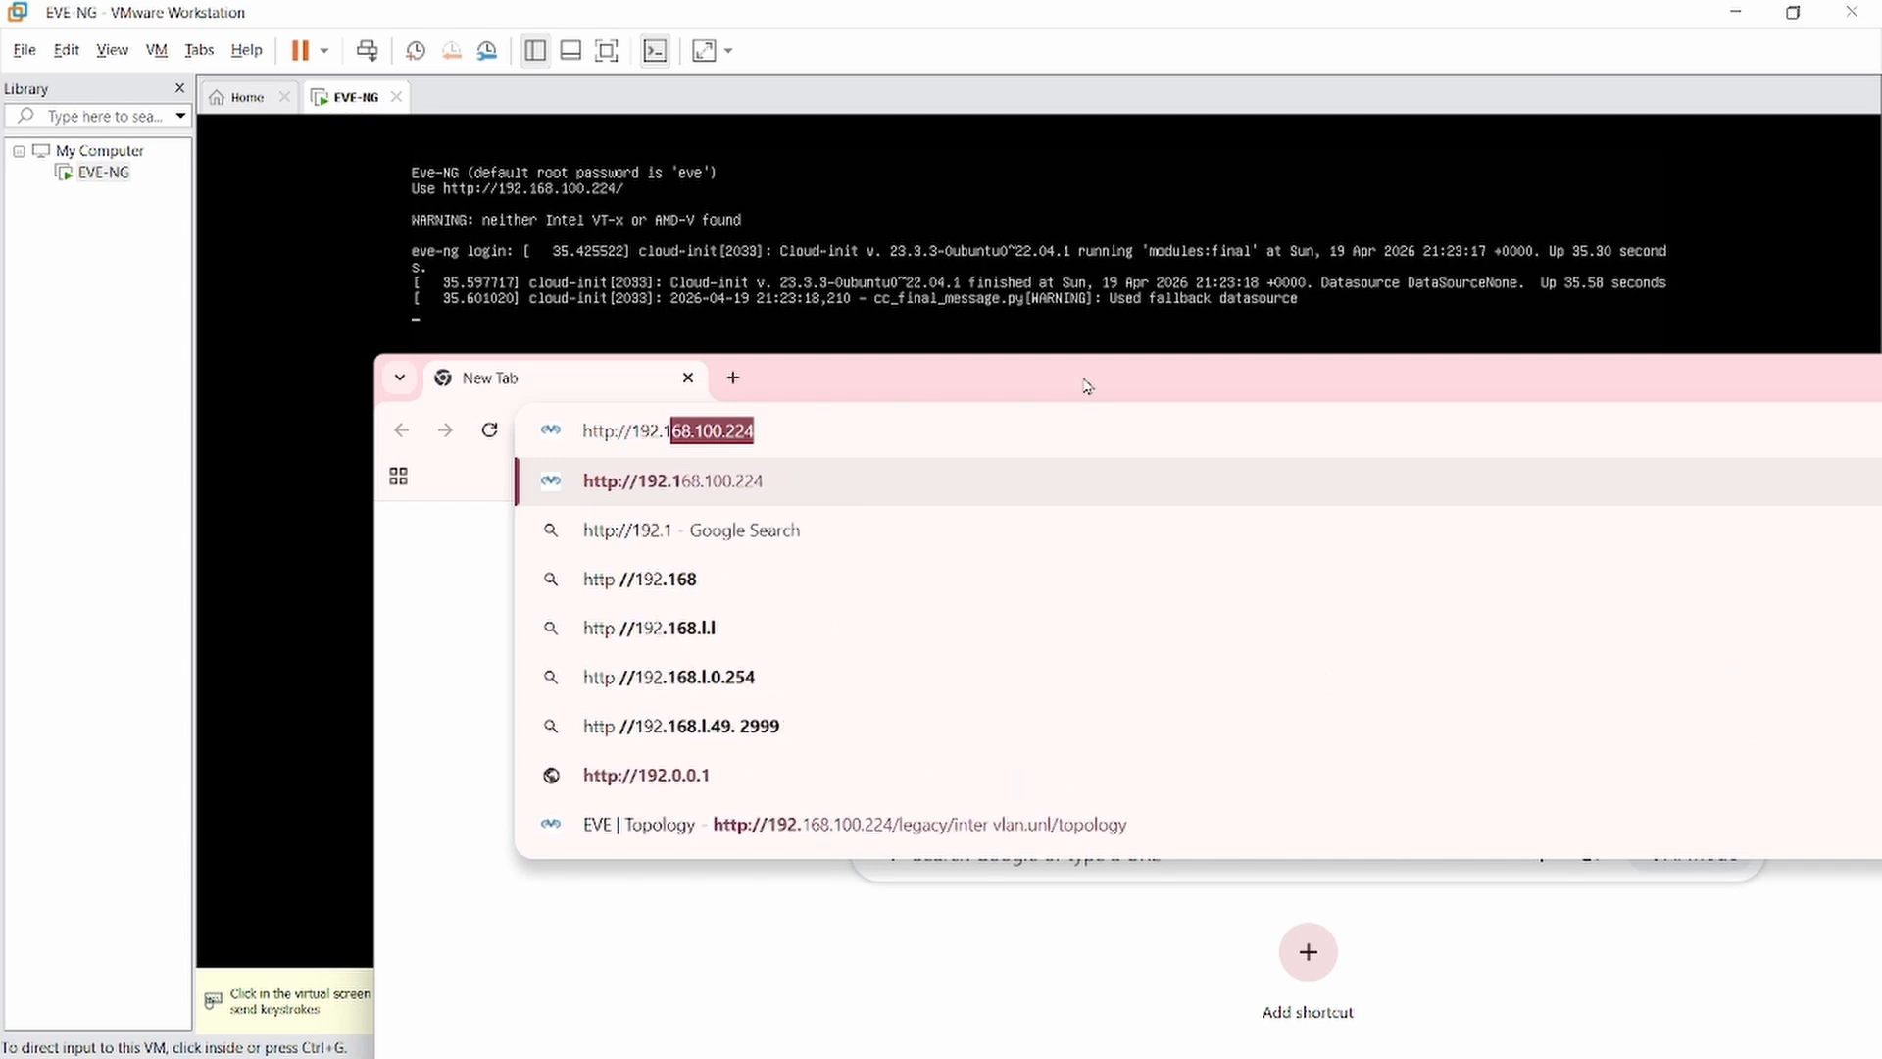
{"action": "type", "text": "68"}
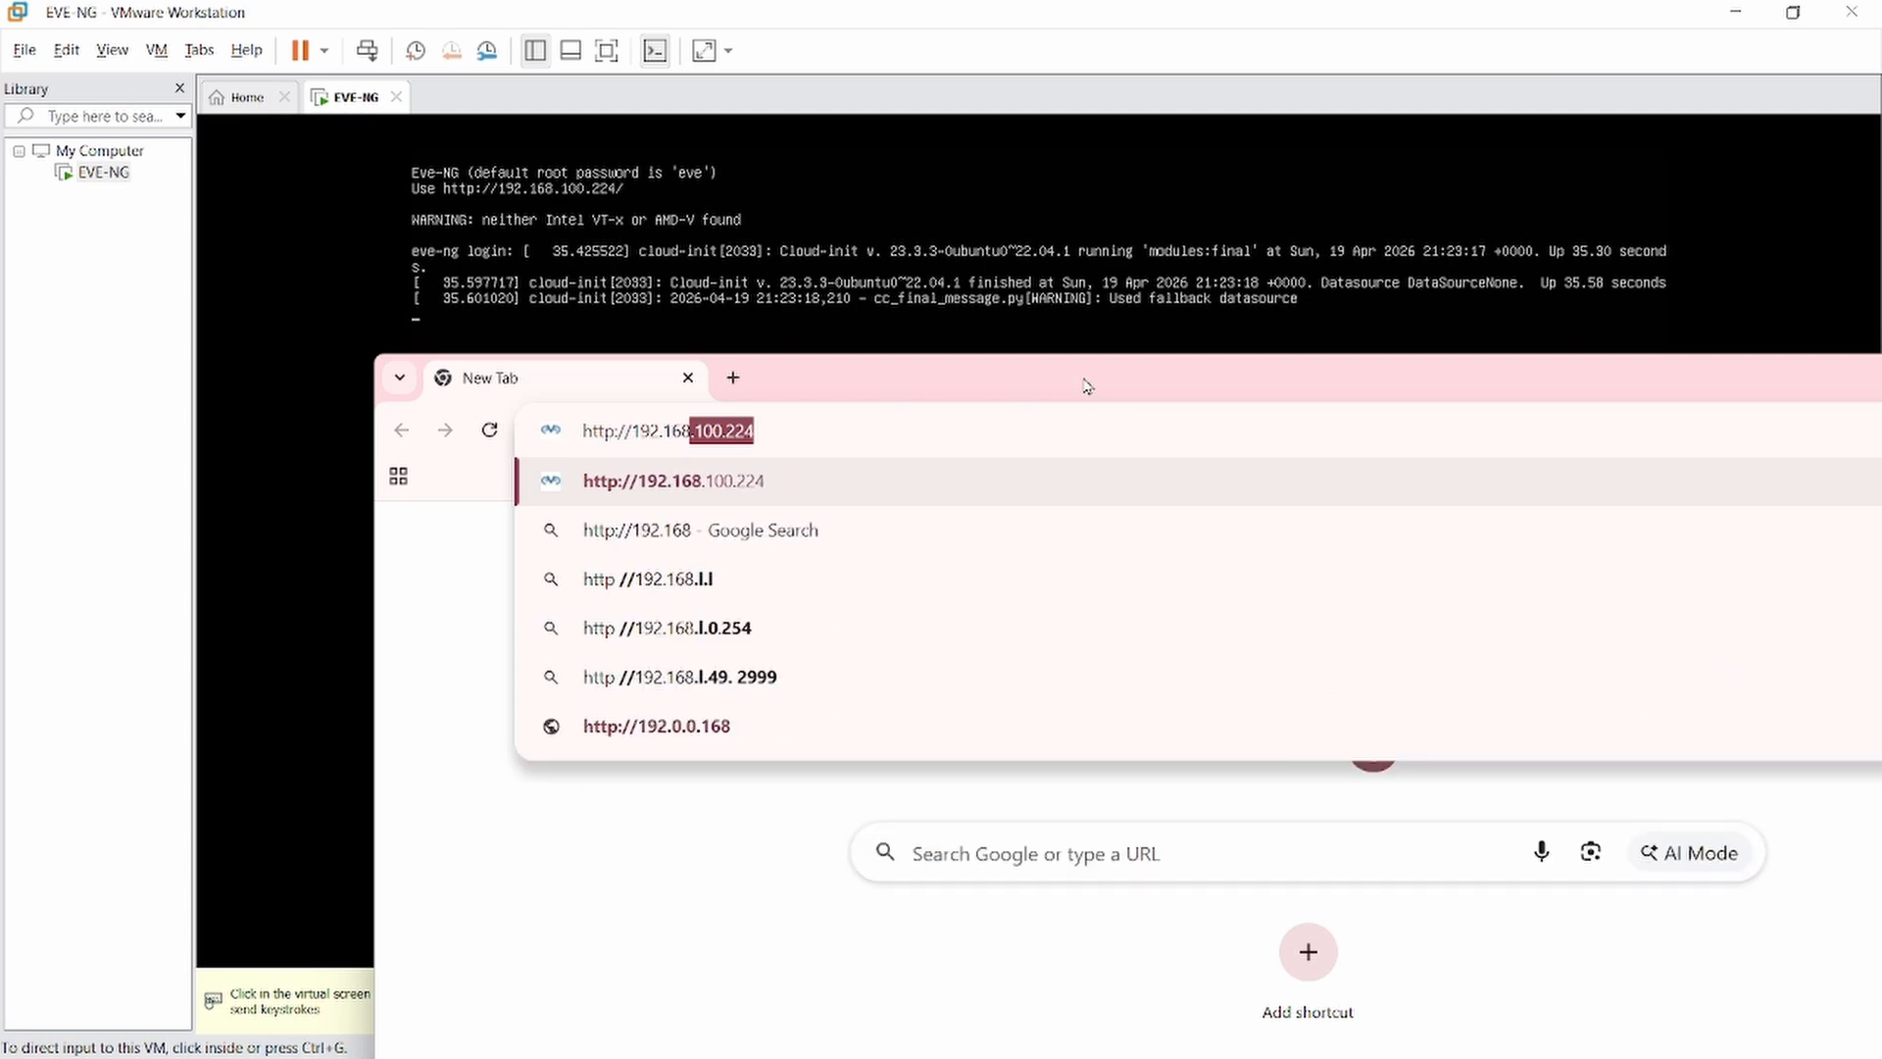
{"action": "type", "text": ".100.2"}
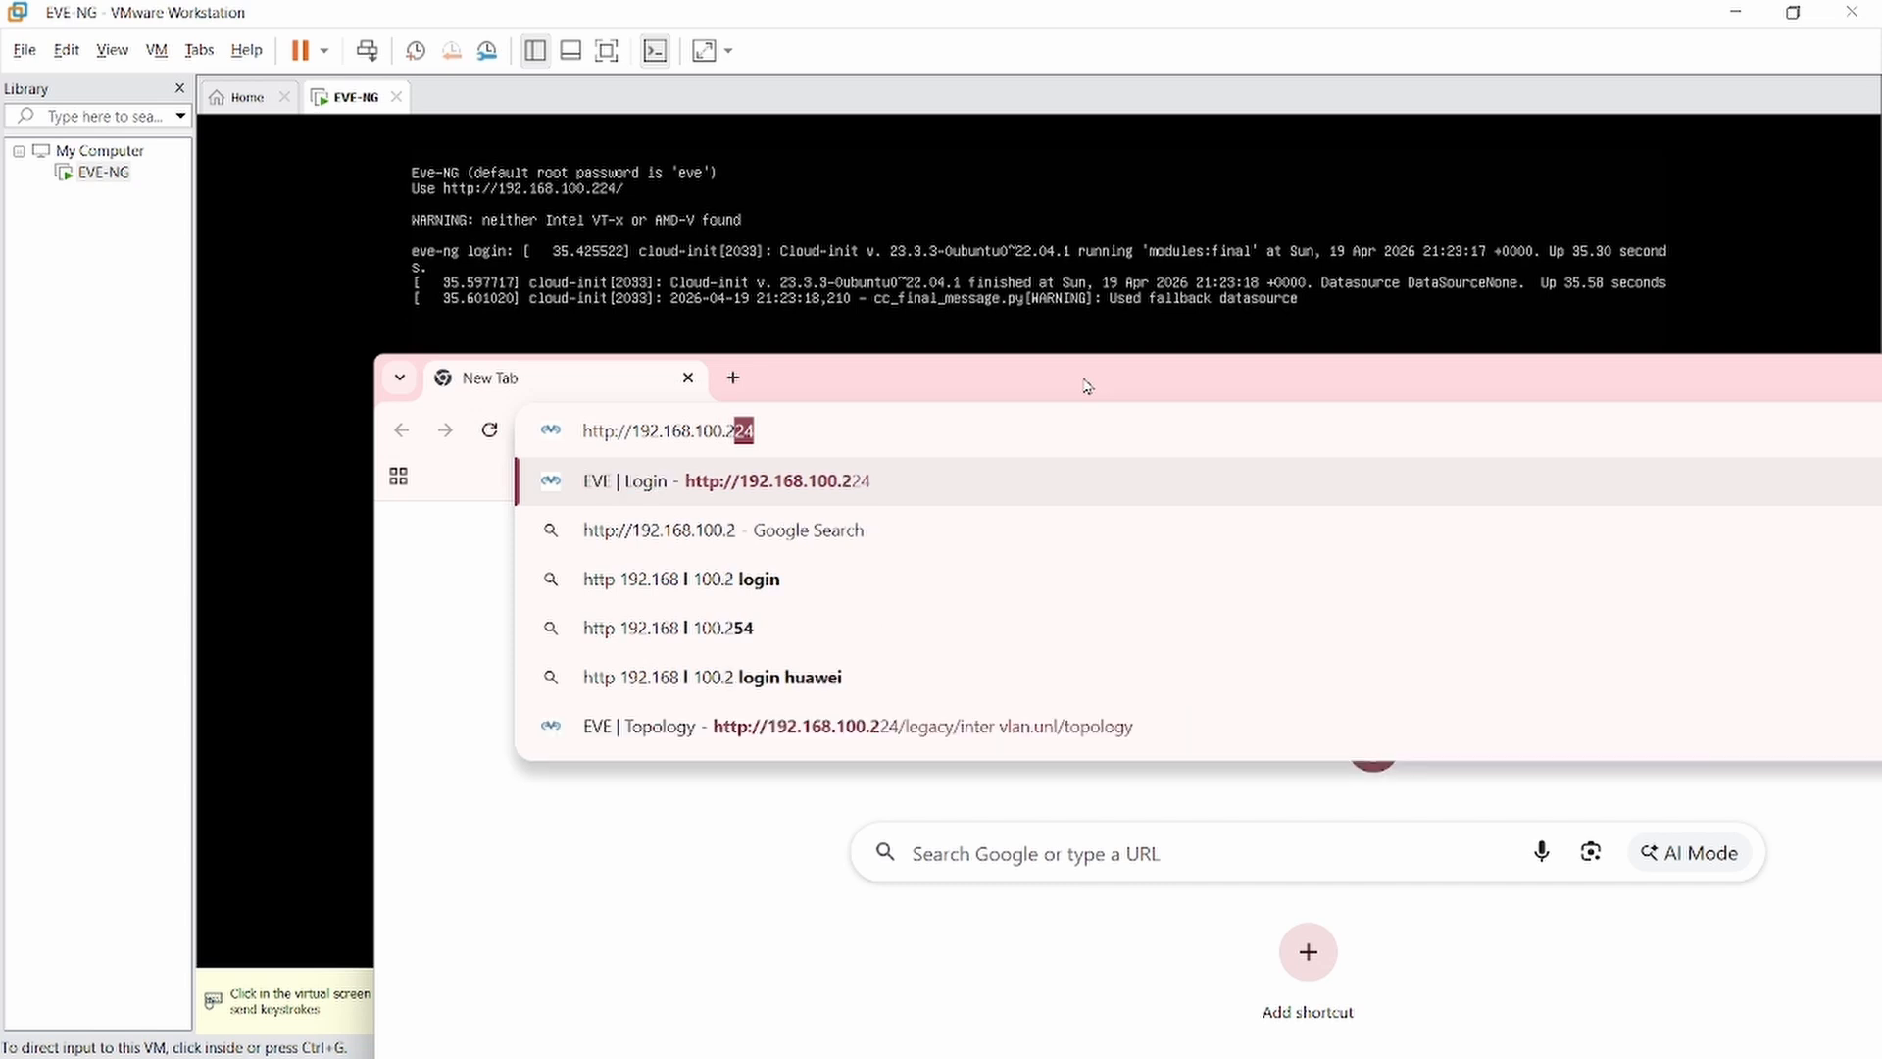
{"action": "type", "text": "24"}
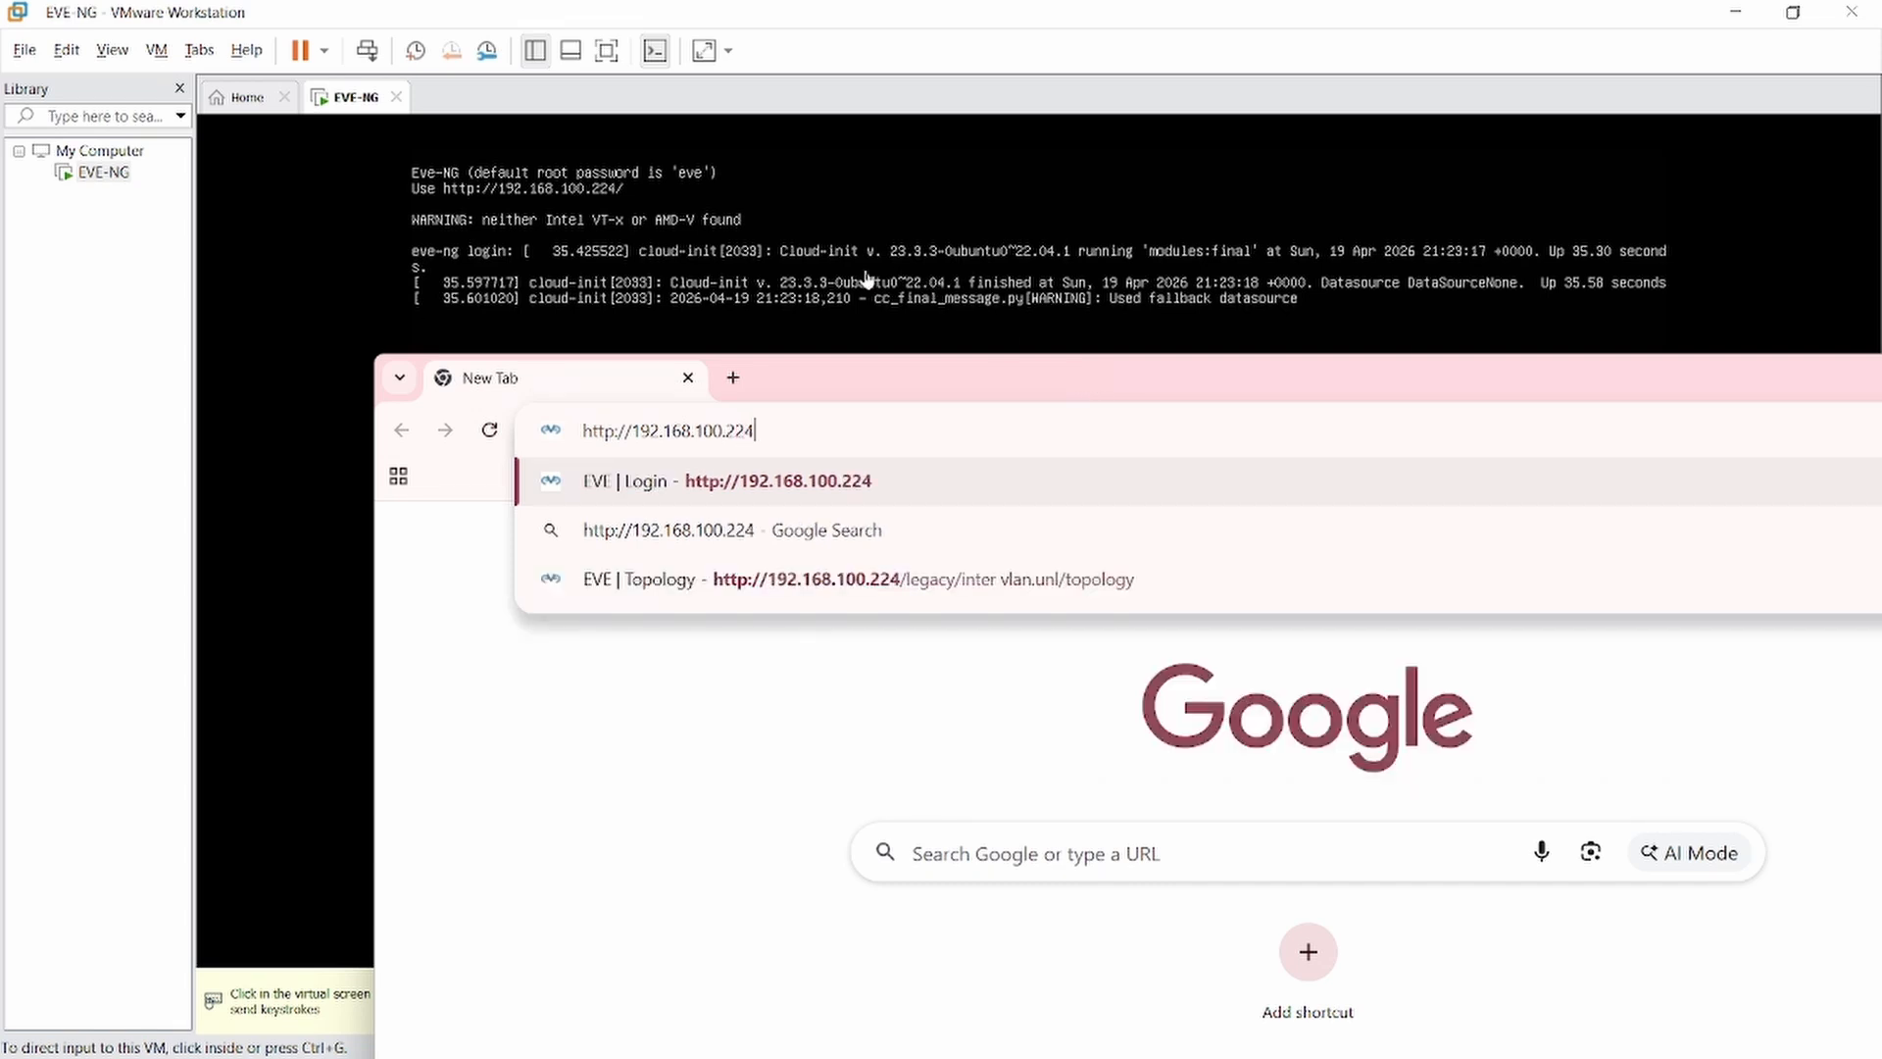
{"action": "key", "text": "Return"}
{"action": "left_click_drag", "start_coordinate": [1424, 397], "coordinate": [1295, 442]}
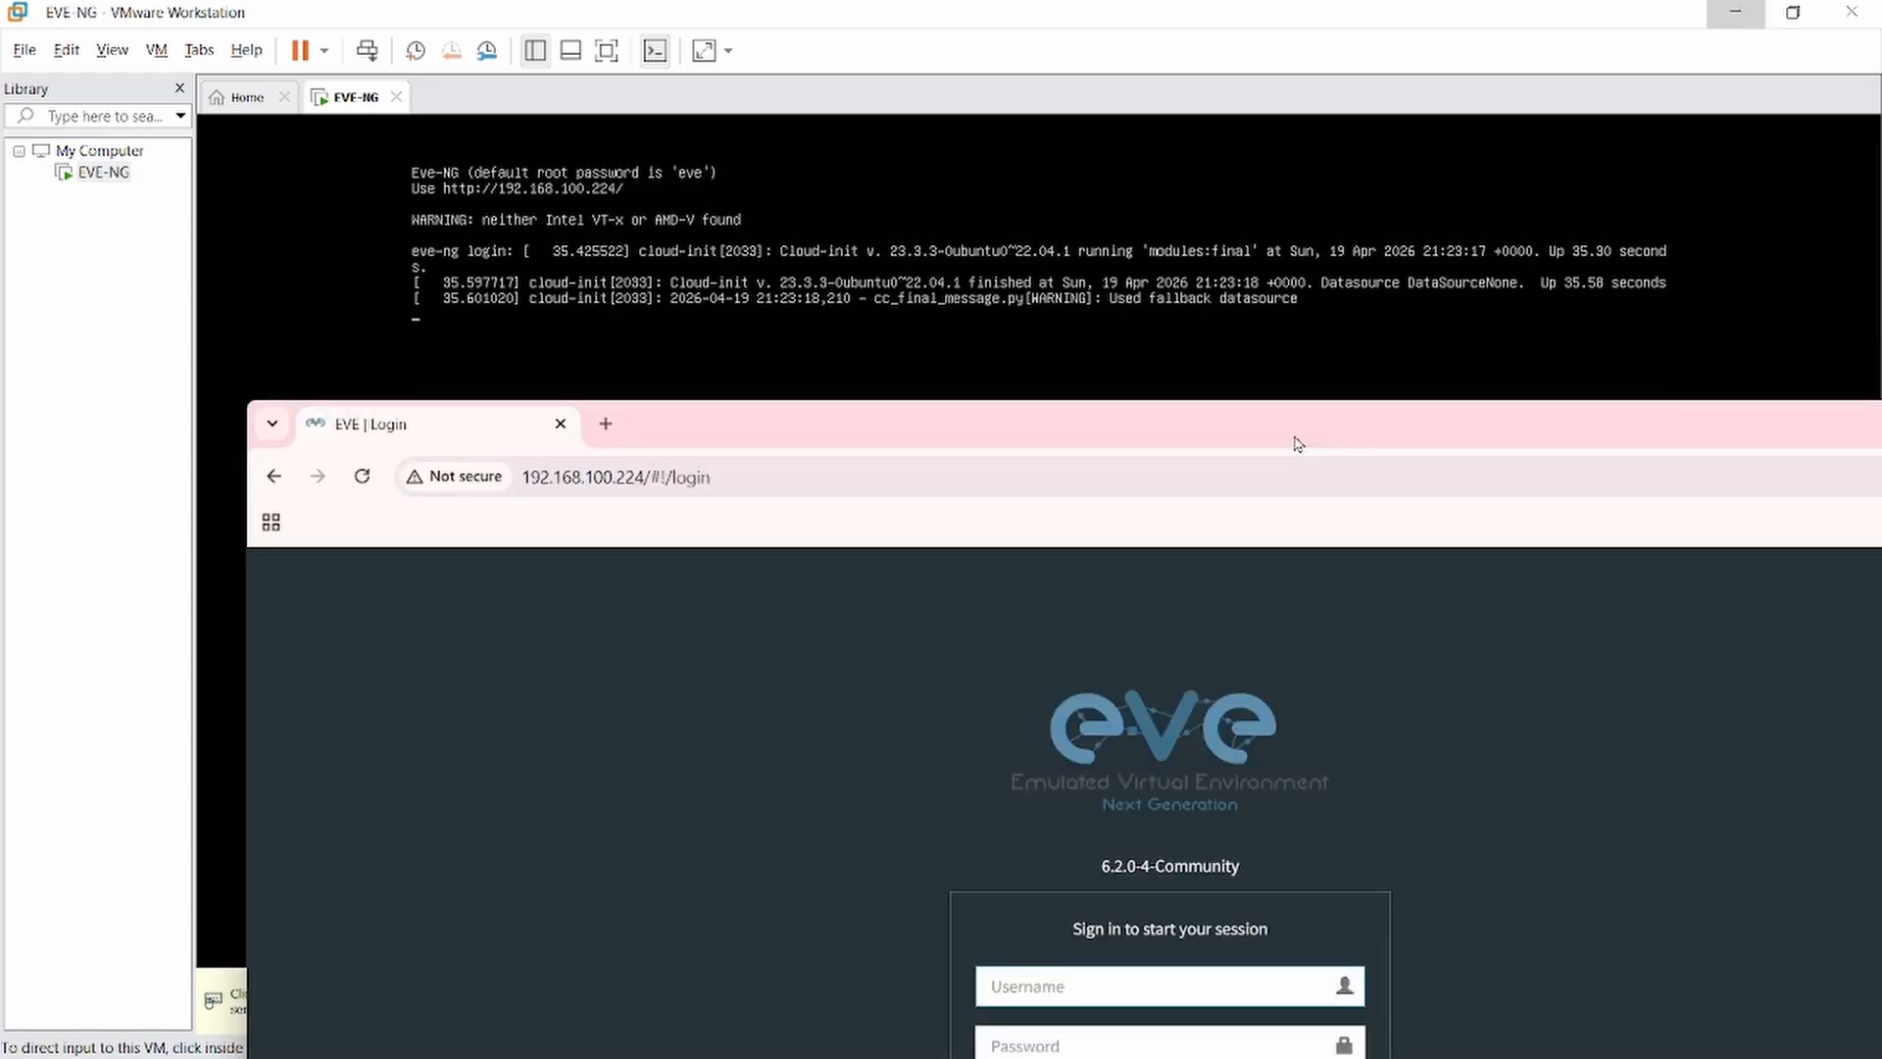
{"action": "left_click_drag", "start_coordinate": [1297, 443], "coordinate": [1257, 296]}
{"action": "left_click_drag", "start_coordinate": [1404, 309], "coordinate": [1310, 17]}
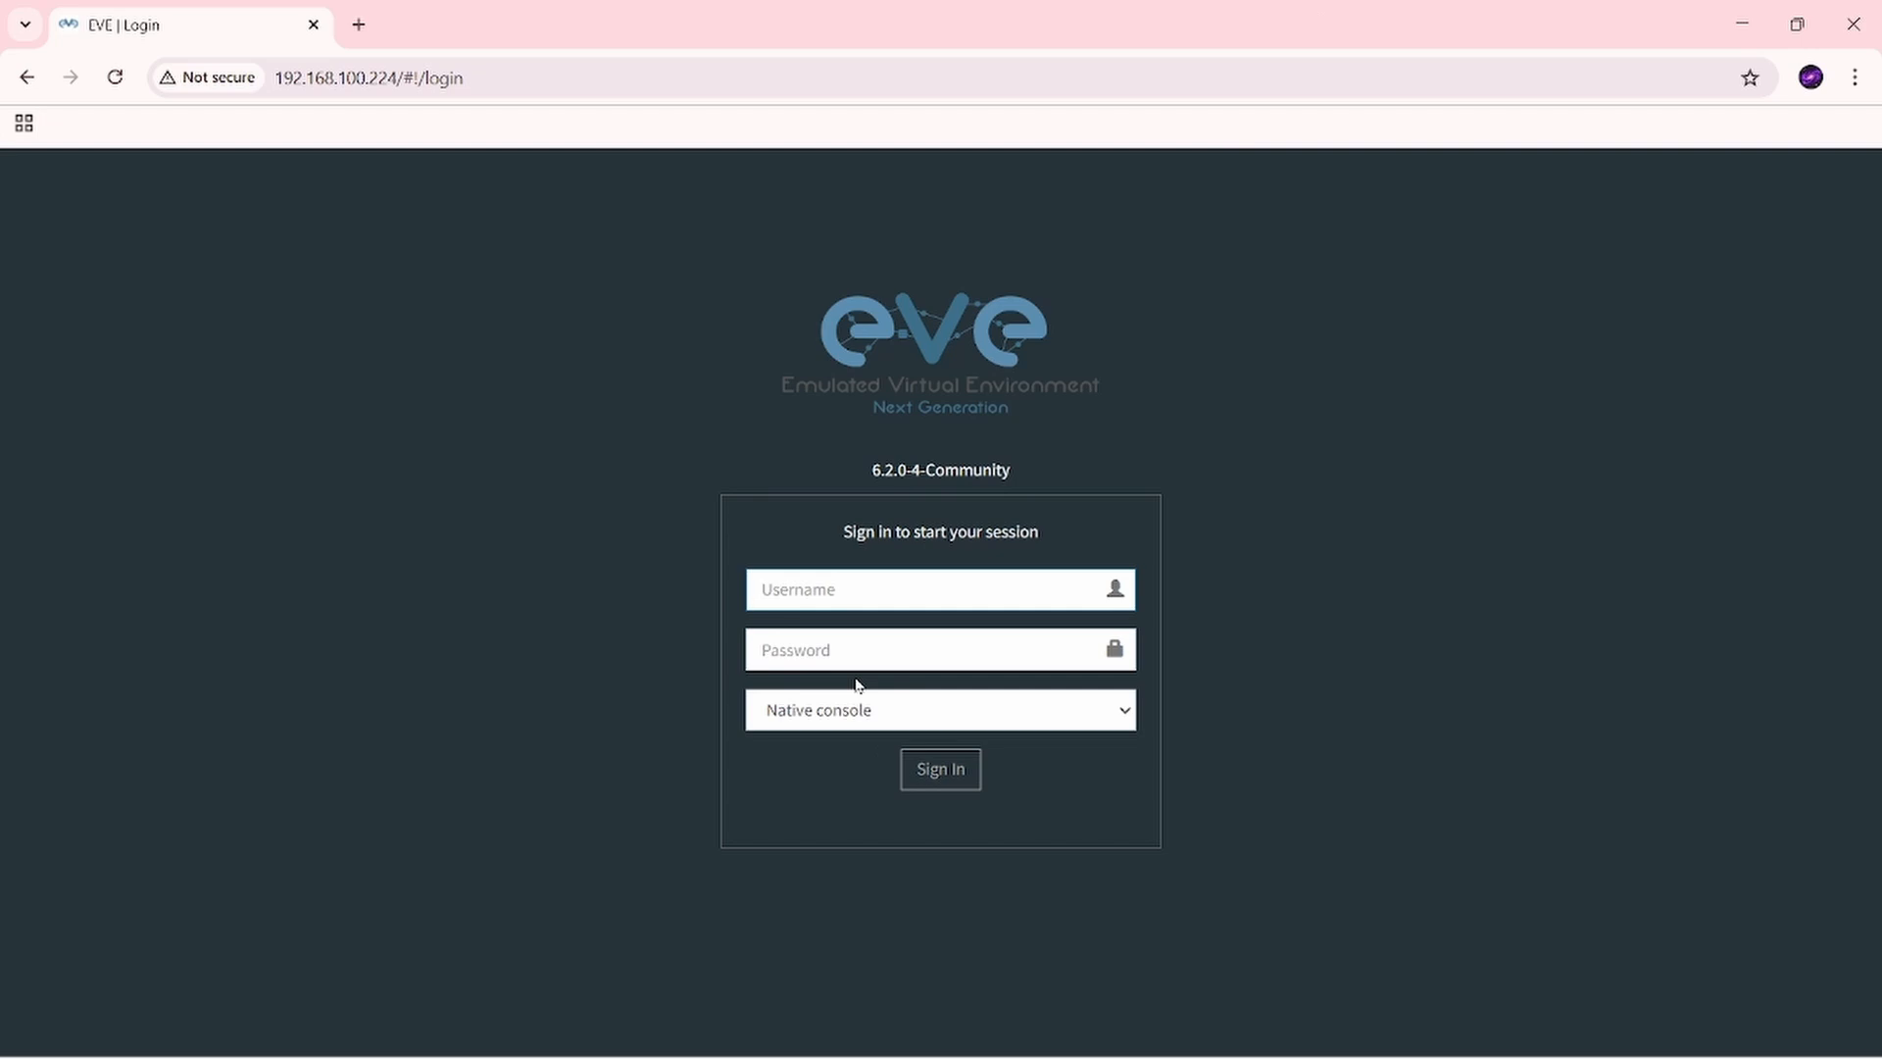
Step: Sign in to EVE-NG as admin with the Native console type and save the credentials
{"action": "type", "text": "admin"}
{"action": "left_click", "coordinate": [848, 666]}
{"action": "type", "text": "eve"}
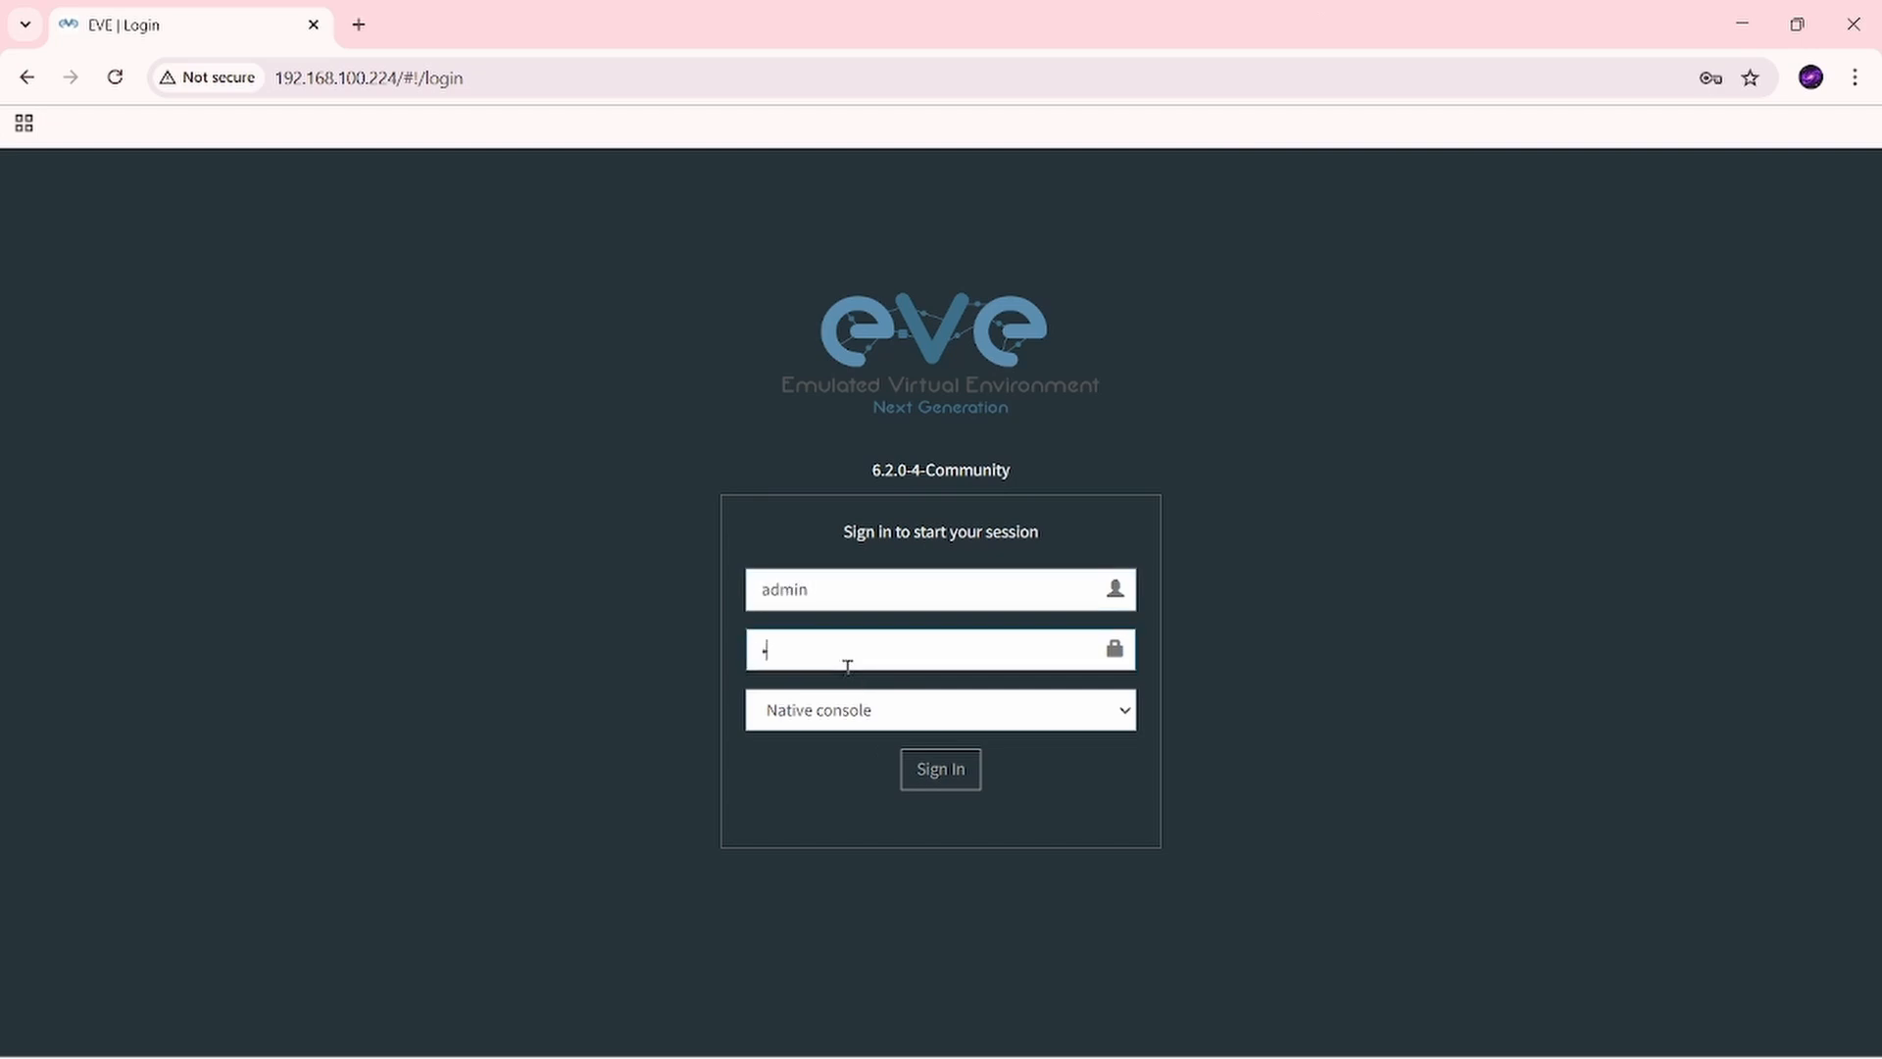
{"action": "left_click", "coordinate": [853, 700]}
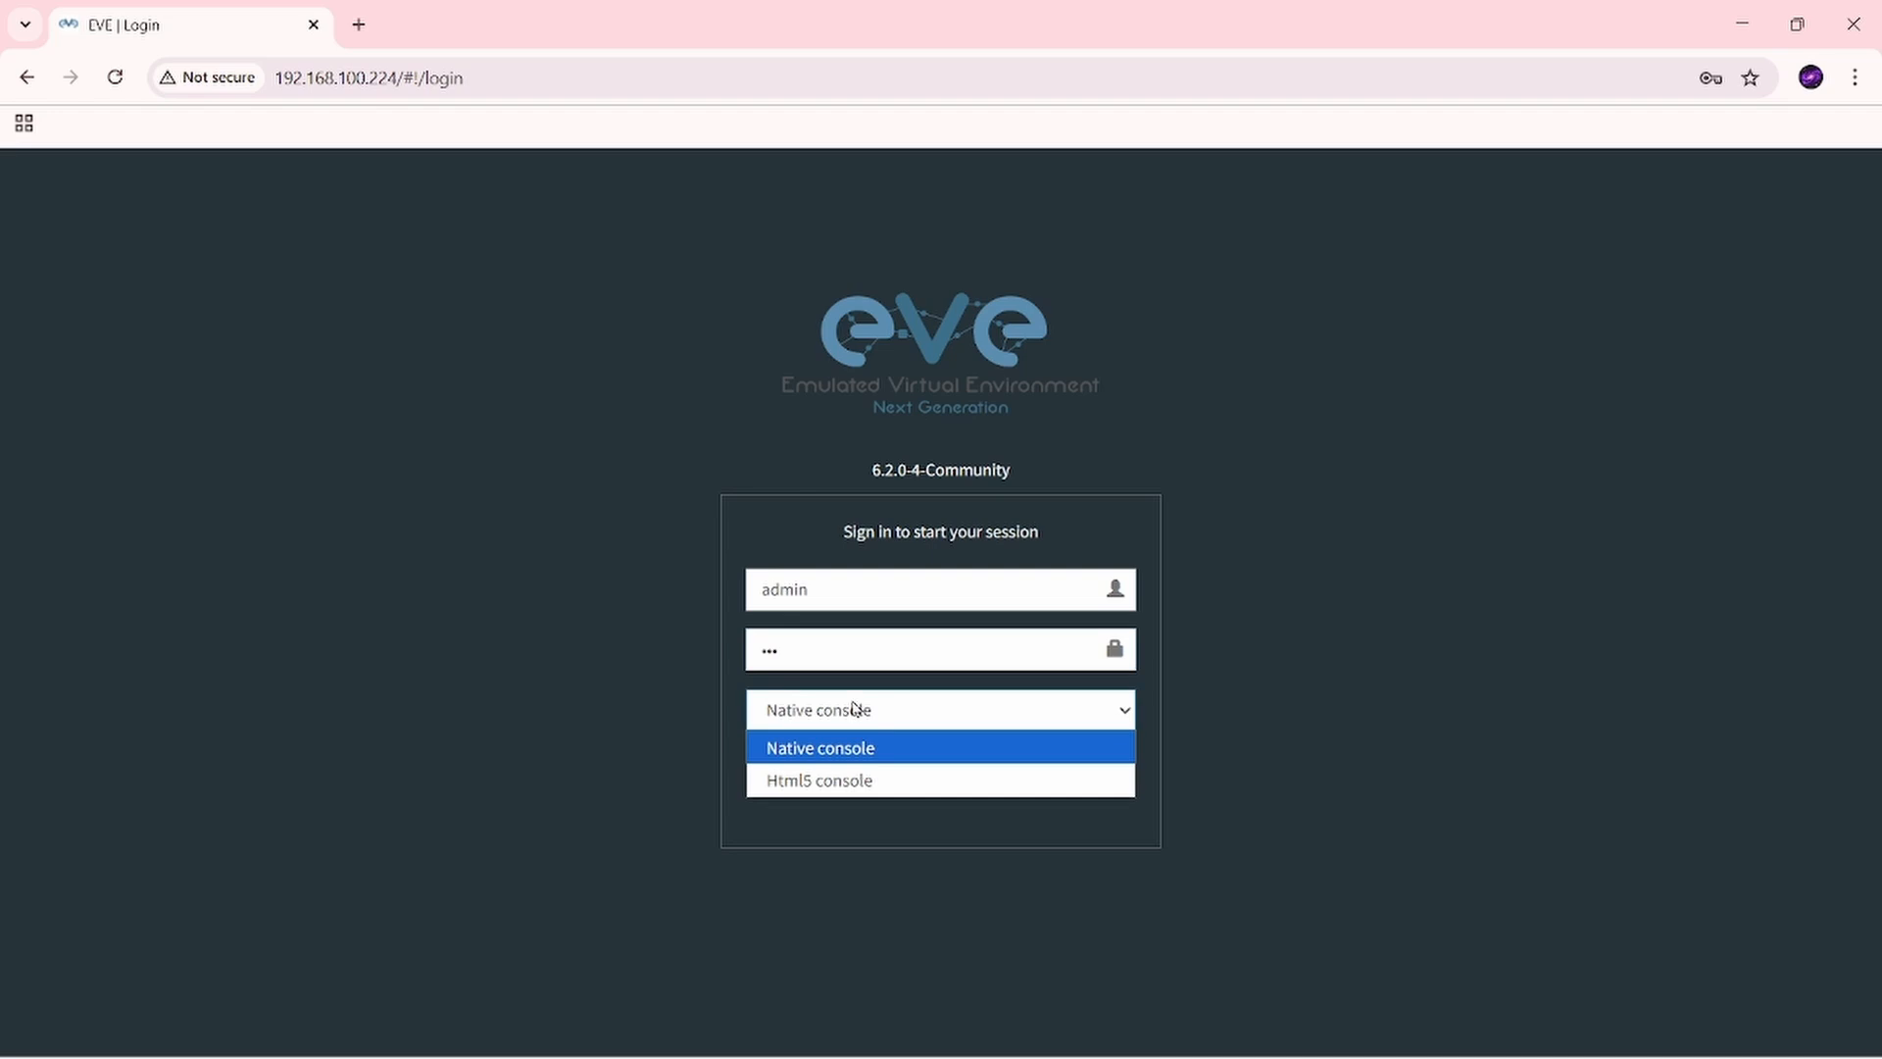
{"action": "left_click", "coordinate": [1369, 664]}
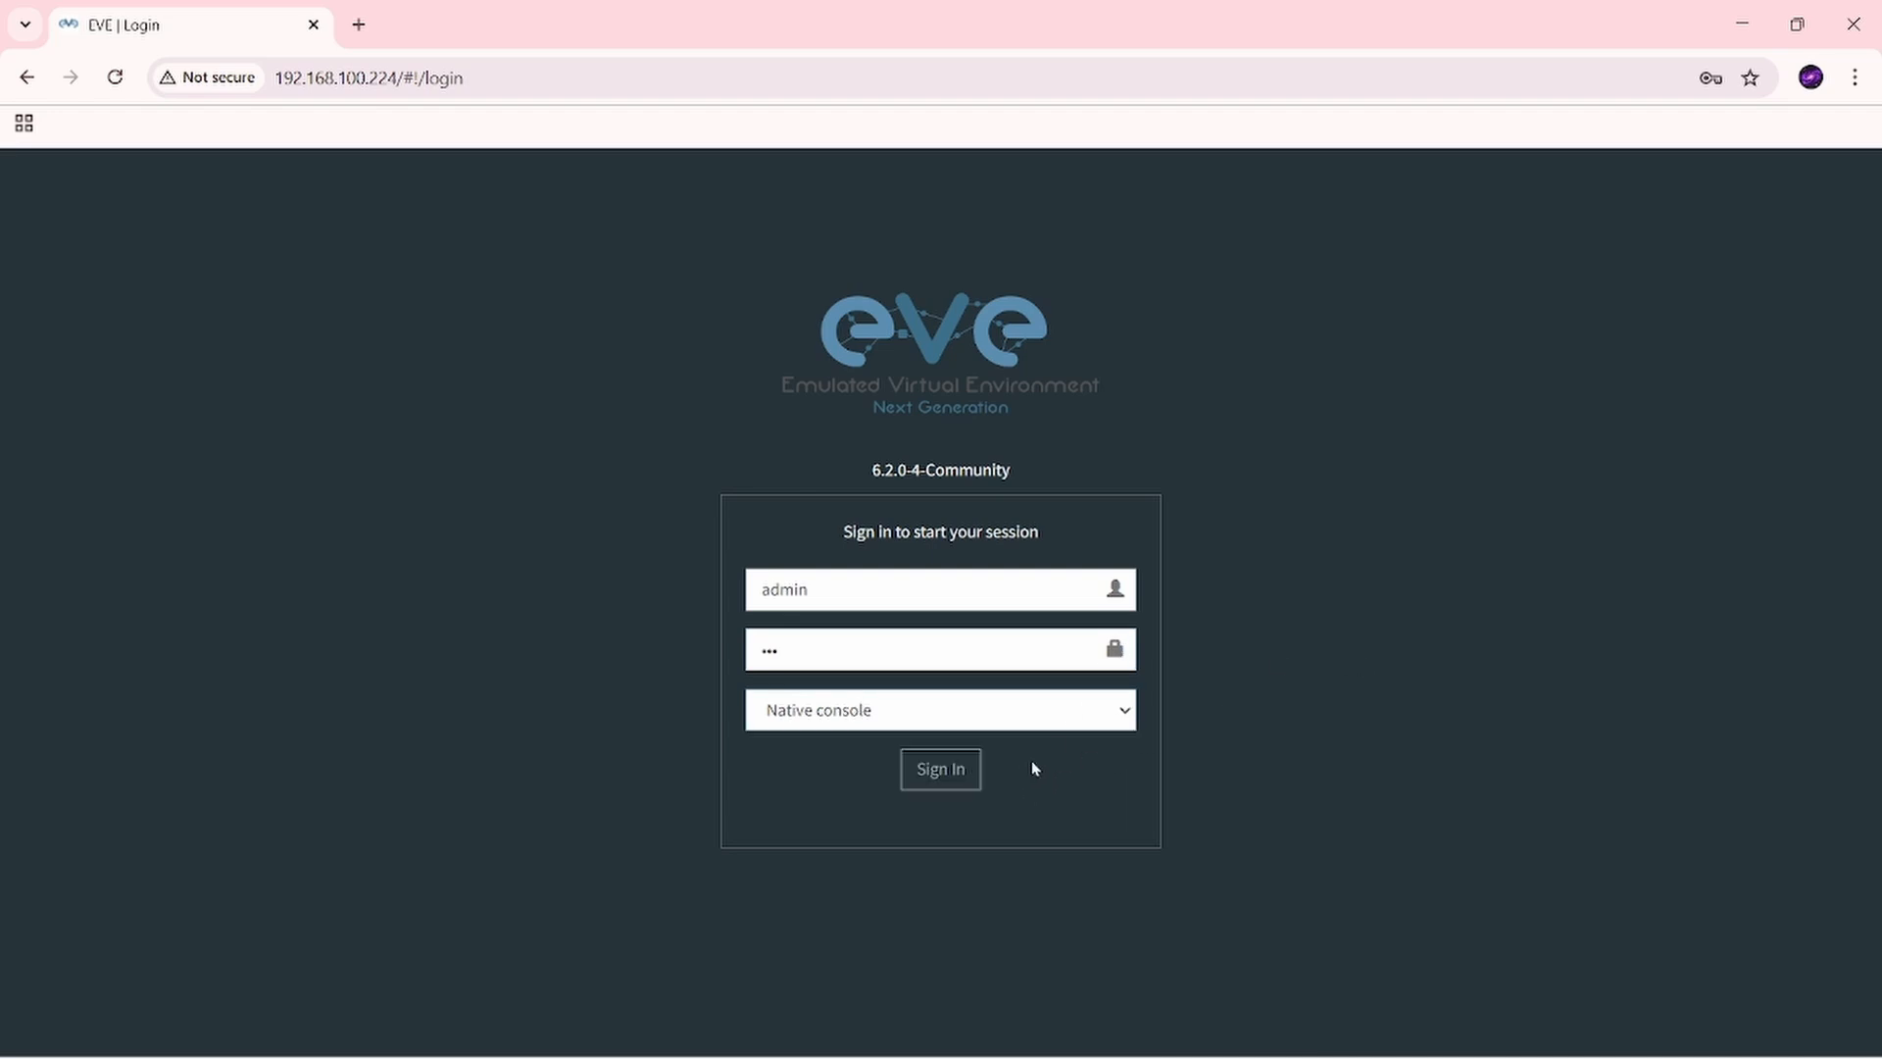
{"action": "left_click", "coordinate": [958, 778]}
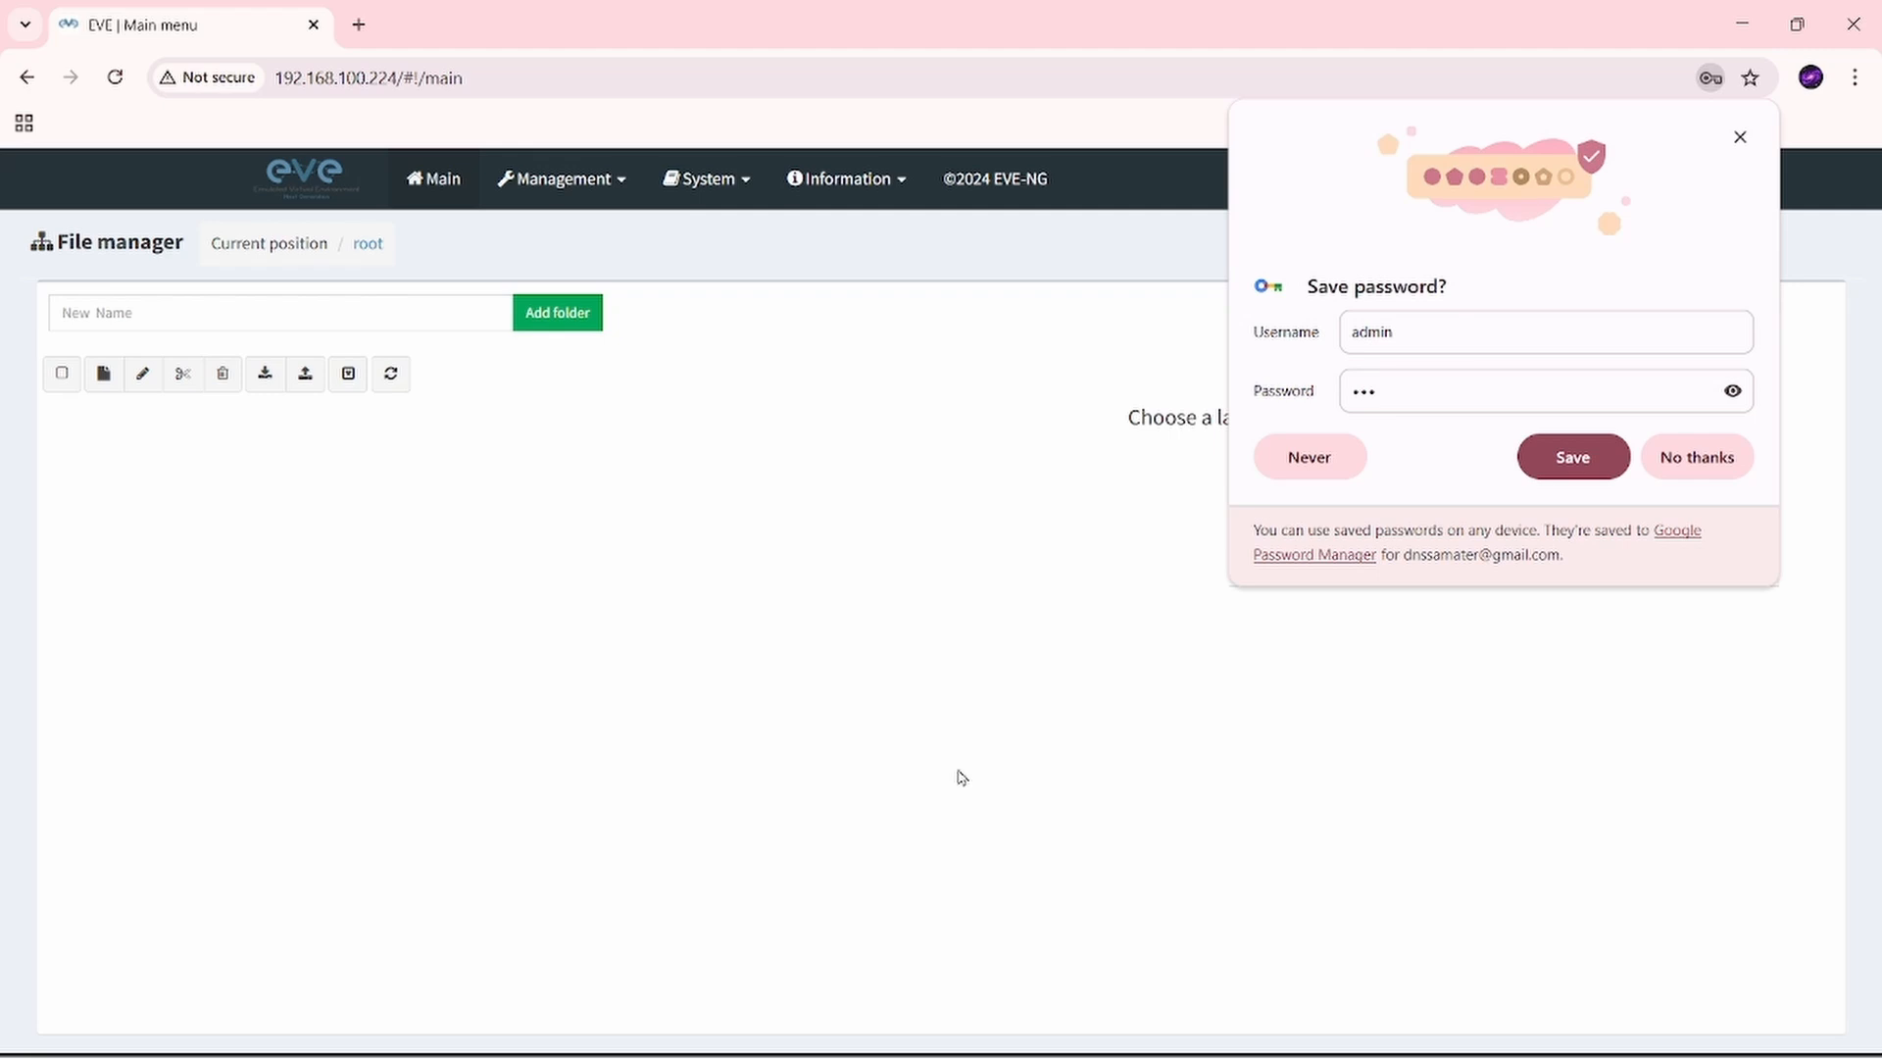
{"action": "left_click", "coordinate": [1573, 466]}
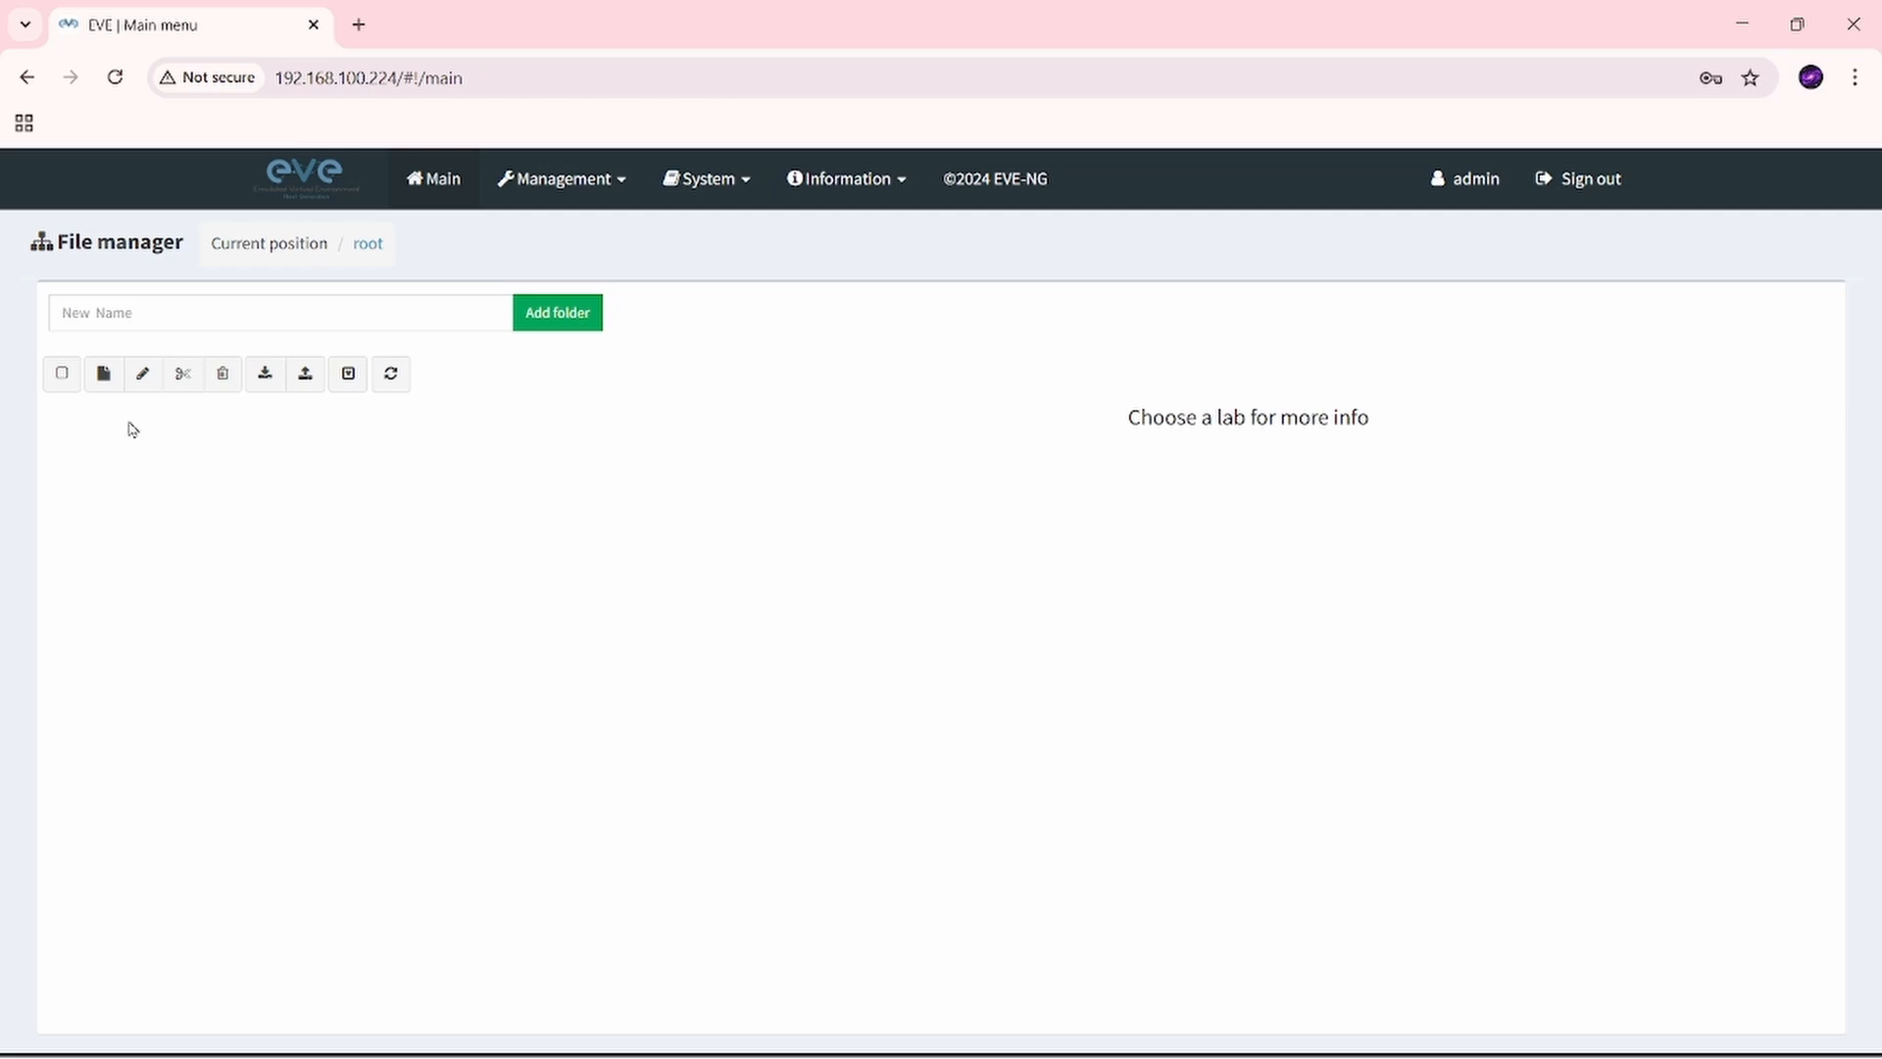
Step: Create a new lab named 'inter vlan'
{"action": "left_click", "coordinate": [105, 373]}
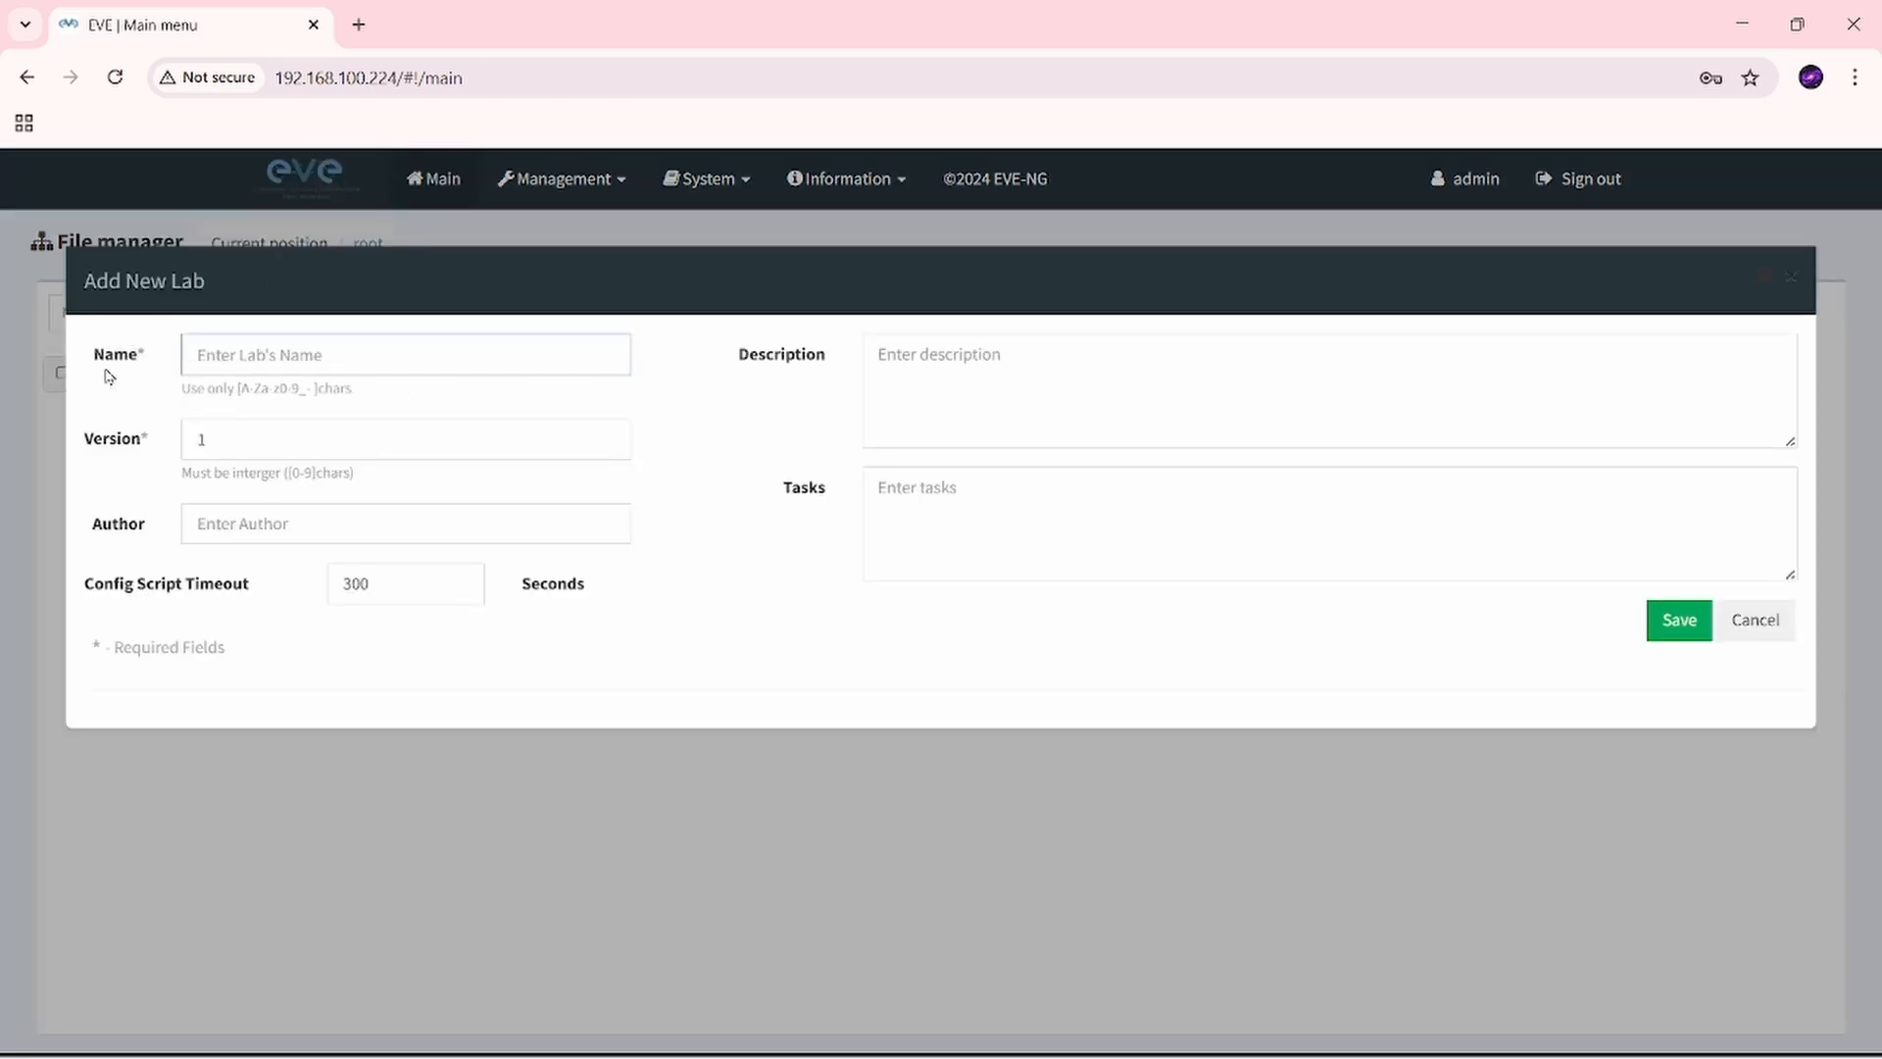
{"action": "type", "text": "inter vln"}
{"action": "key", "text": "BackSpace"}
{"action": "type", "text": "an"}
{"action": "key", "text": "Return"}
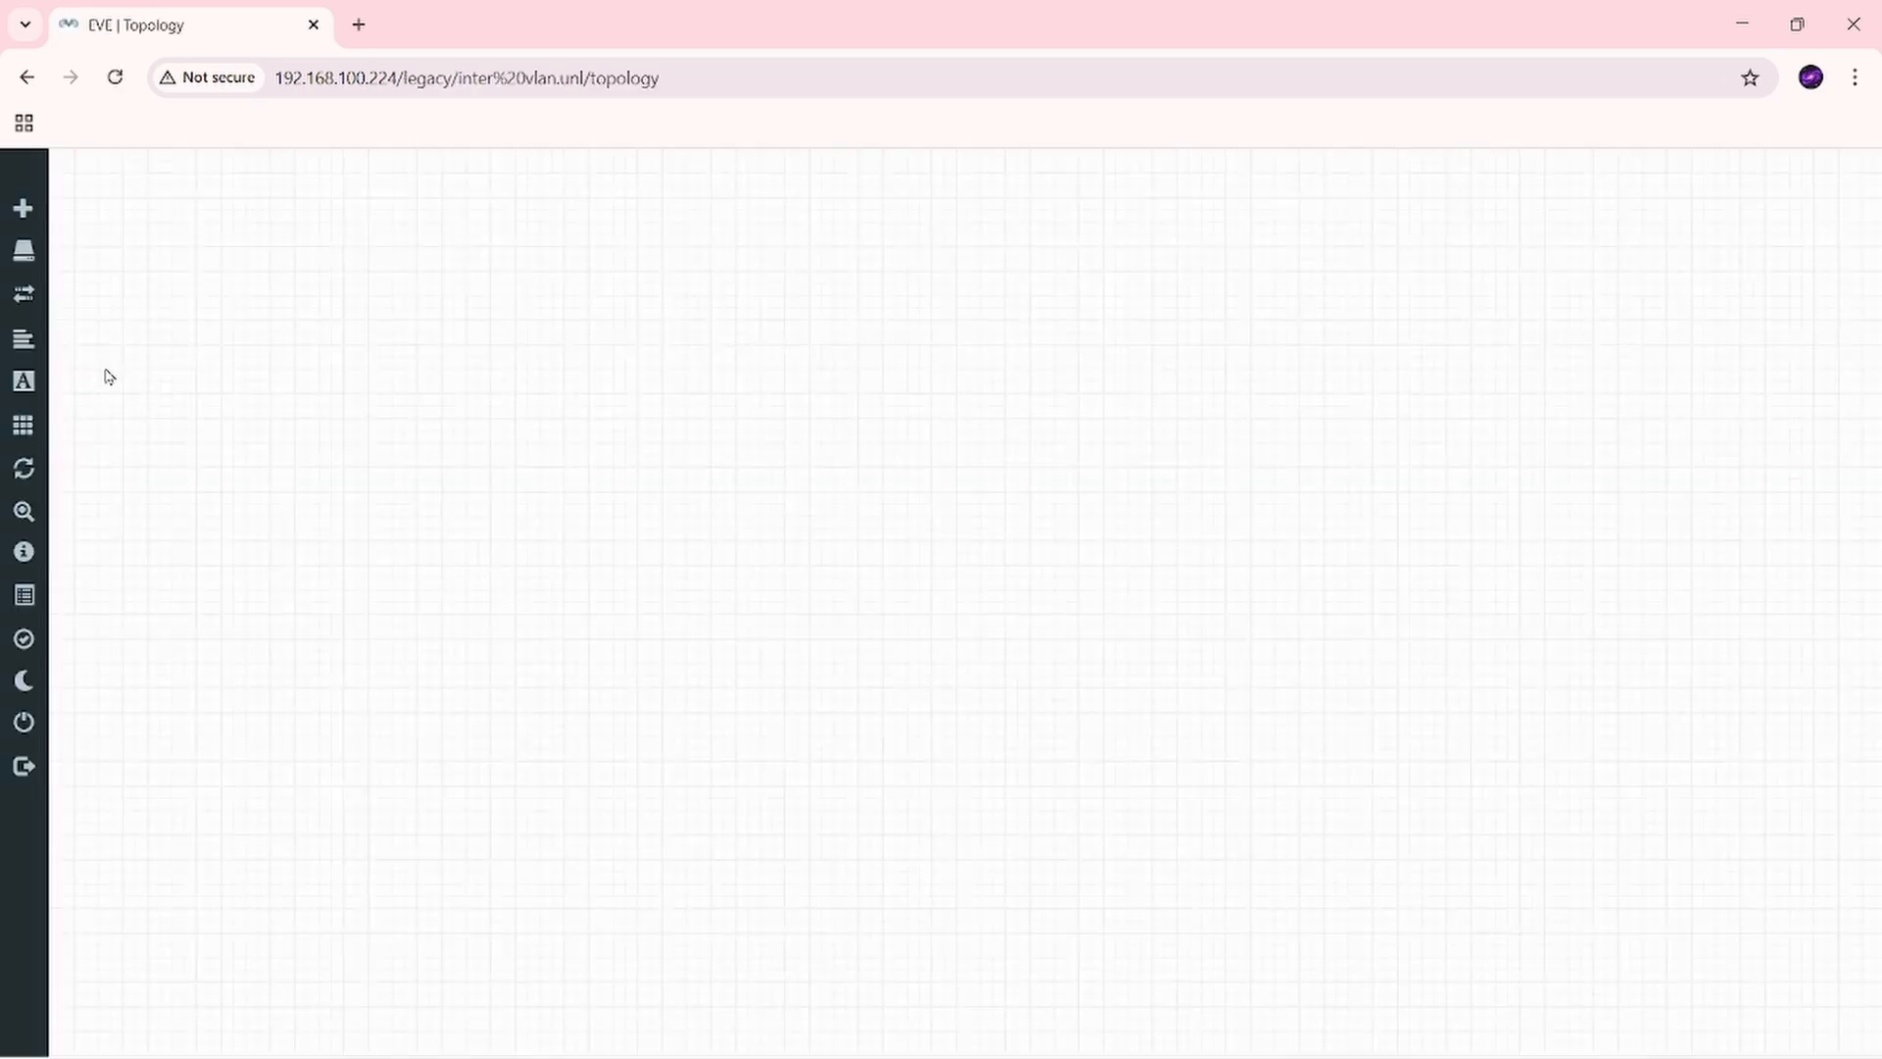